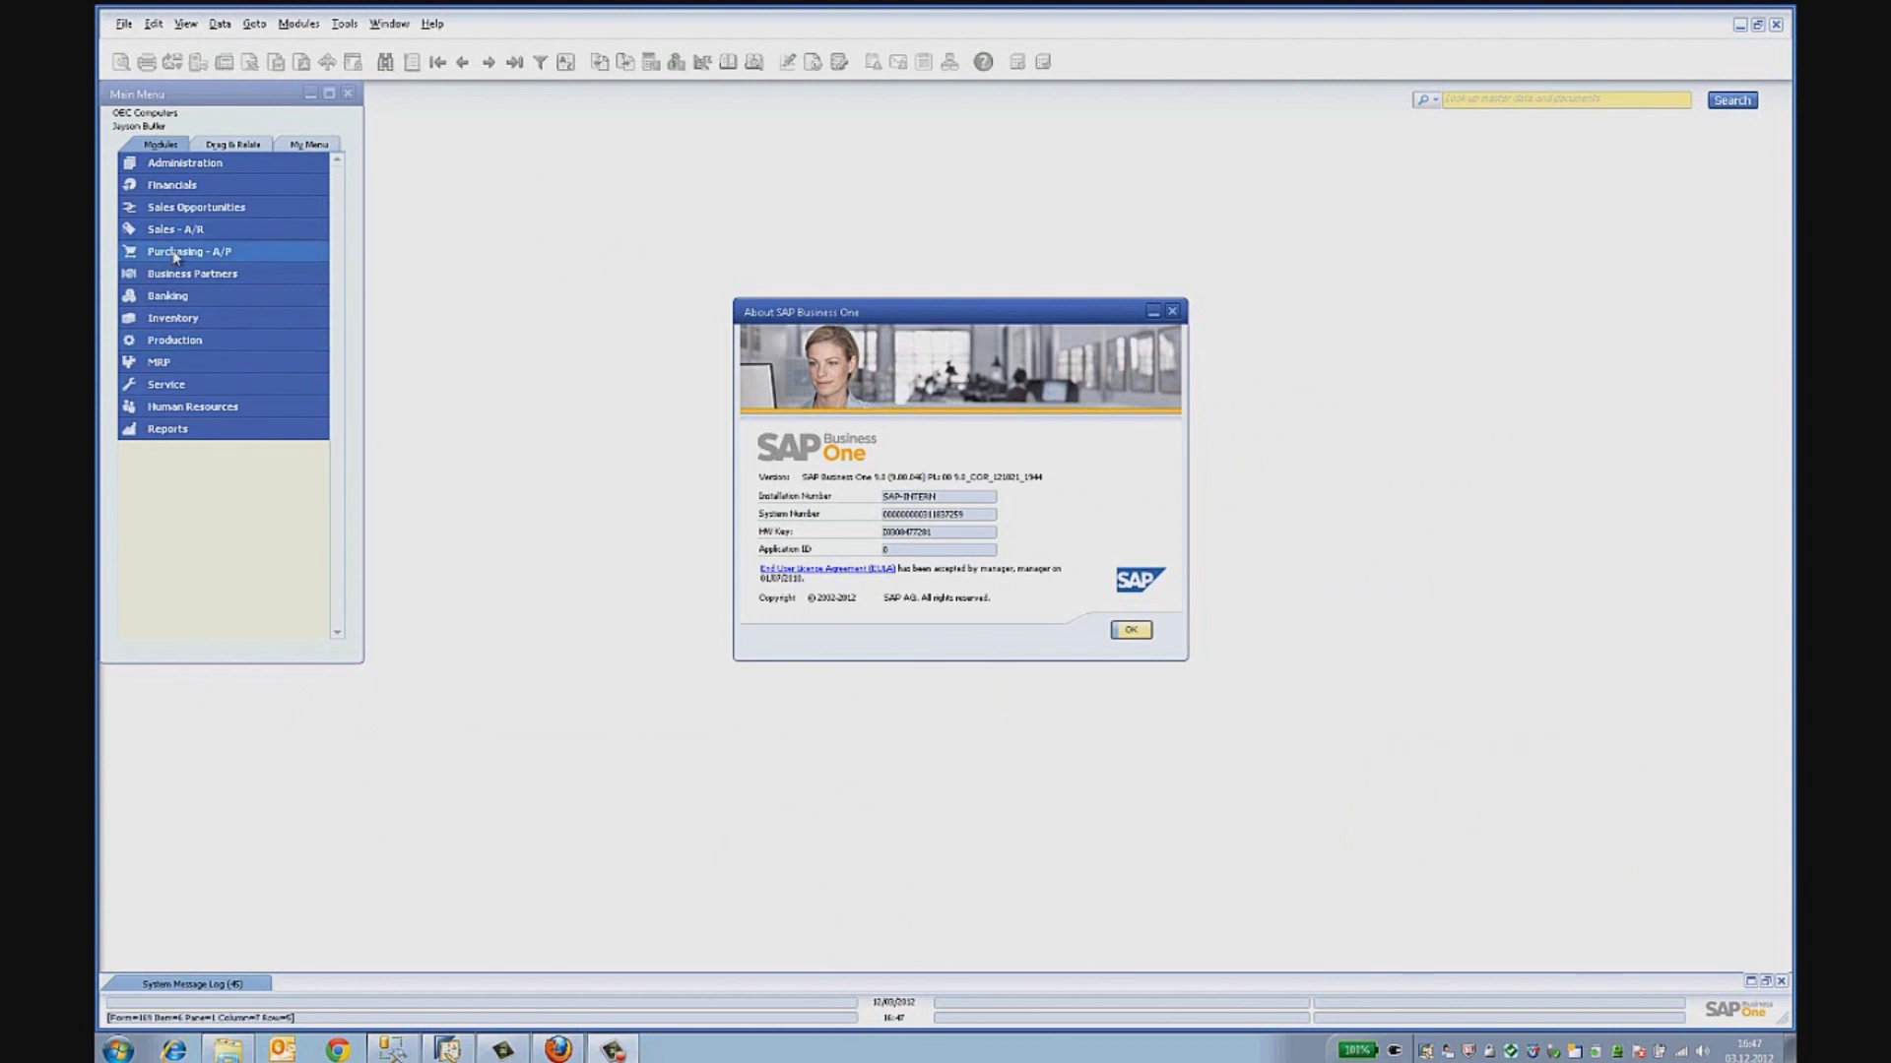
- Dismiss the About SAP Business One window with Escape
key(Escape)
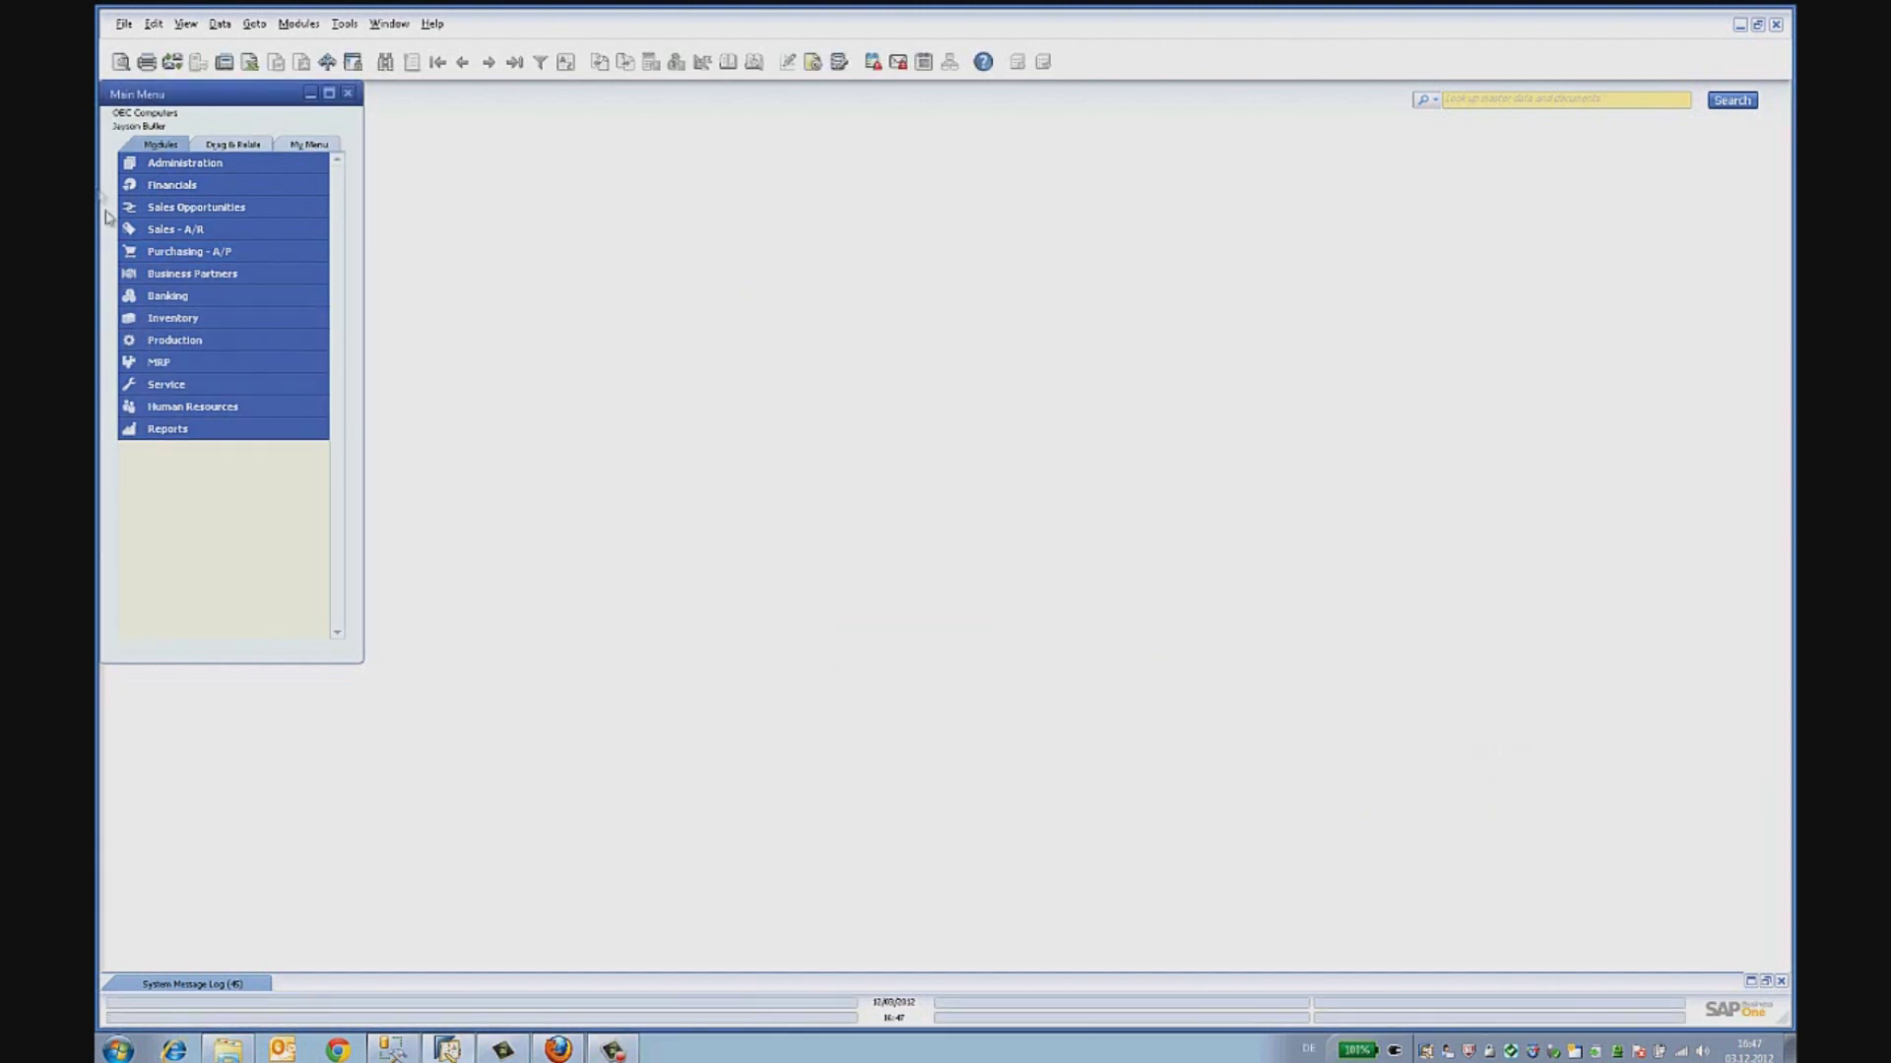
- Start a new purchase order for vendor V10000, Acme Associates, and enter the first item line
click(193, 255)
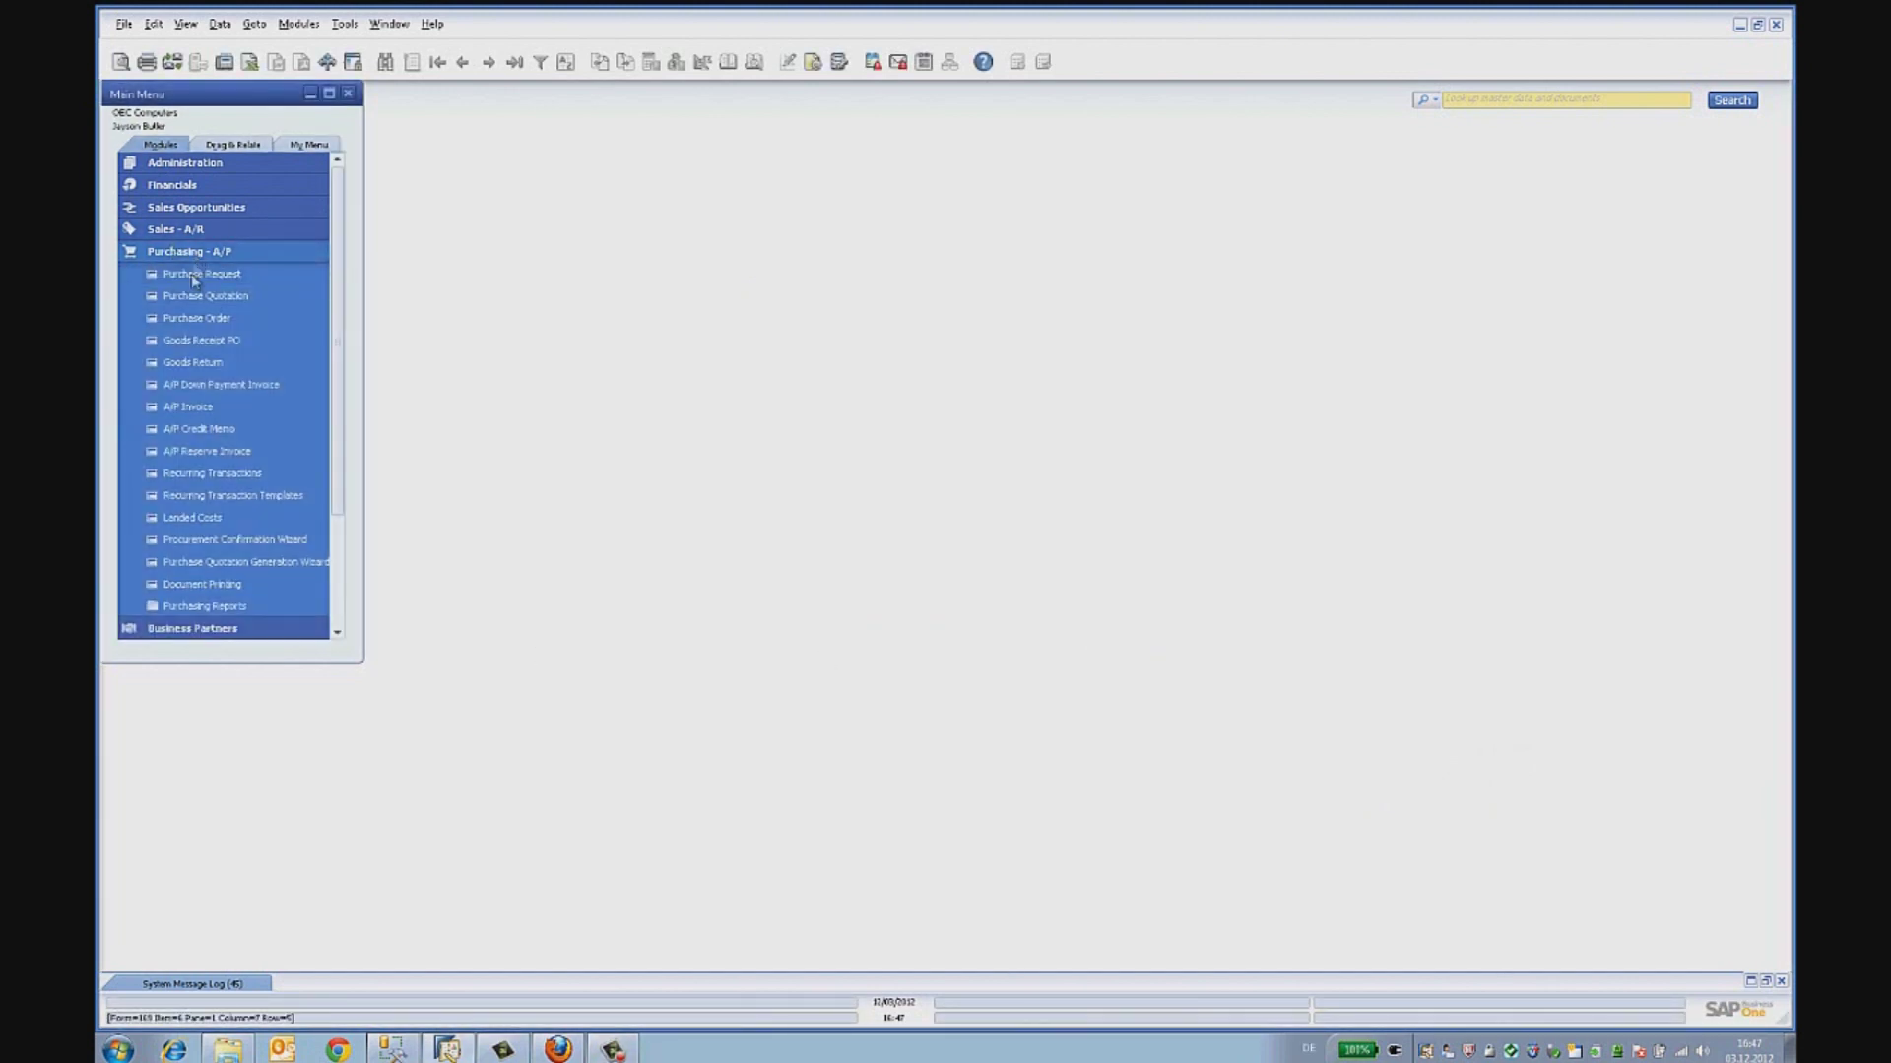
click(196, 318)
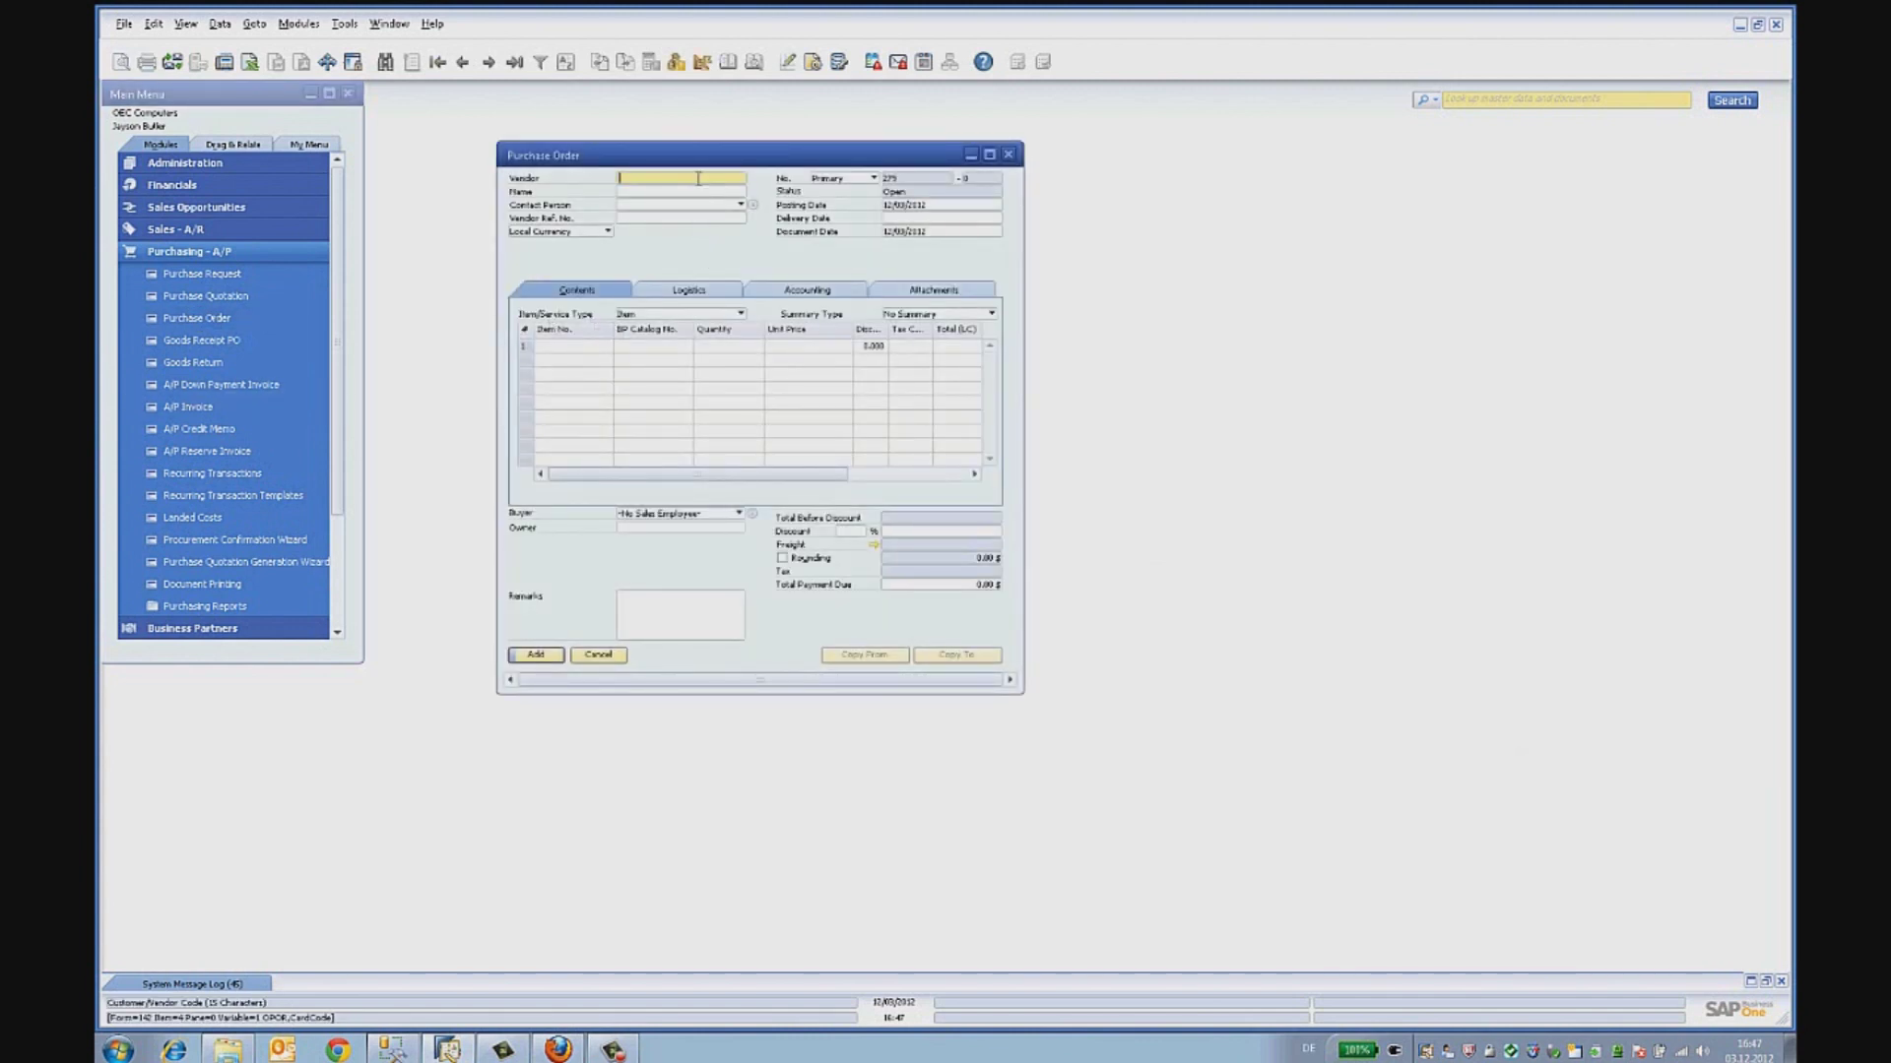
text(v)
key(Tab)
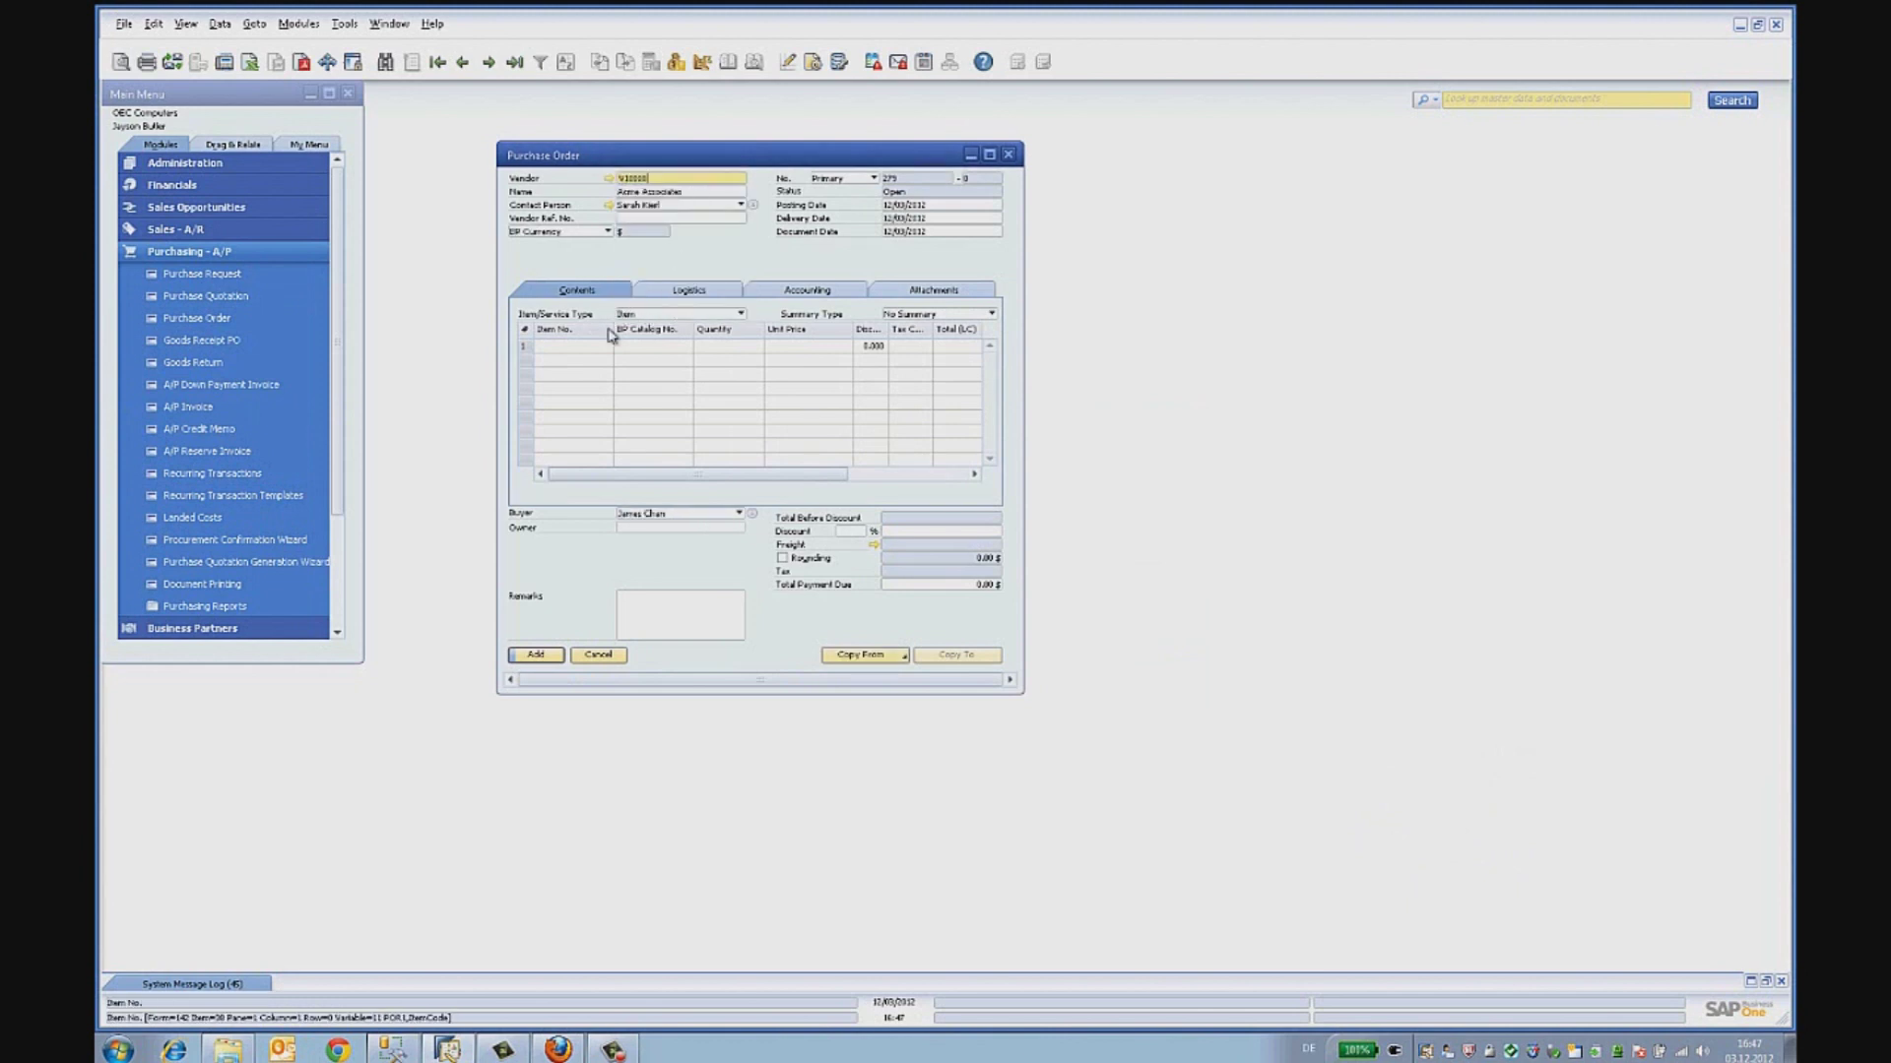
click(575, 345)
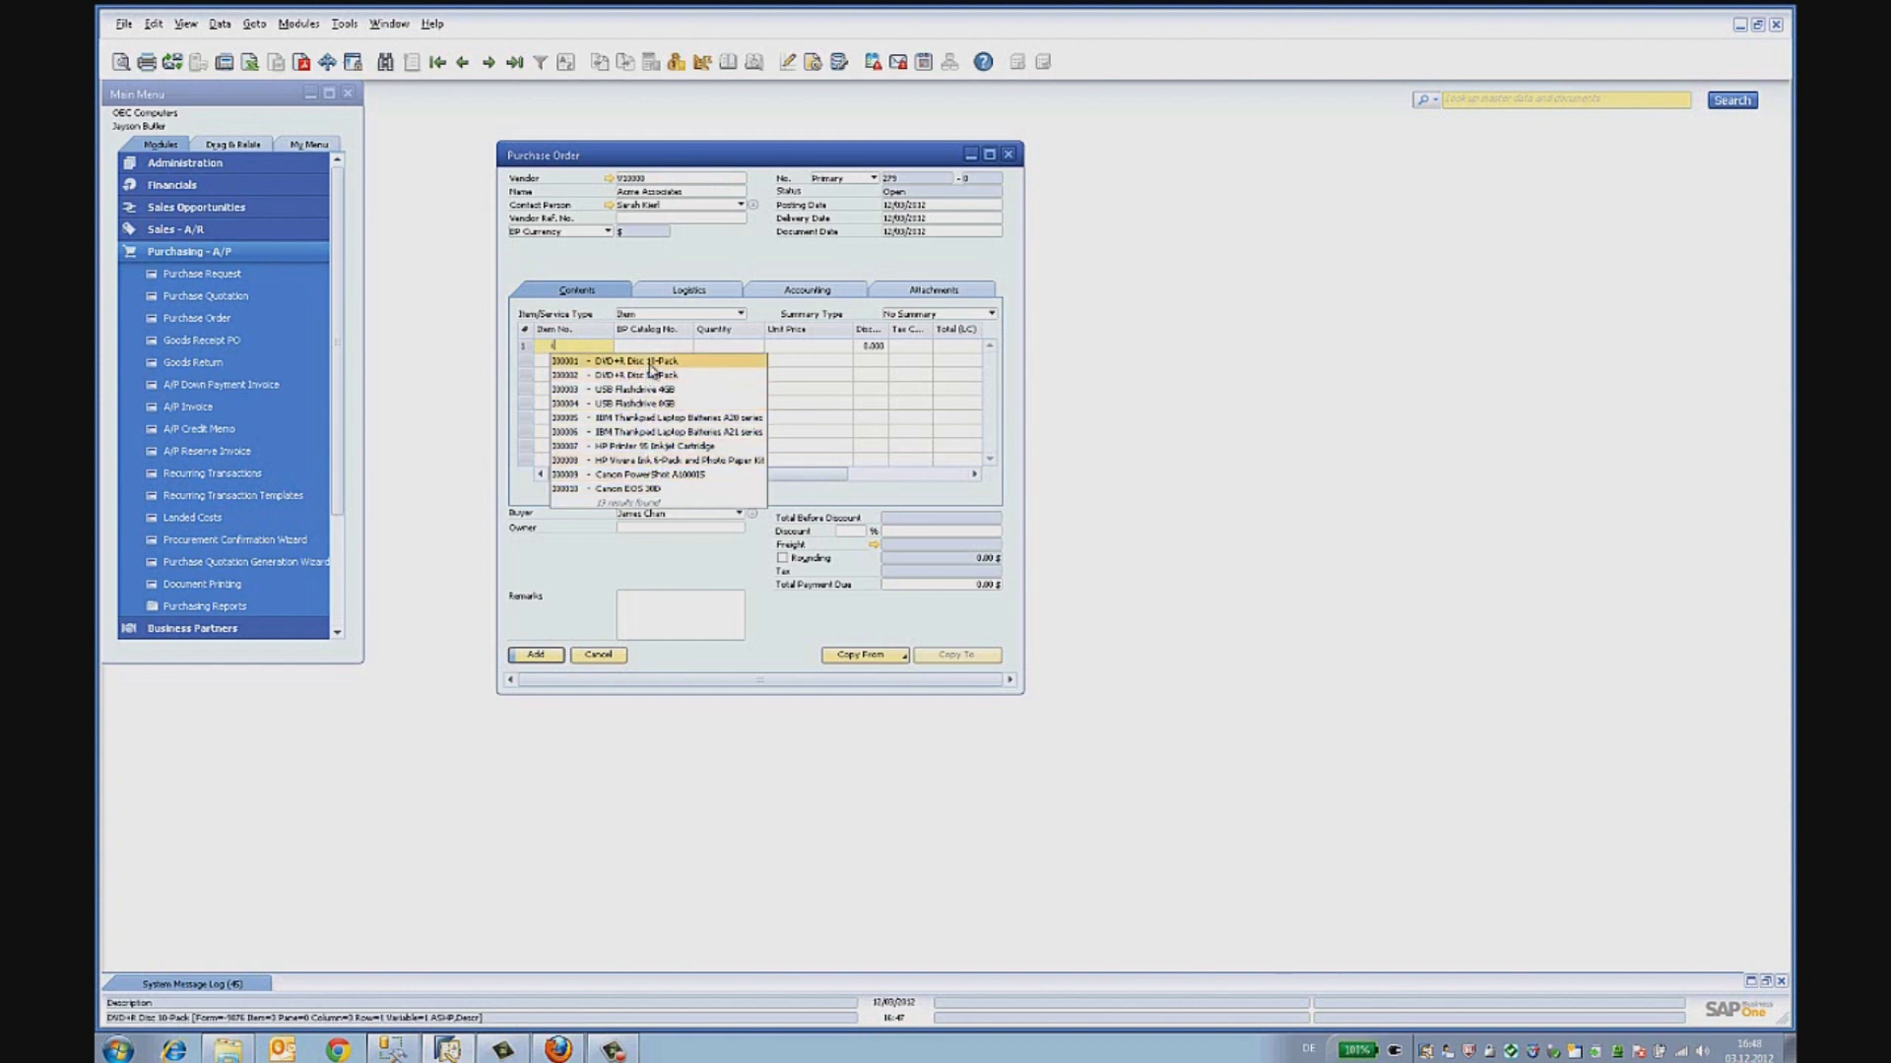
click(654, 461)
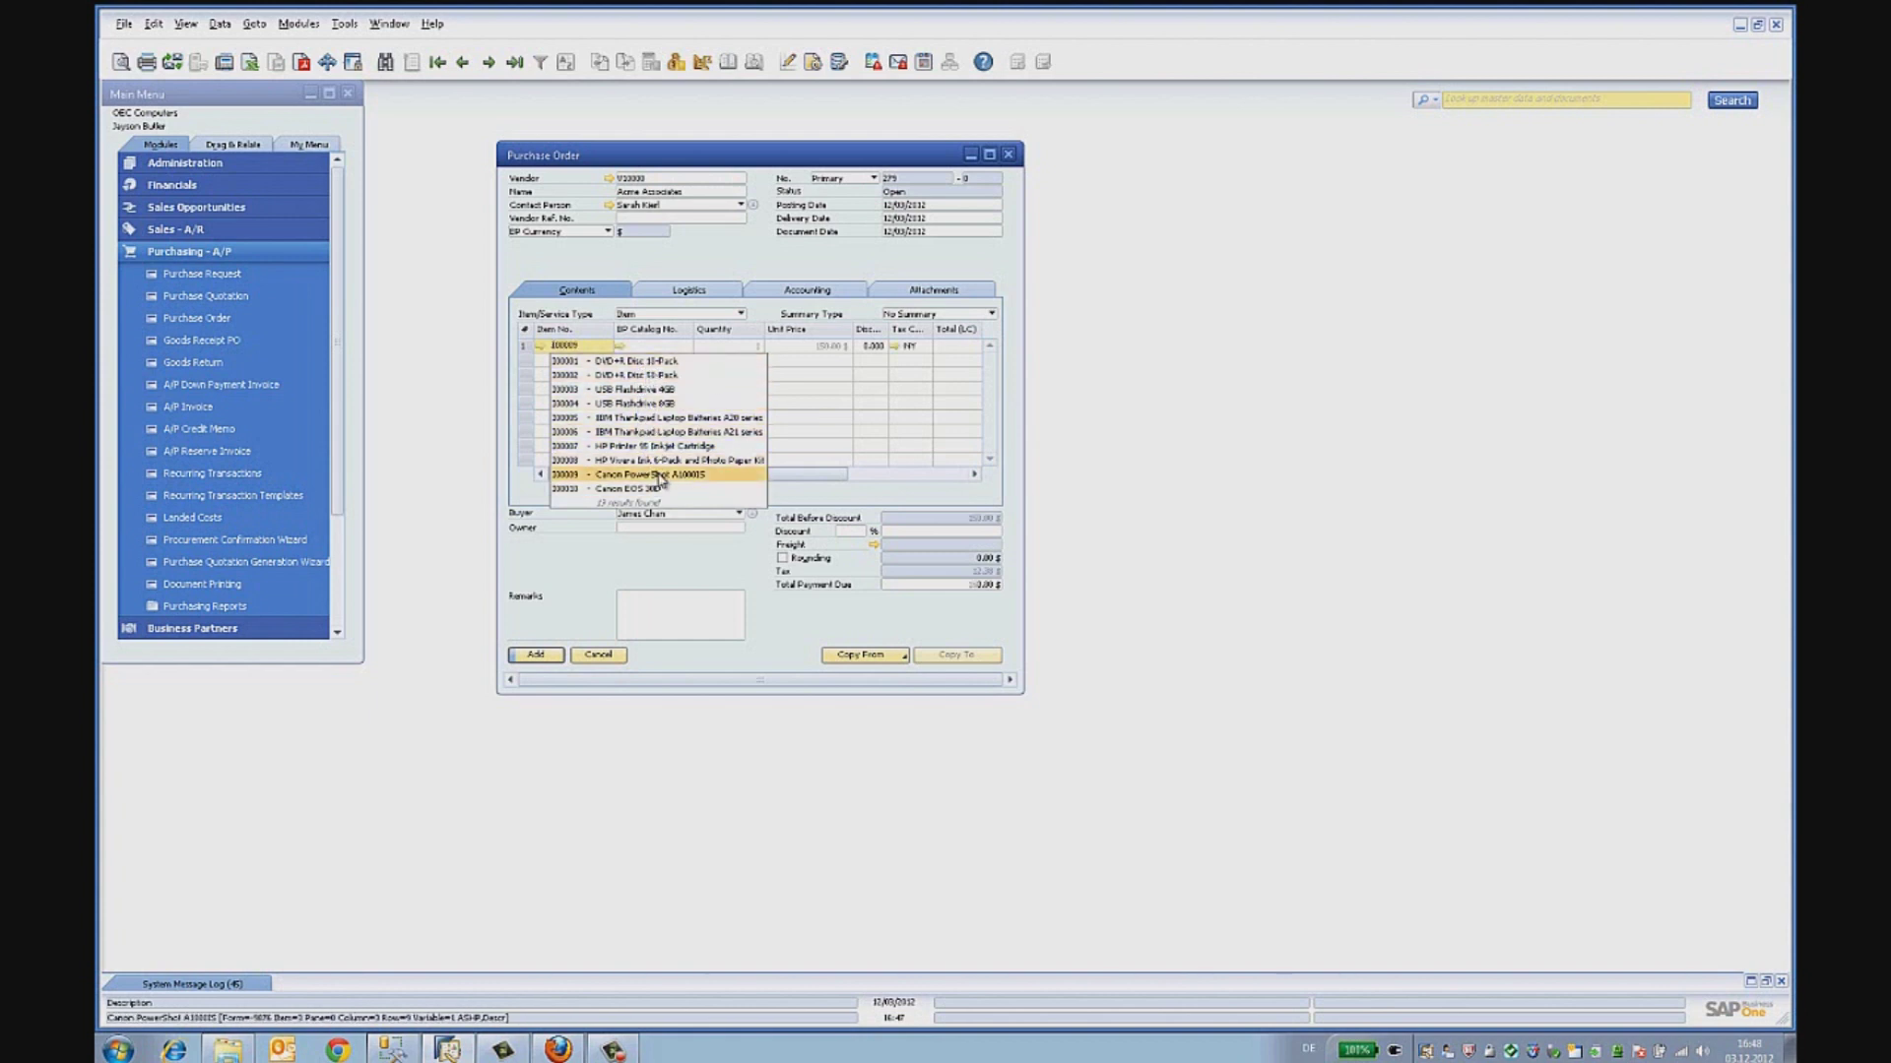
click(755, 348)
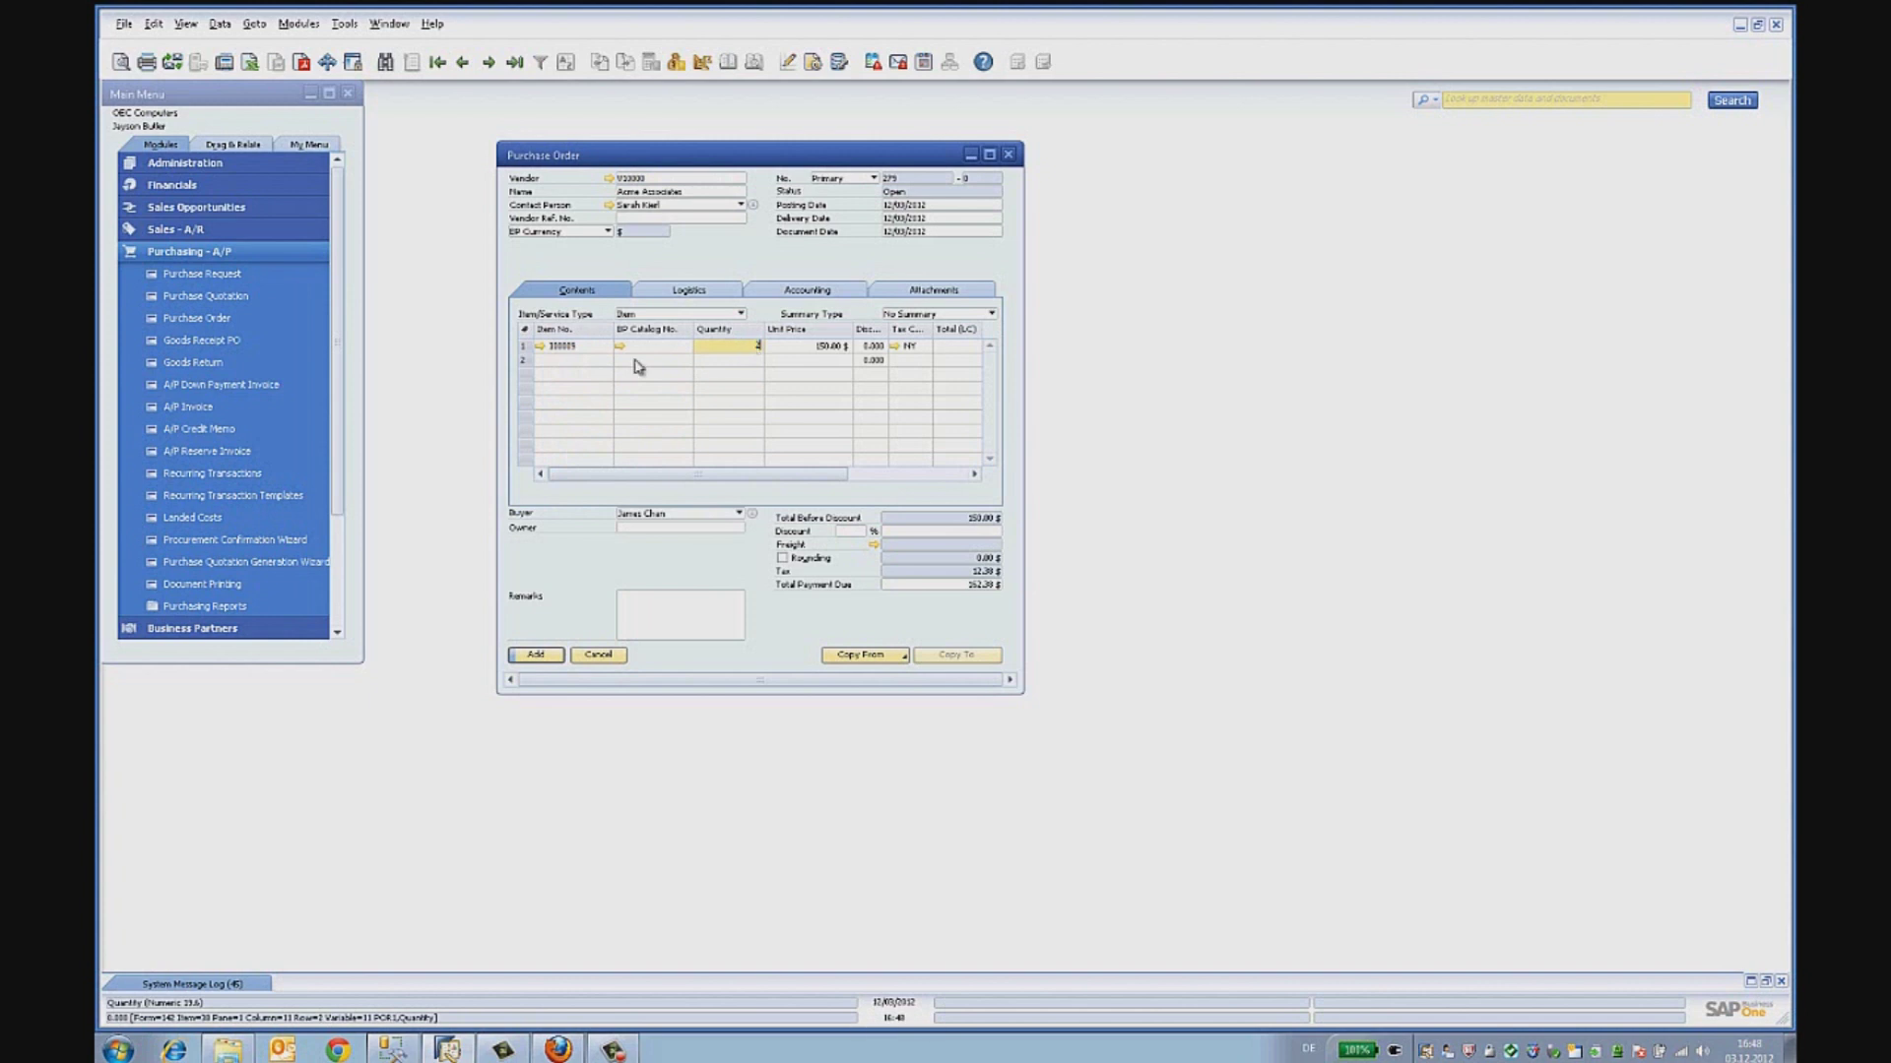
- Add item 100001 with quantity 3 as row 2 and save order 279 totalling 331.25
click(558, 361)
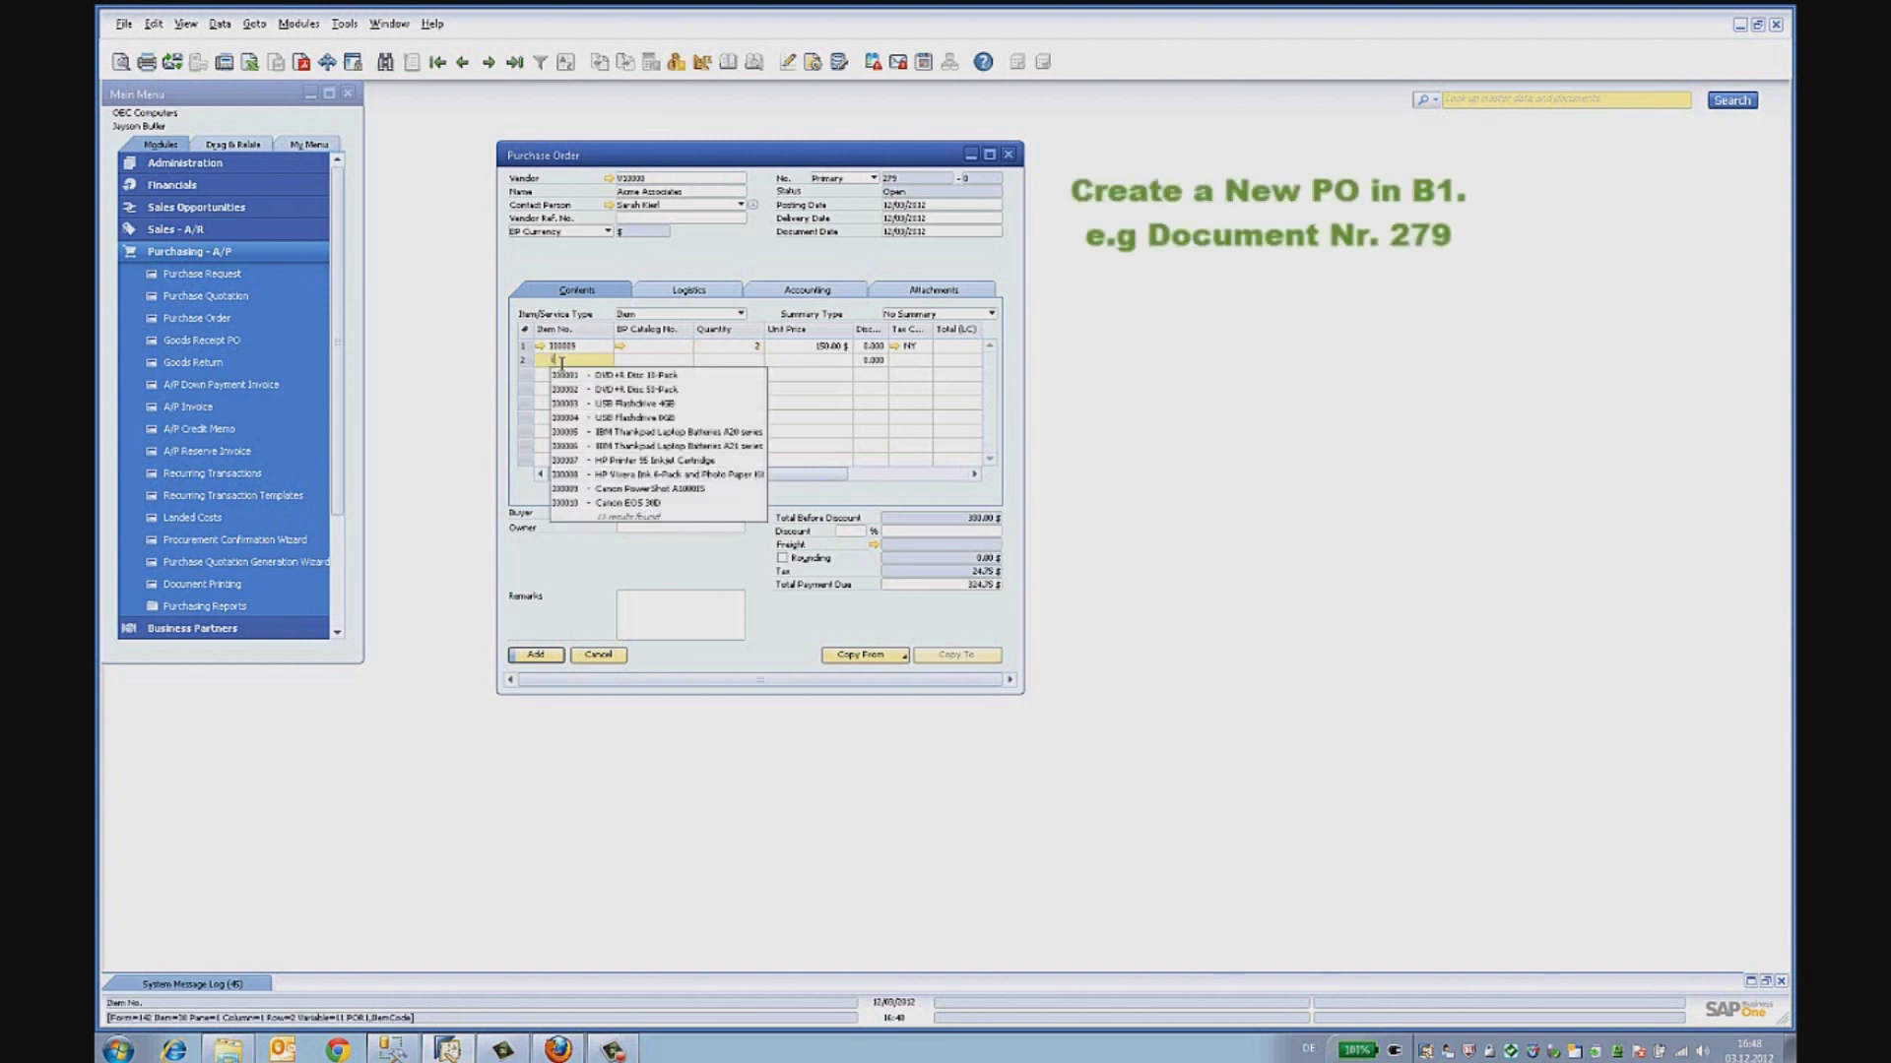
click(617, 380)
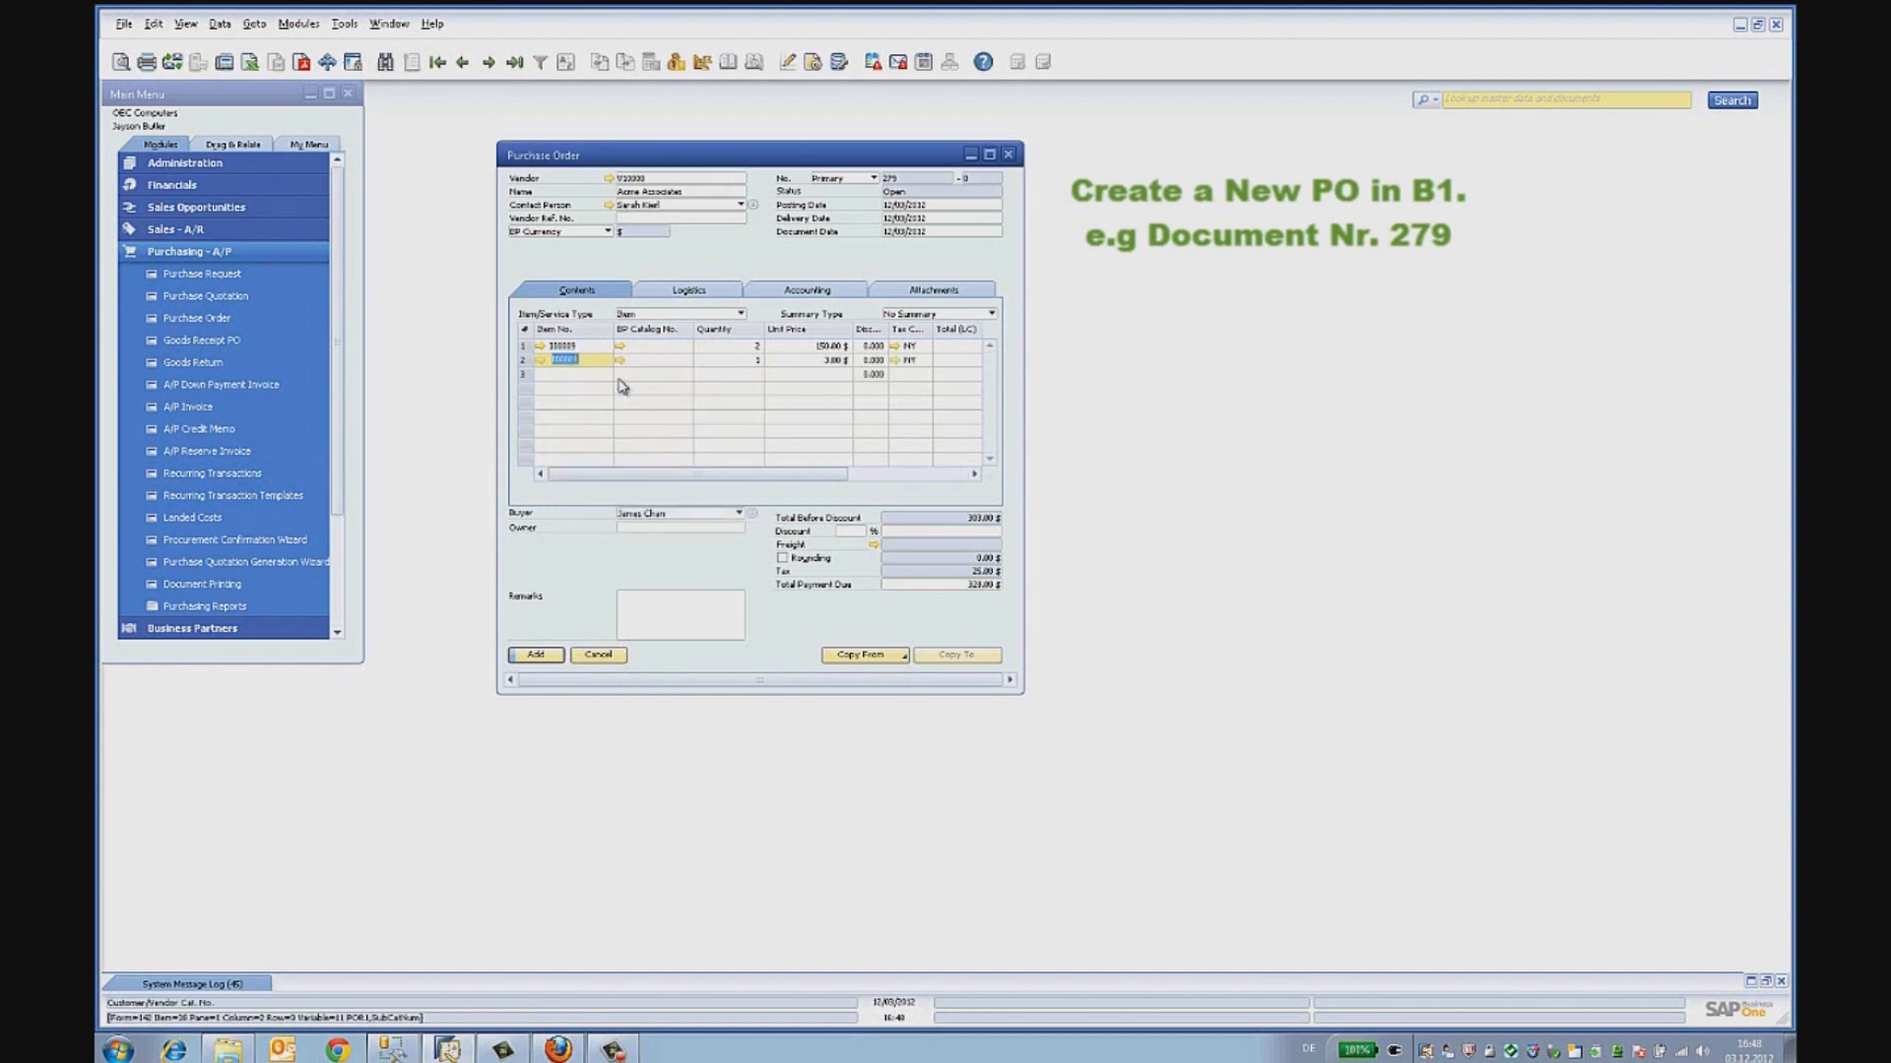
click(755, 361)
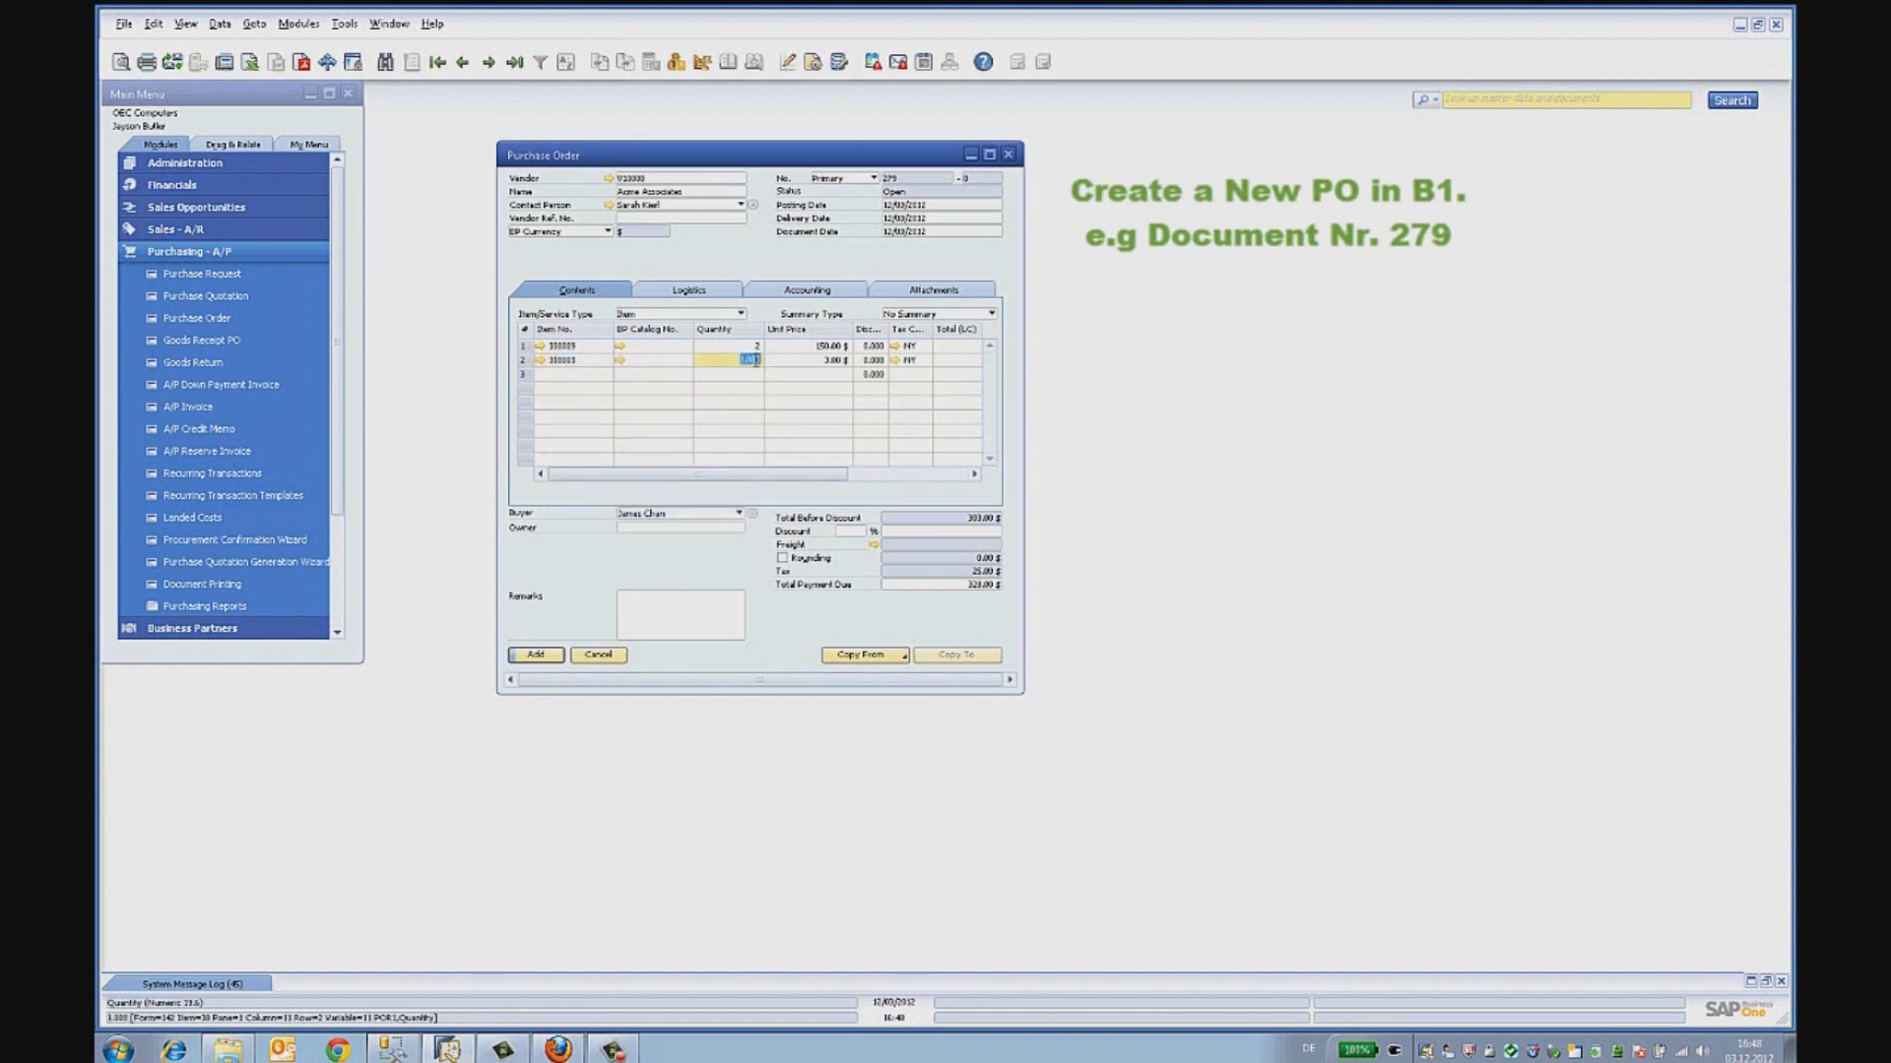
text(3)
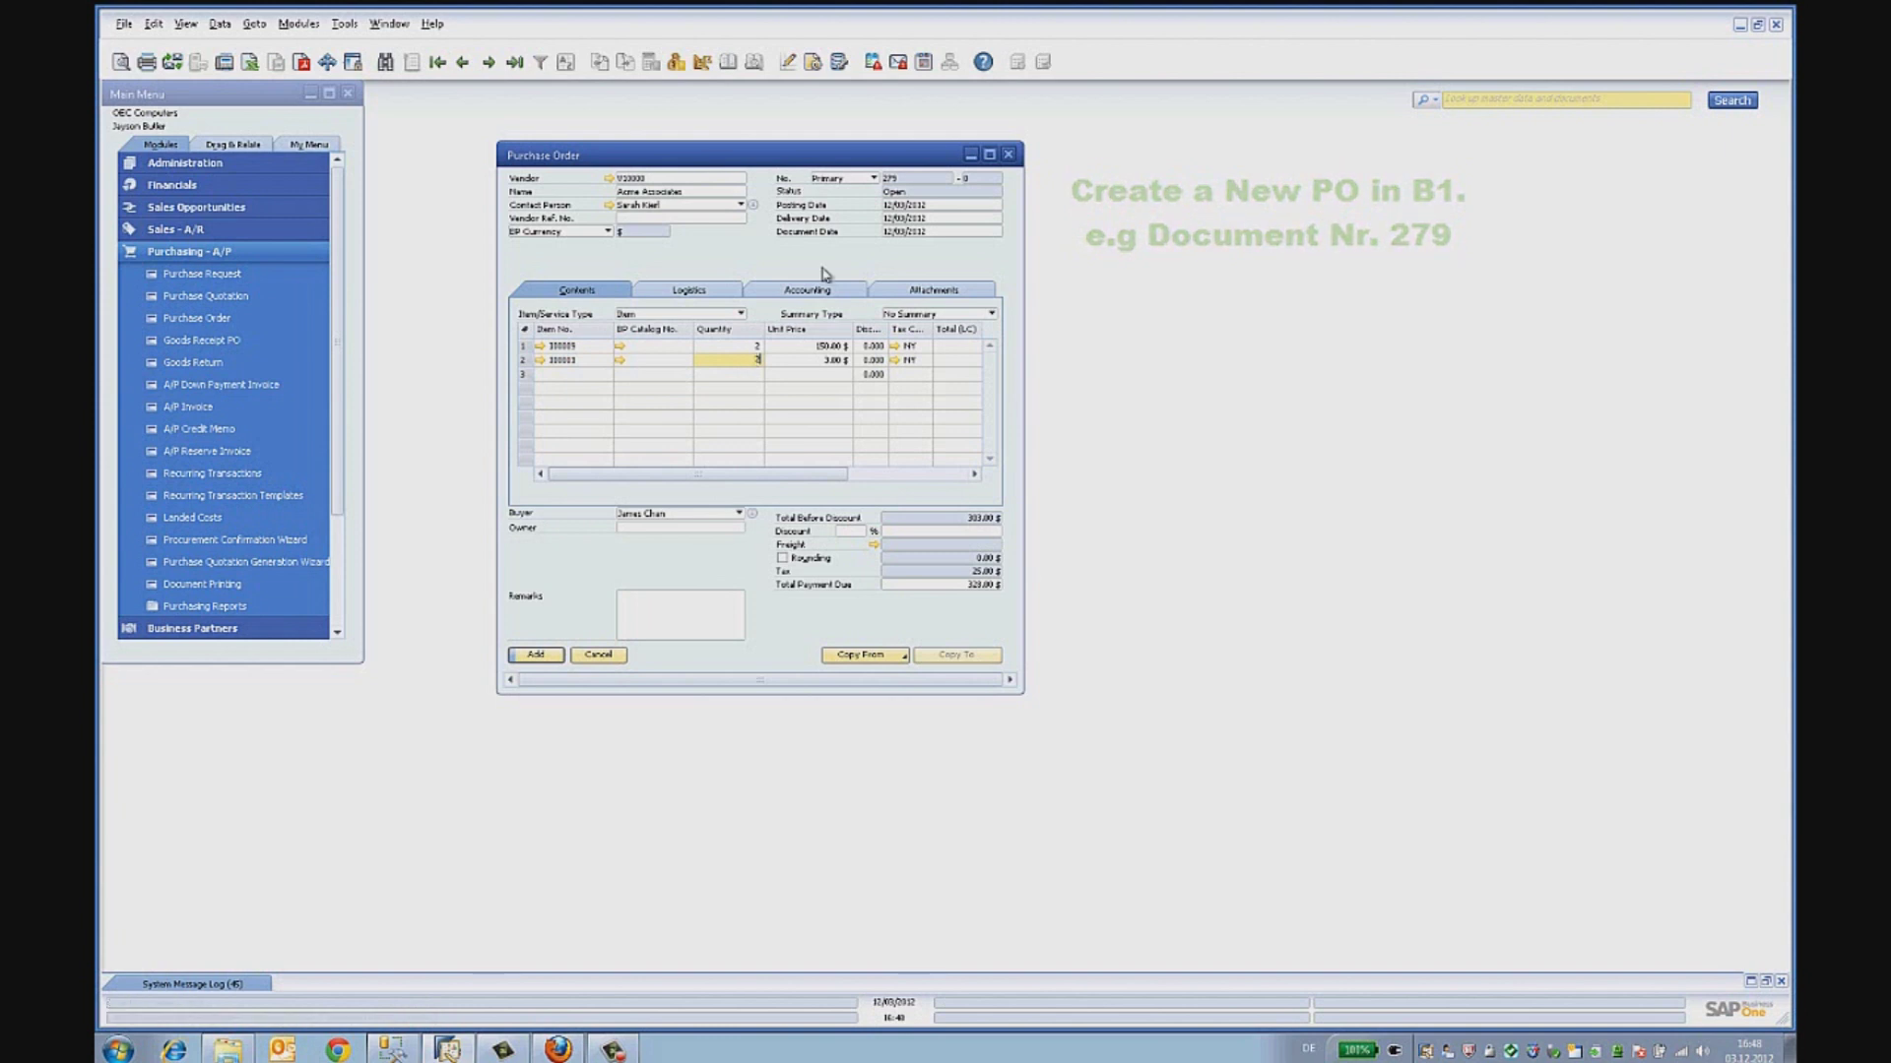
click(902, 182)
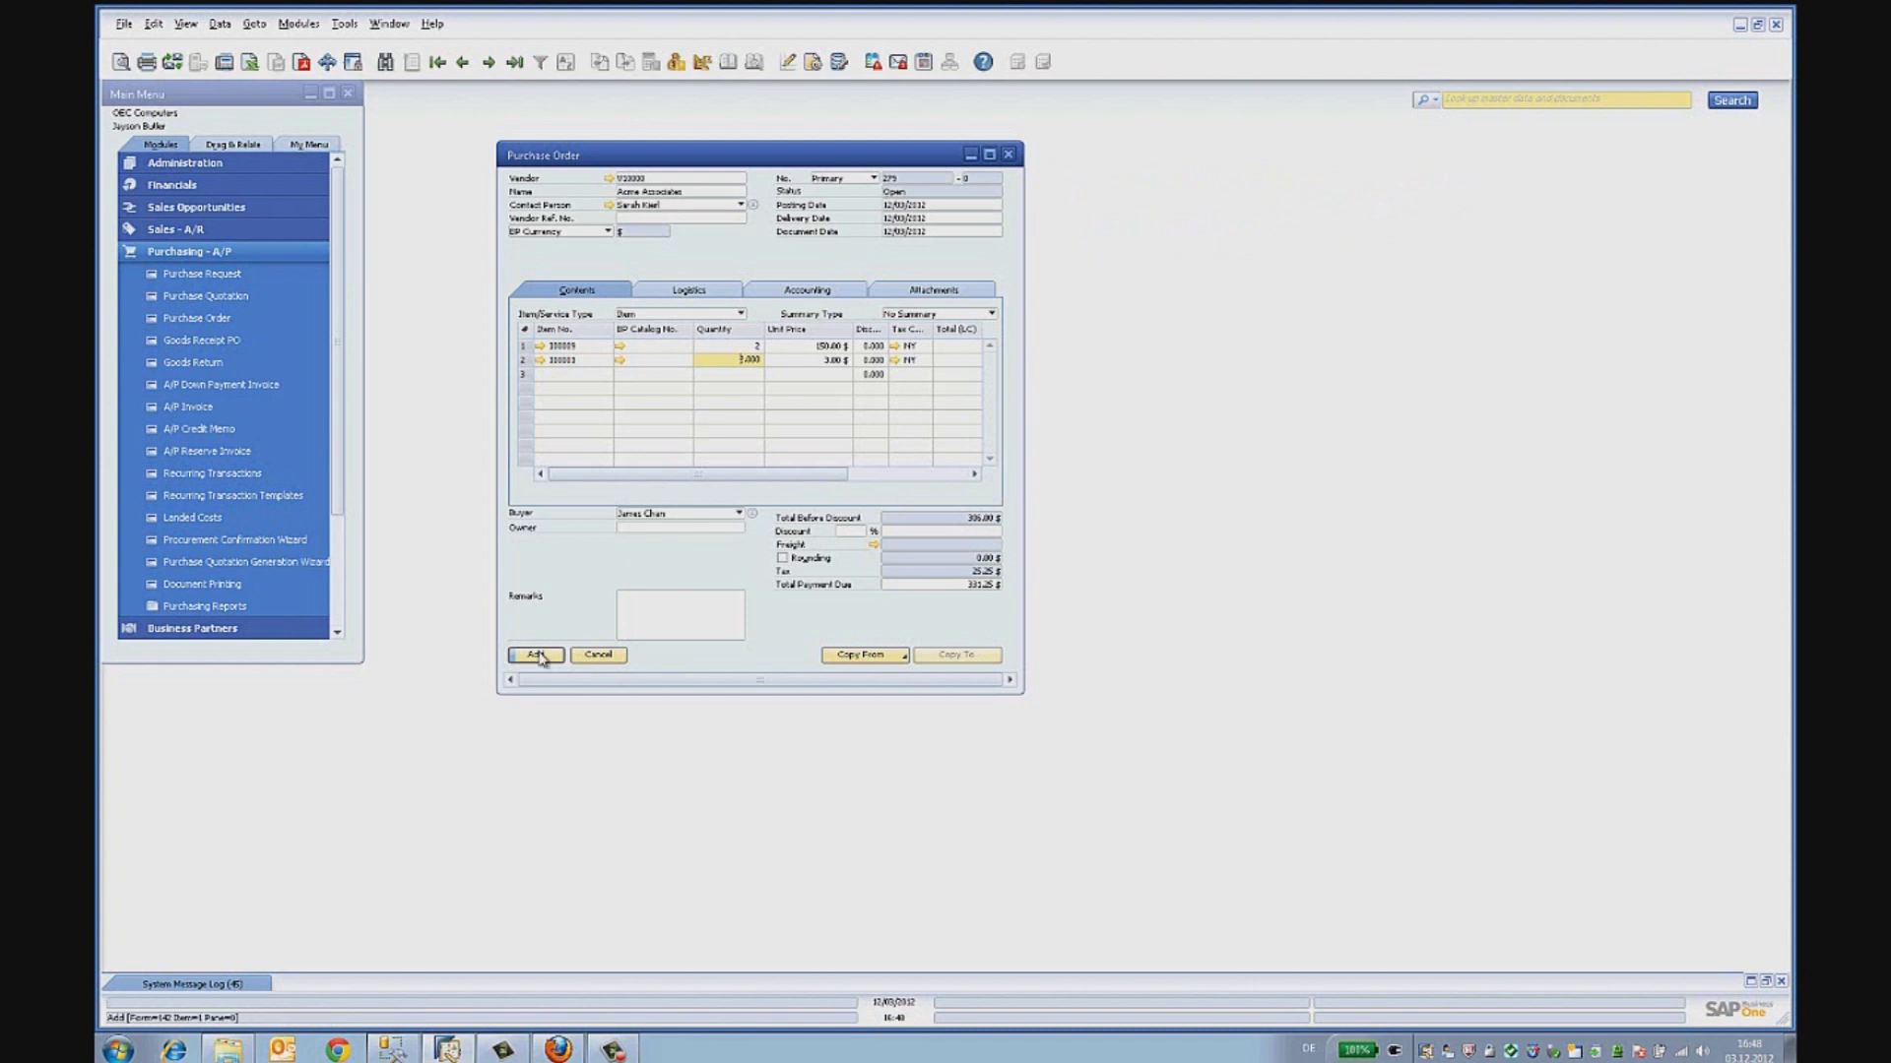
click(536, 655)
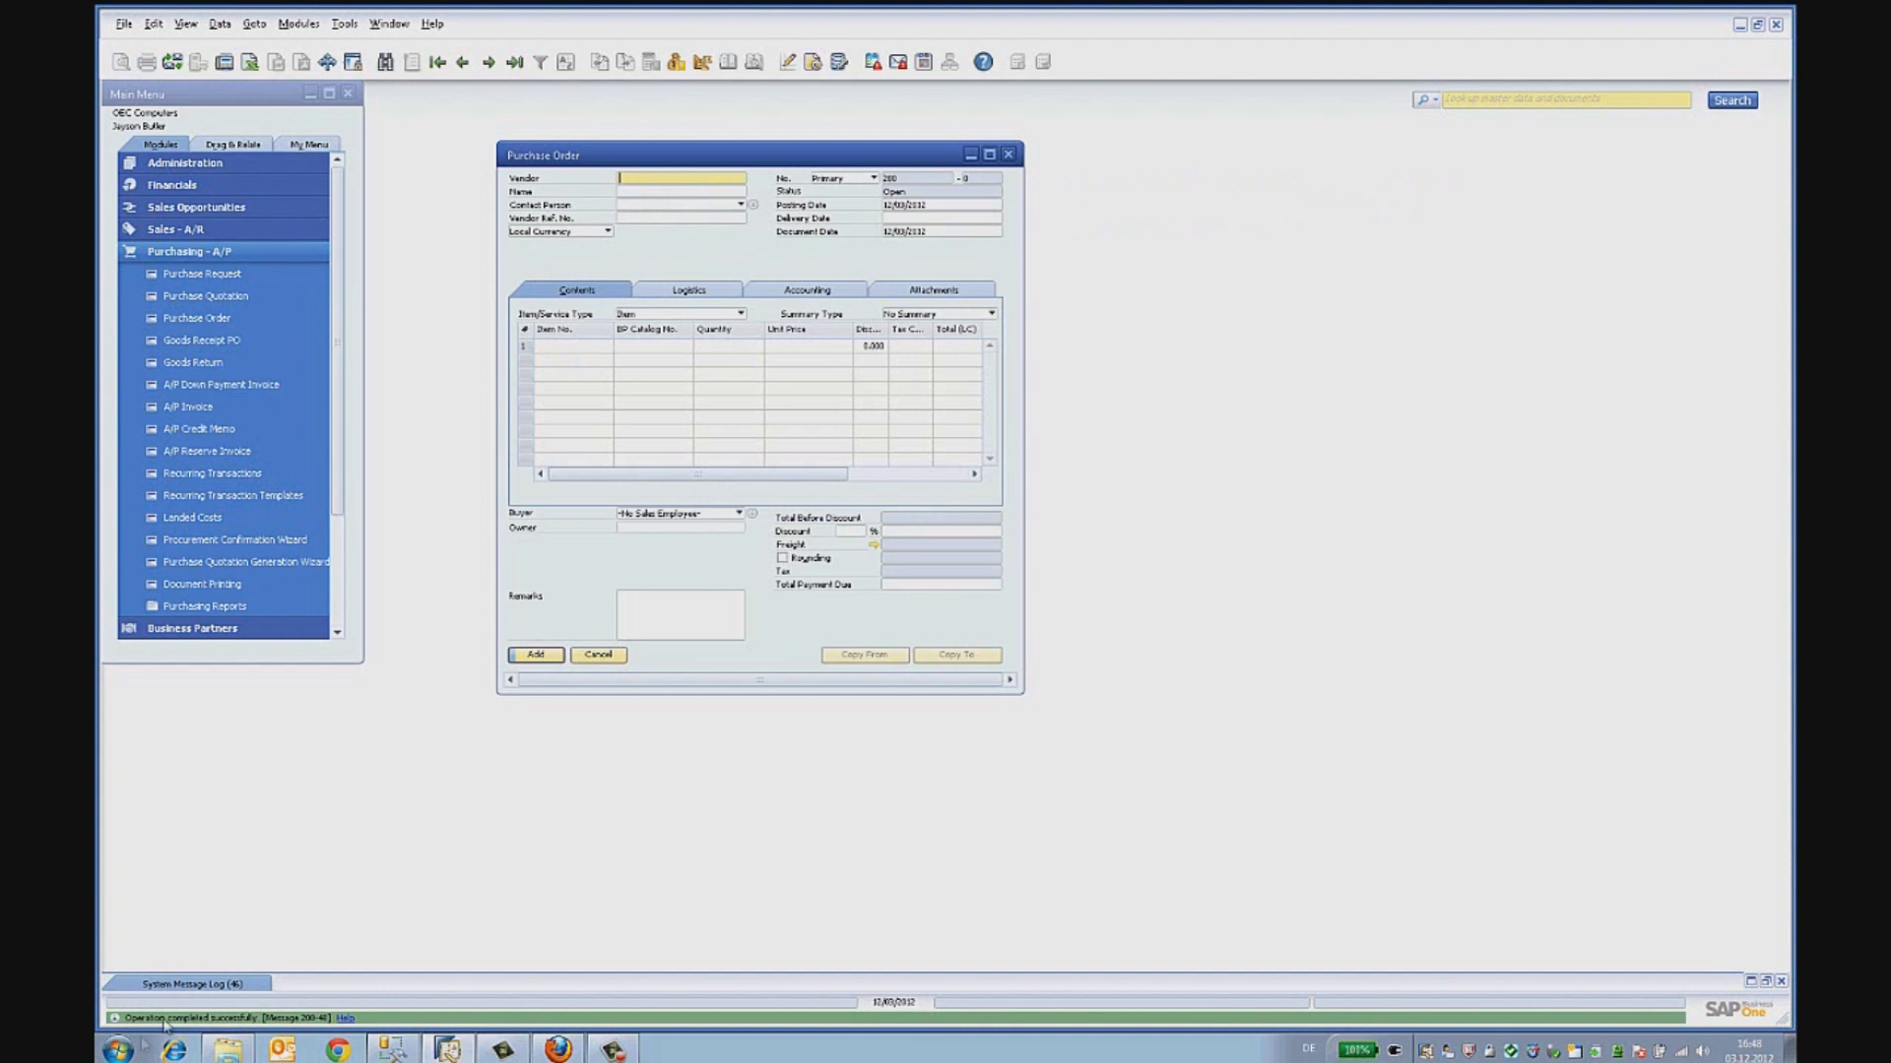
- Launch the Integration Framework from the Start menu and log on with the user name
click(117, 1052)
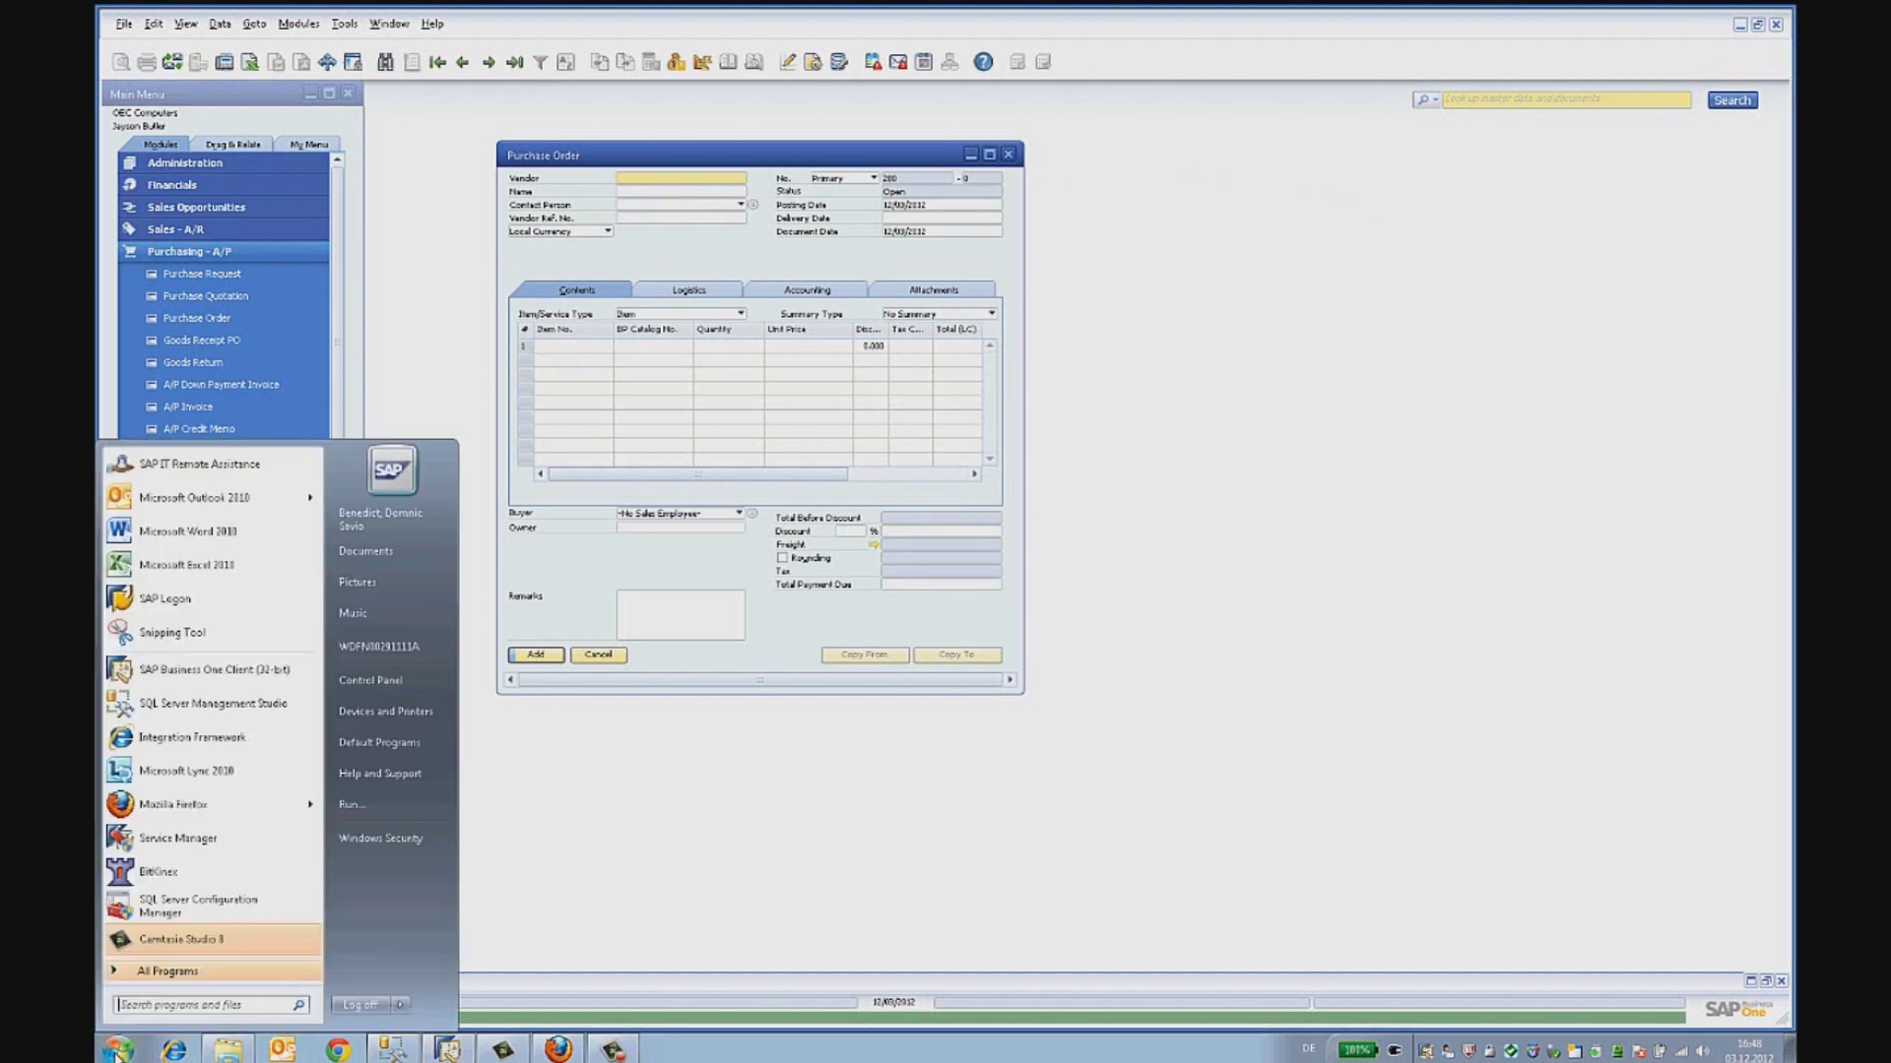
click(202, 738)
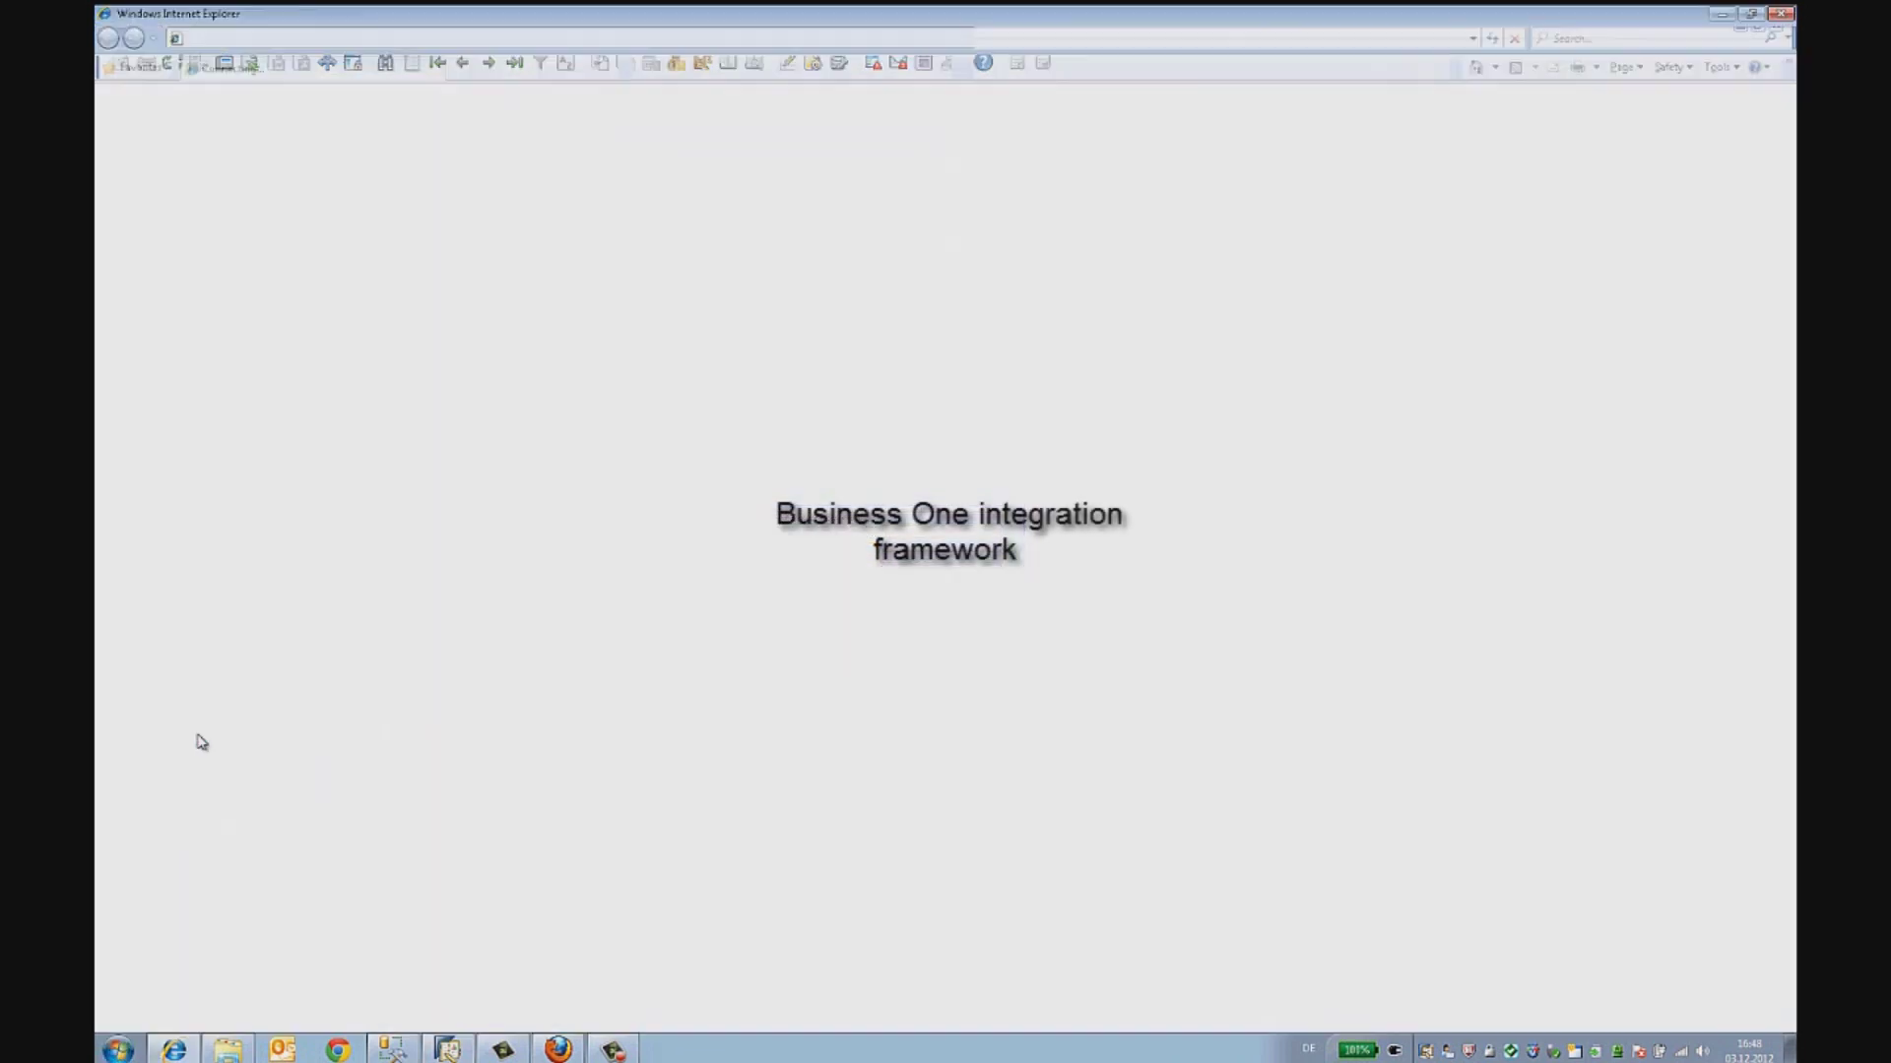
click(908, 148)
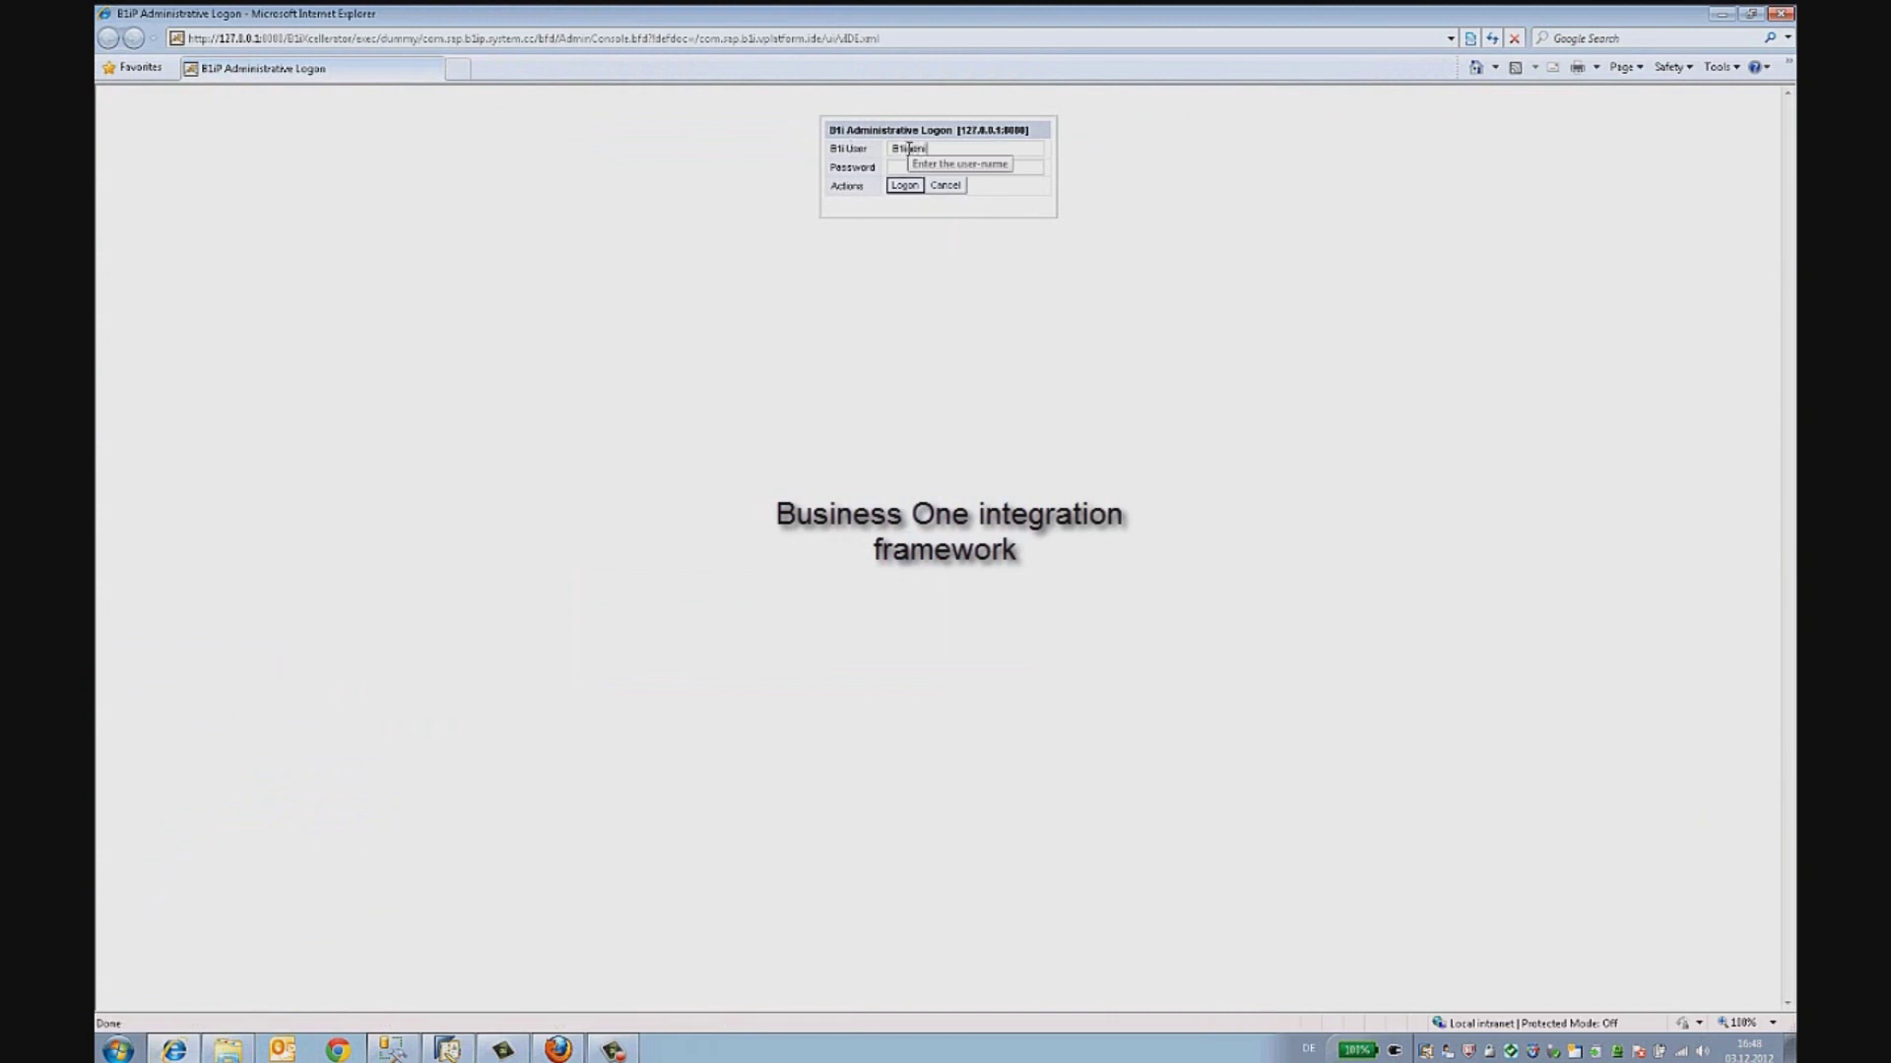
text(xxxxxx)
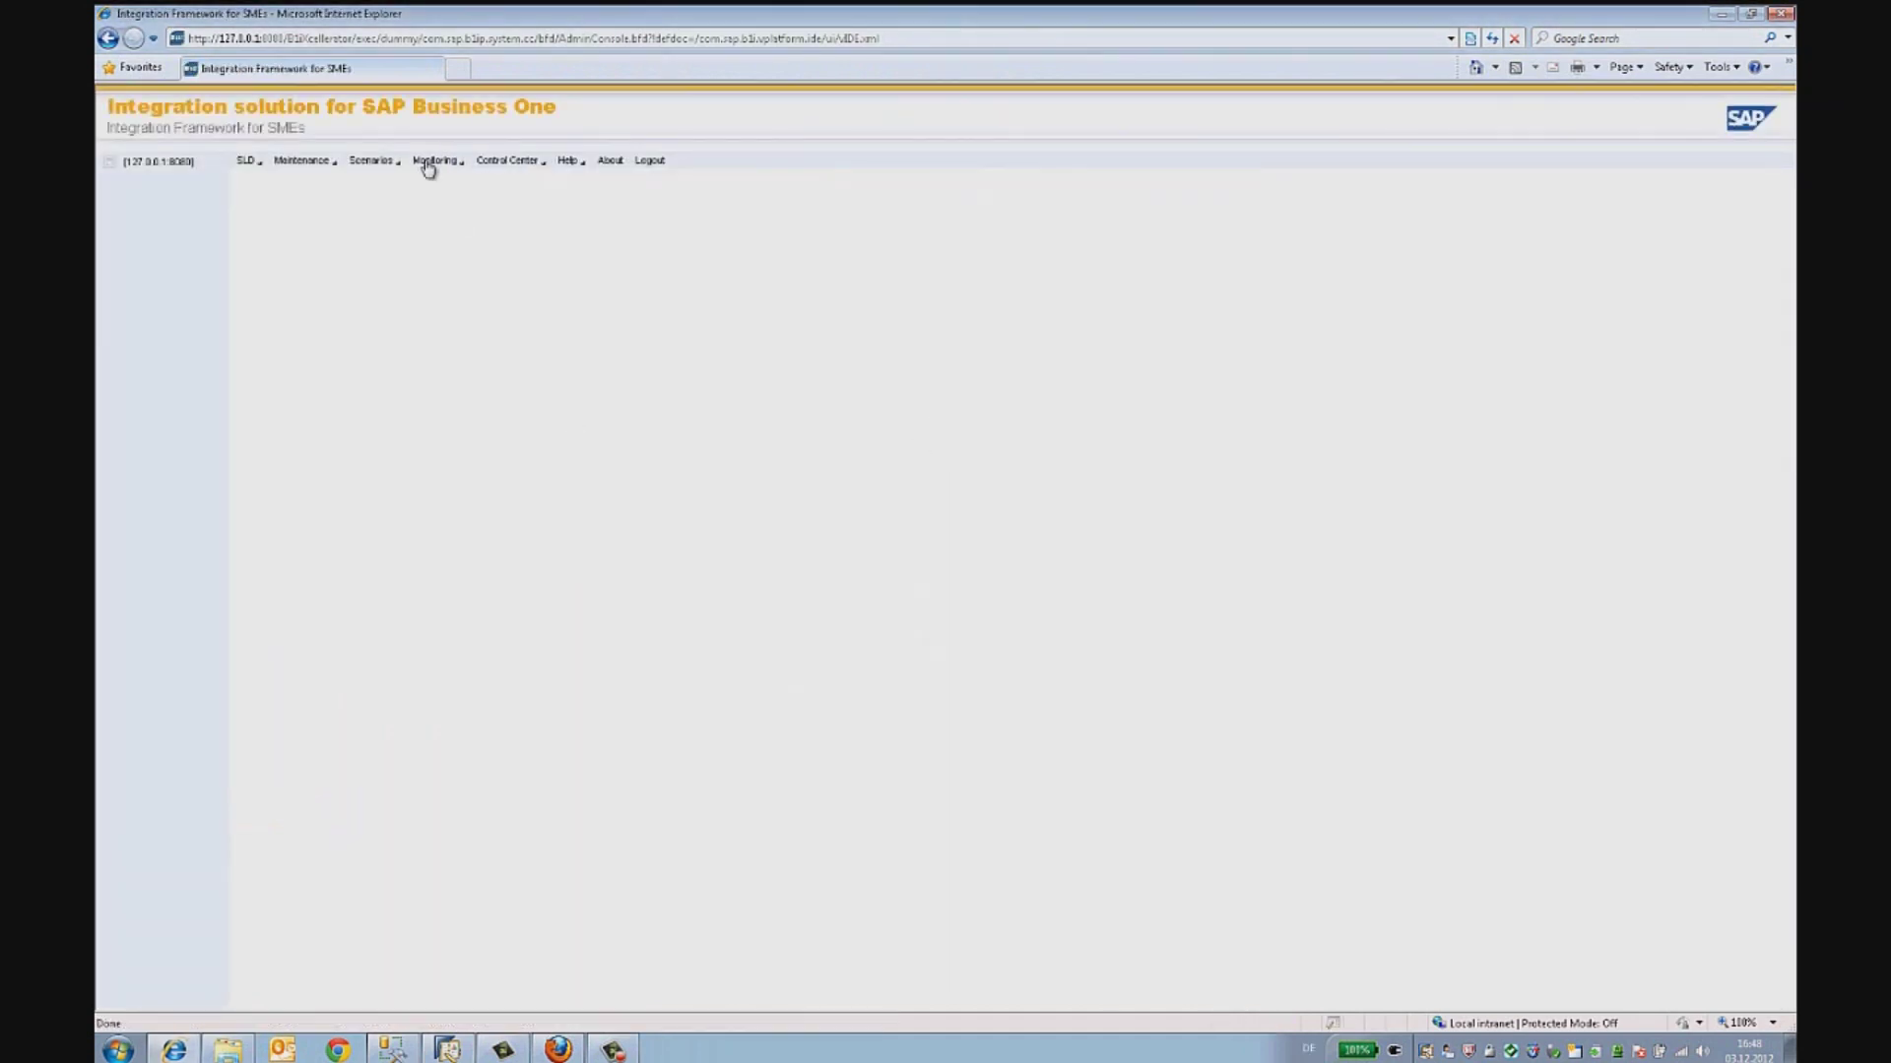
- List Message Log entries from 16:00 and open the SBODemoUS message's transaction details
click(427, 162)
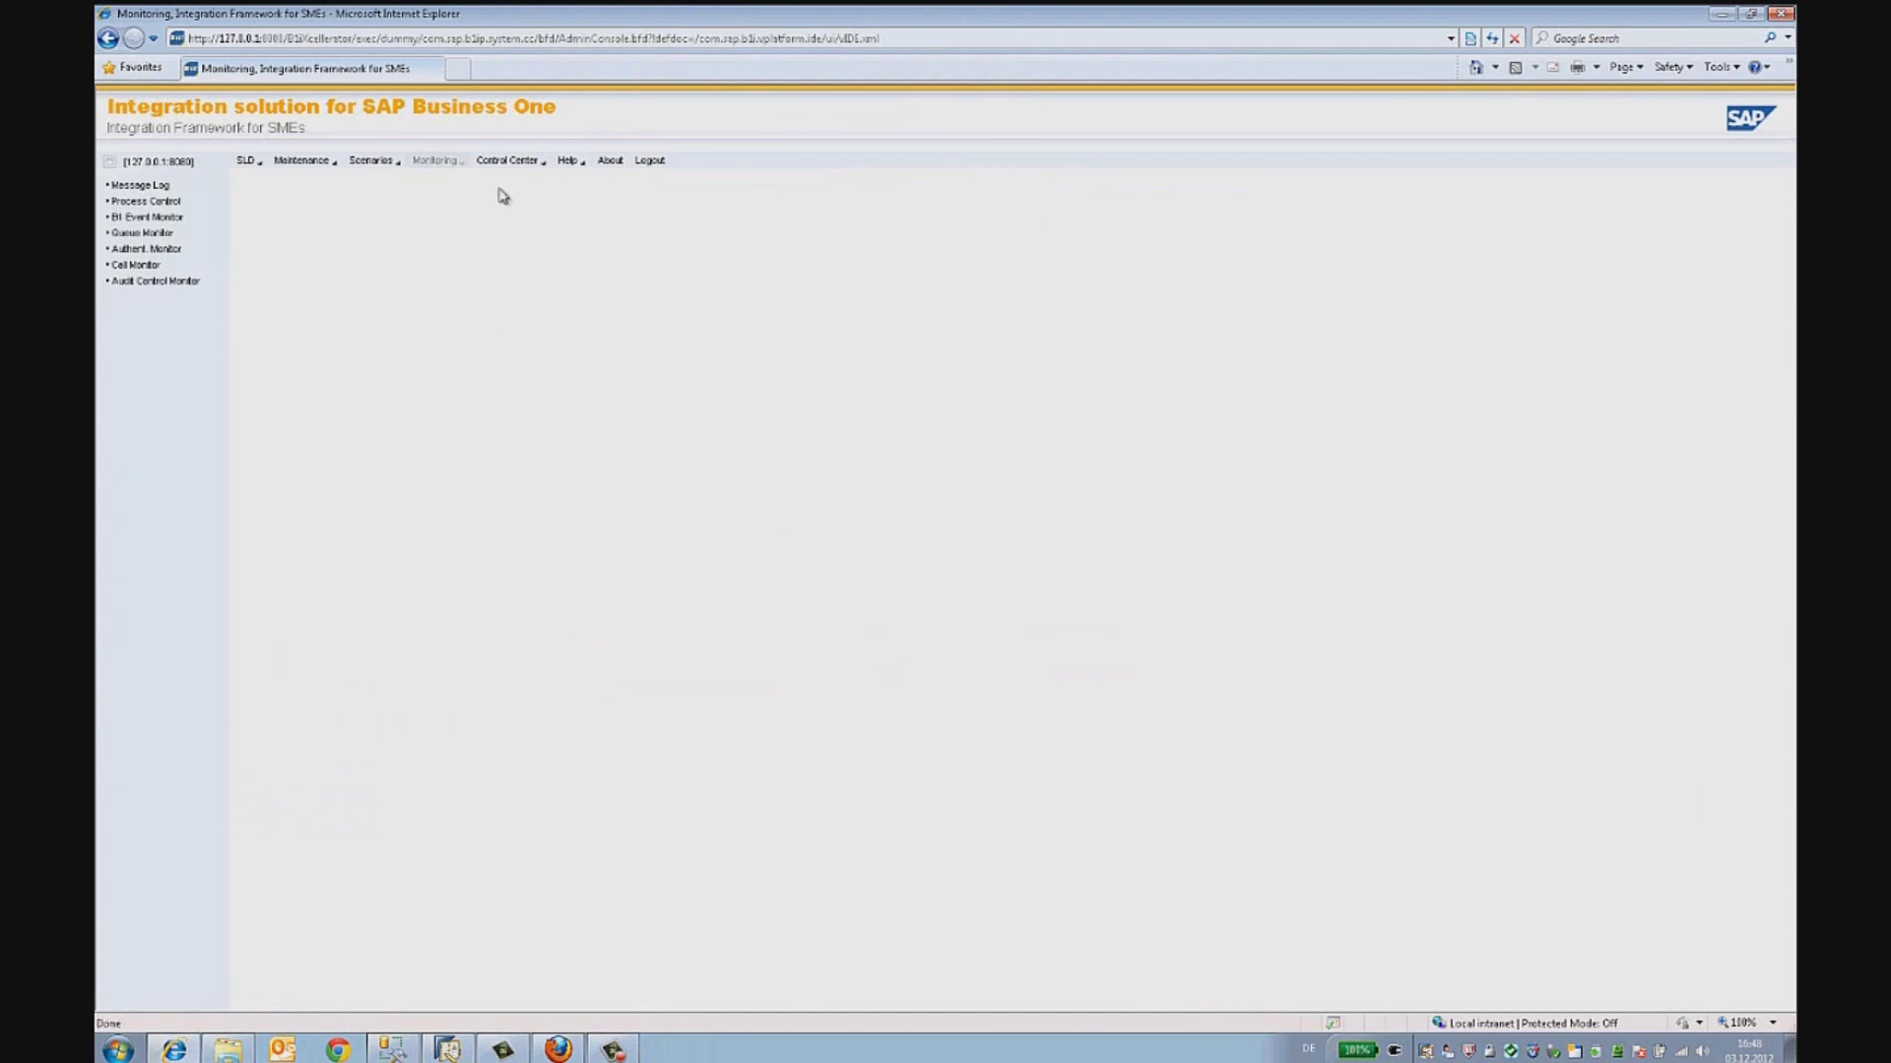
click(162, 237)
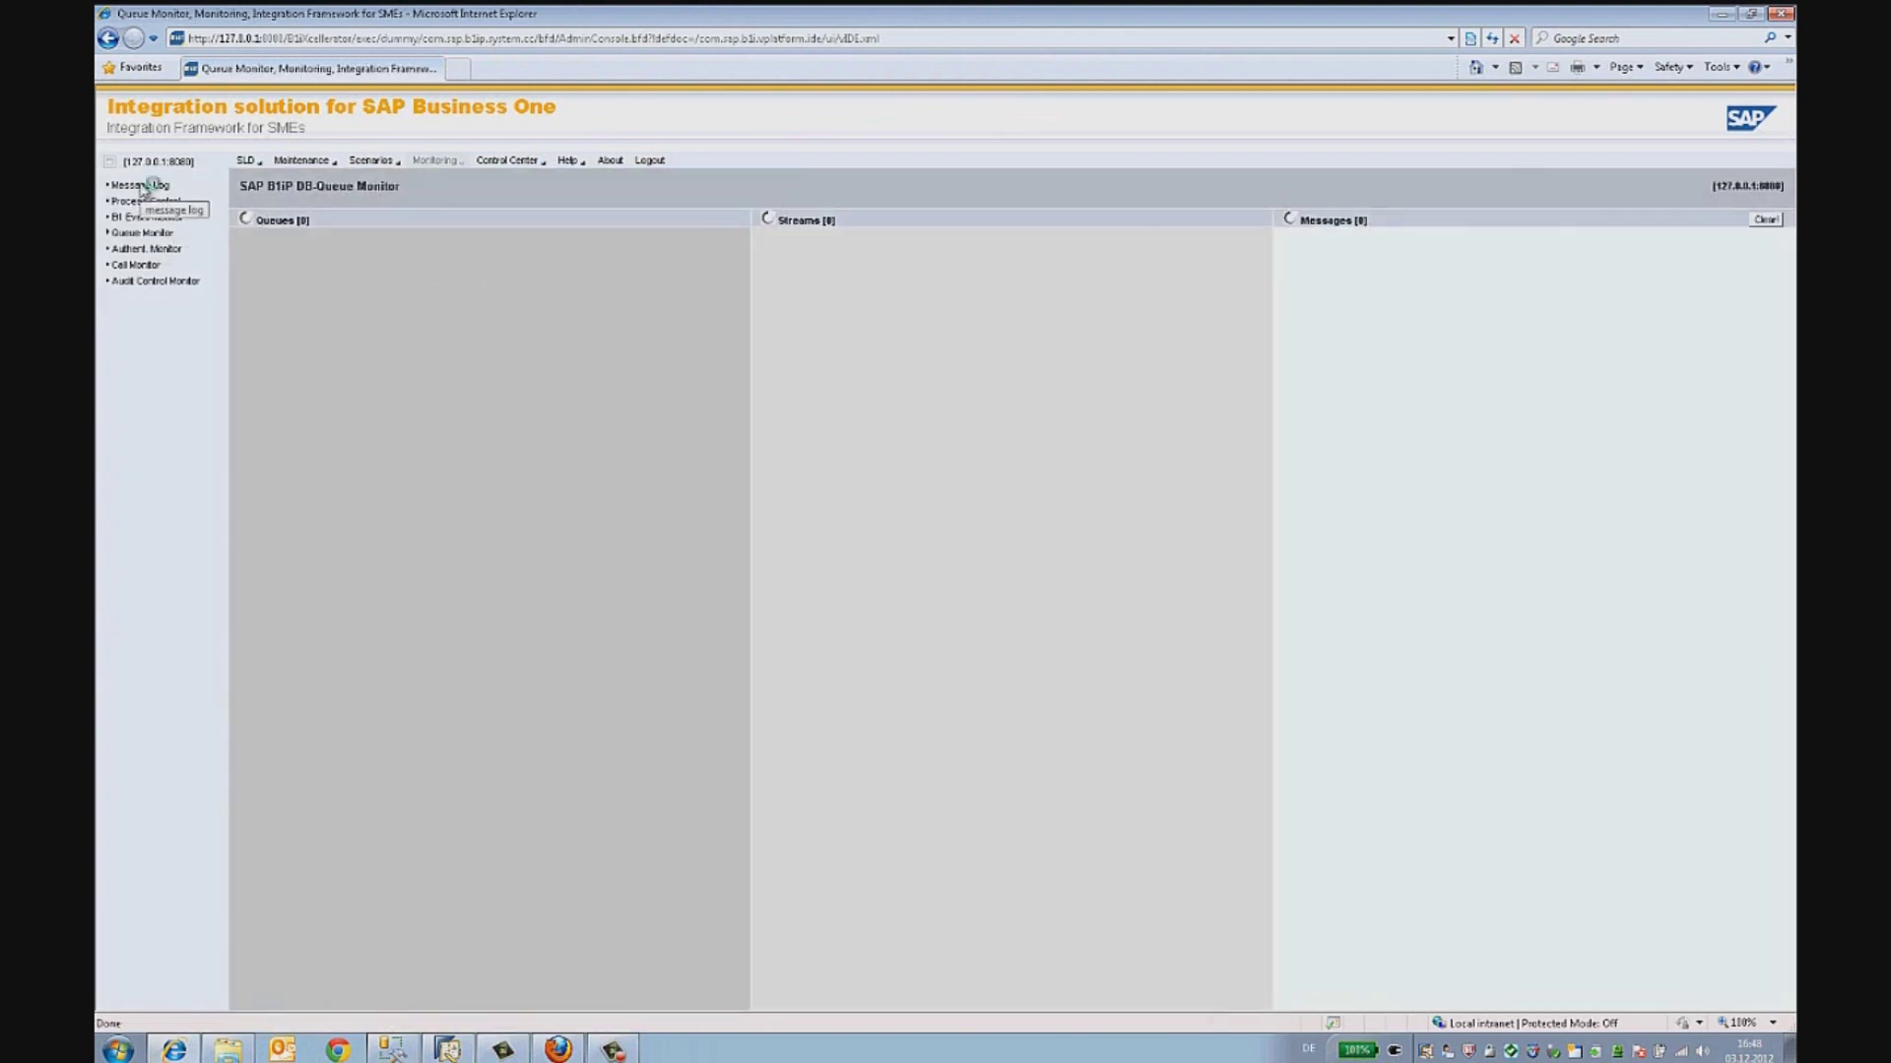
click(140, 185)
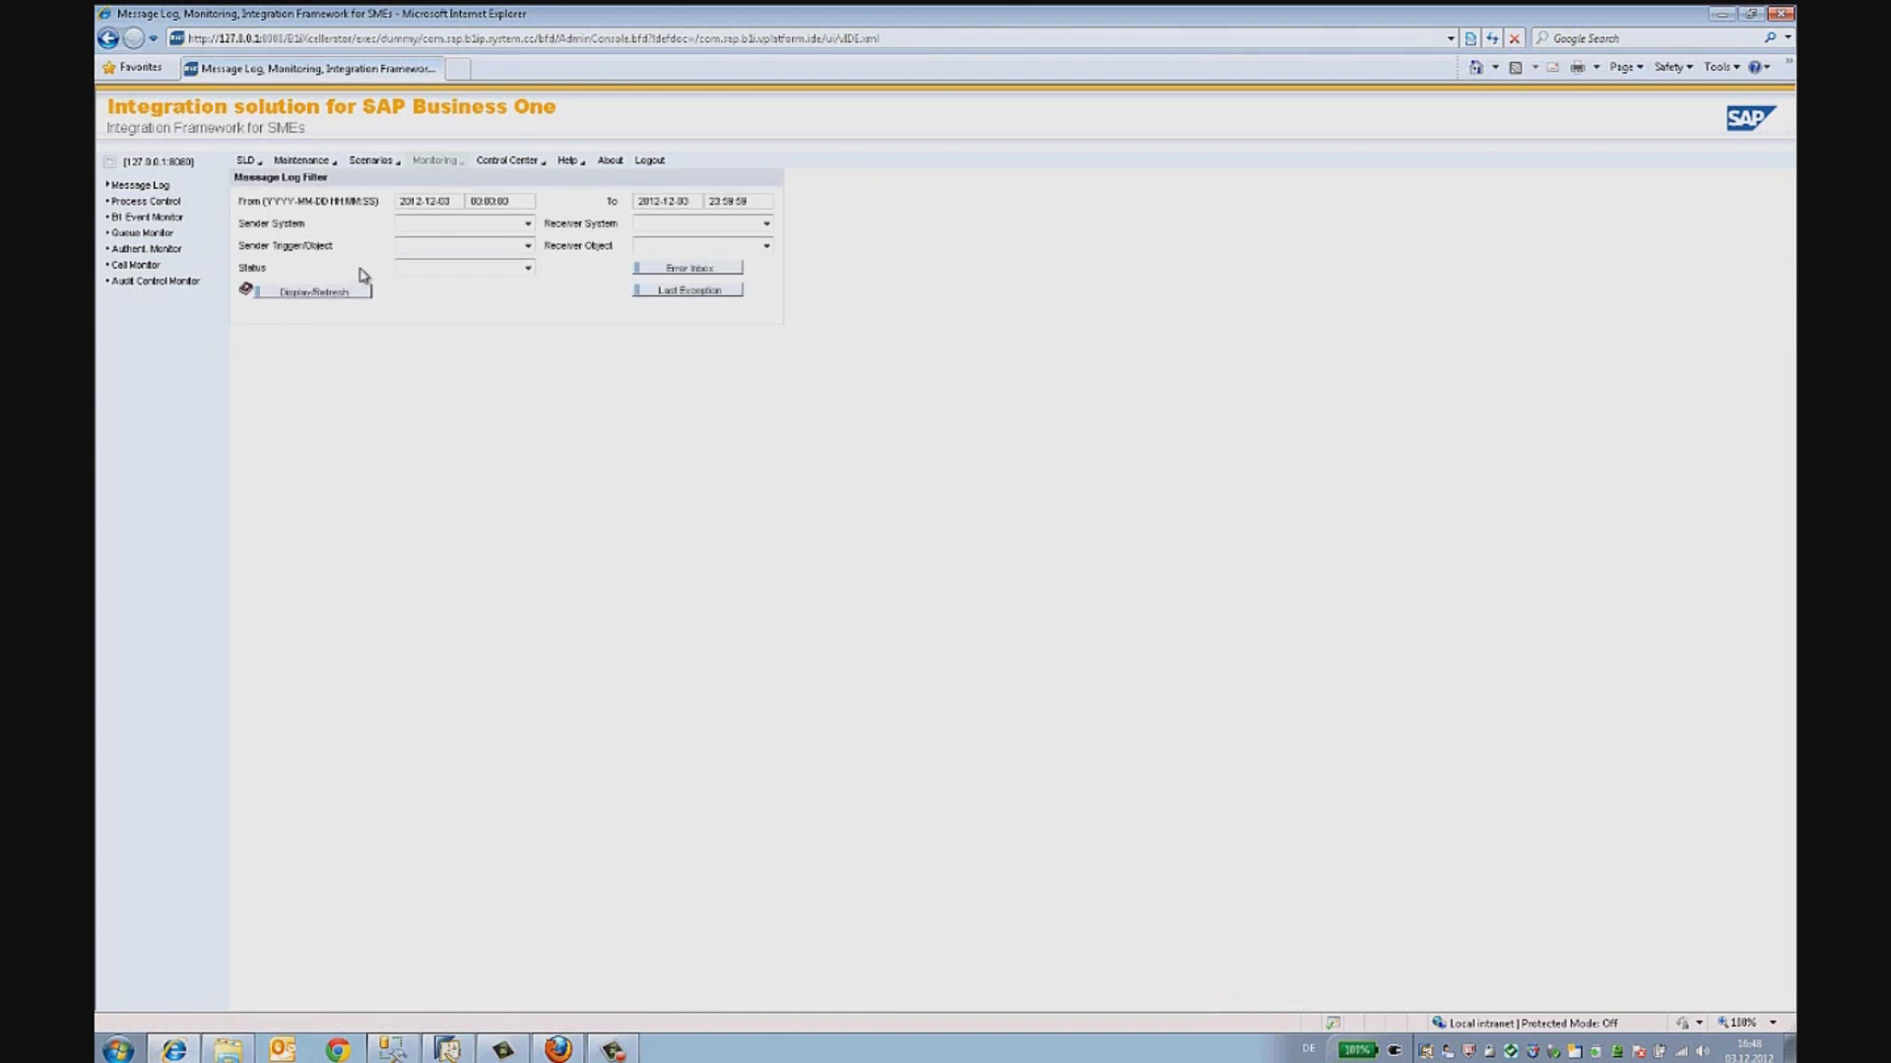
click(475, 201)
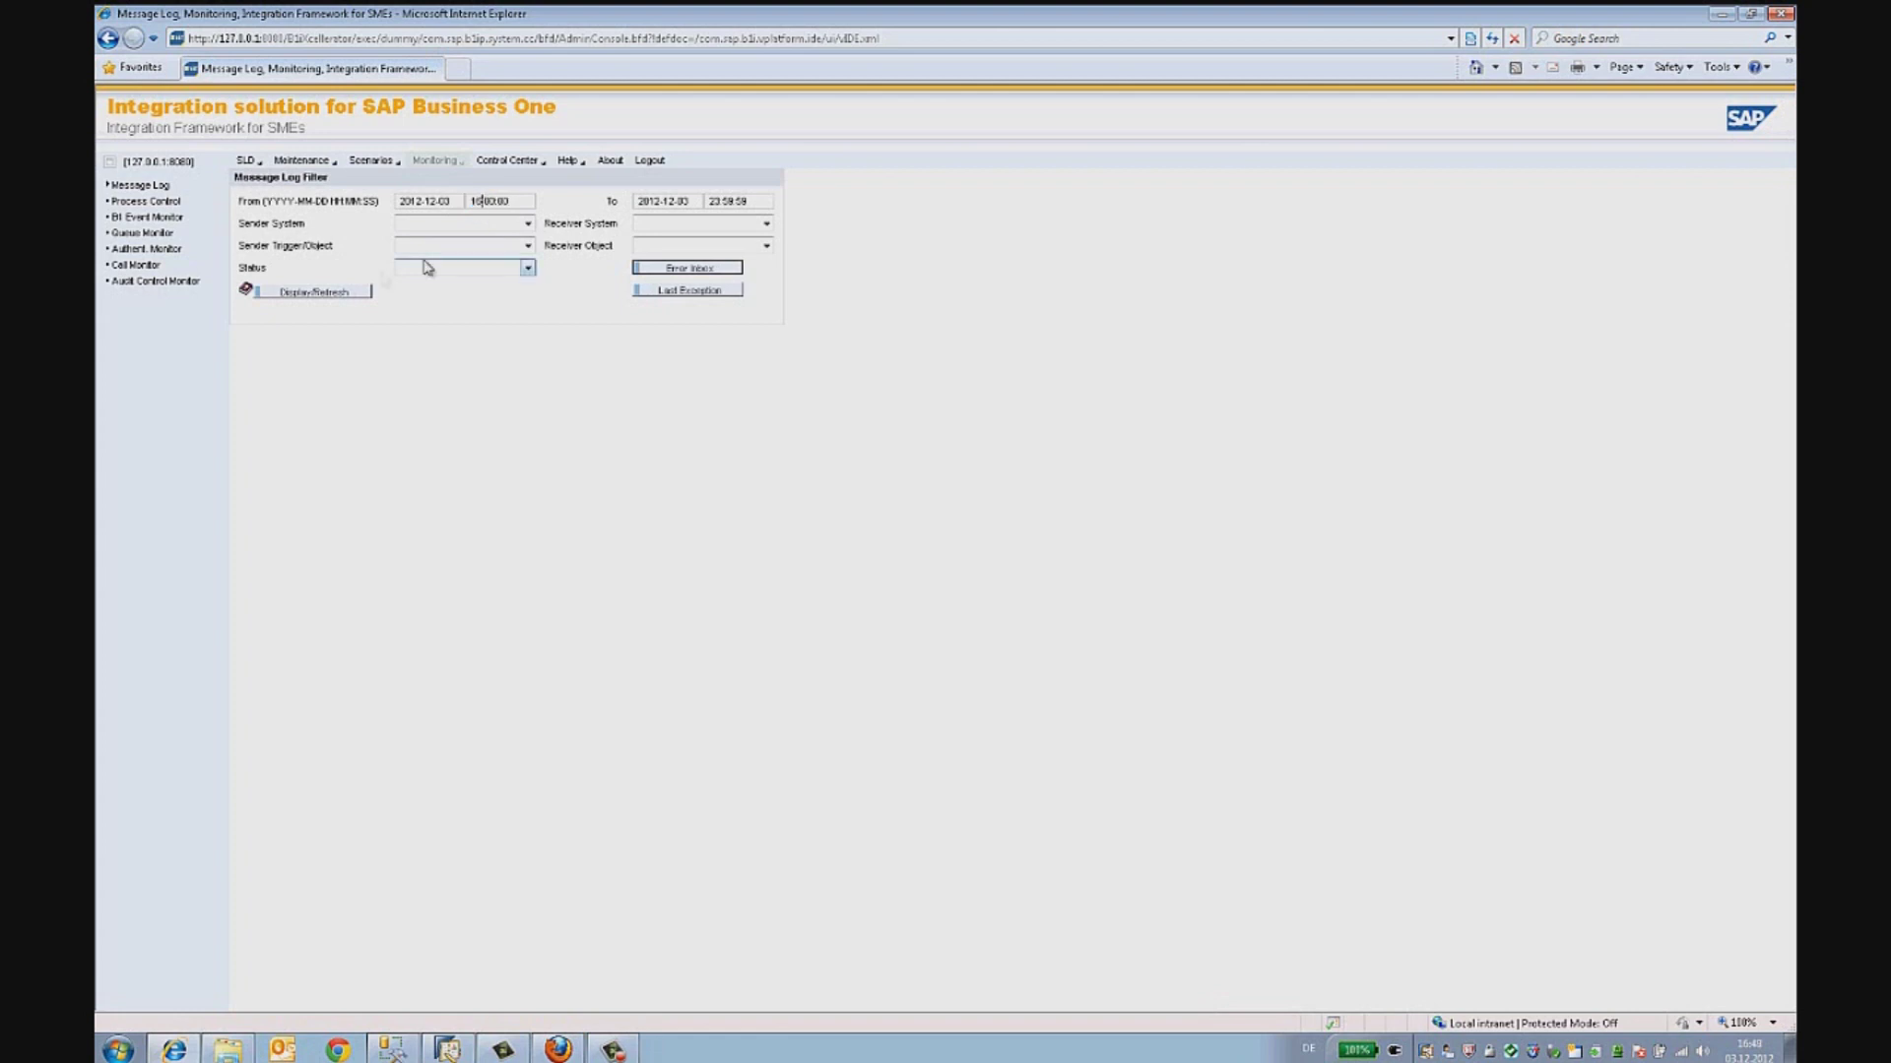
click(352, 293)
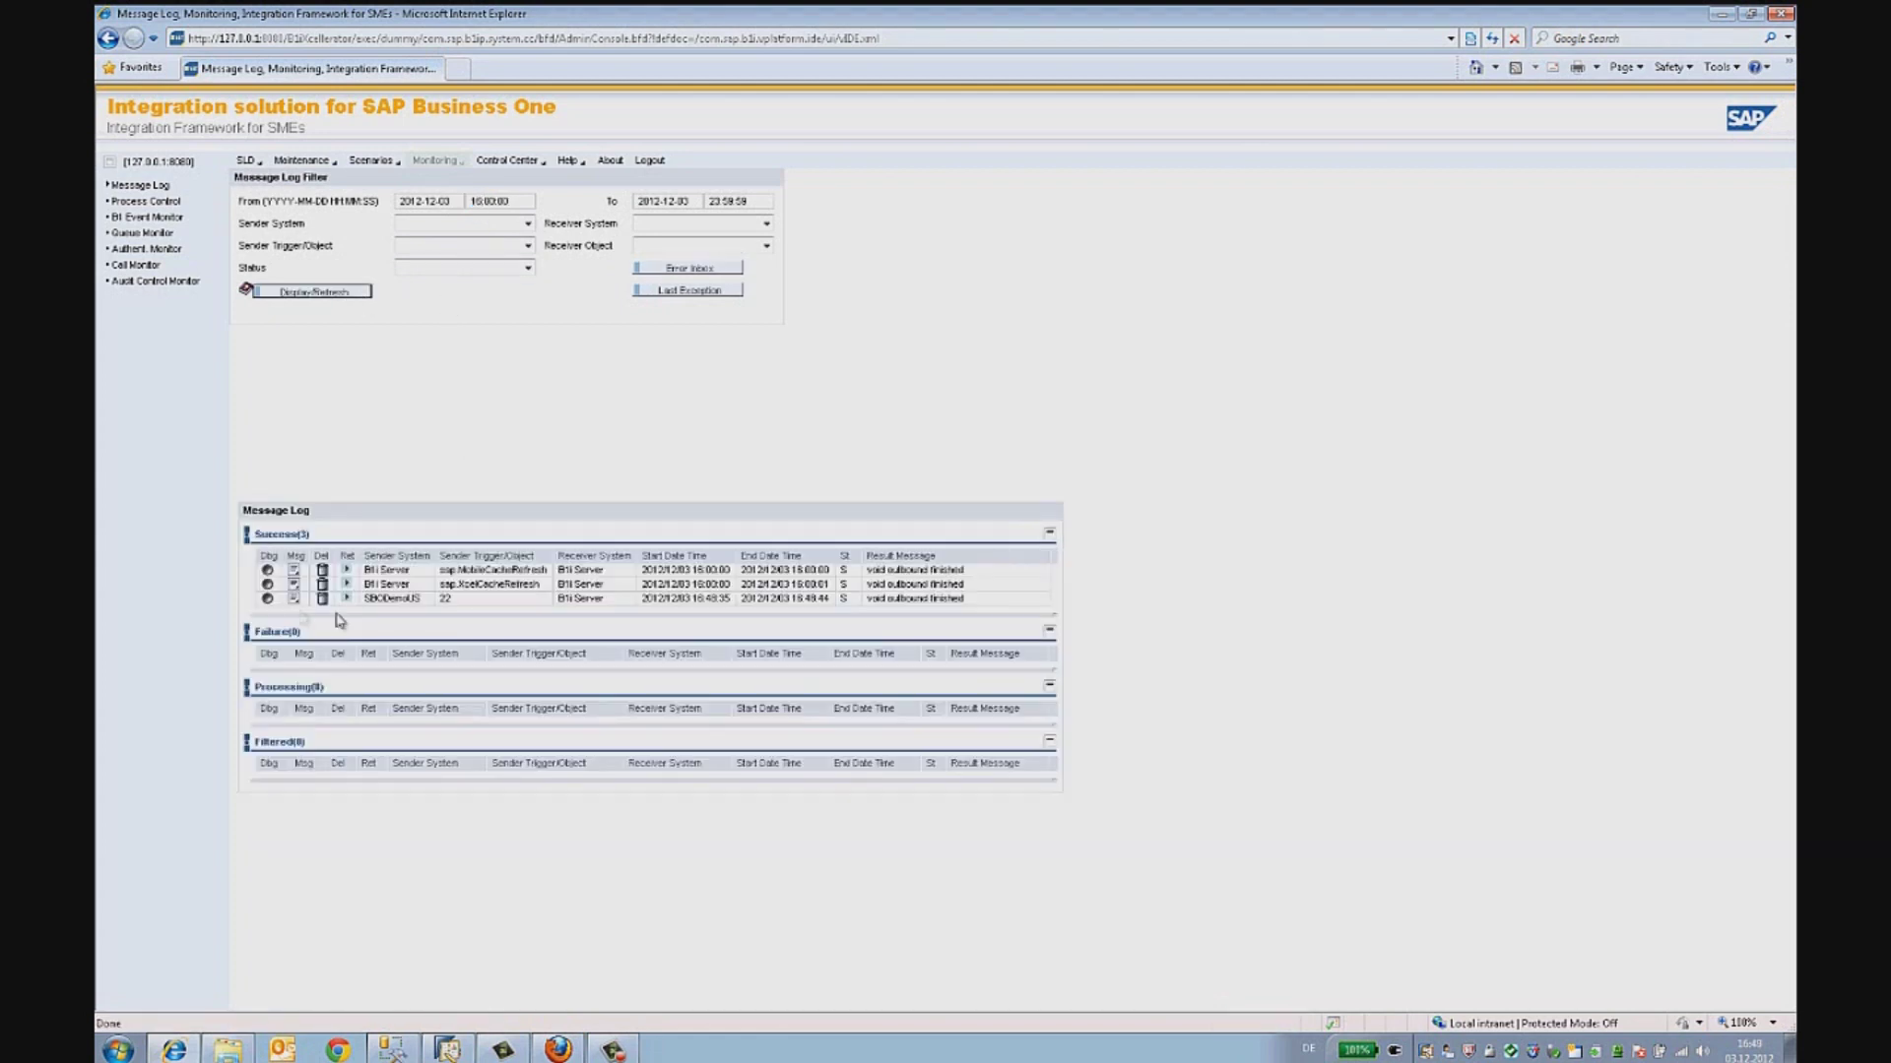
click(456, 601)
double_click(456, 601)
click(268, 601)
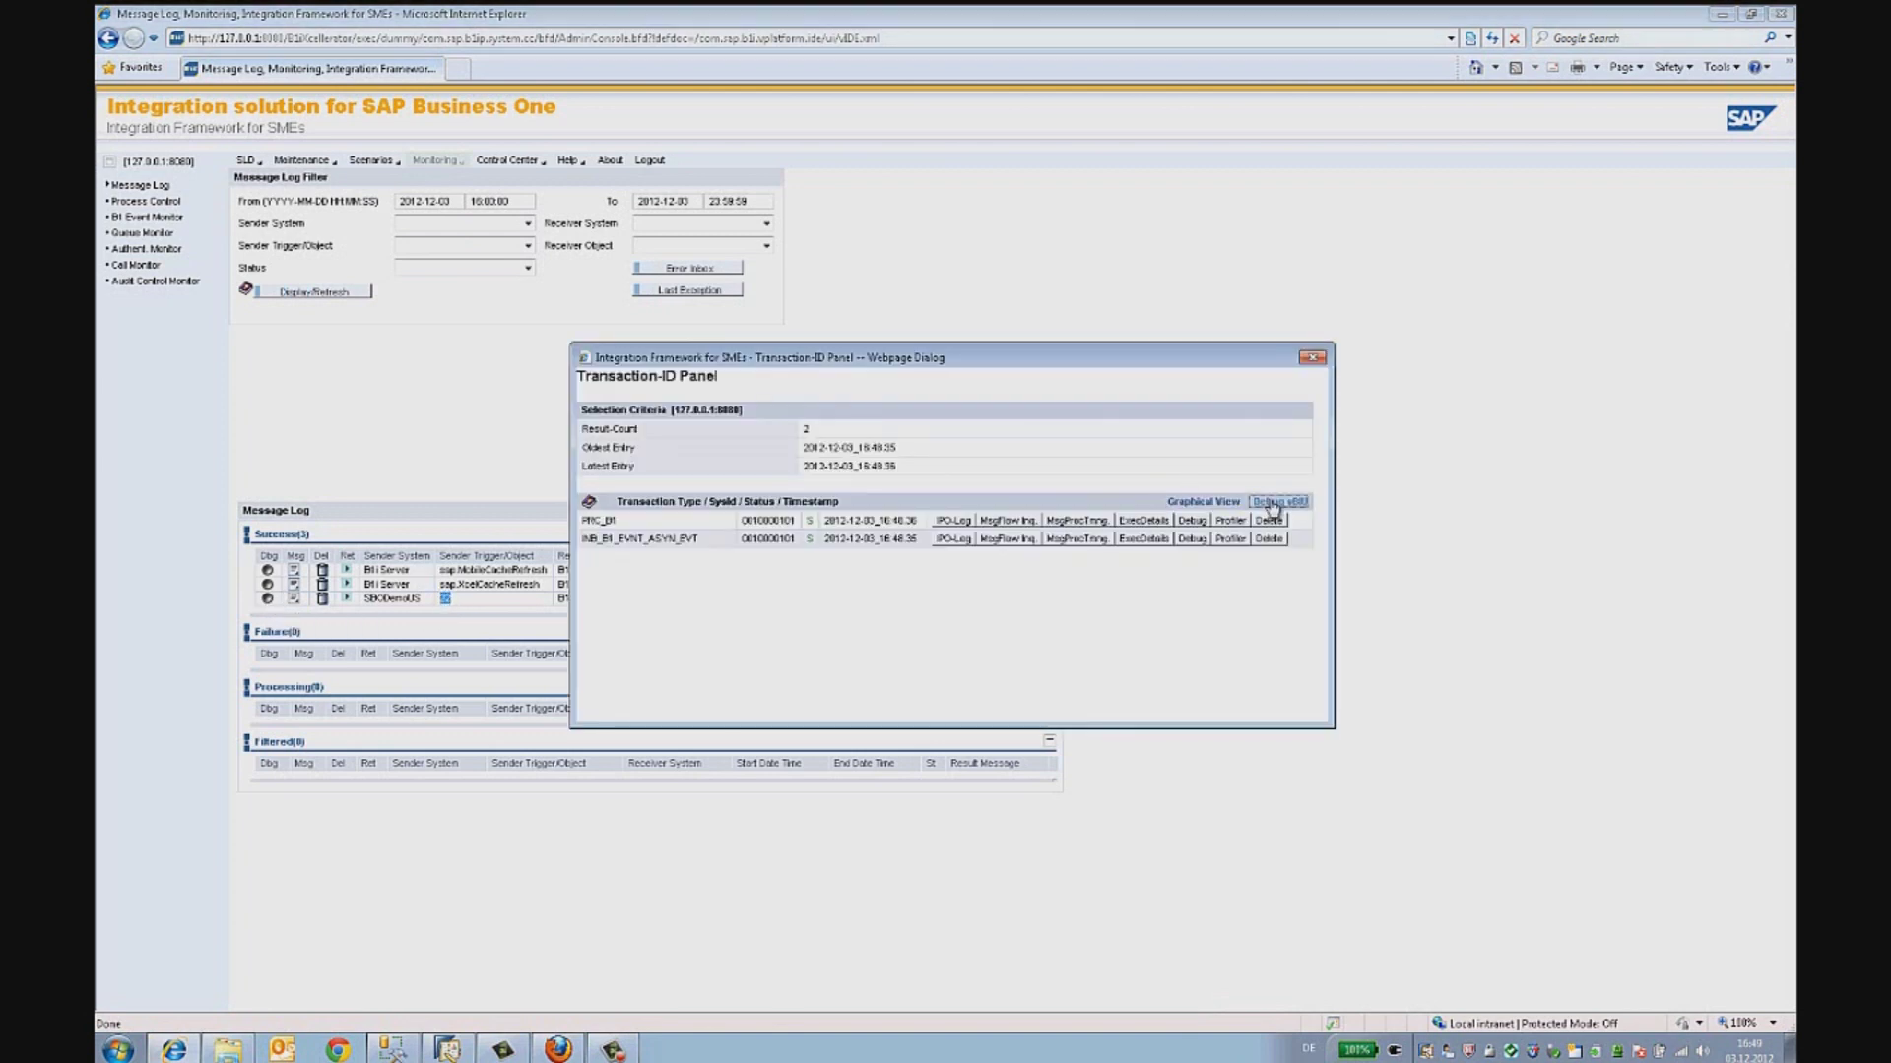
- Open the transaction's debug flow and confirm the PostPO step's XML shows DocEntry 279
click(1267, 504)
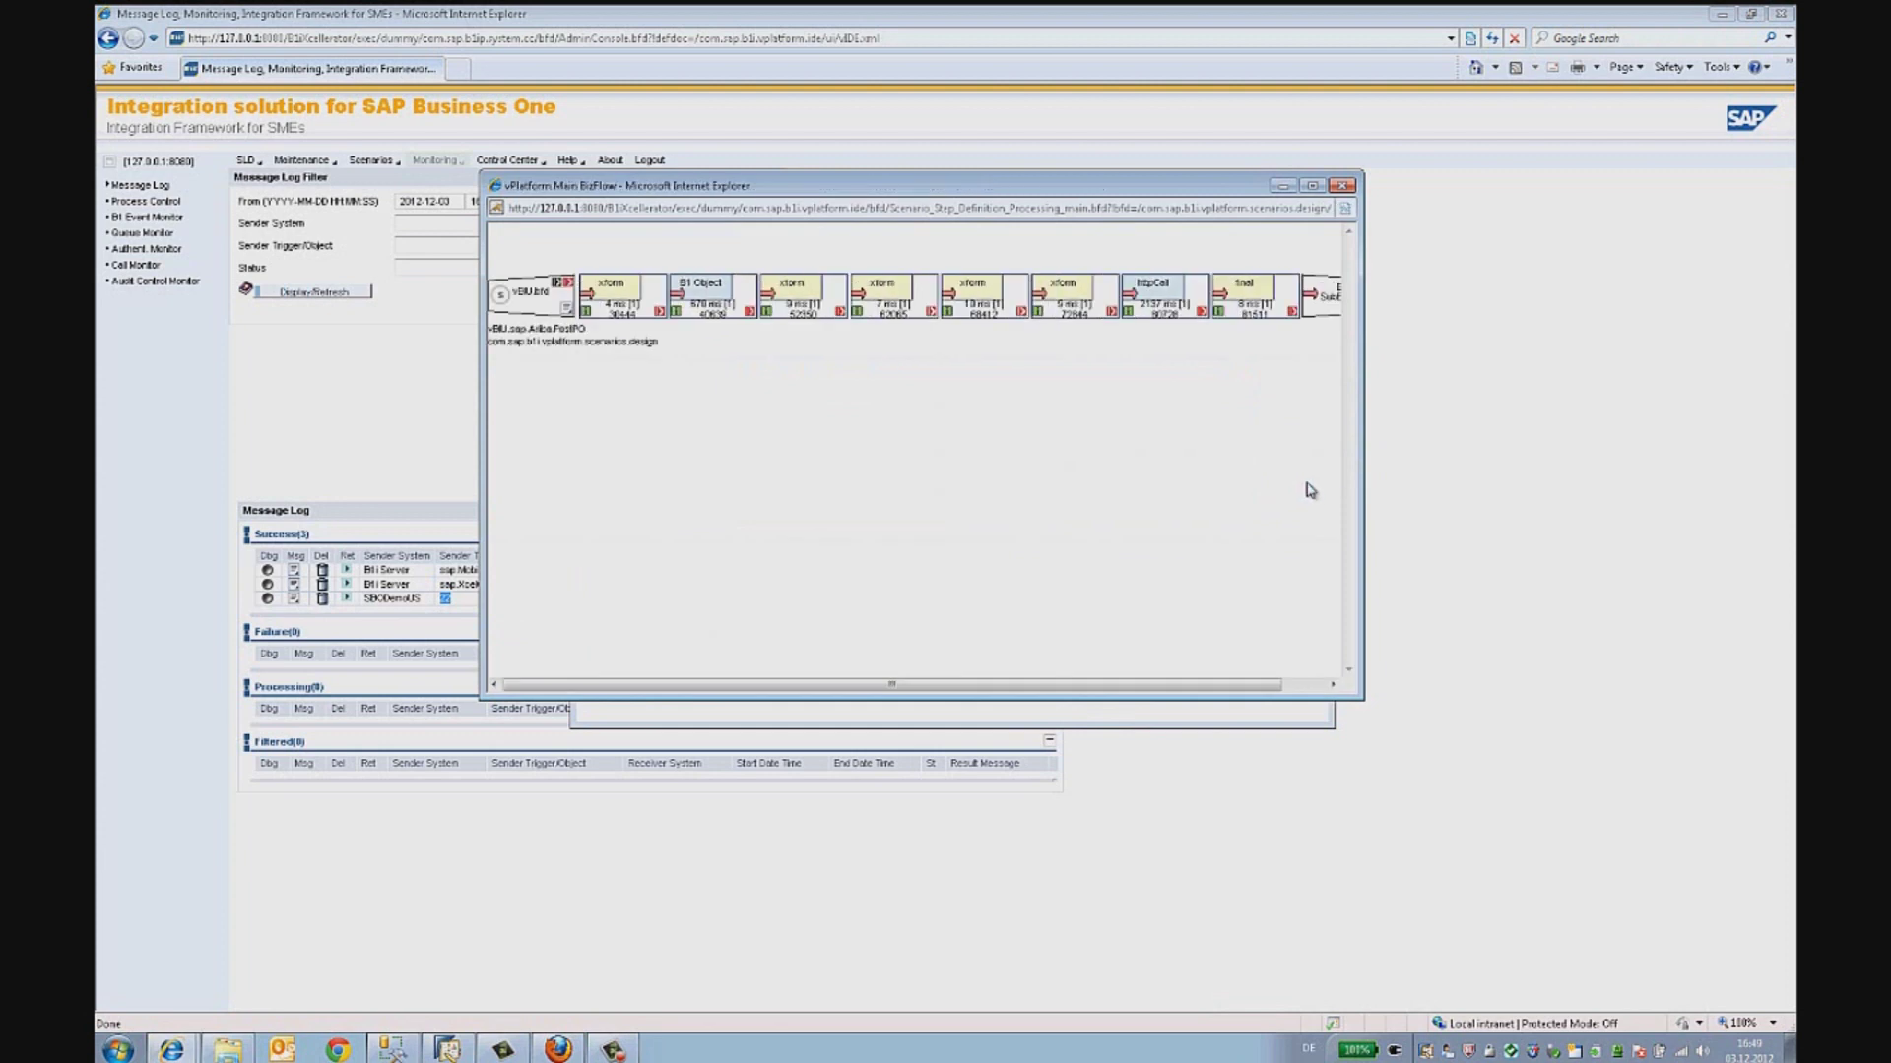
drag(1363, 458, 1474, 463)
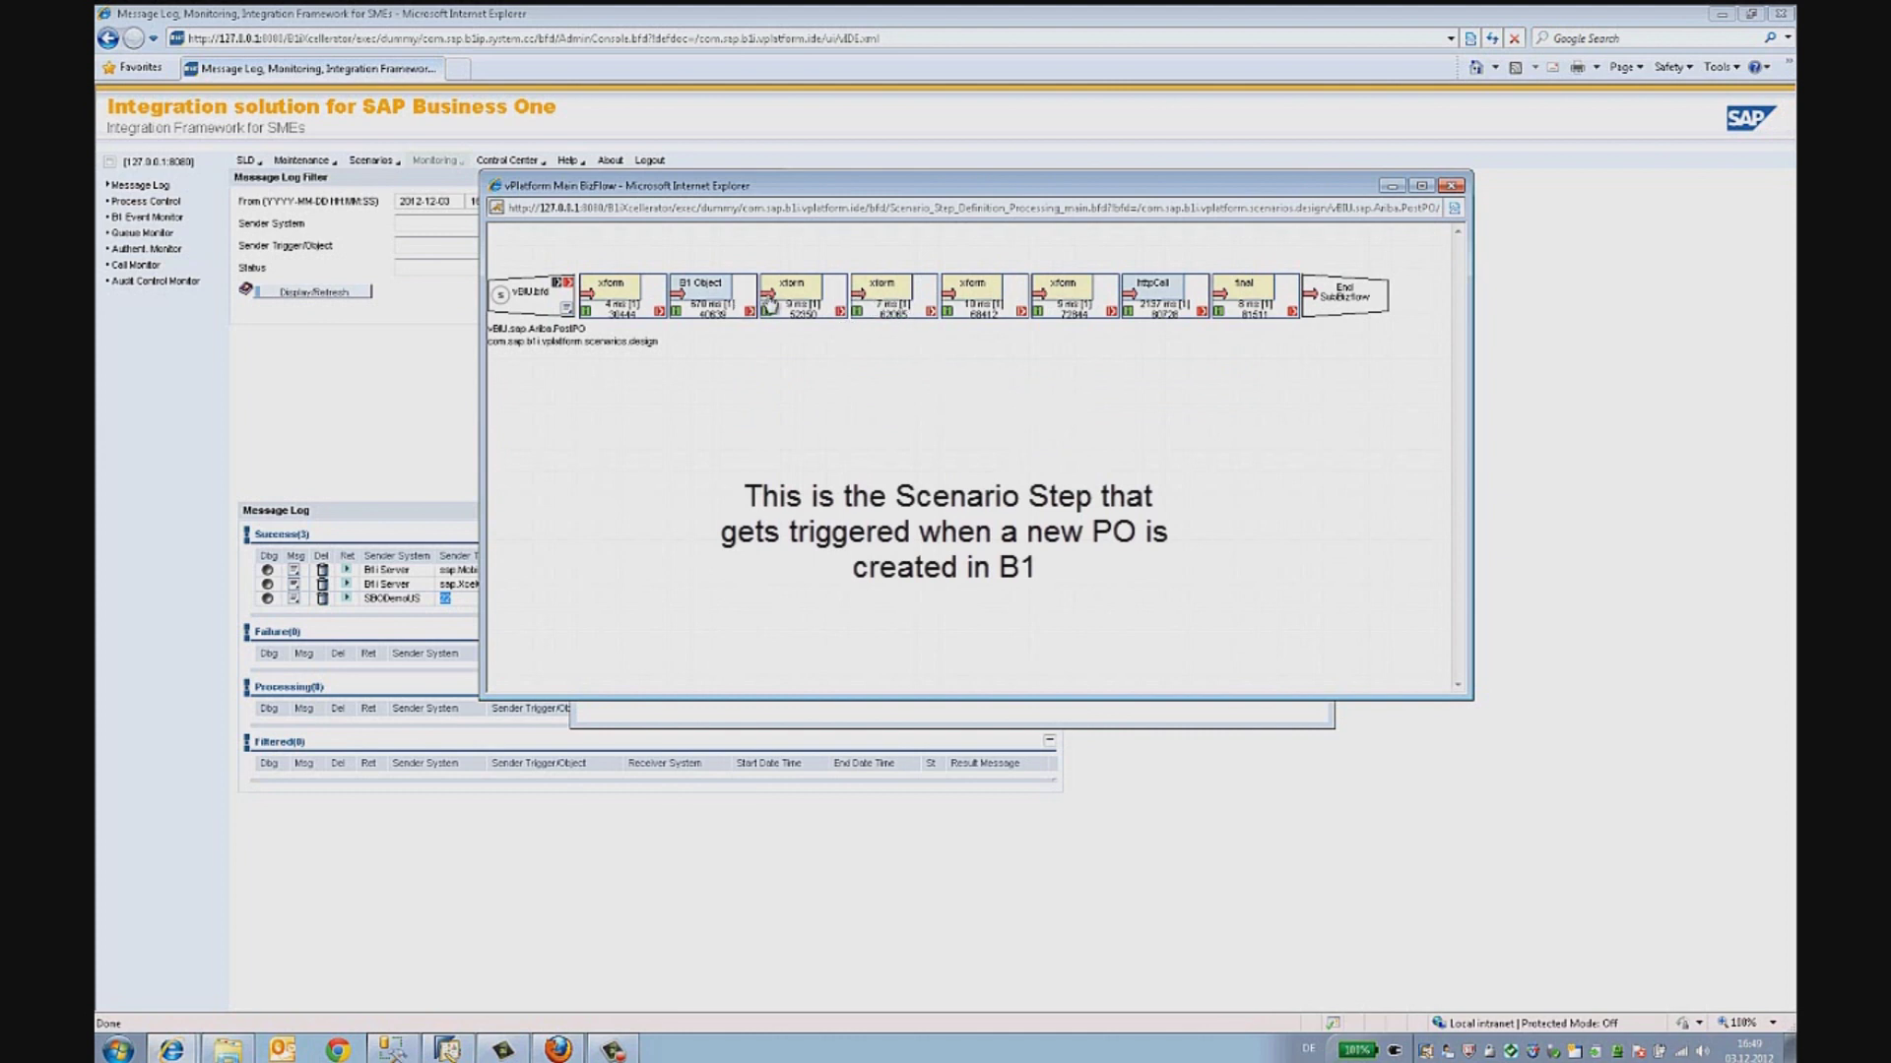
click(879, 301)
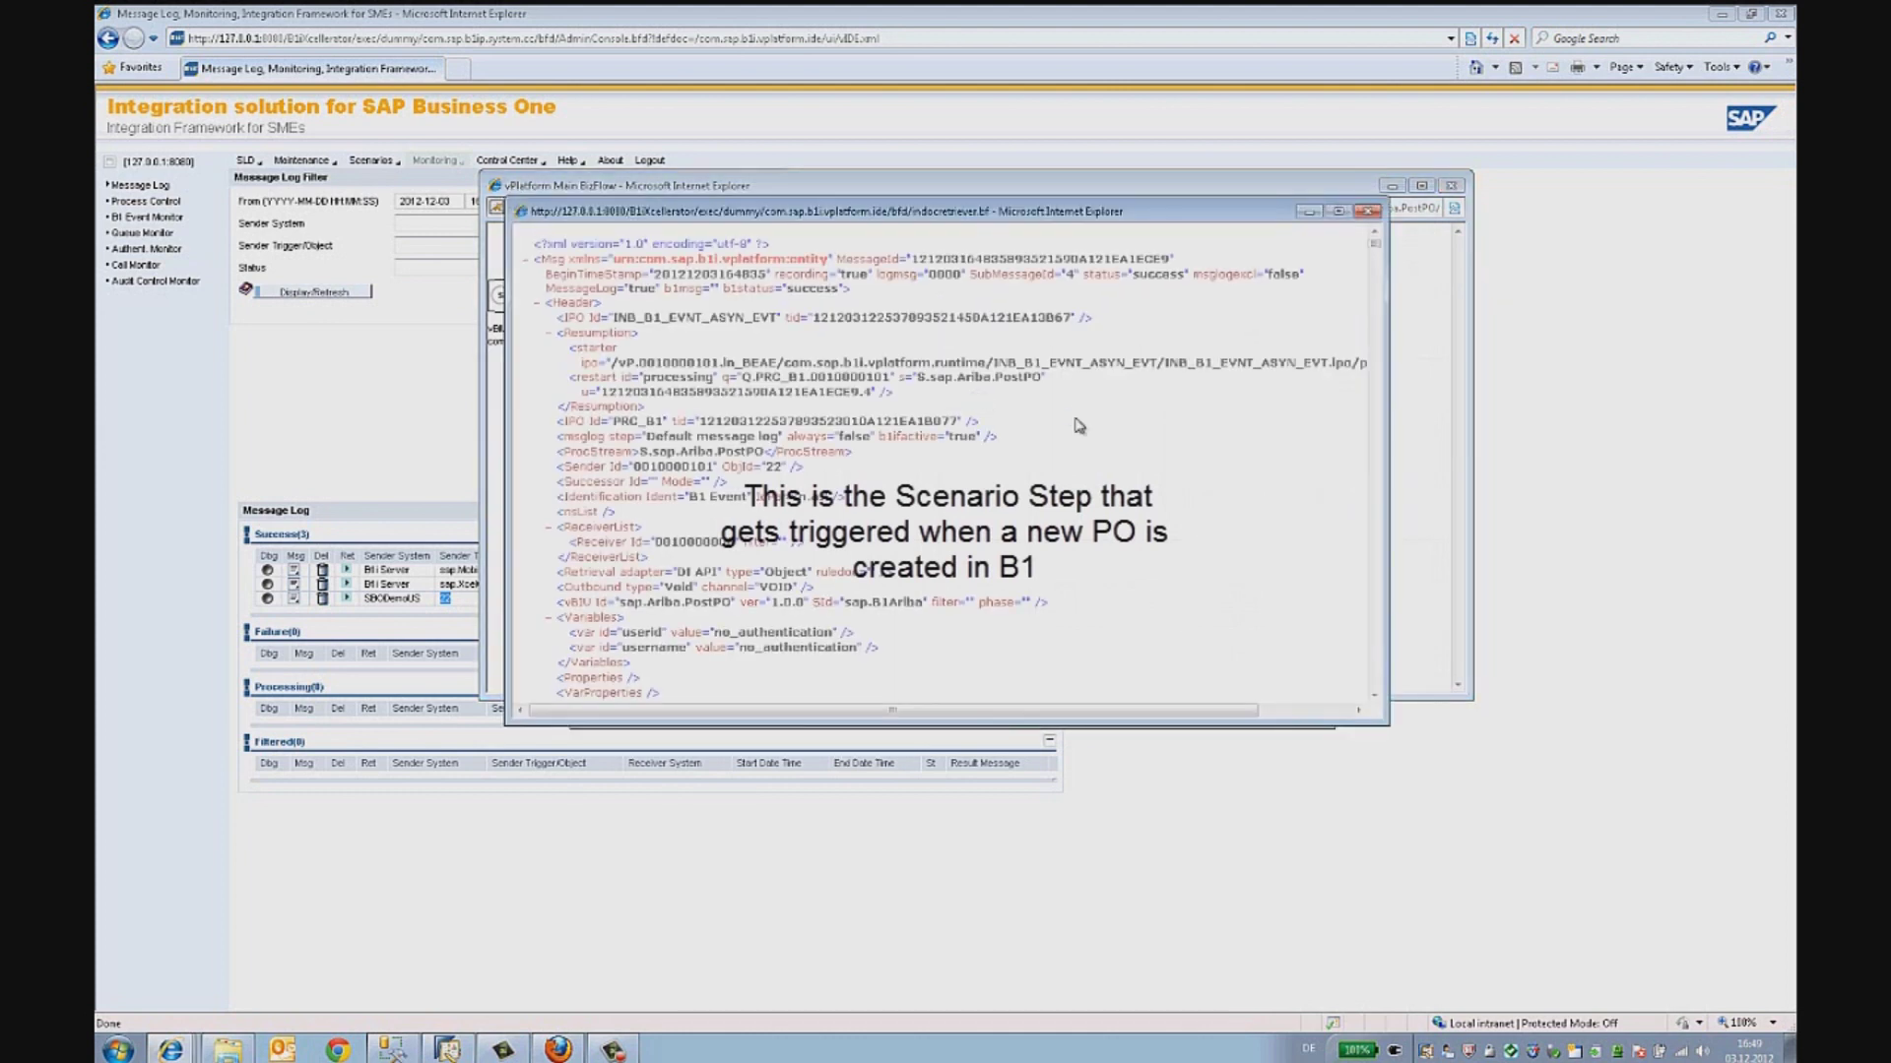
drag(1377, 249, 1381, 268)
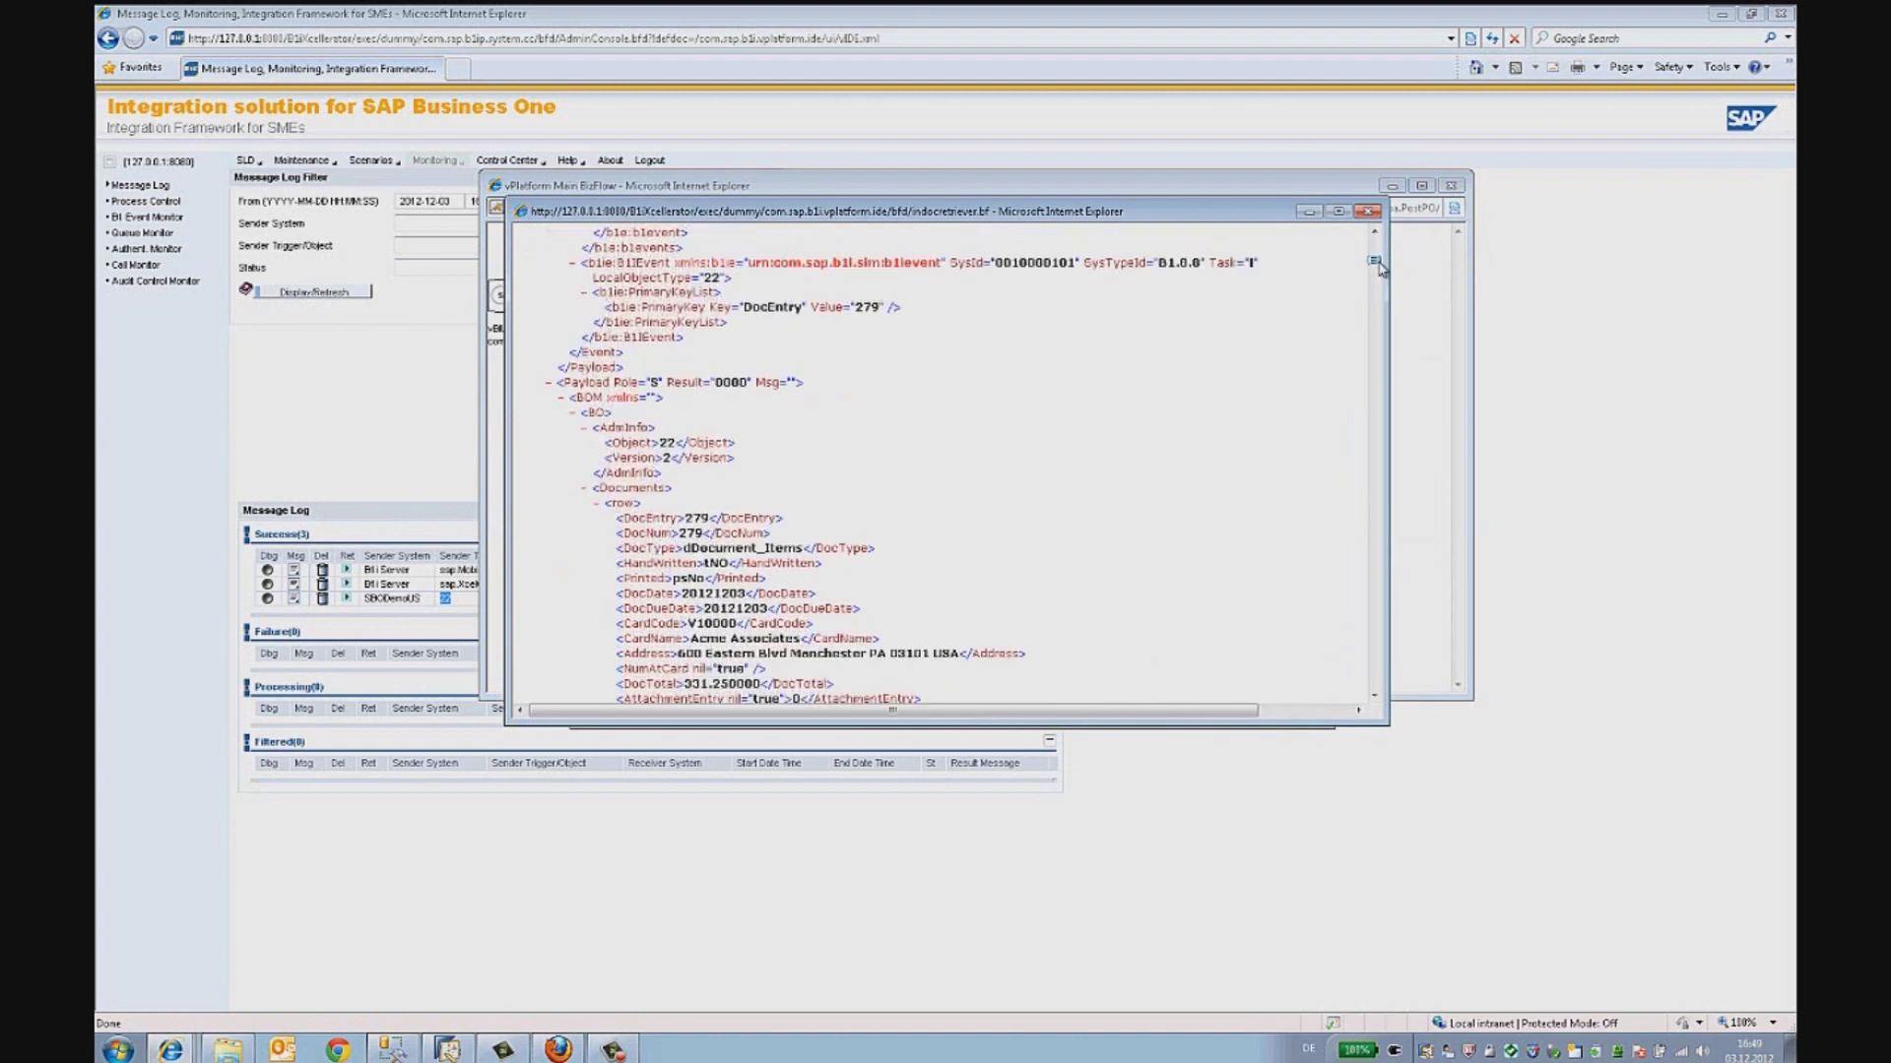
drag(686, 518, 709, 519)
click(1107, 490)
click(1367, 212)
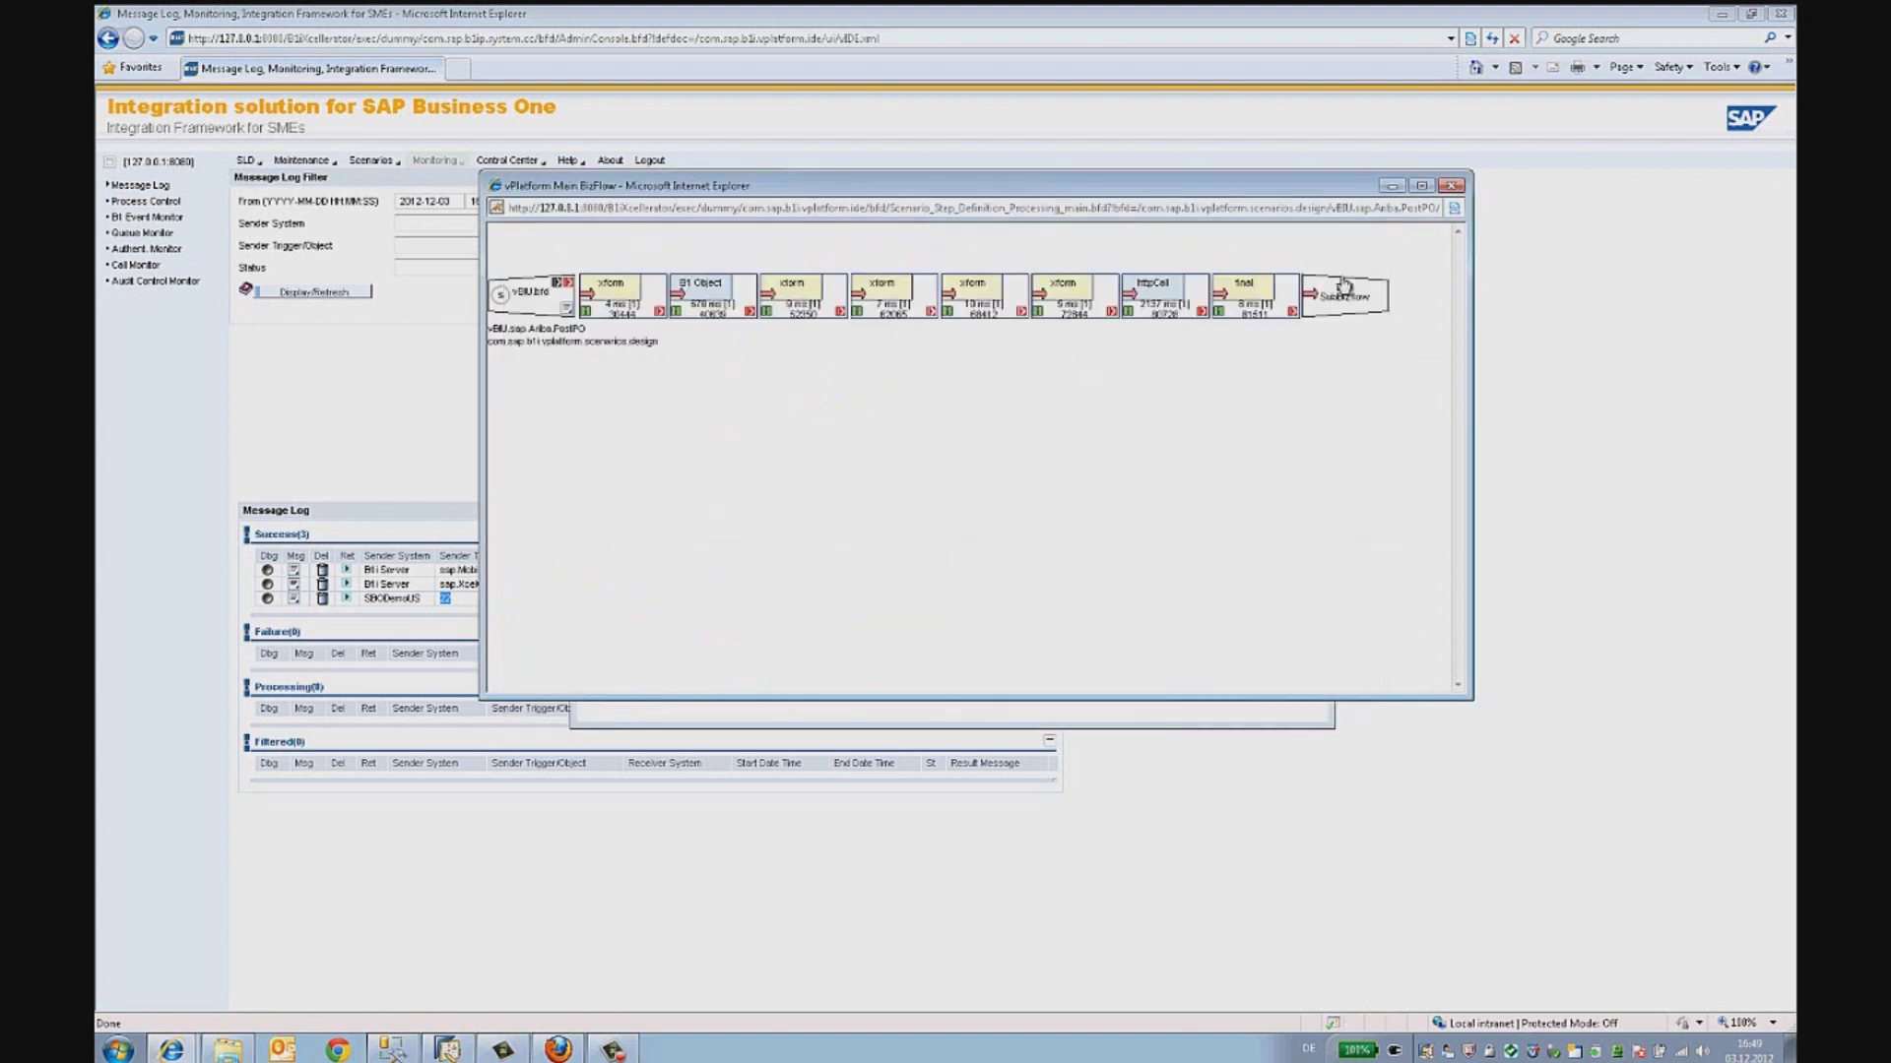
click(1169, 325)
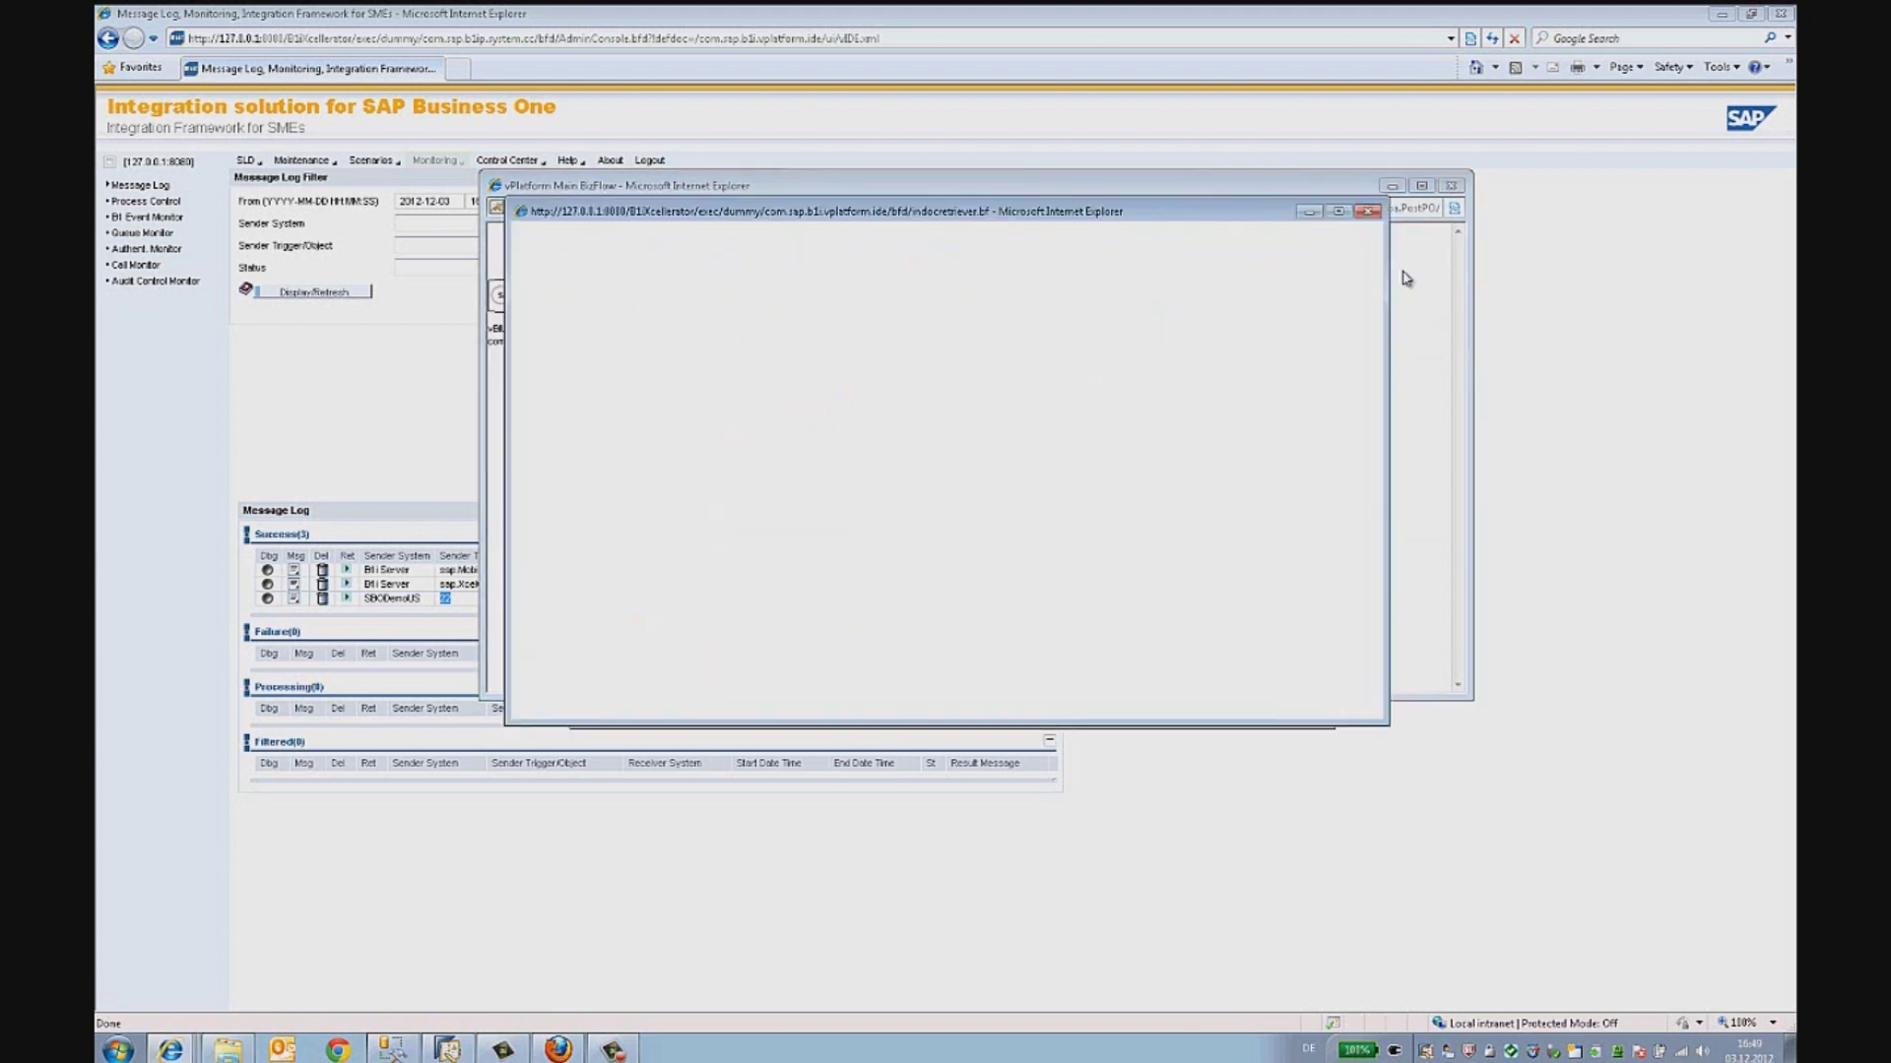
- Scroll through the order's cXML payload and check the sender's network identity value
drag(1373, 244, 1382, 632)
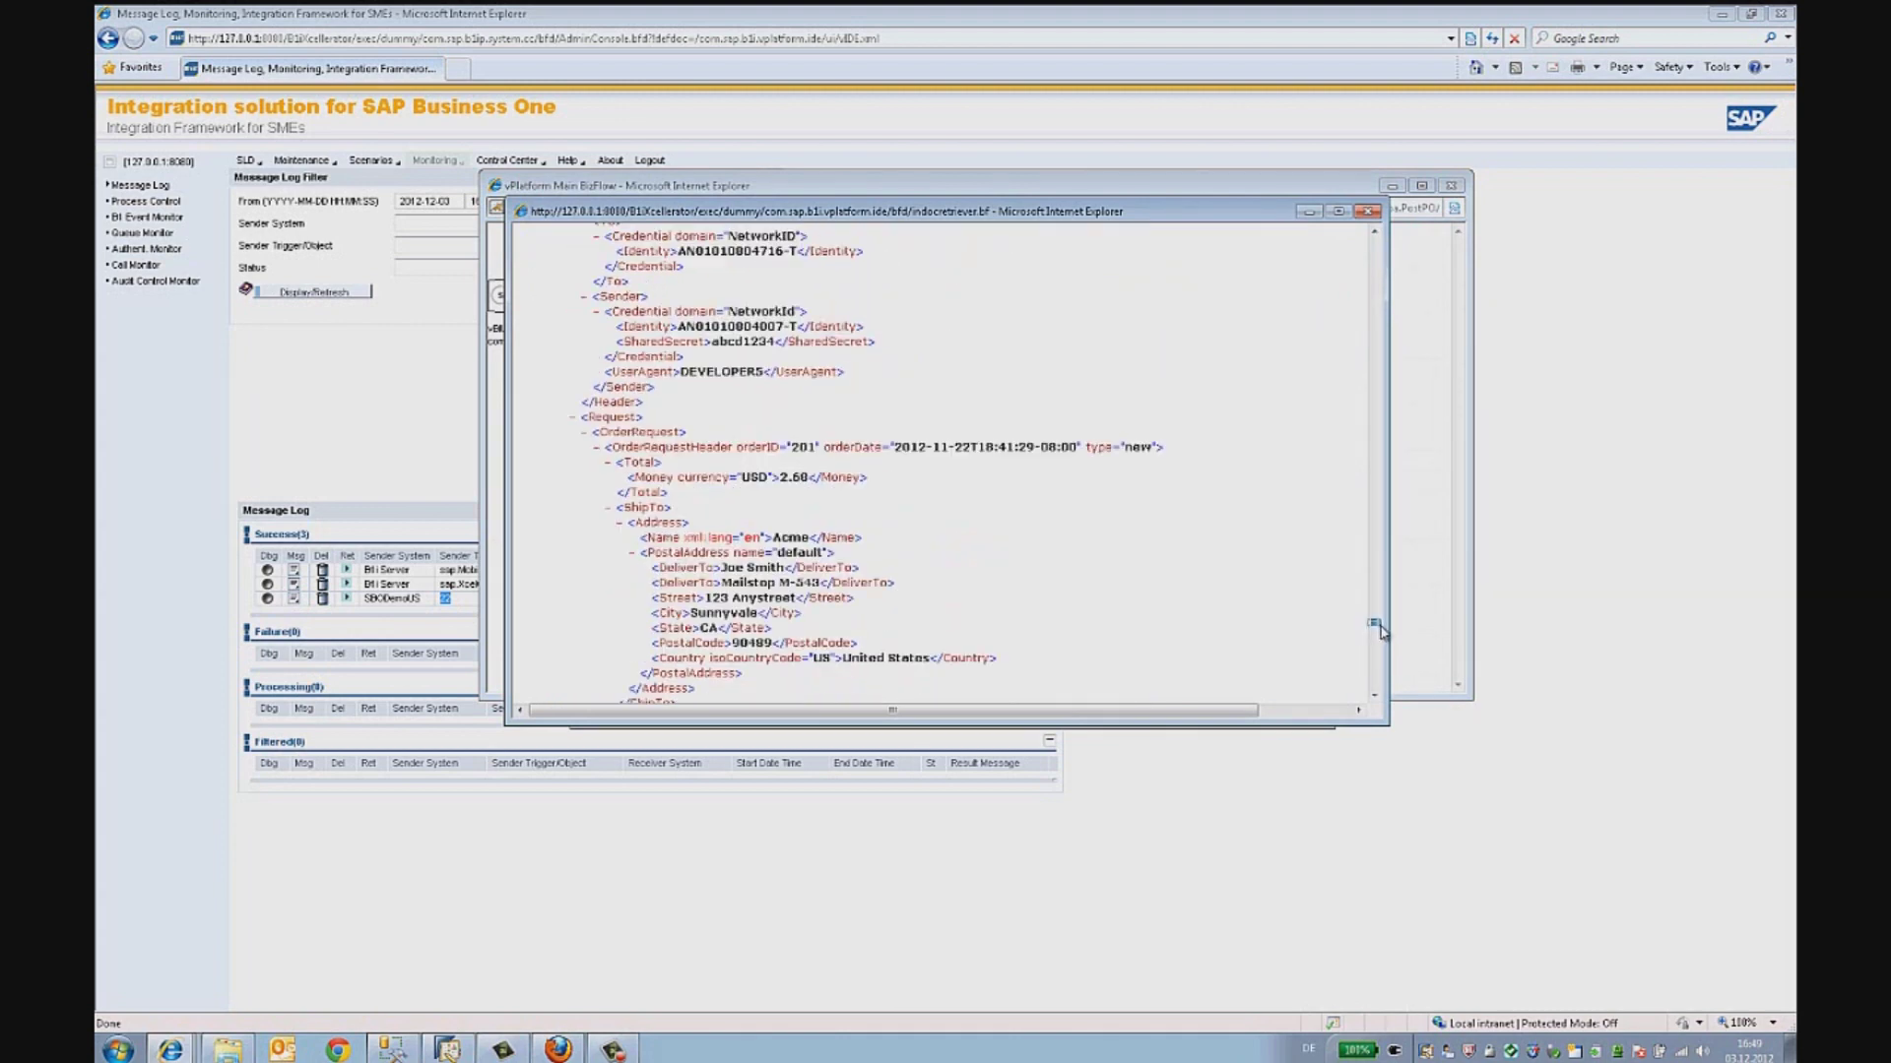
scroll(1009, 546, up, 5)
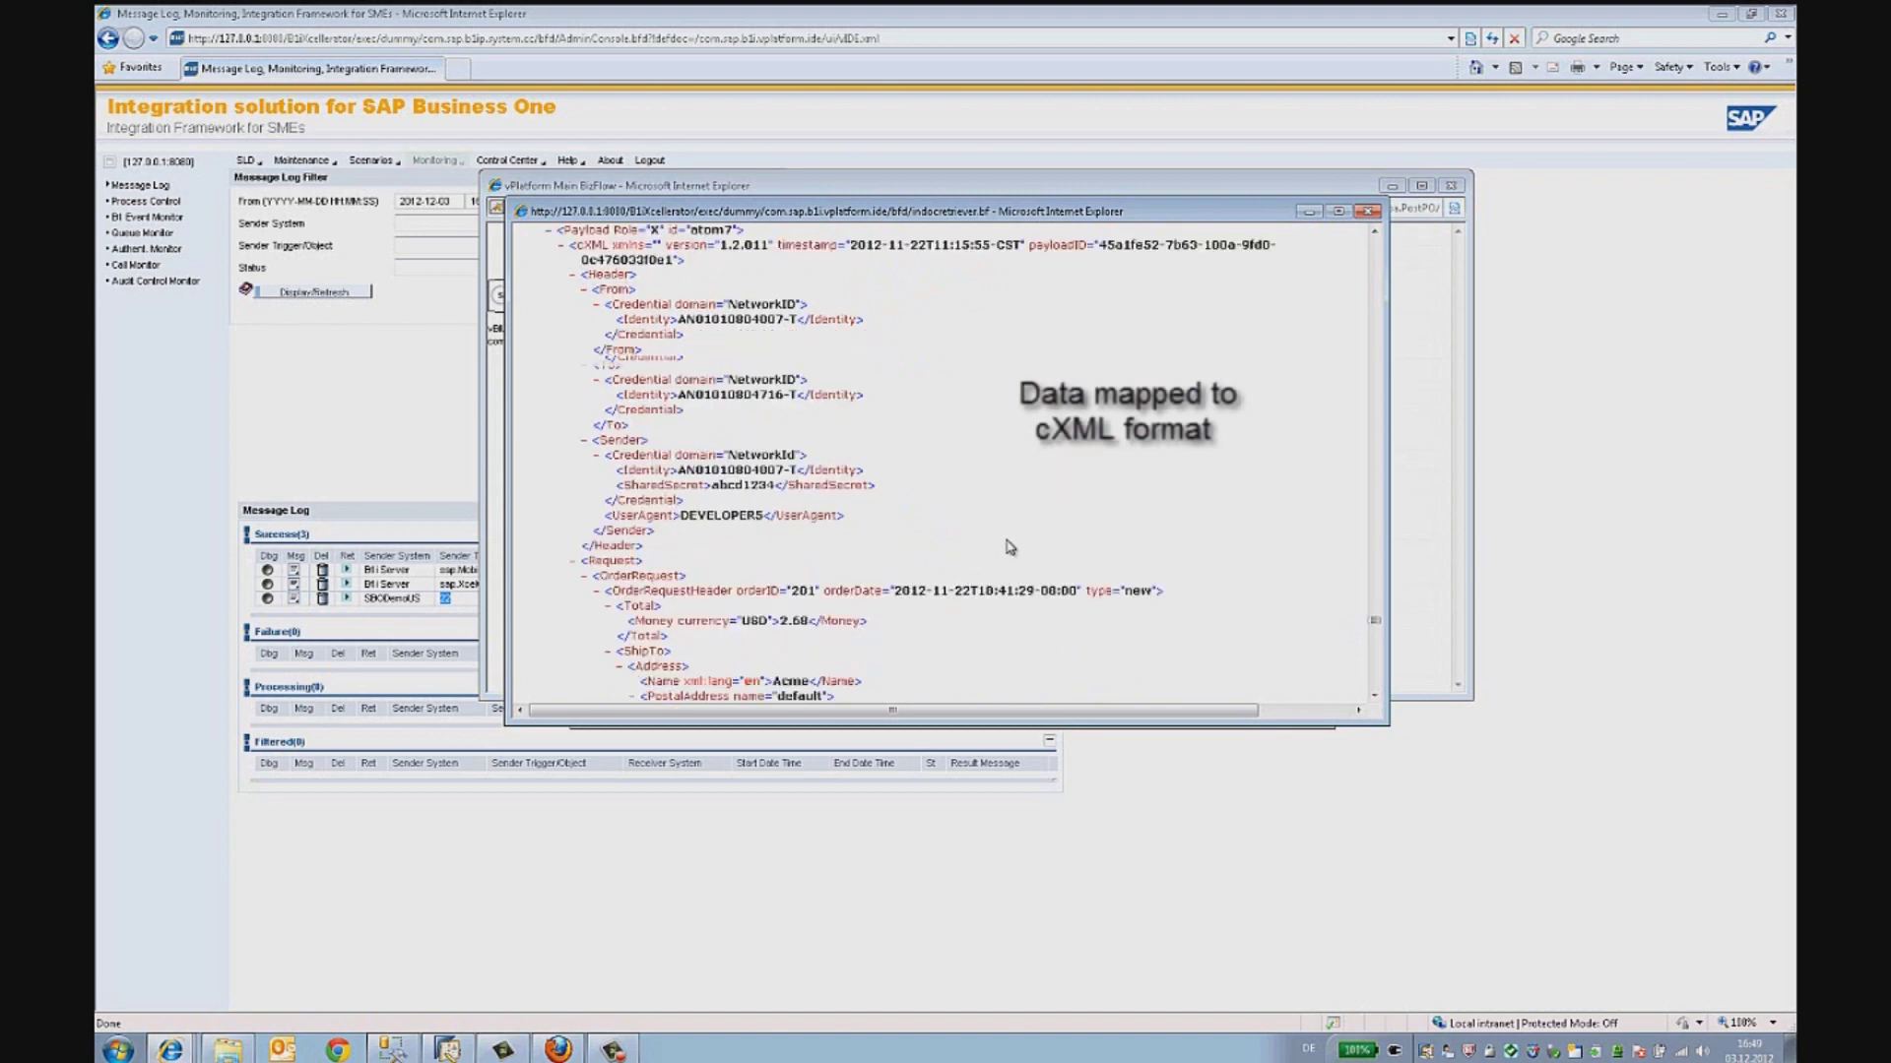
scroll(1009, 546, up, 1)
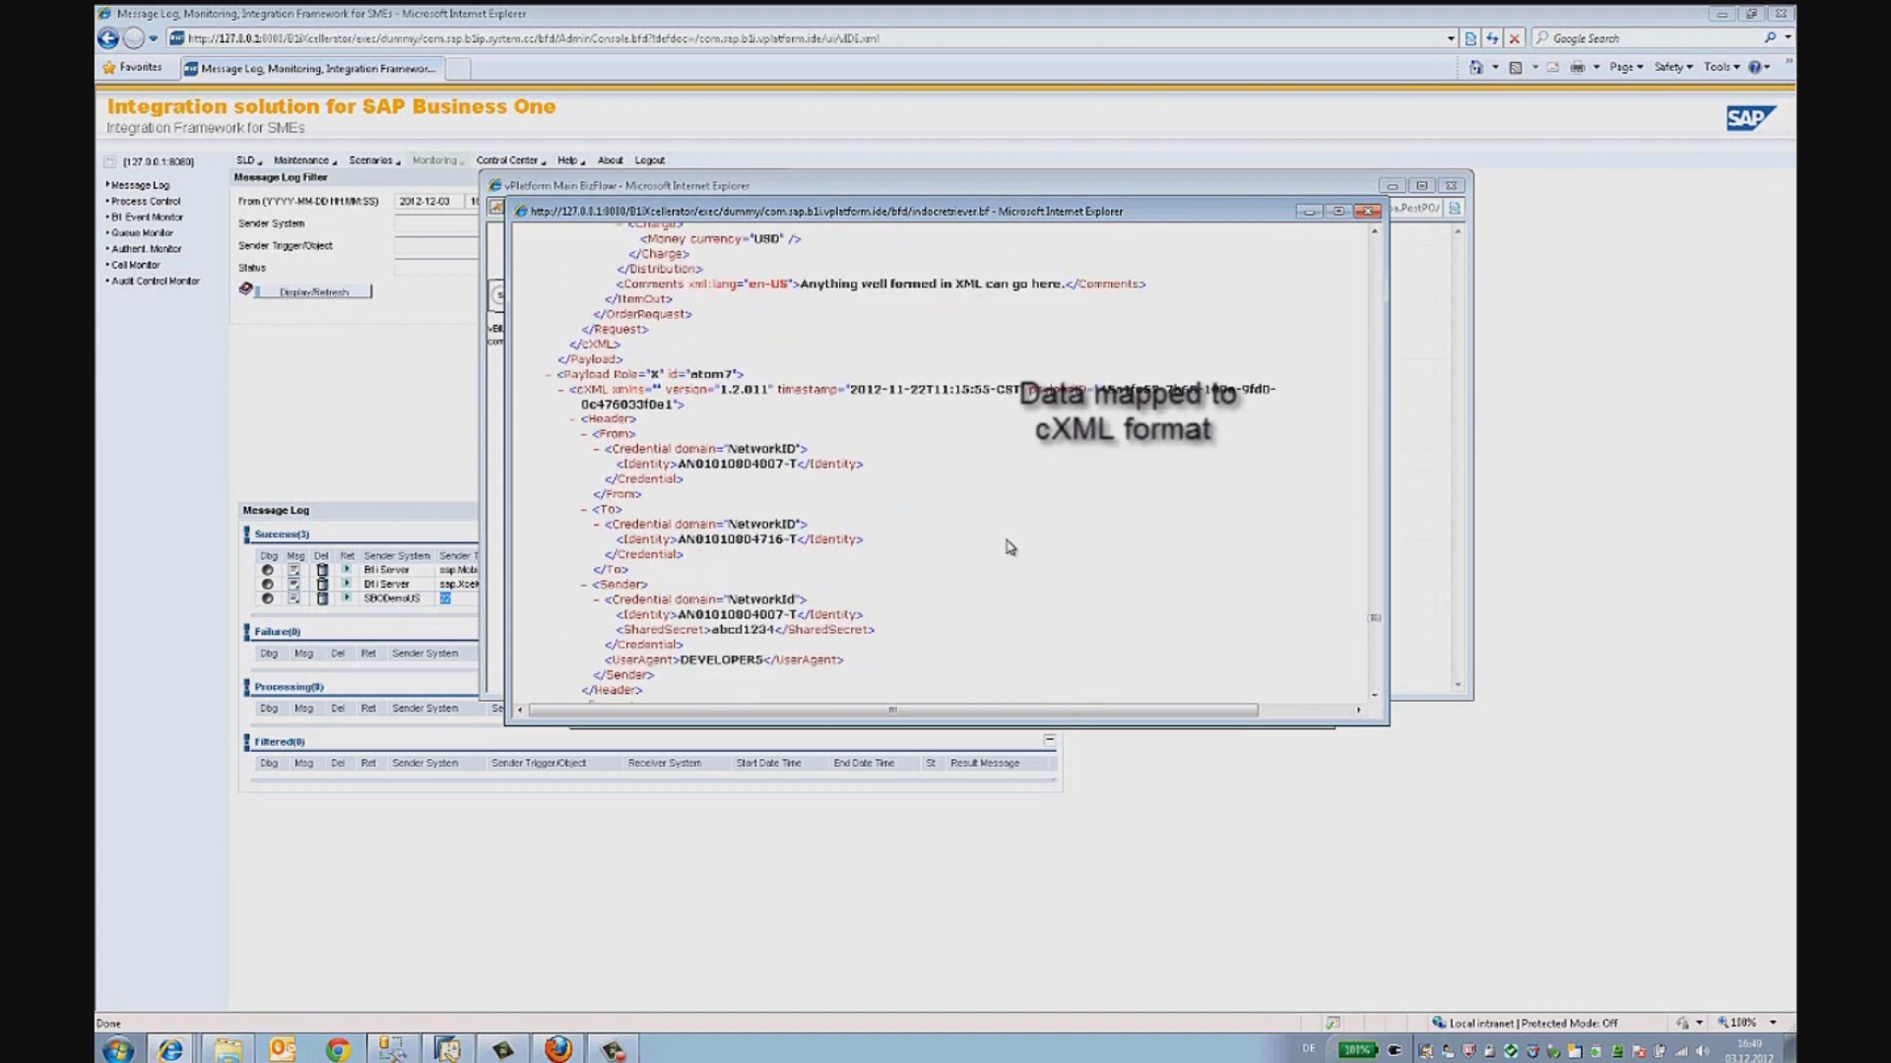
scroll(1009, 547, up, 4)
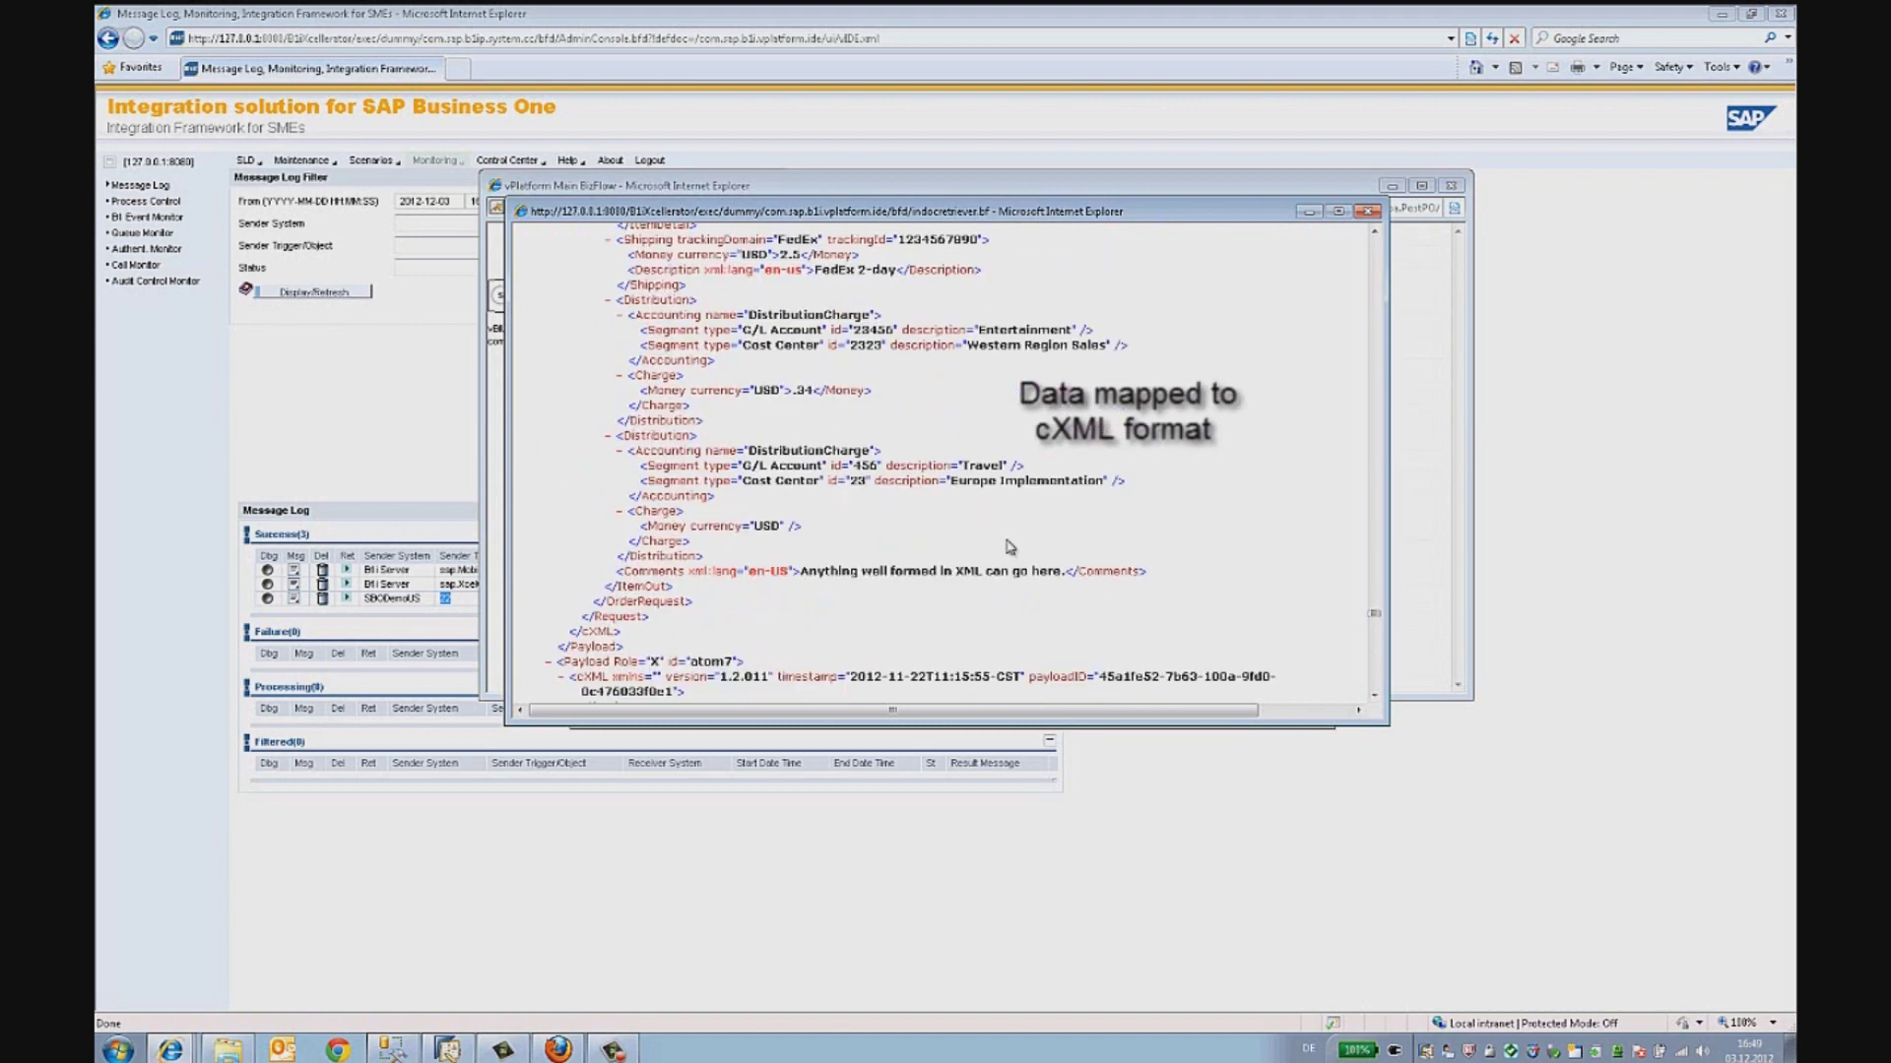
scroll(1009, 547, up, 5)
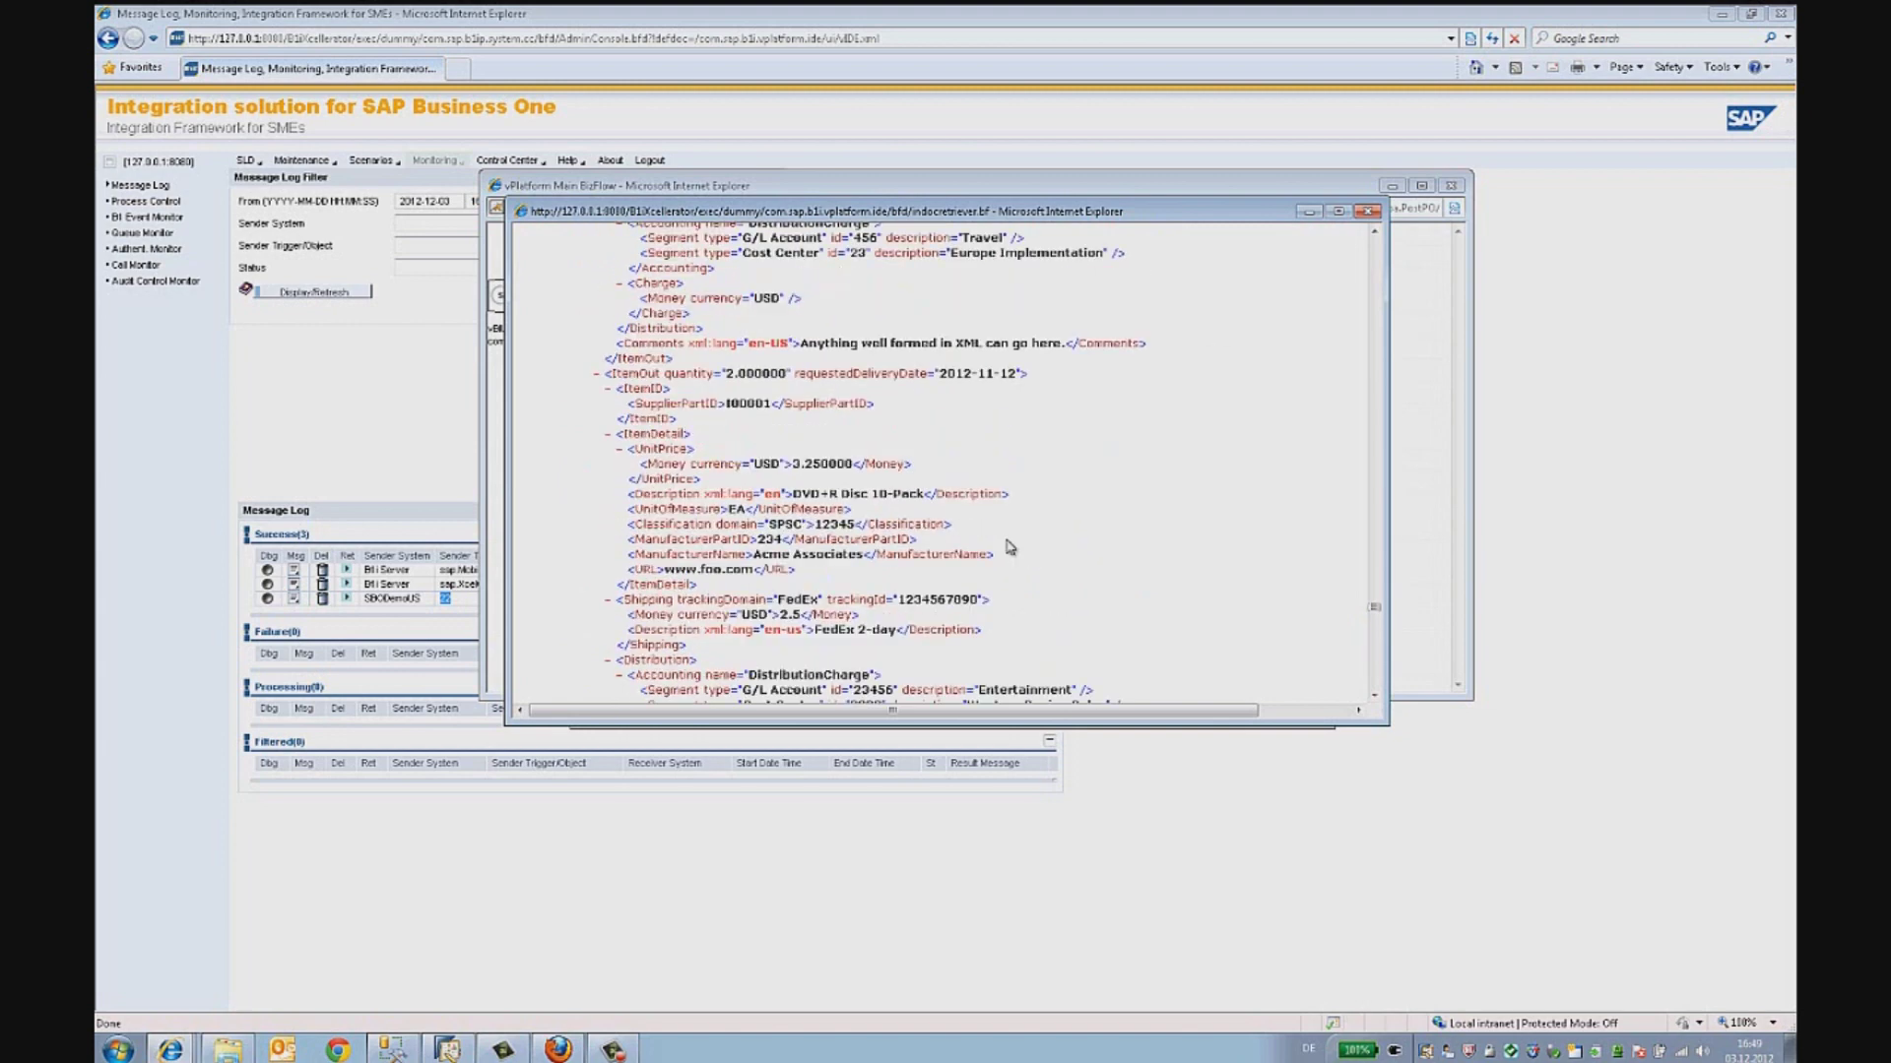
scroll(1009, 546, up, 6)
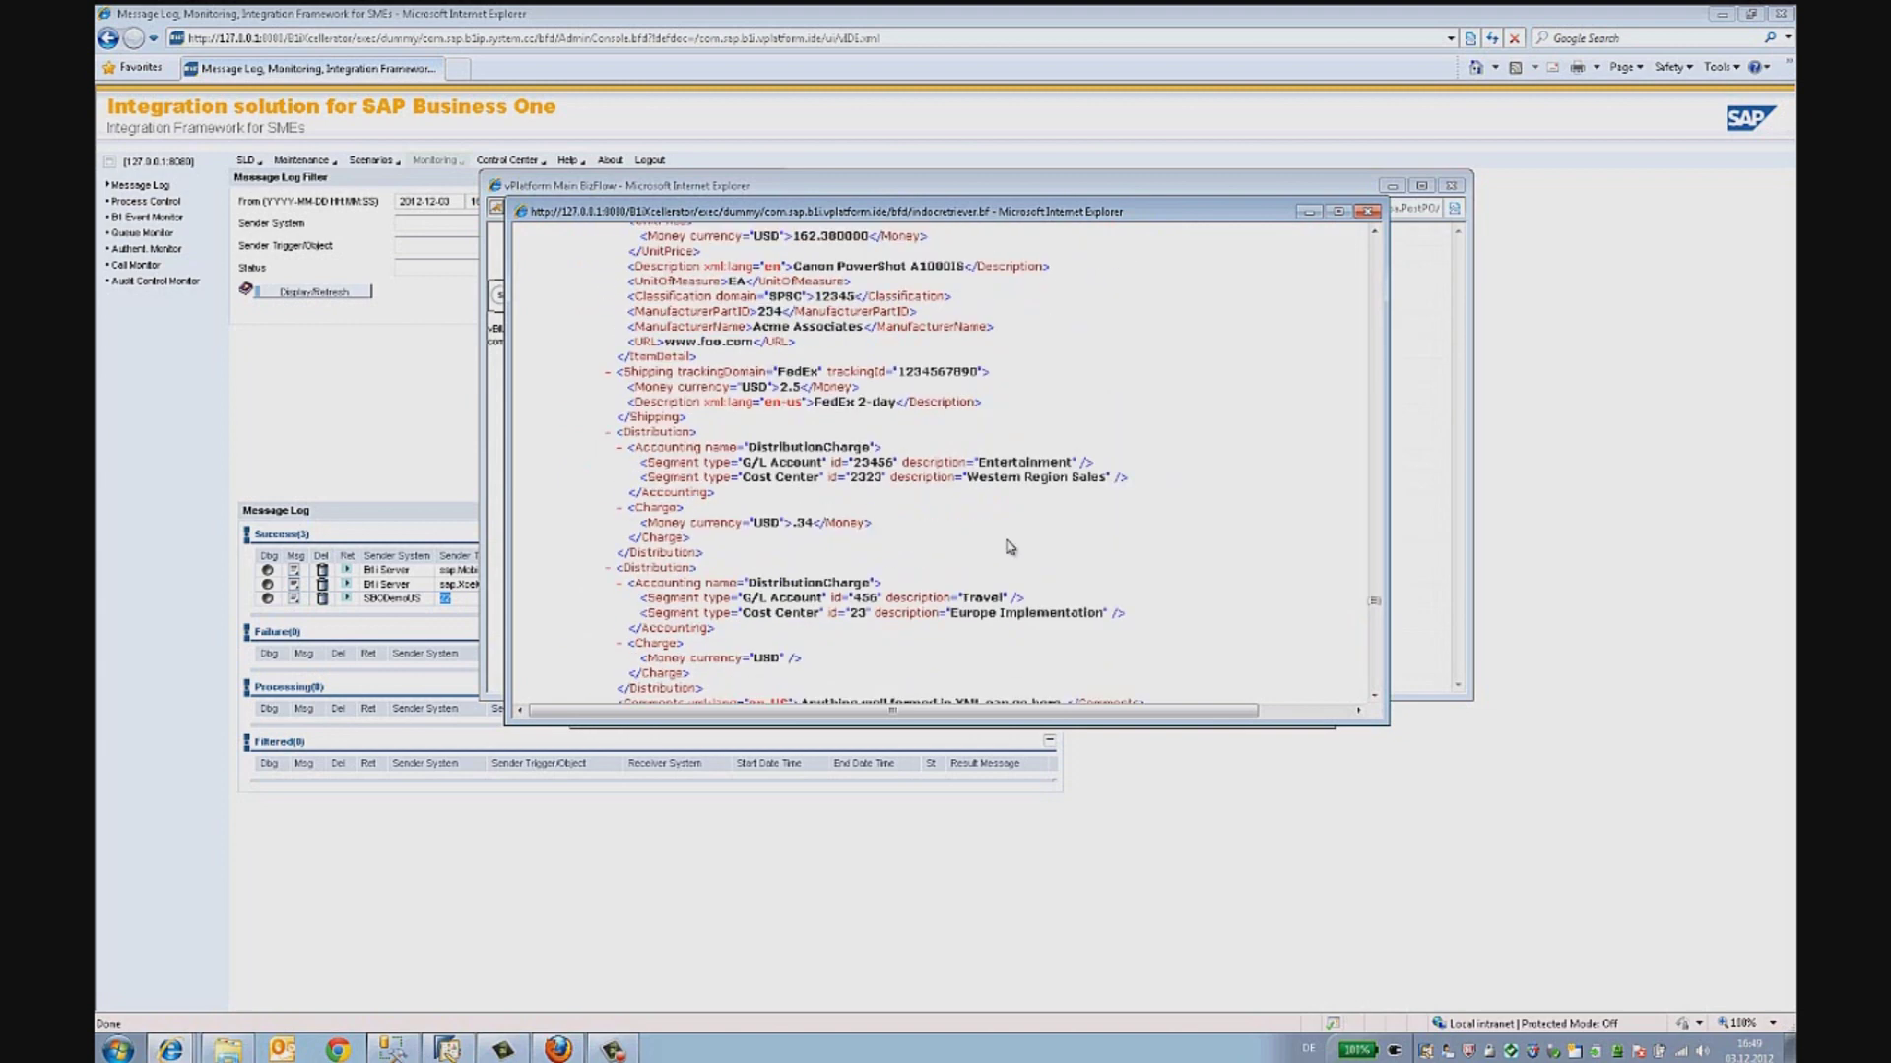
scroll(1009, 542, up, 5)
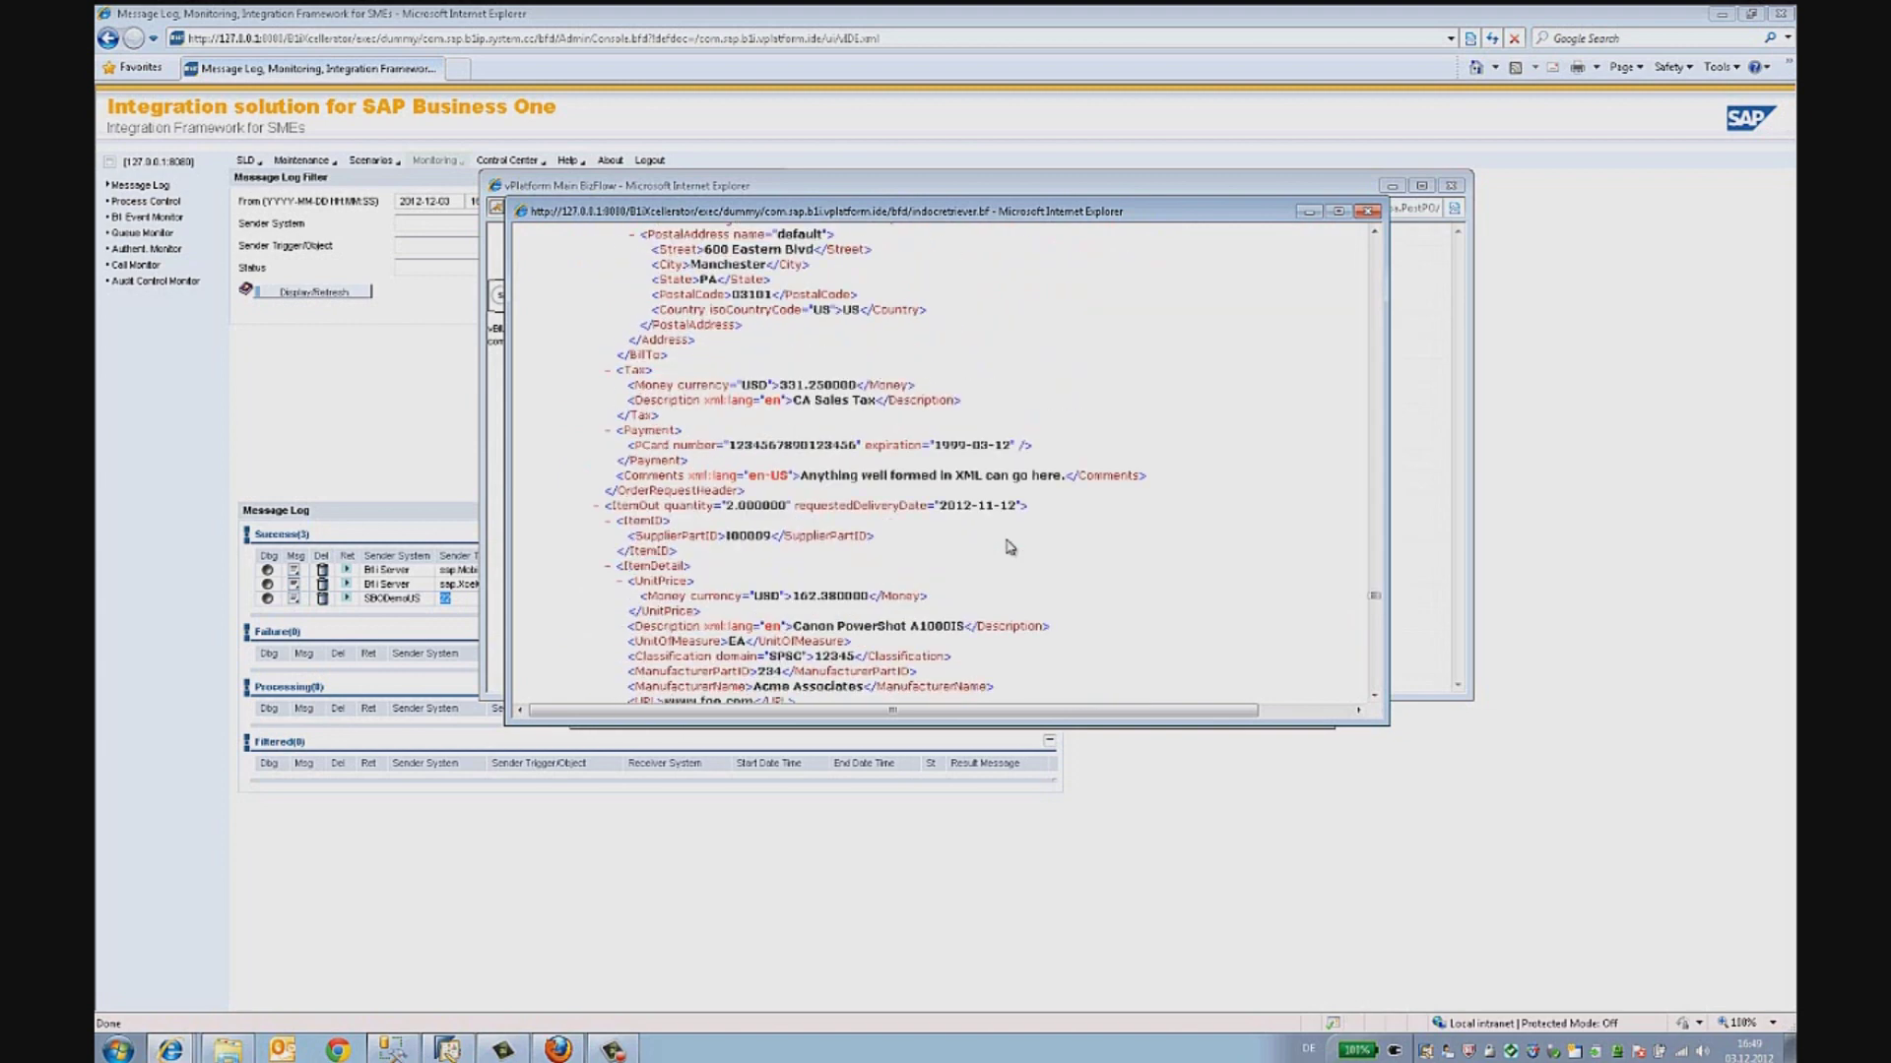
scroll(1009, 547, up, 5)
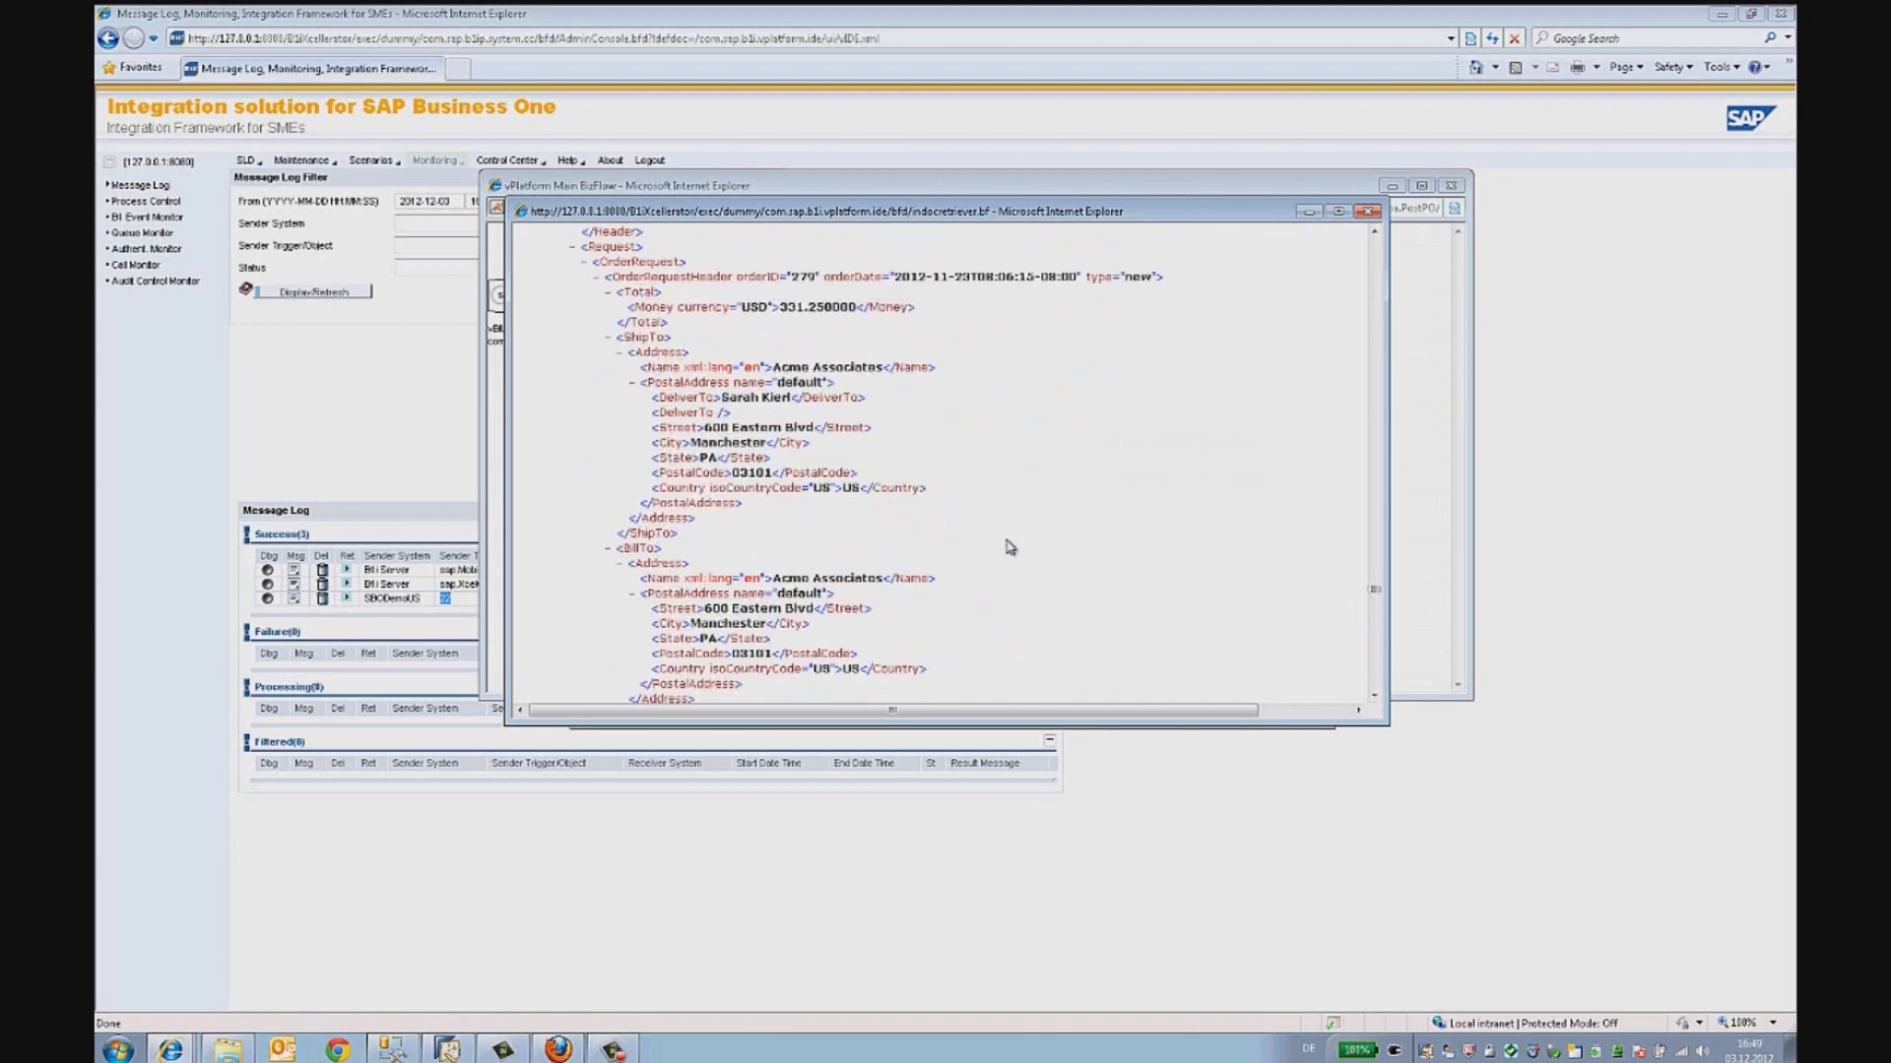
scroll(1009, 546, up, 4)
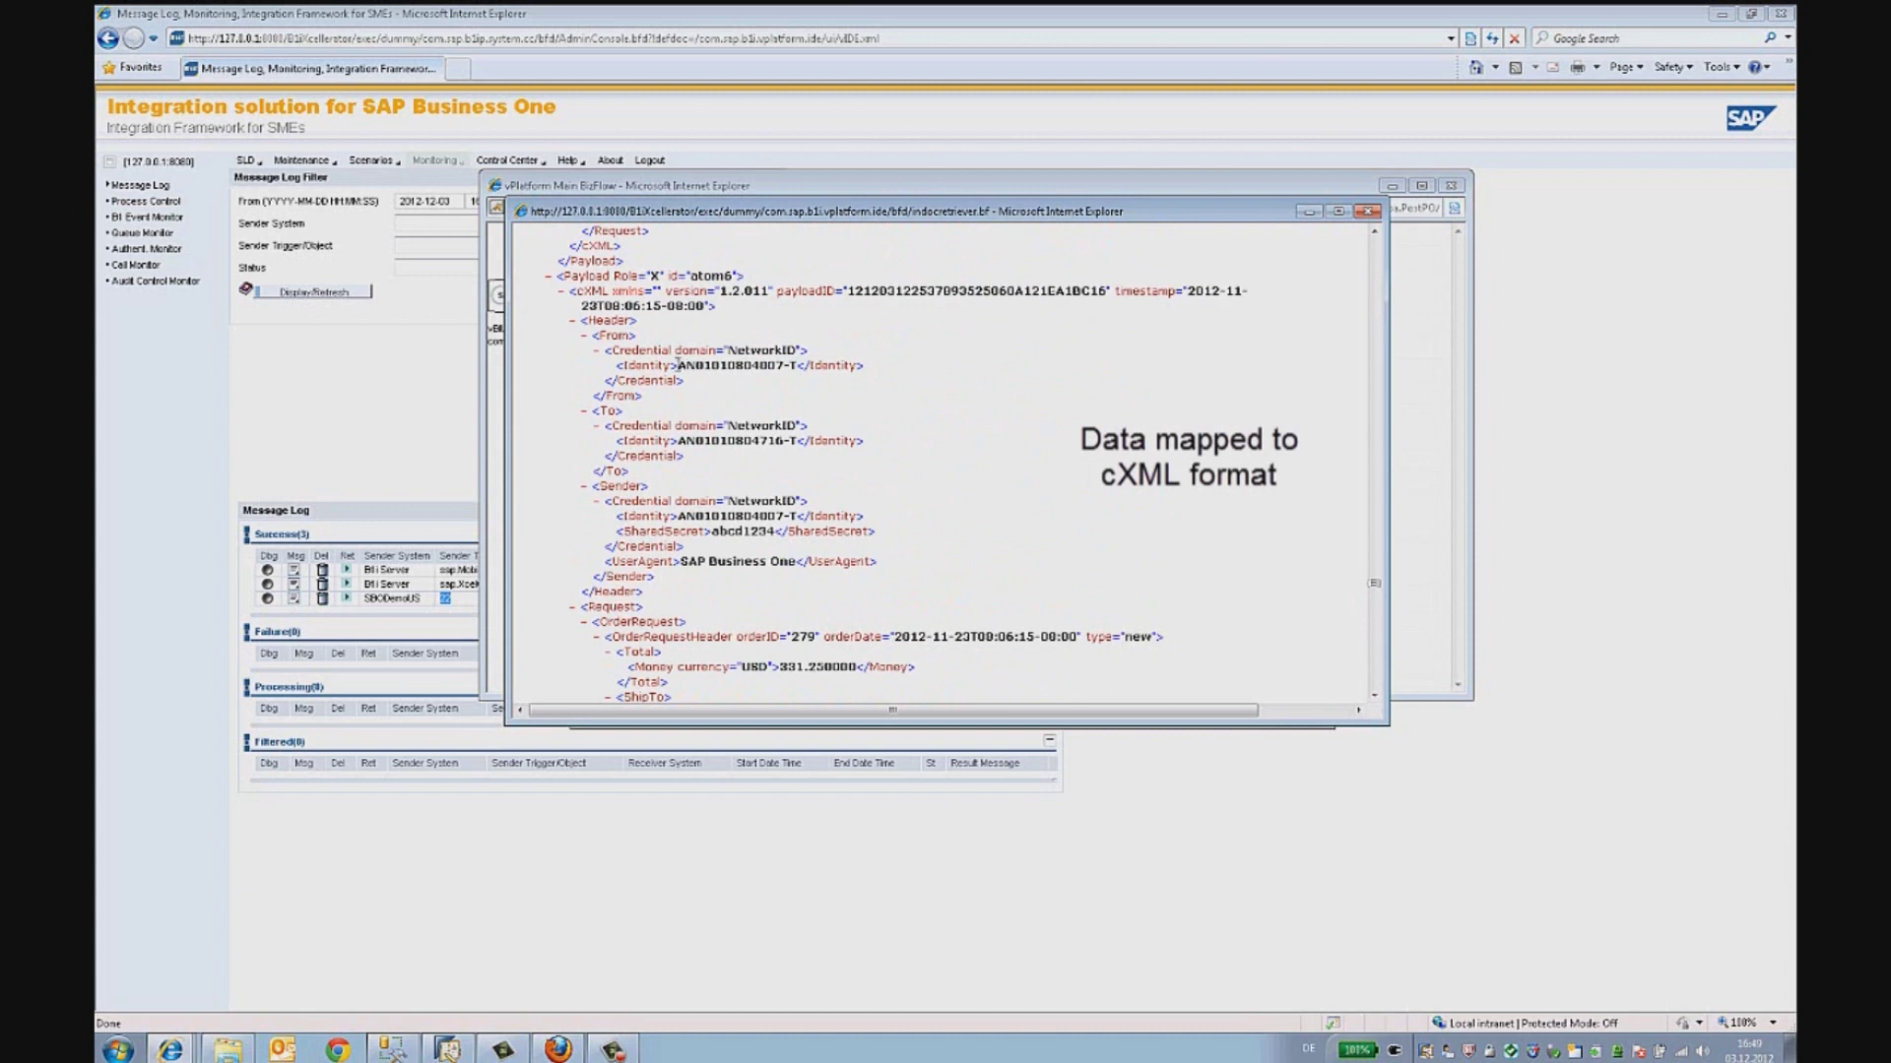
drag(678, 365, 791, 367)
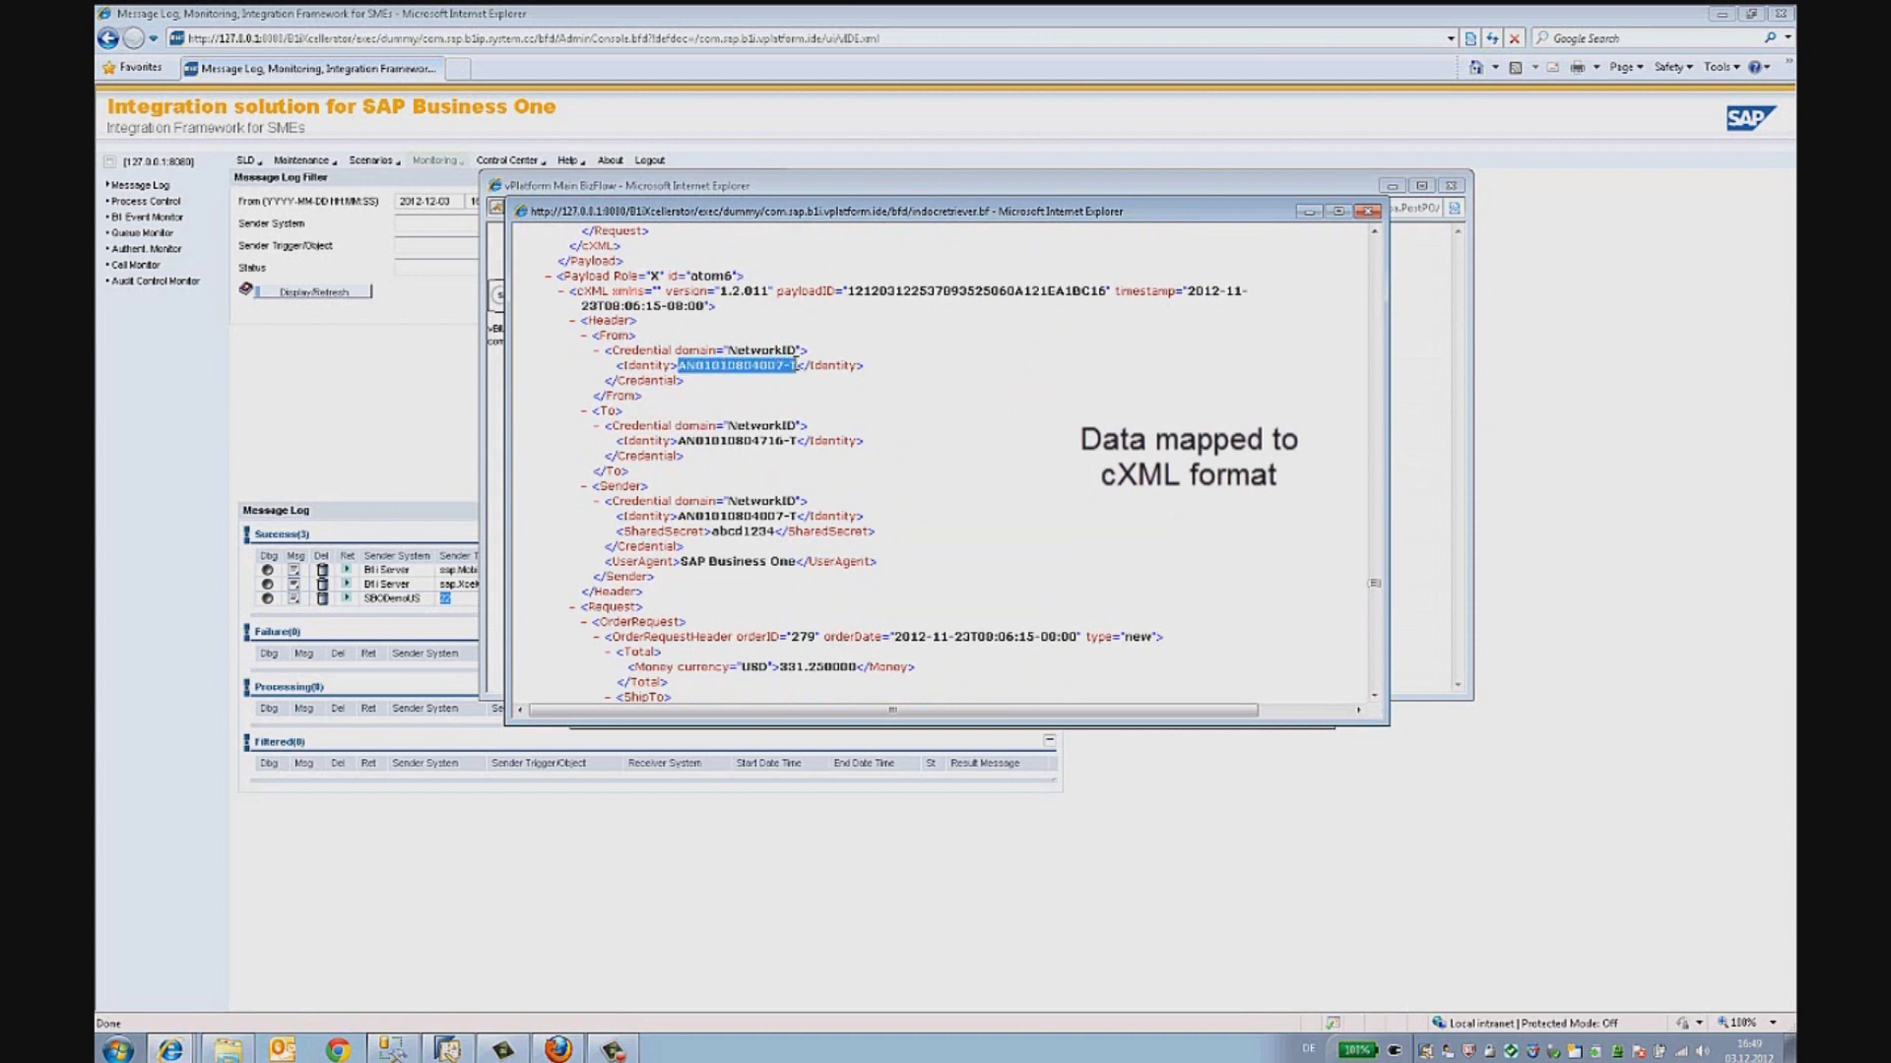
double_click(594, 292)
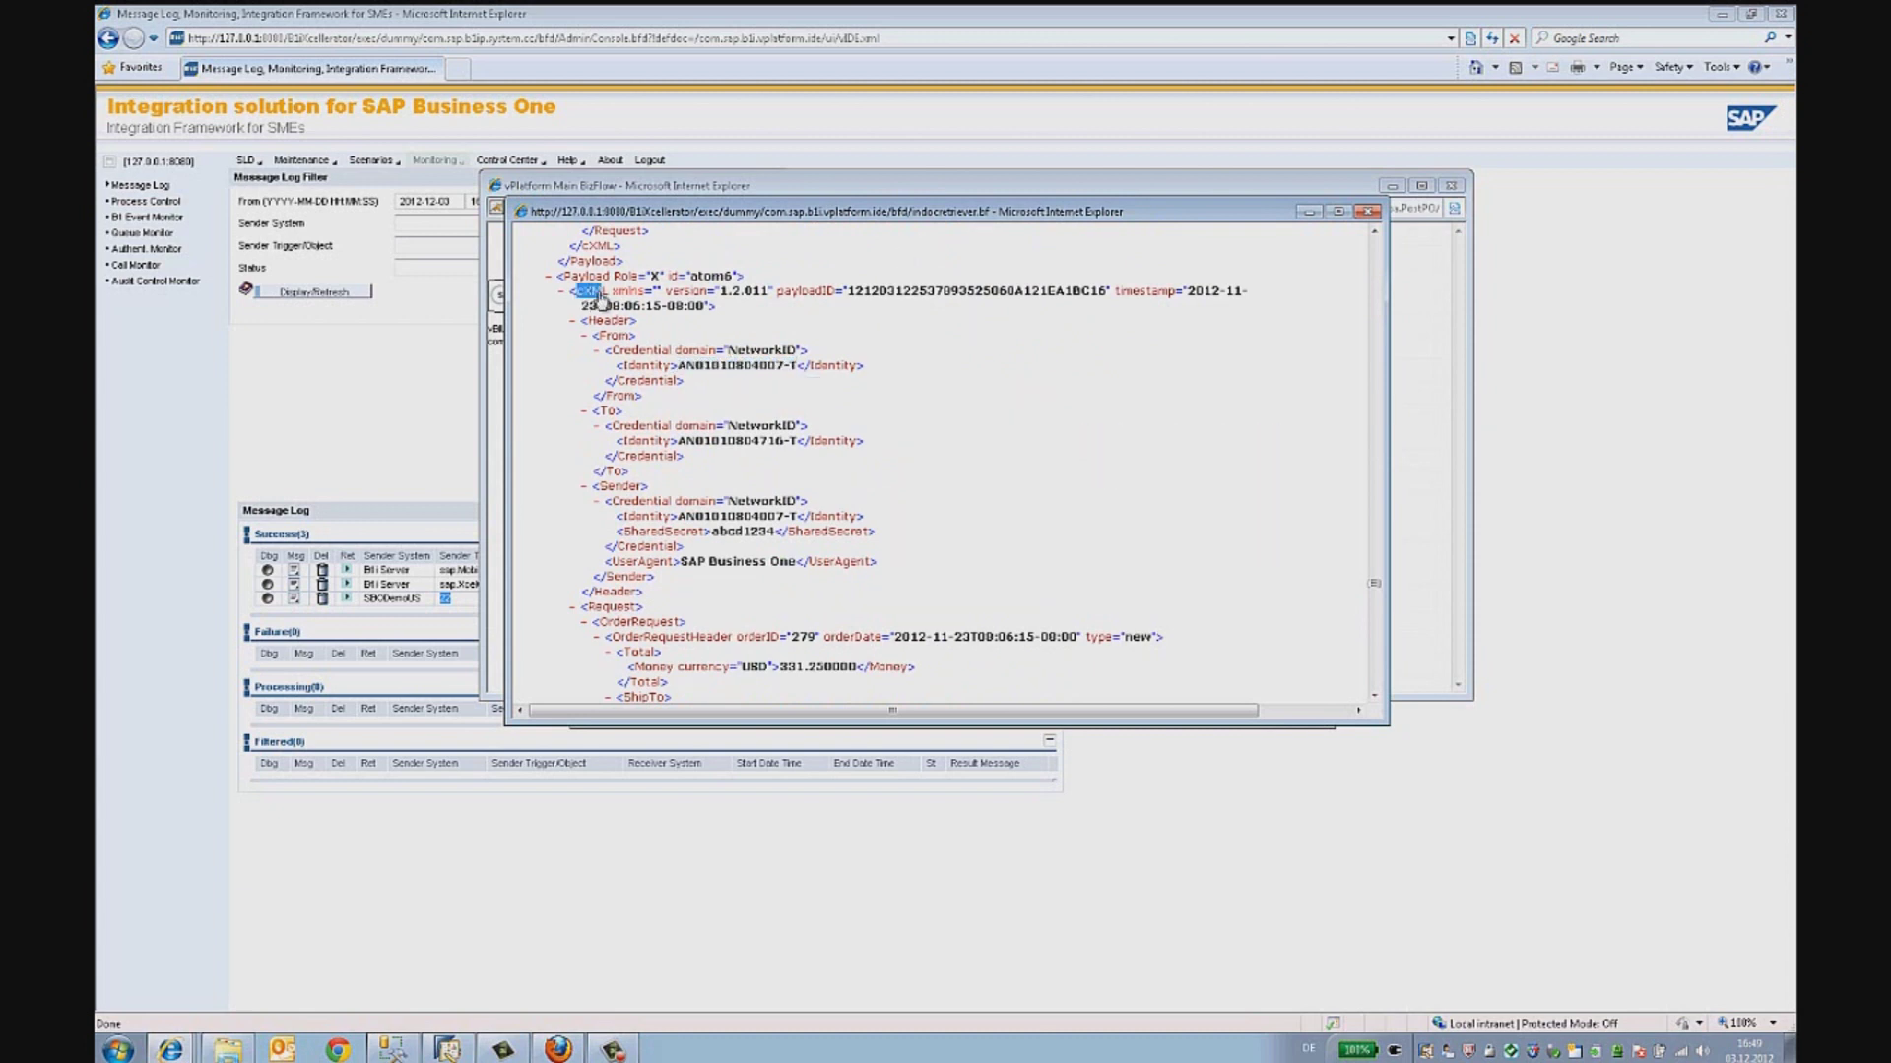
click(601, 300)
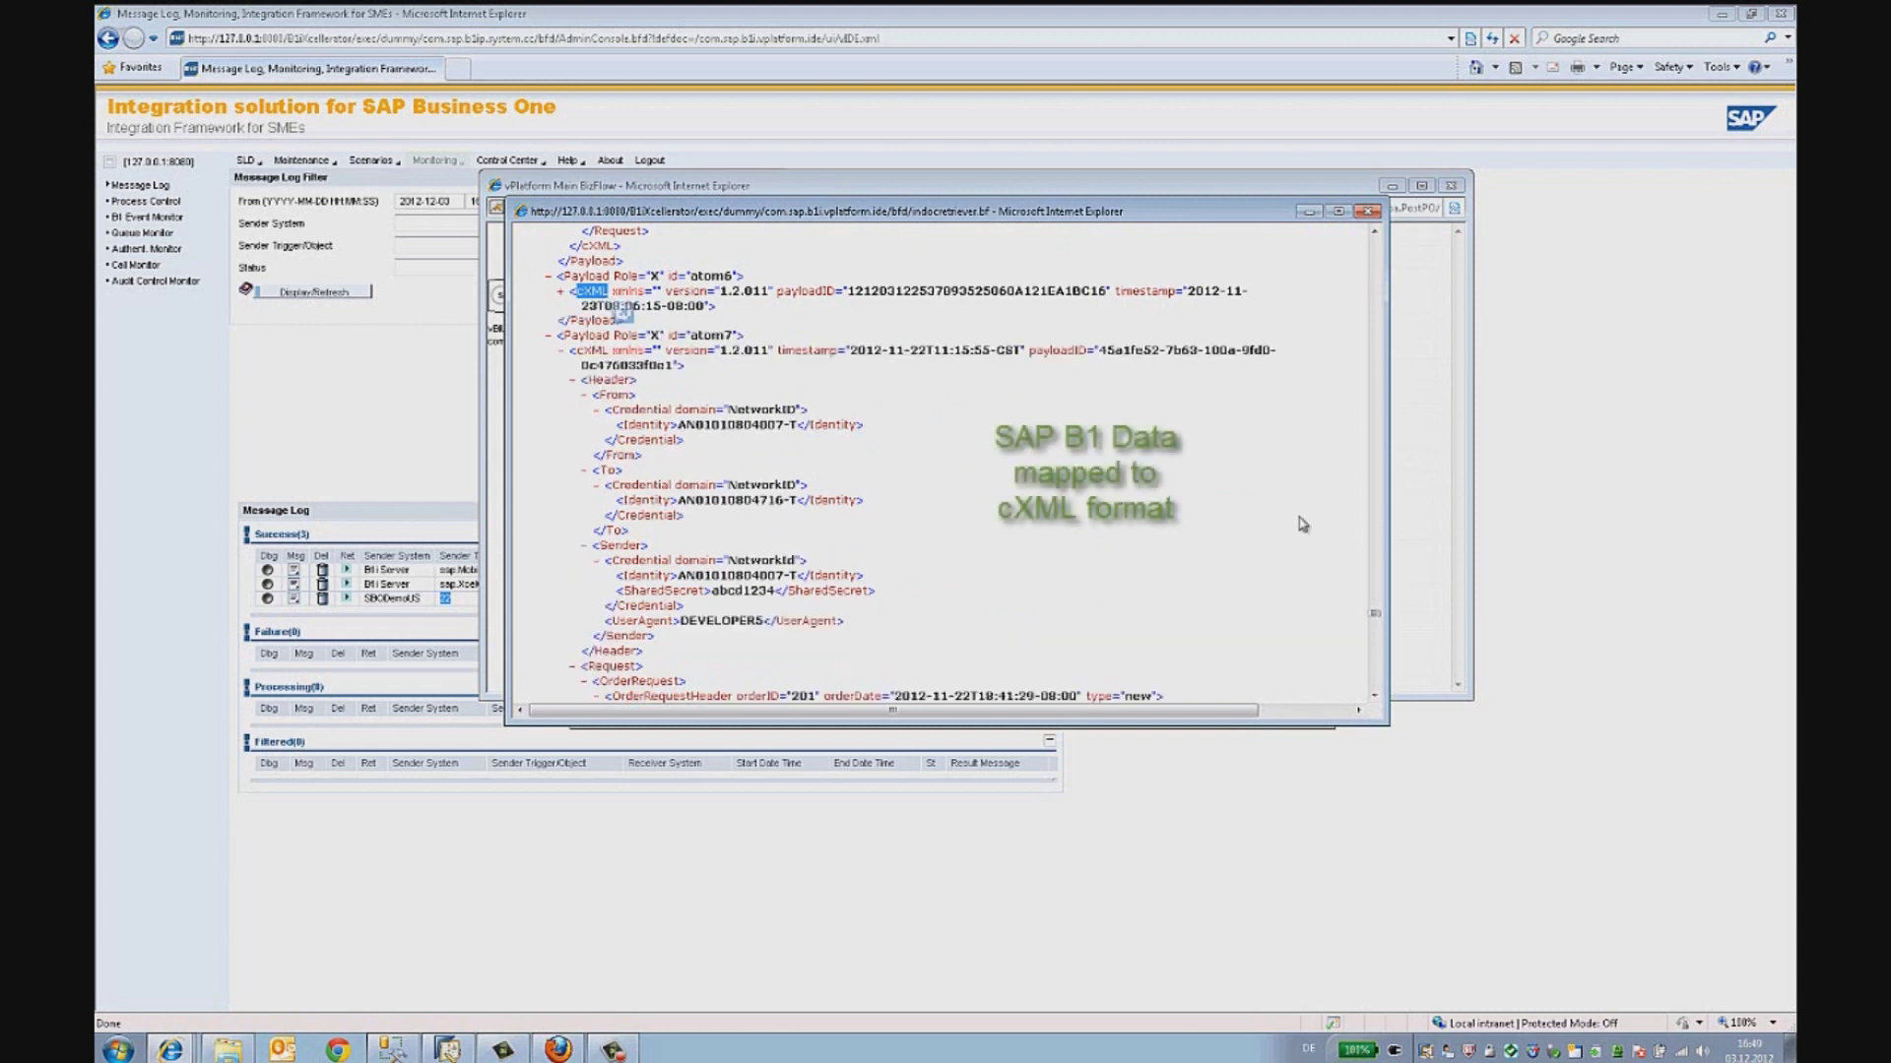
click(1367, 213)
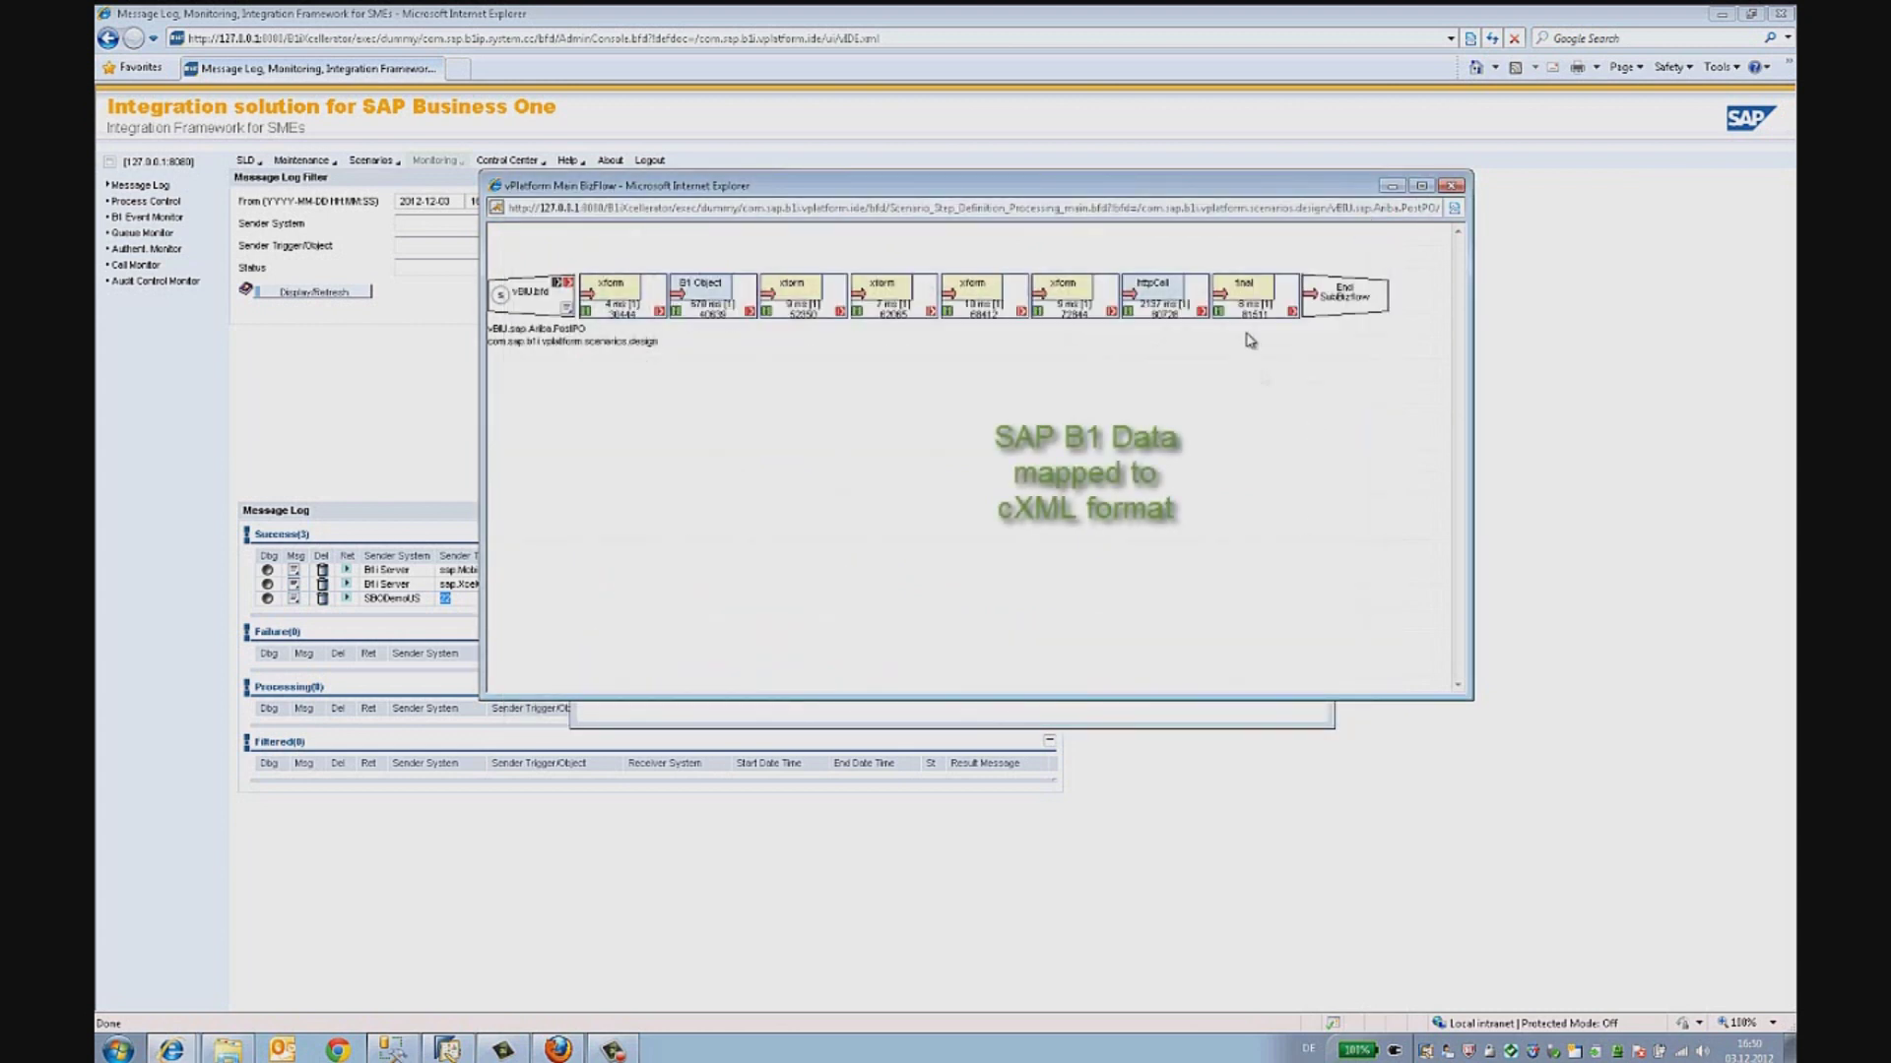
- Confirm the final flow step's reply is 201 Accepted, then close the viewer and flow diagram
click(1227, 306)
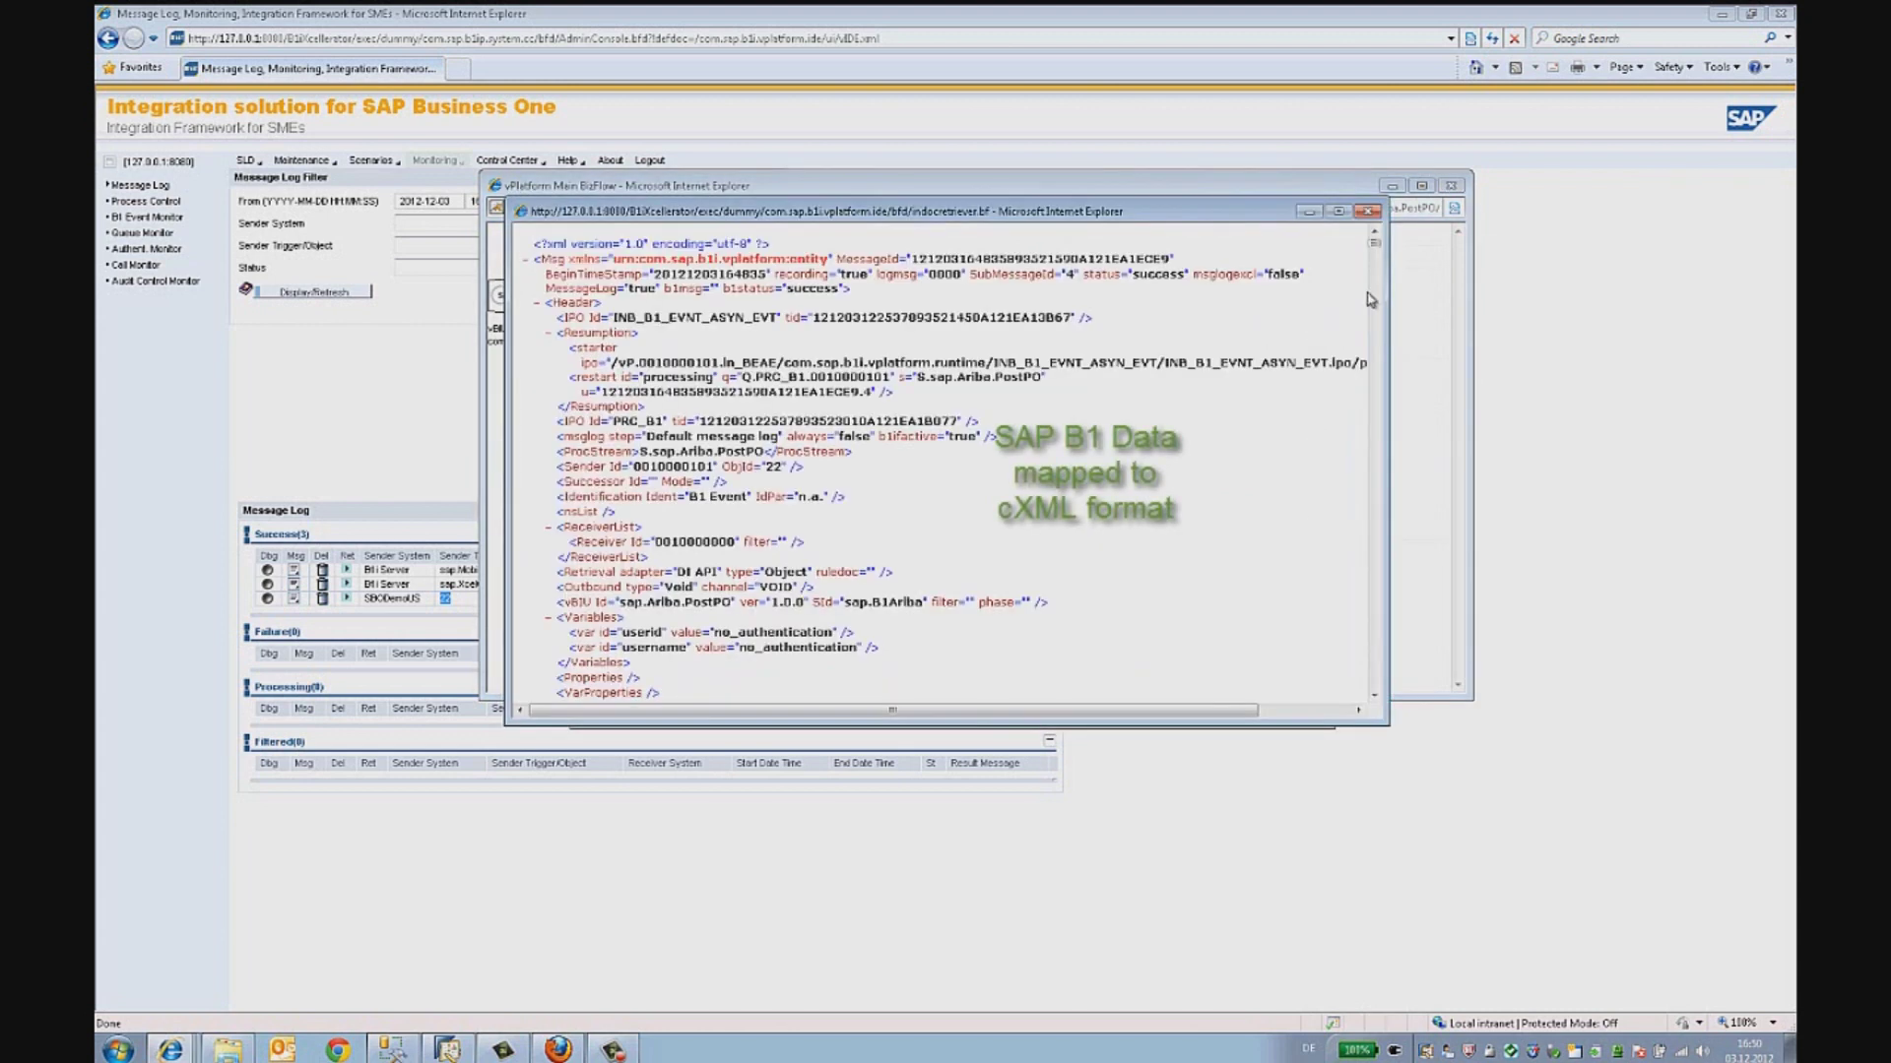
scroll(1379, 250, down, 1)
drag(1380, 250, 1375, 682)
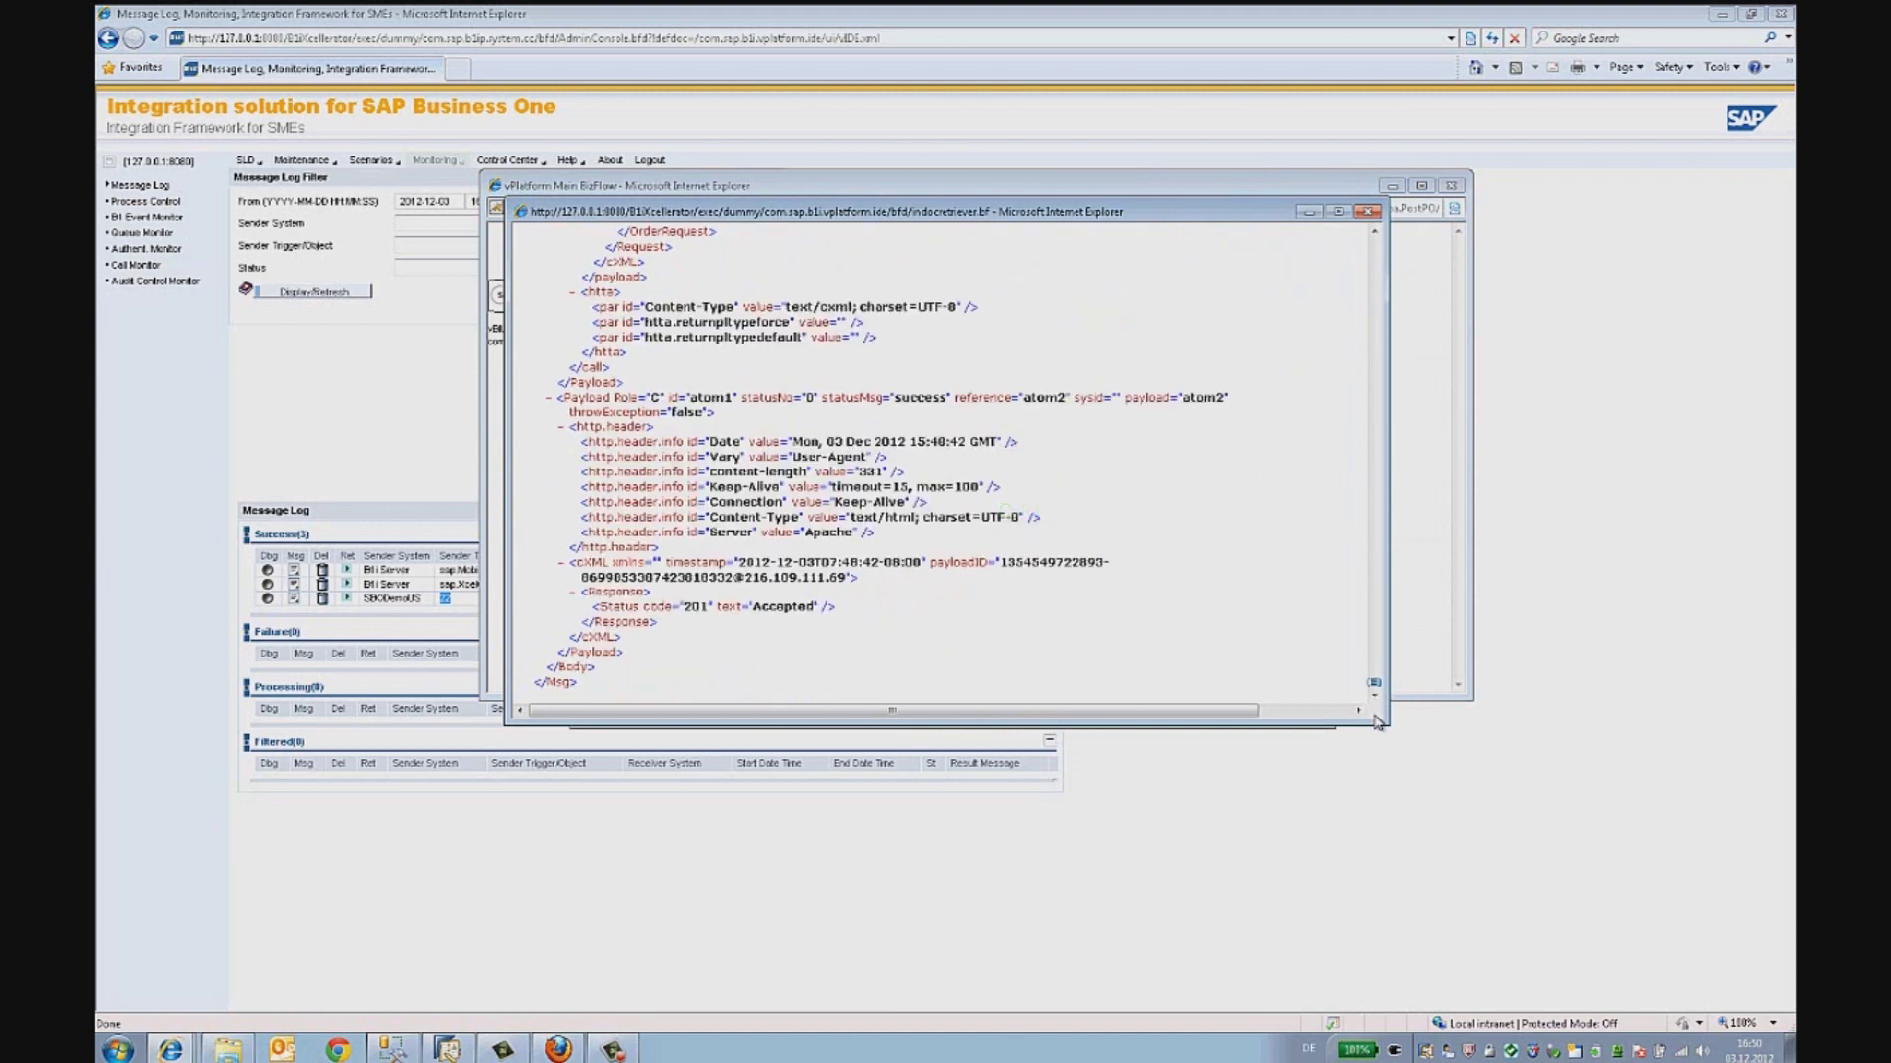
drag(685, 605, 815, 607)
click(1366, 212)
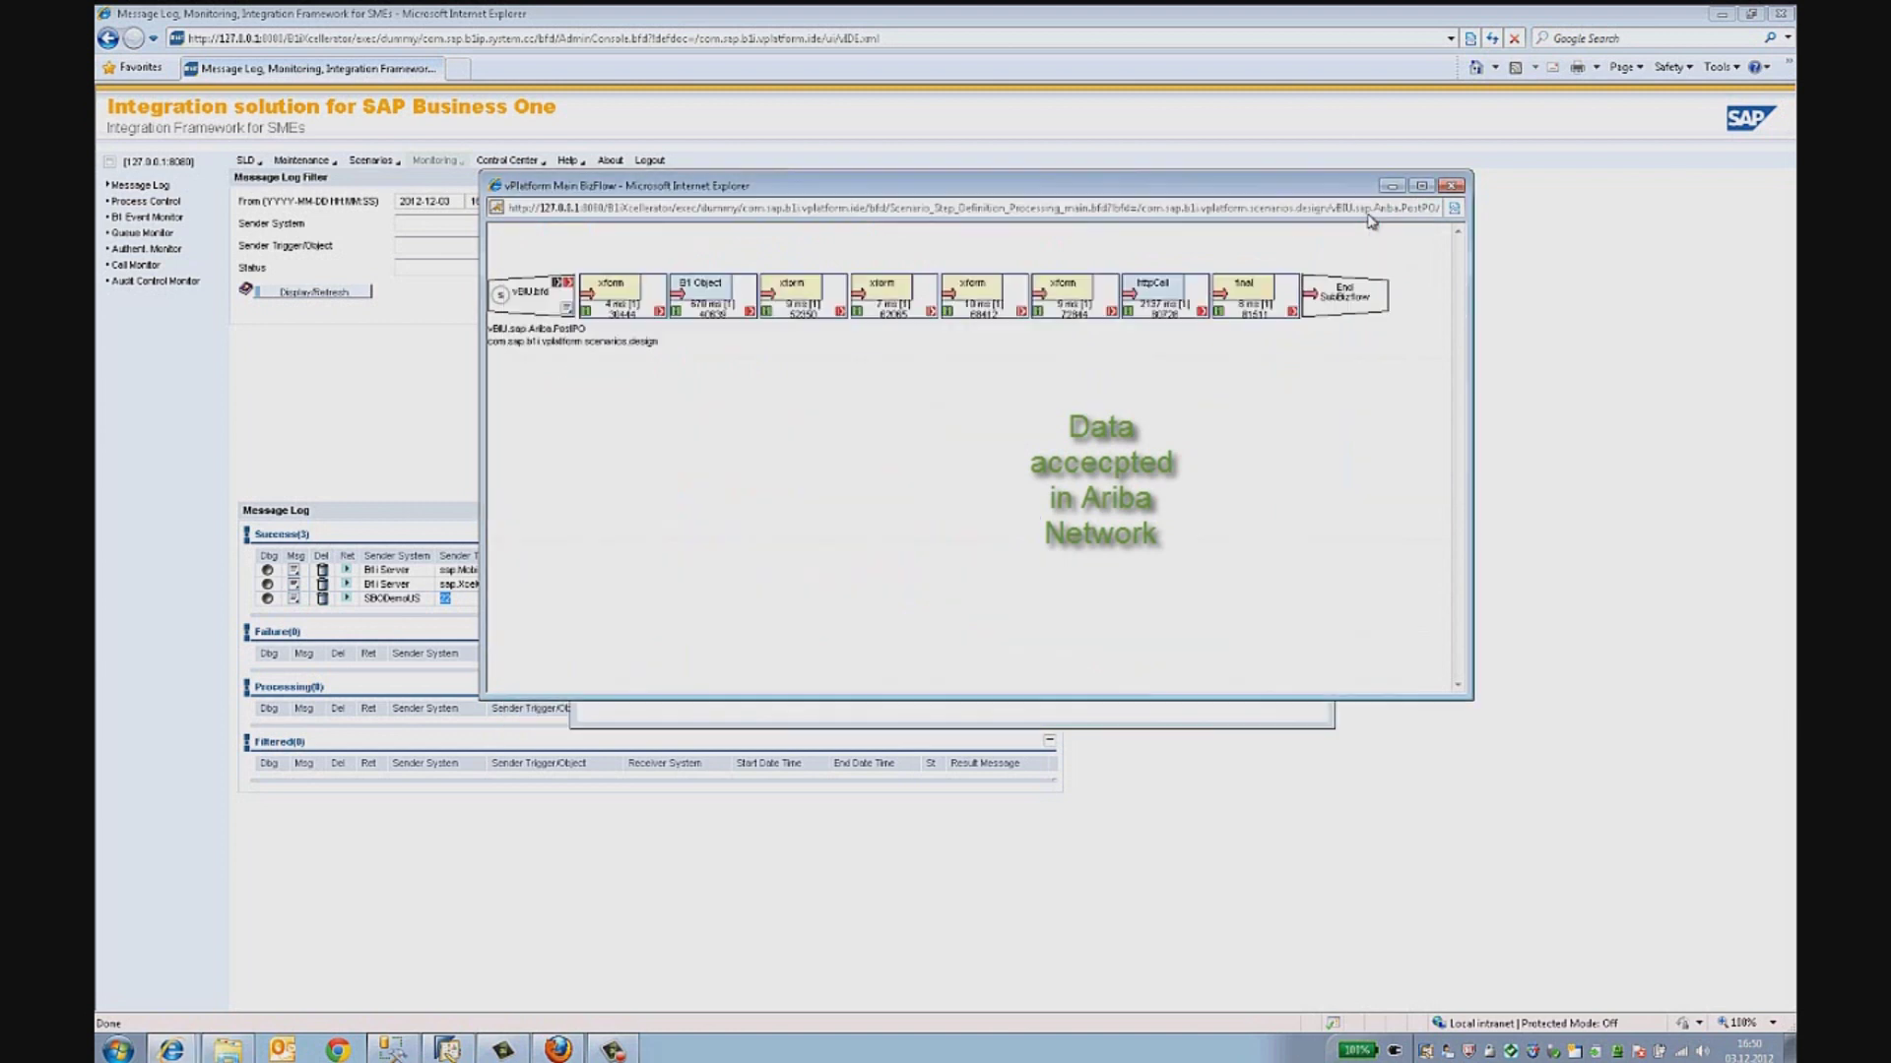
click(1452, 186)
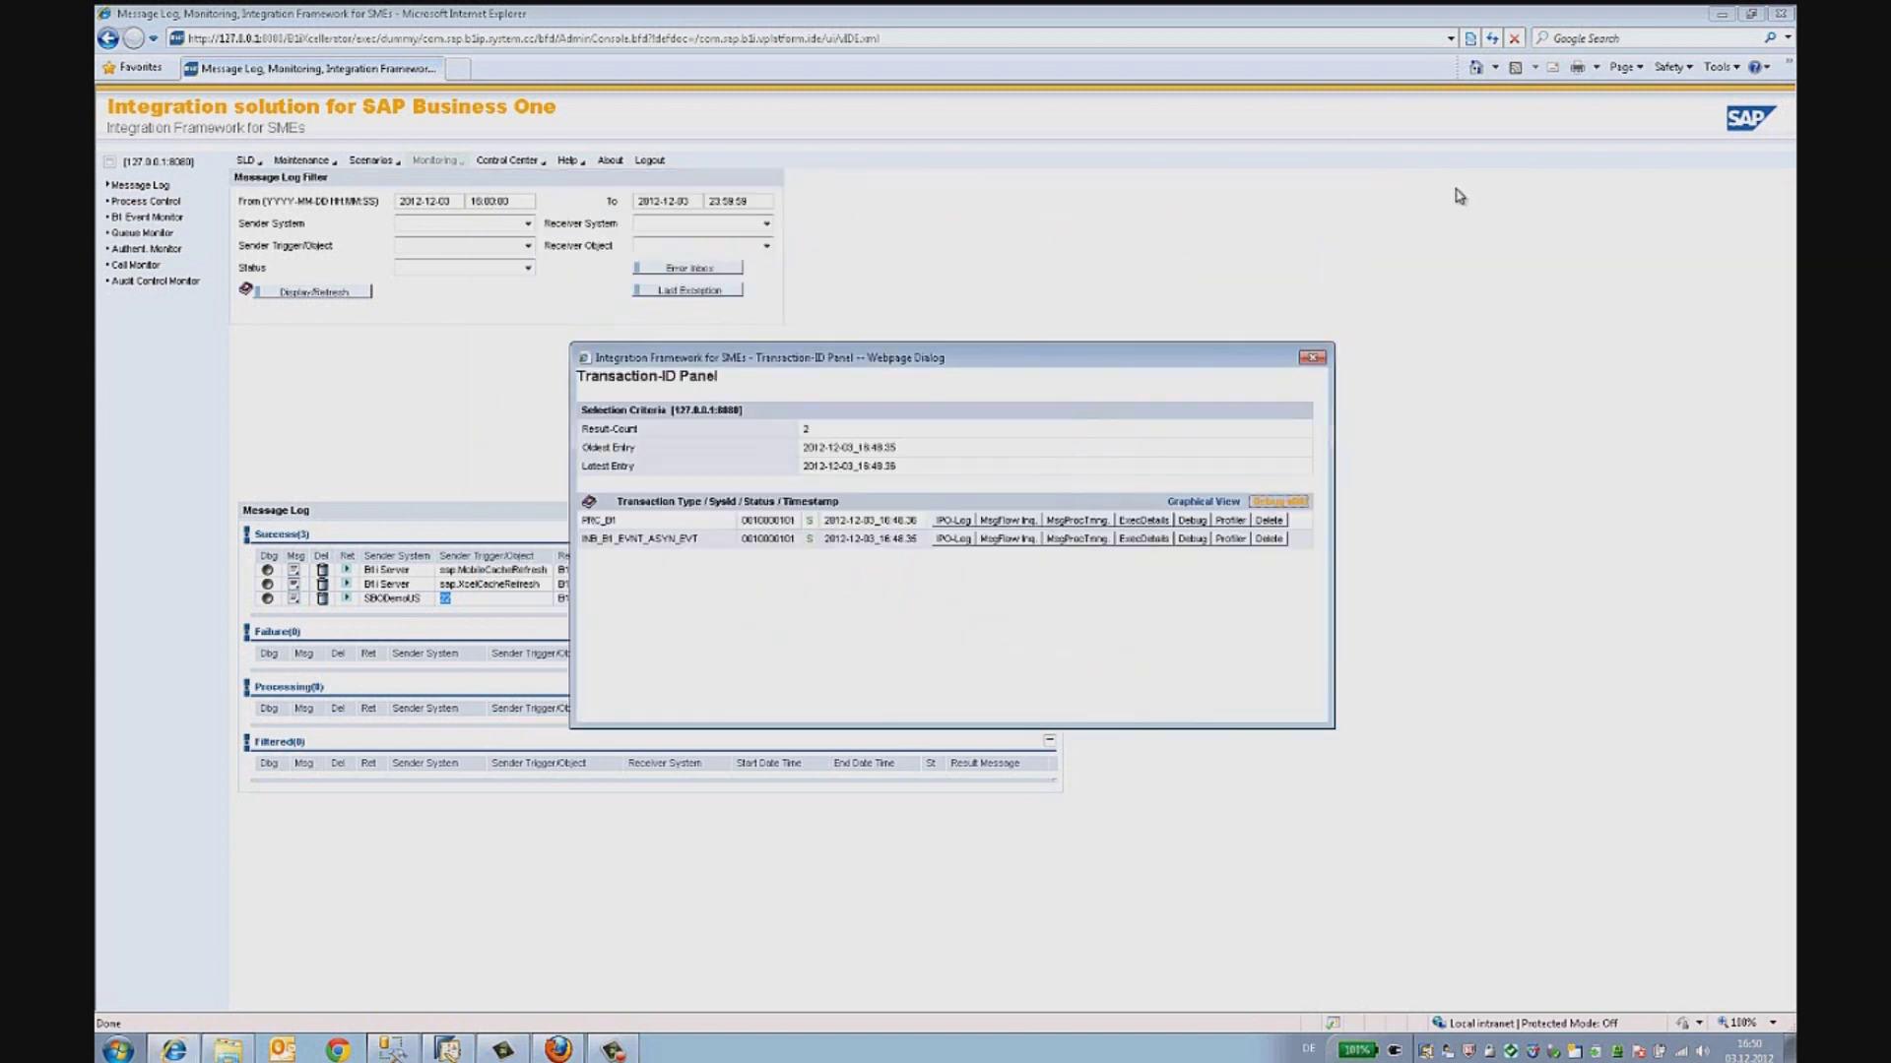
- Load buyer.ariba in Firefox and log in with the buyer account's username and password
click(557, 1050)
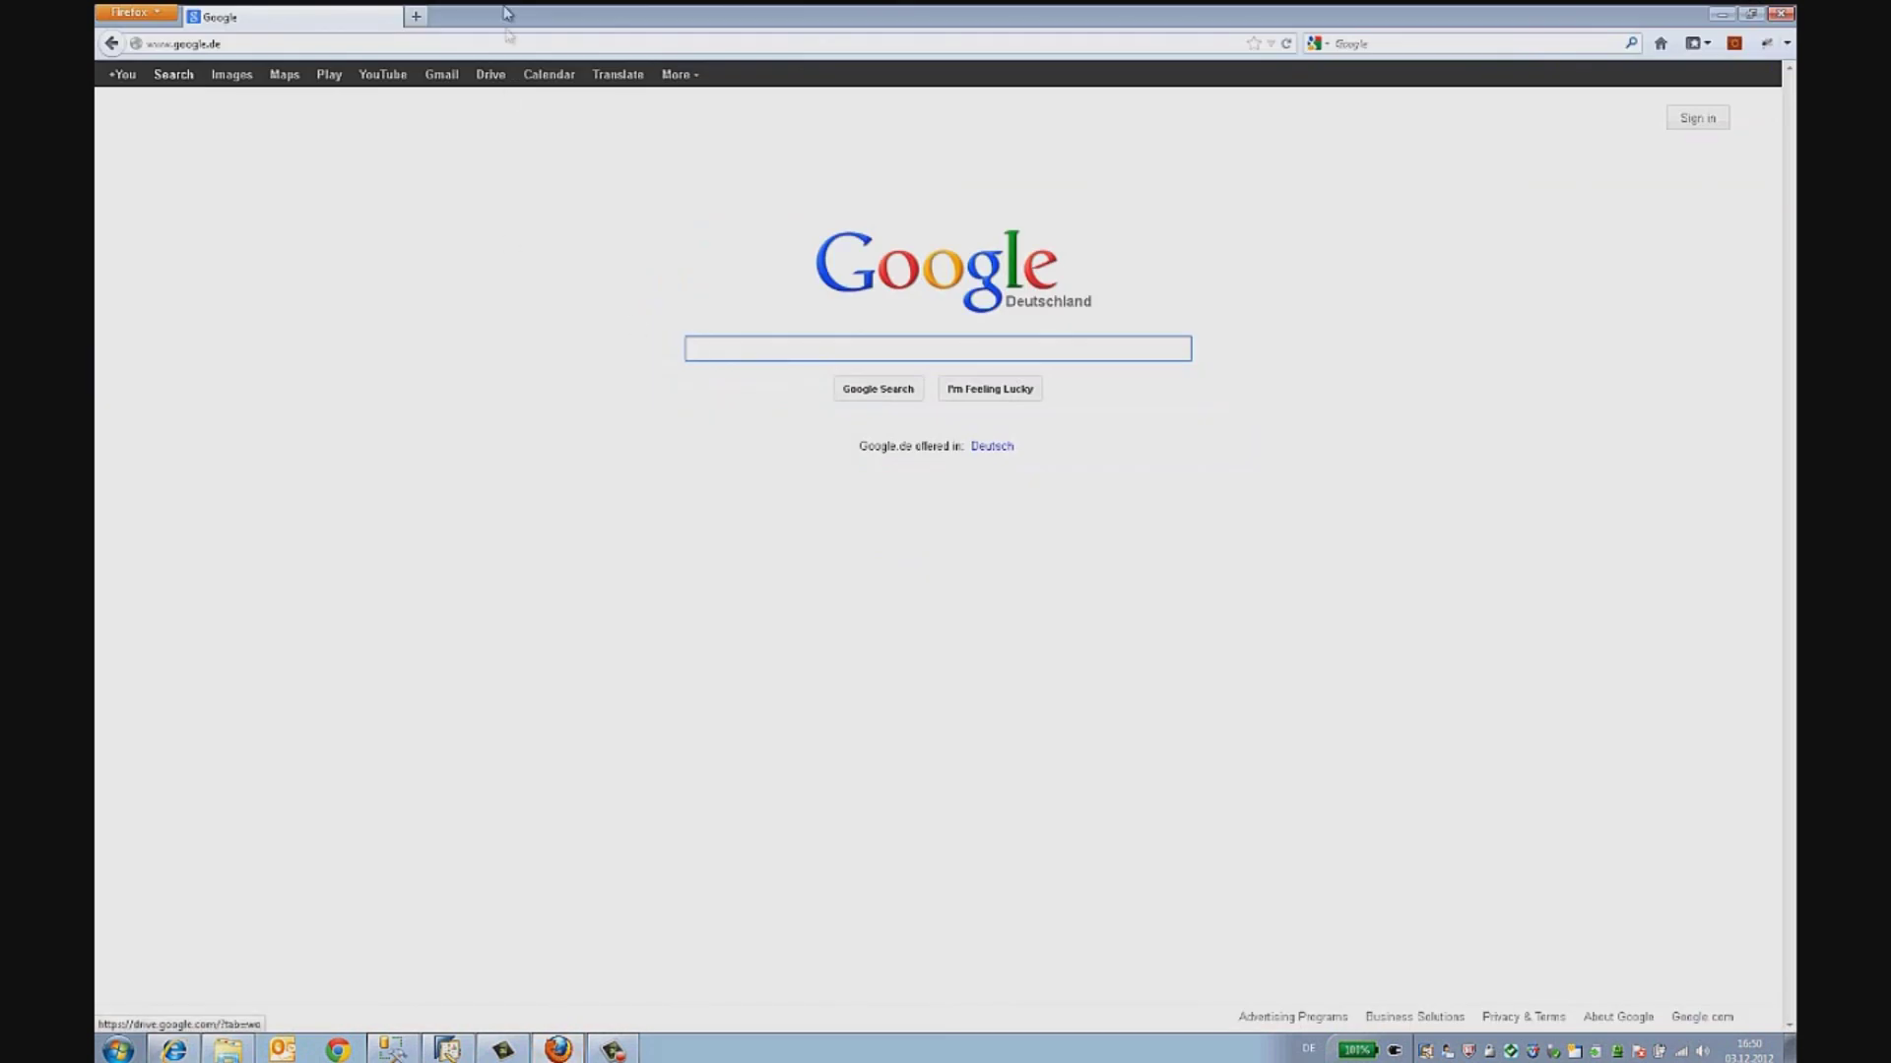
click(514, 46)
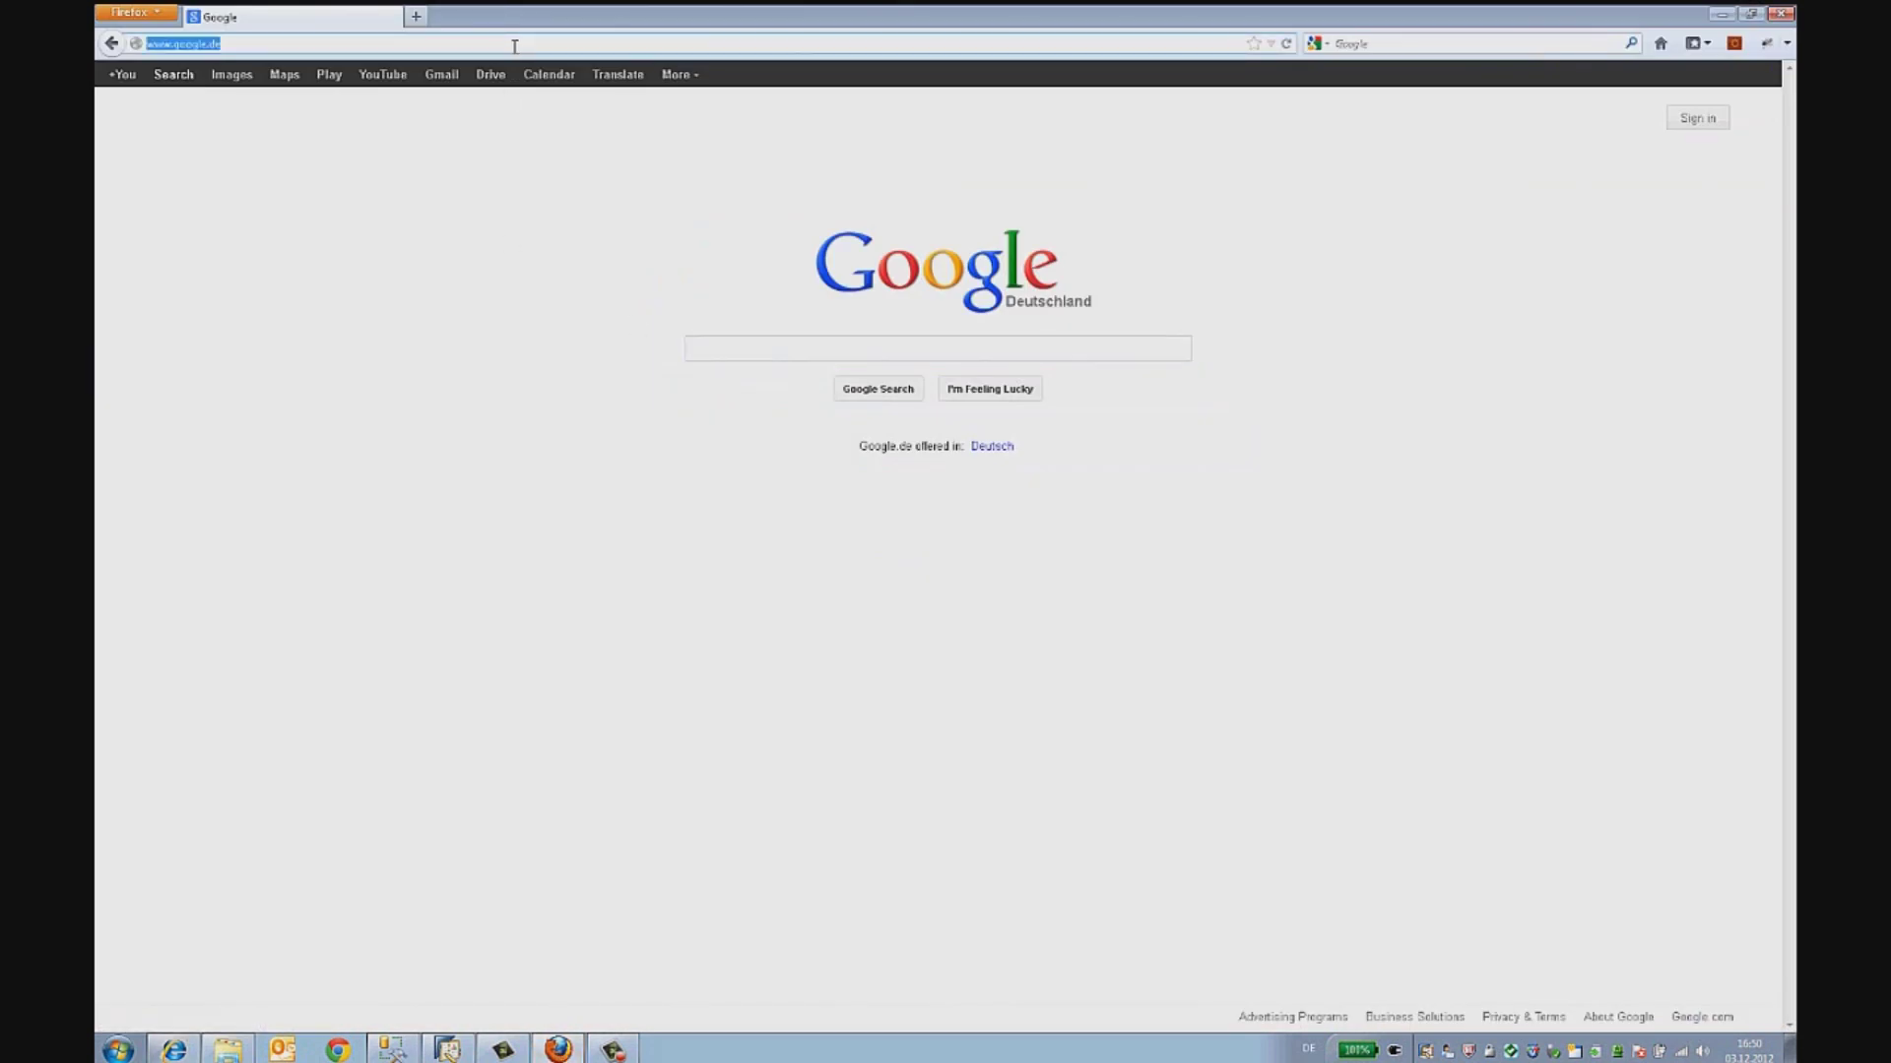
text(buyer.arib)
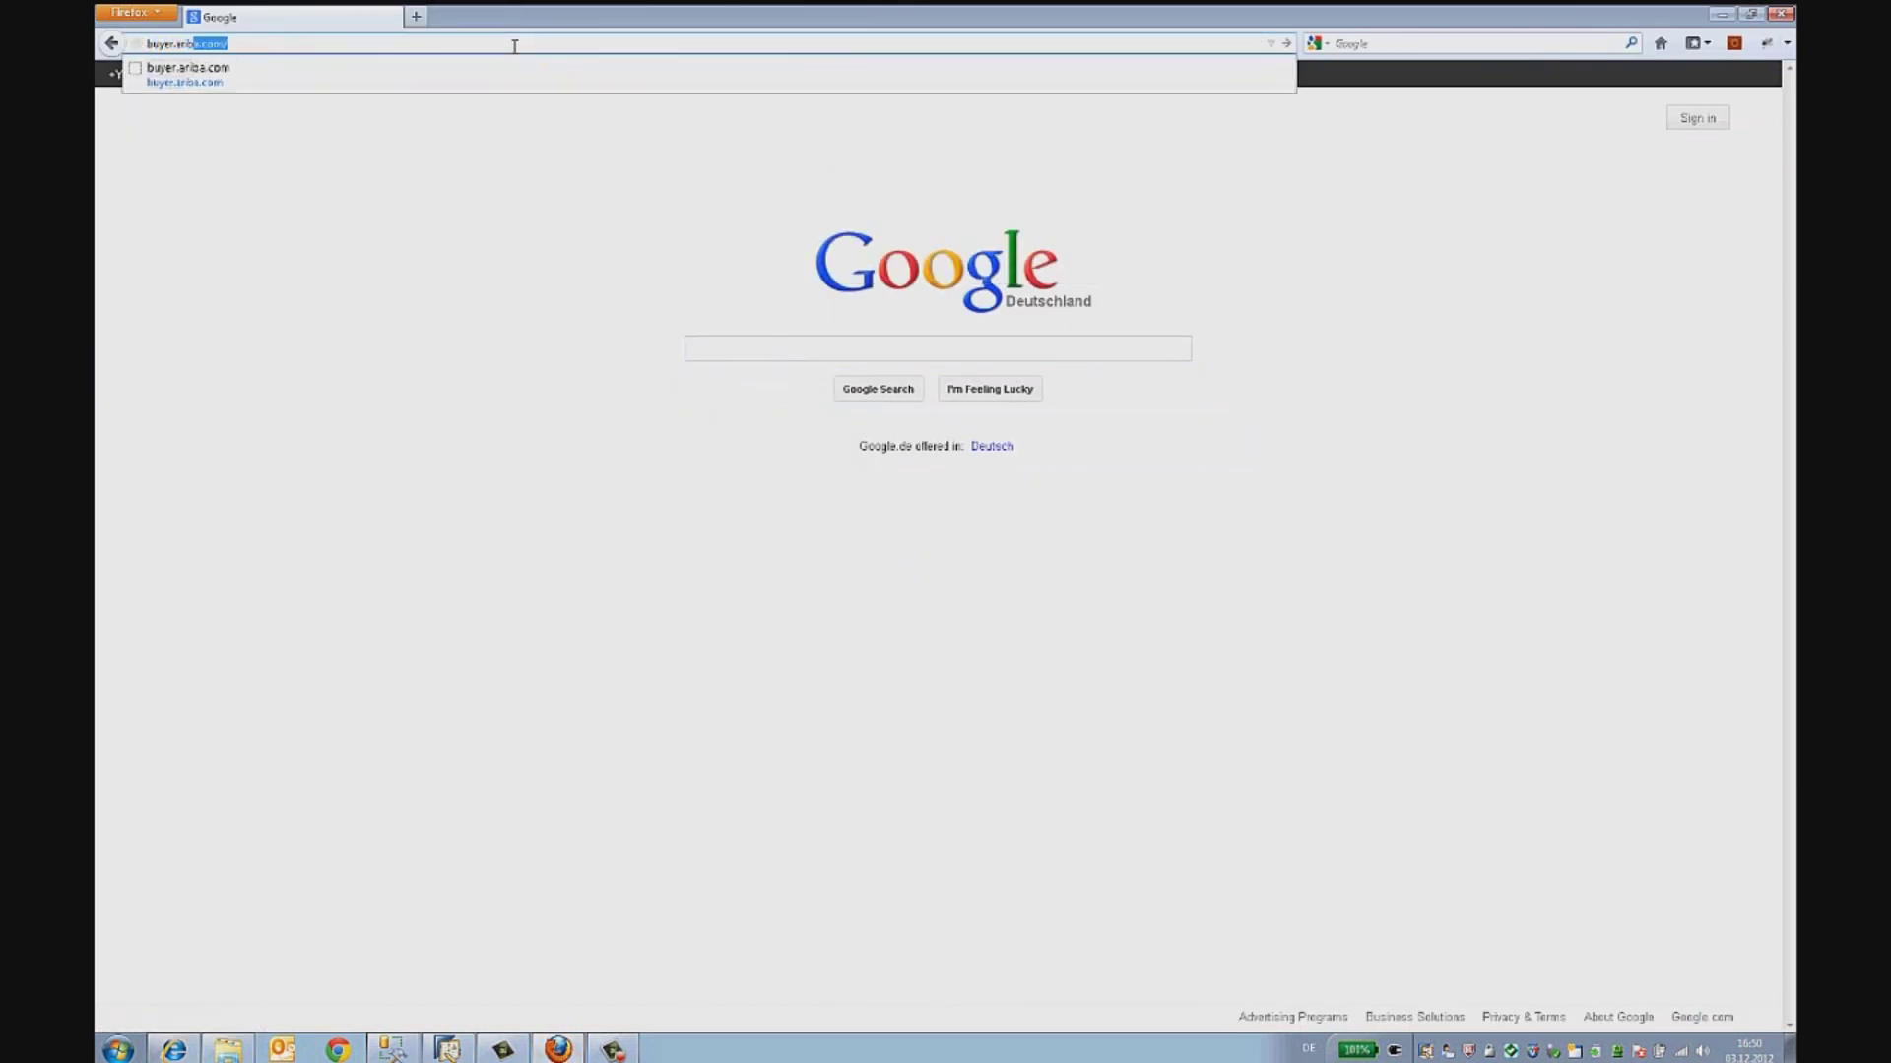
text(a.)
key(Return)
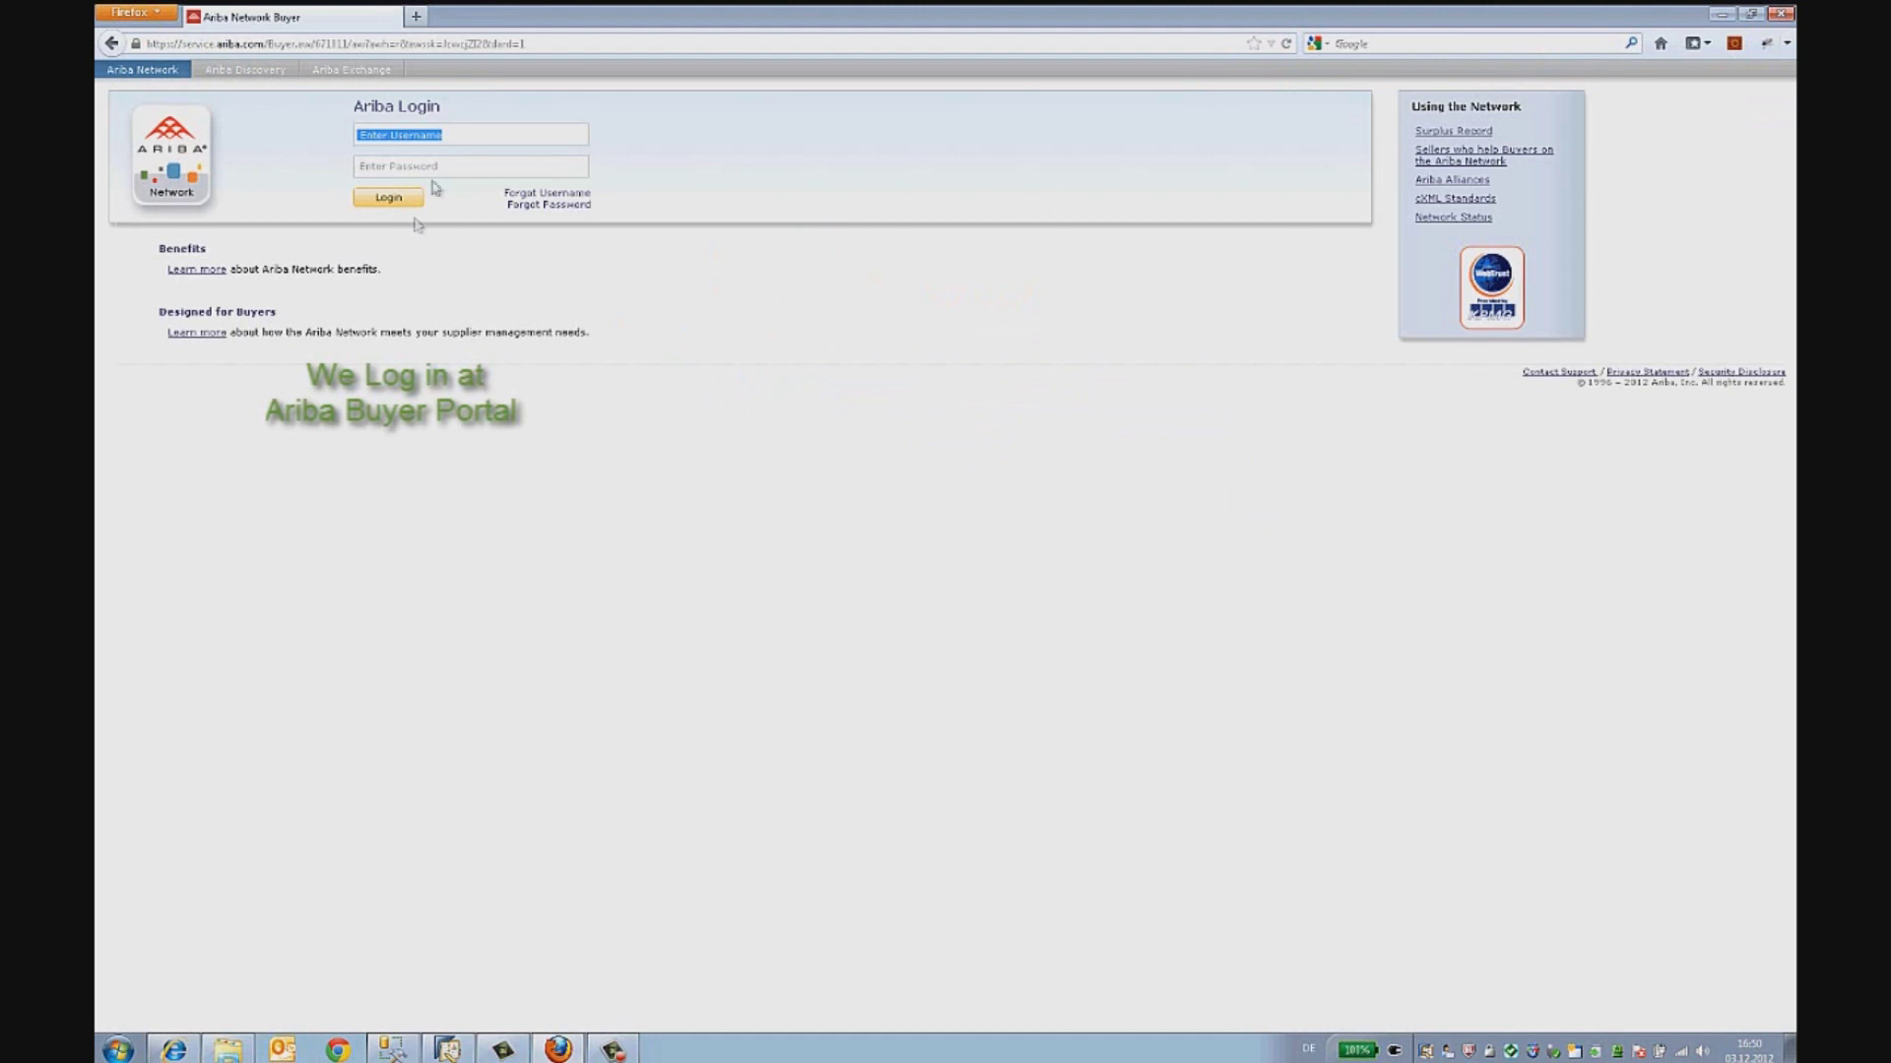
key(Tab)
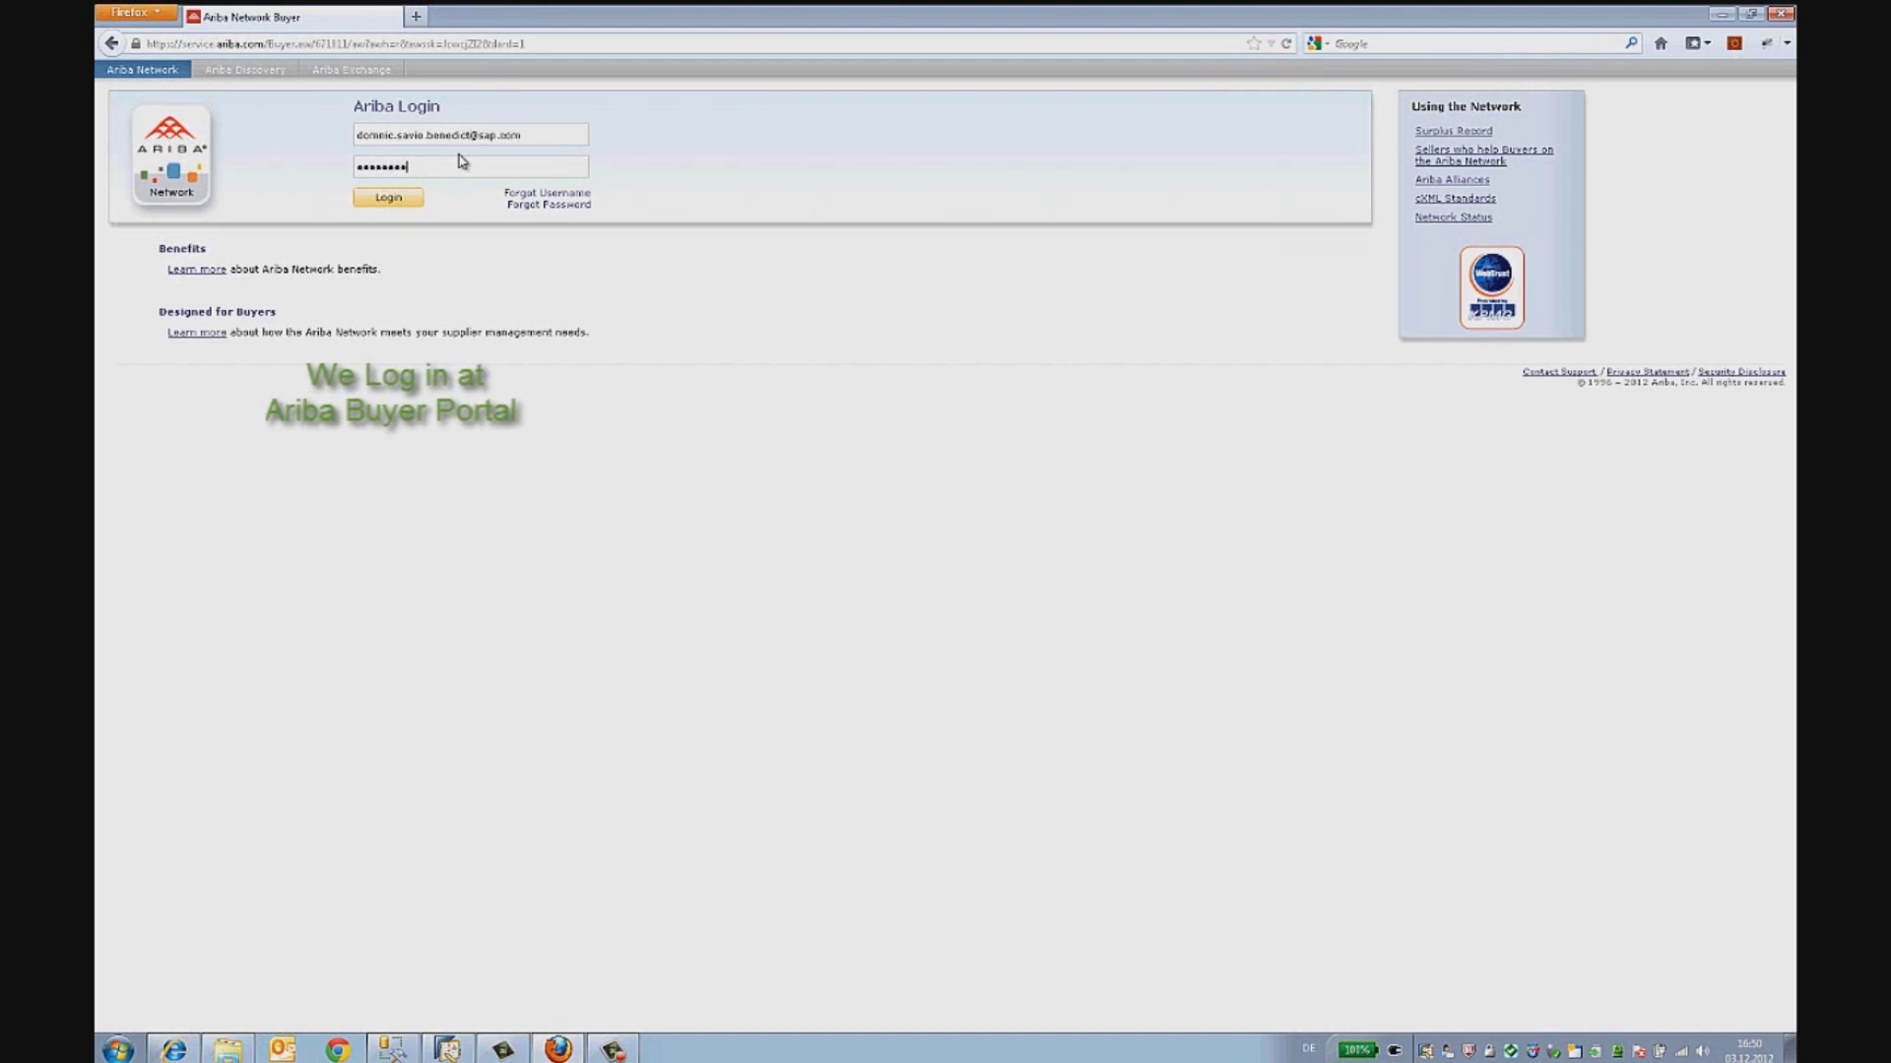
click(403, 200)
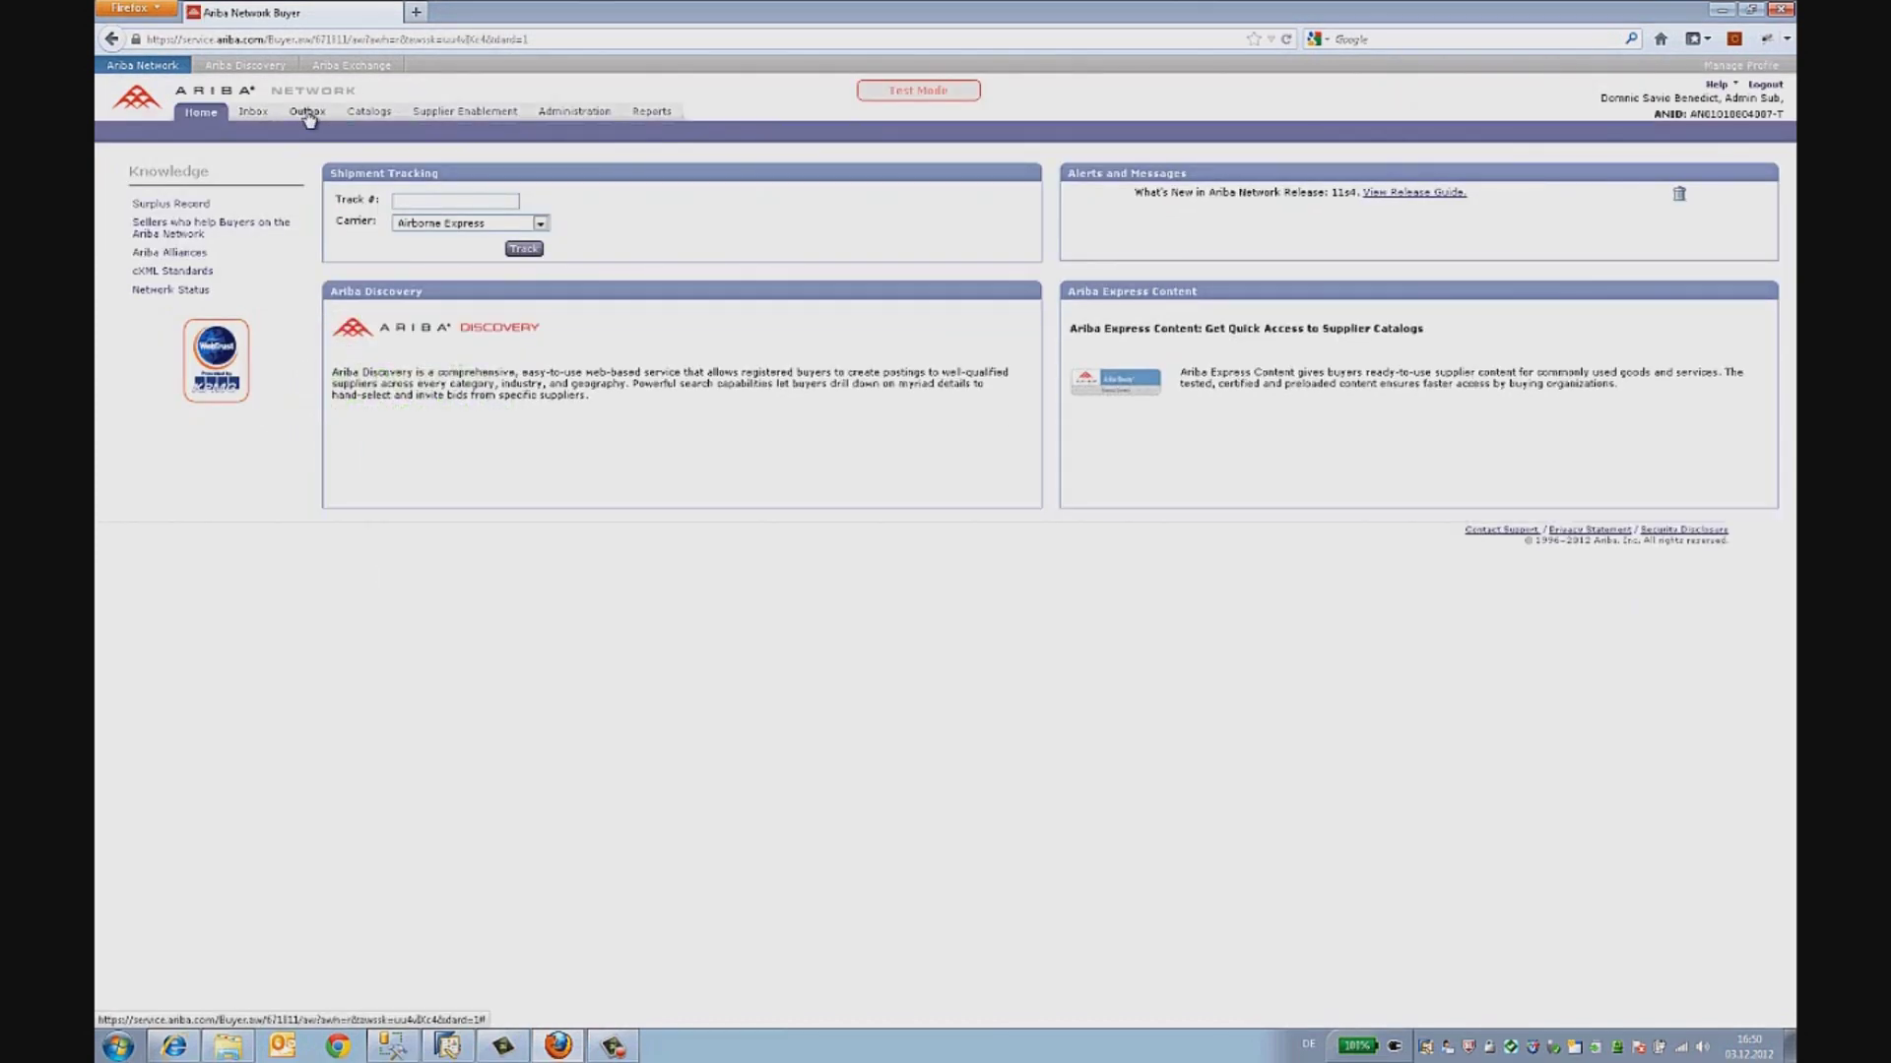
- Open order 279 from the Outbox, review its history lines, and return to the order list
click(308, 112)
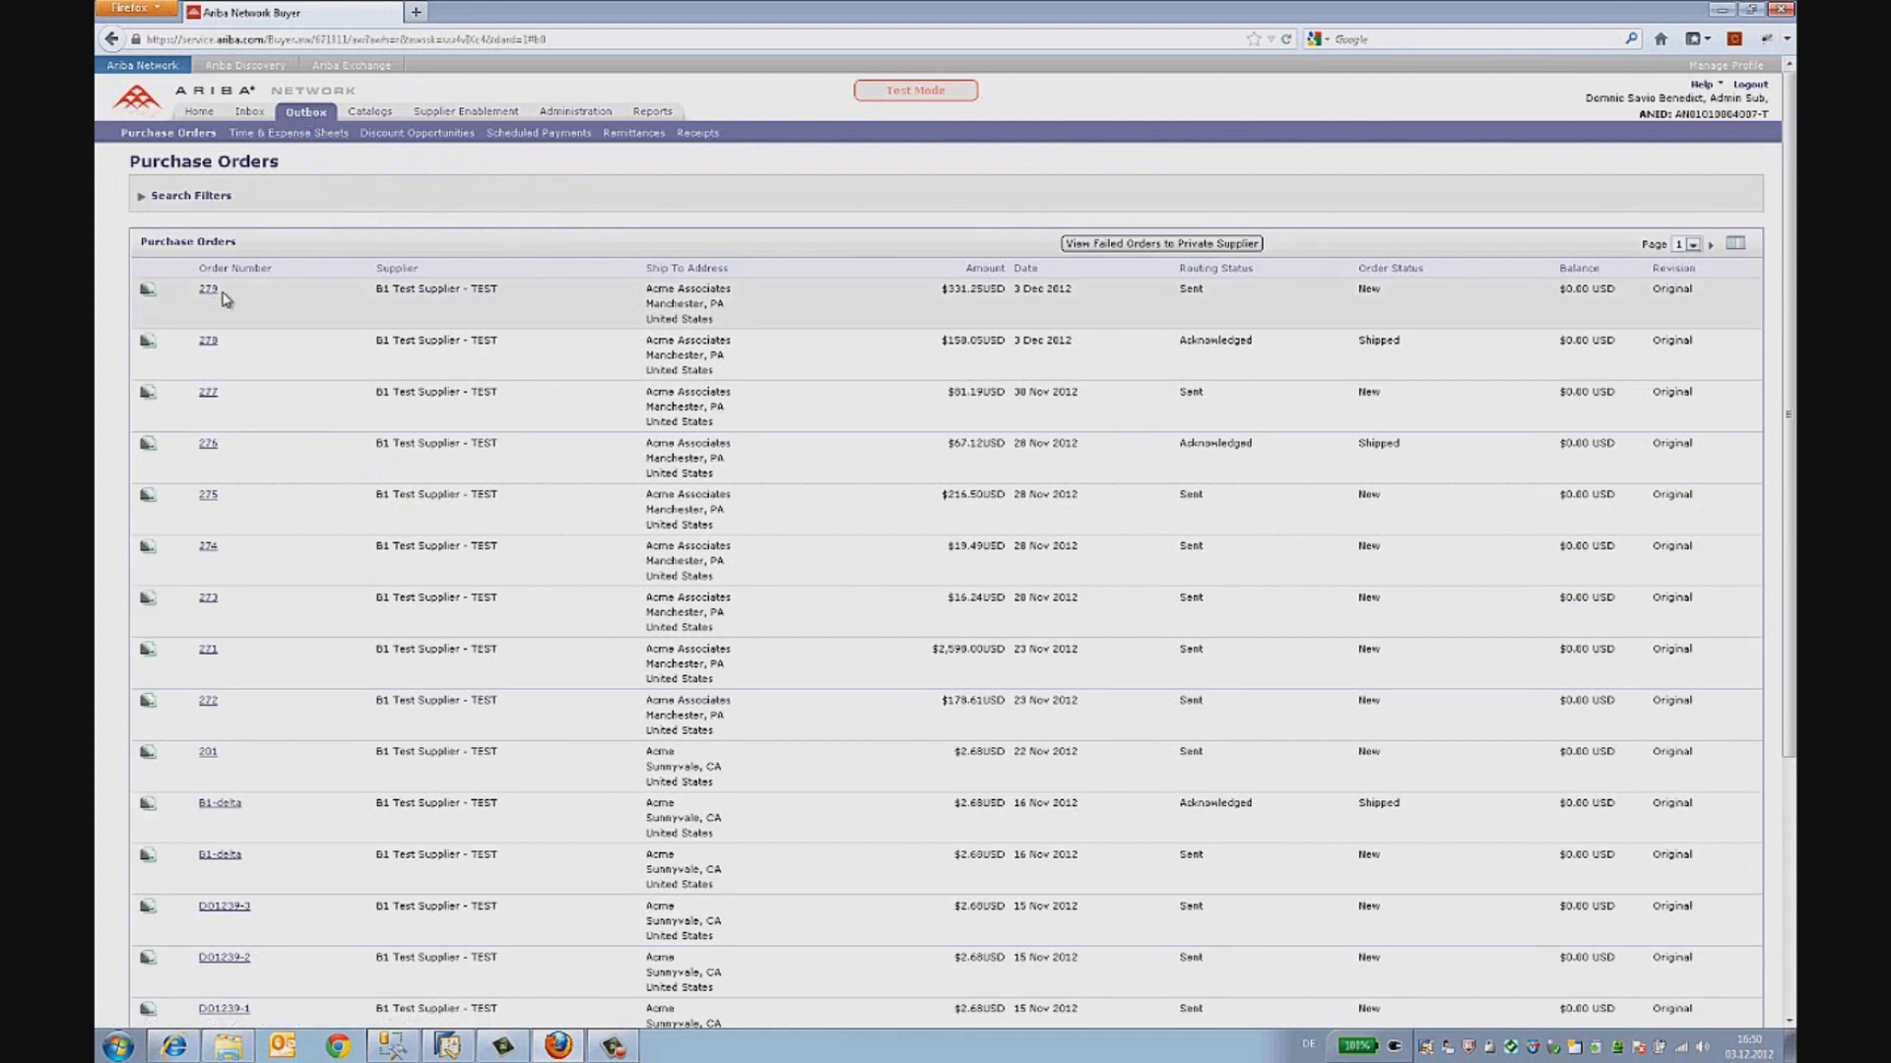
drag(223, 292, 199, 292)
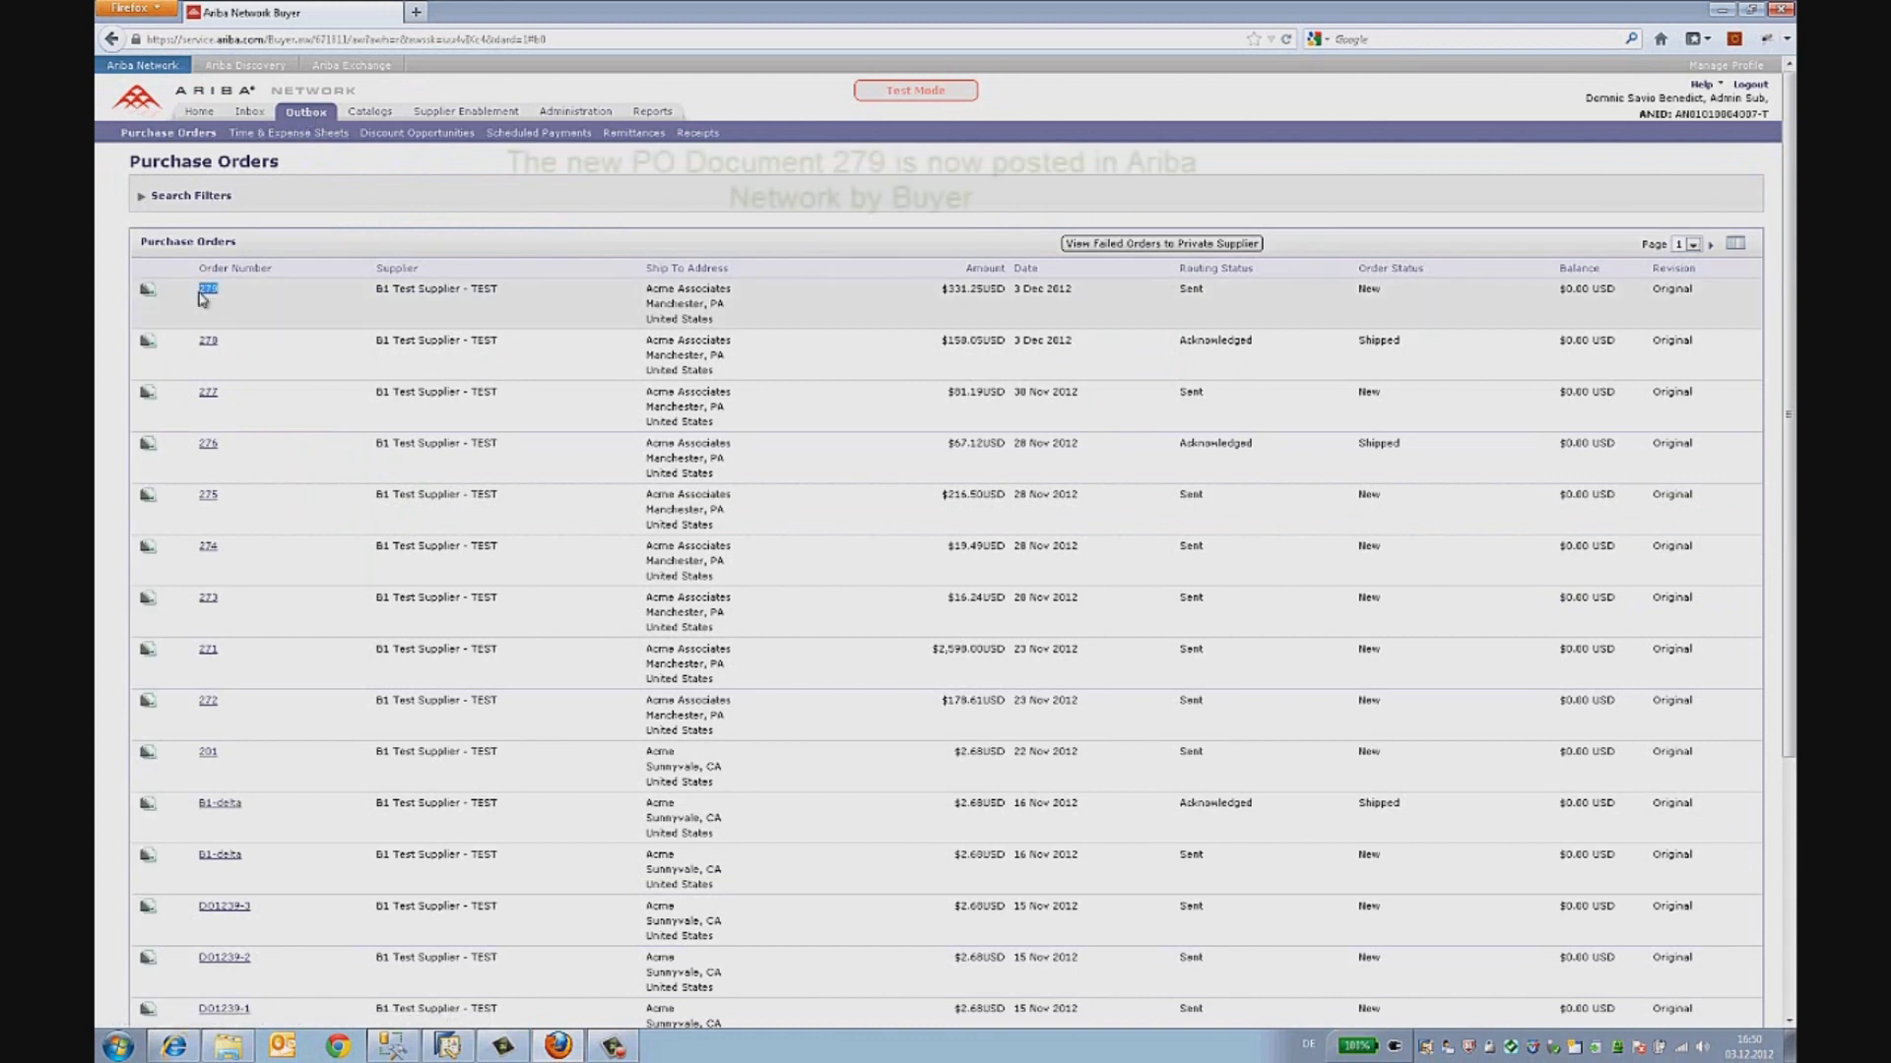
click(203, 291)
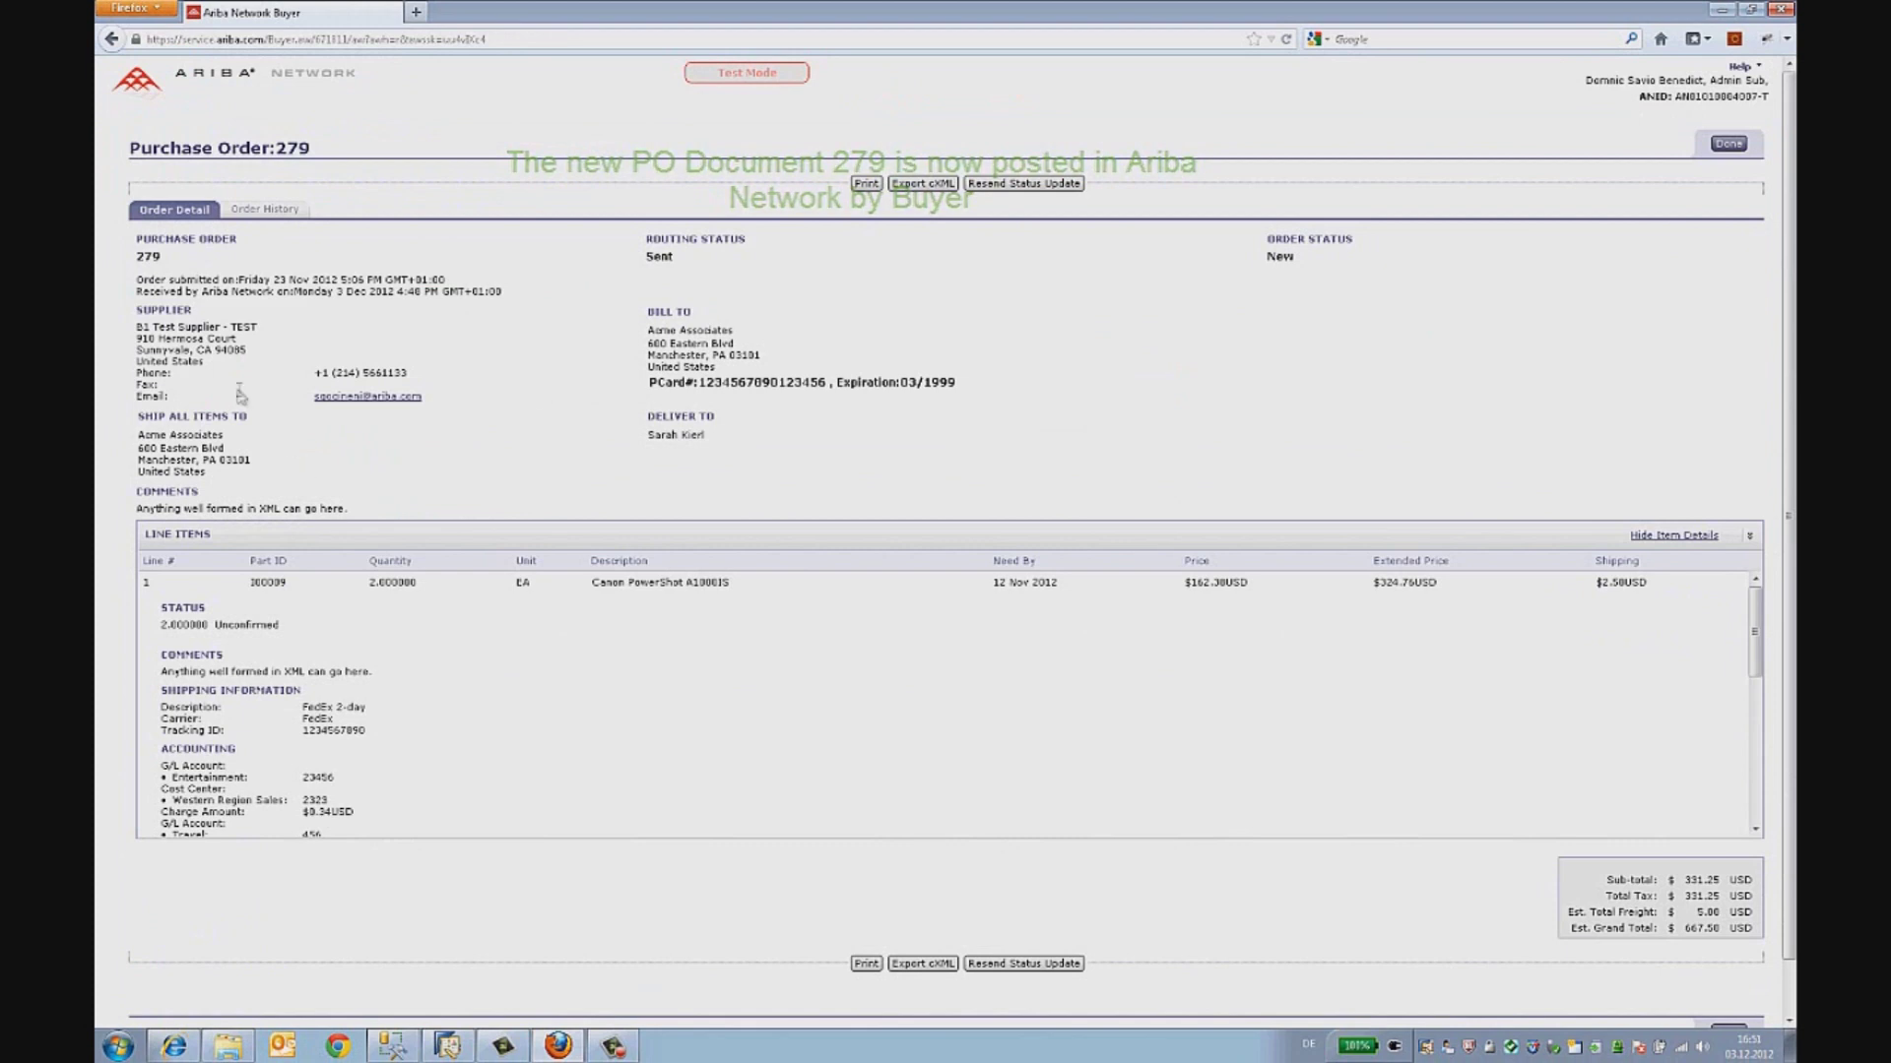
click(263, 210)
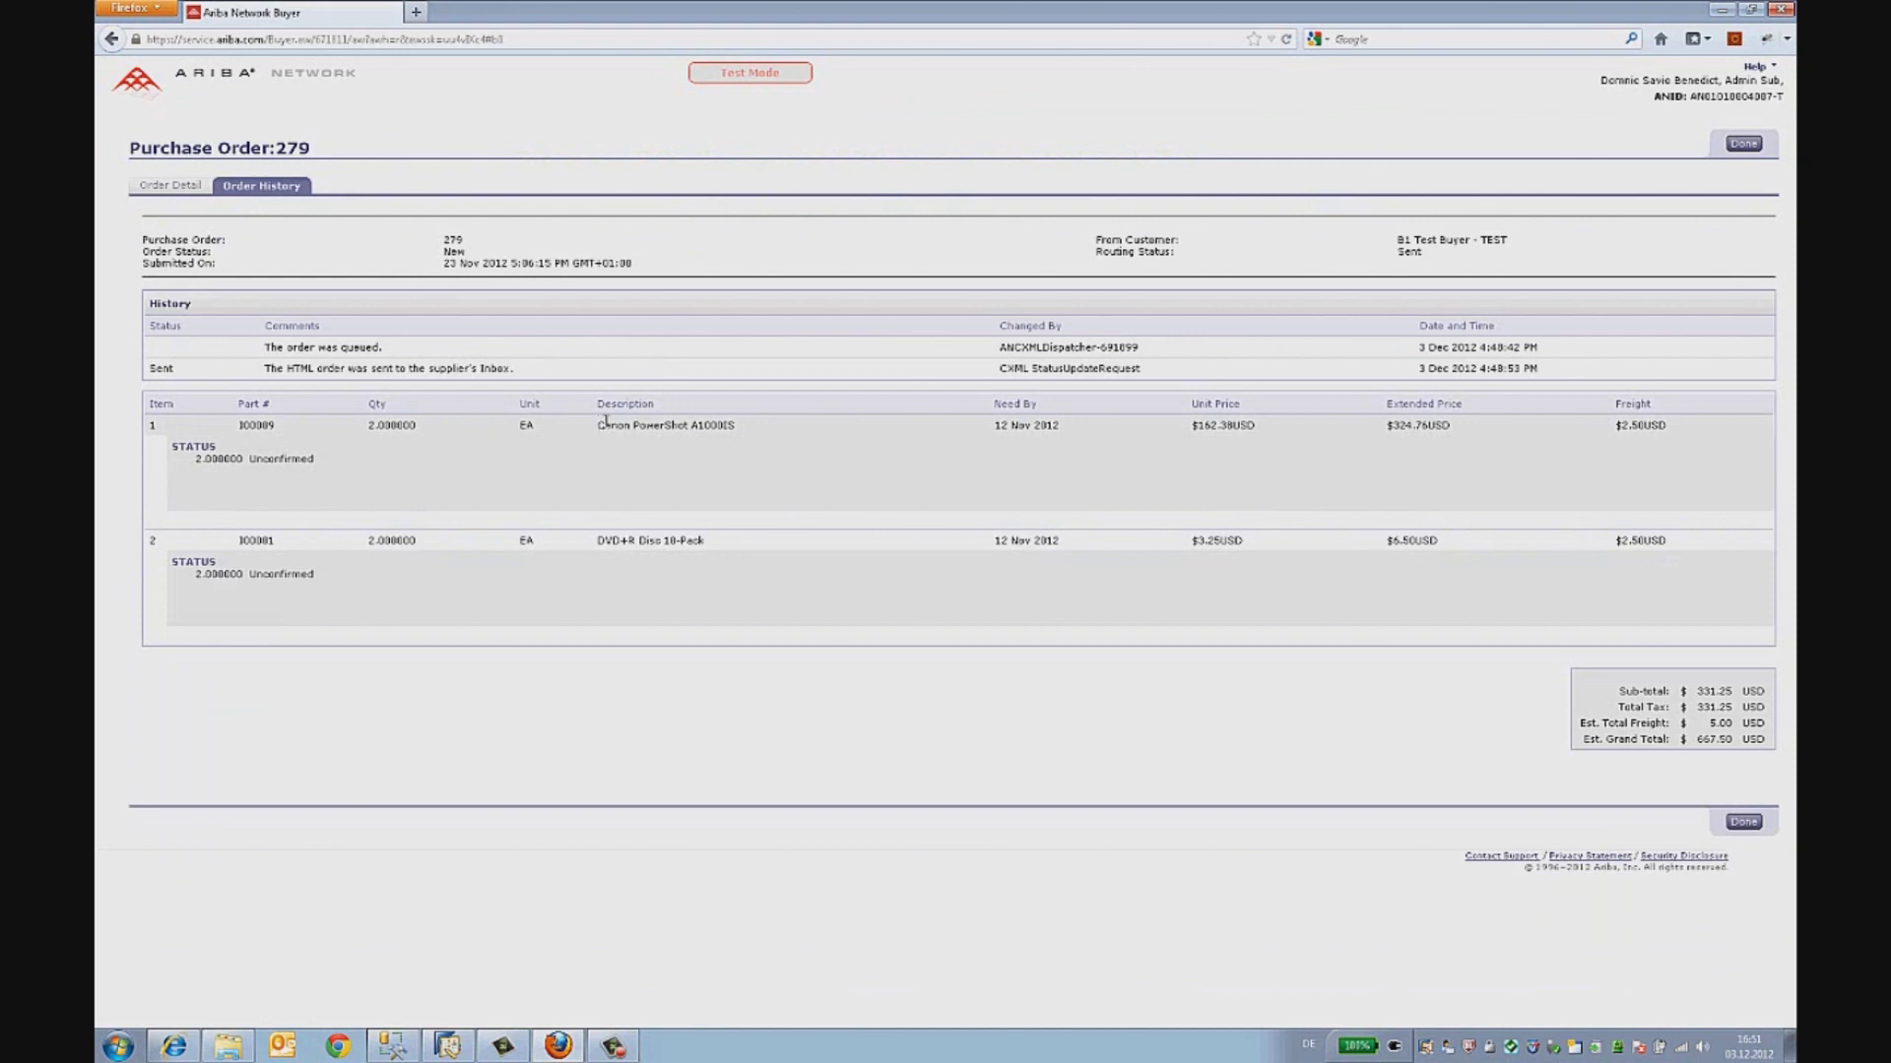
drag(599, 427, 736, 426)
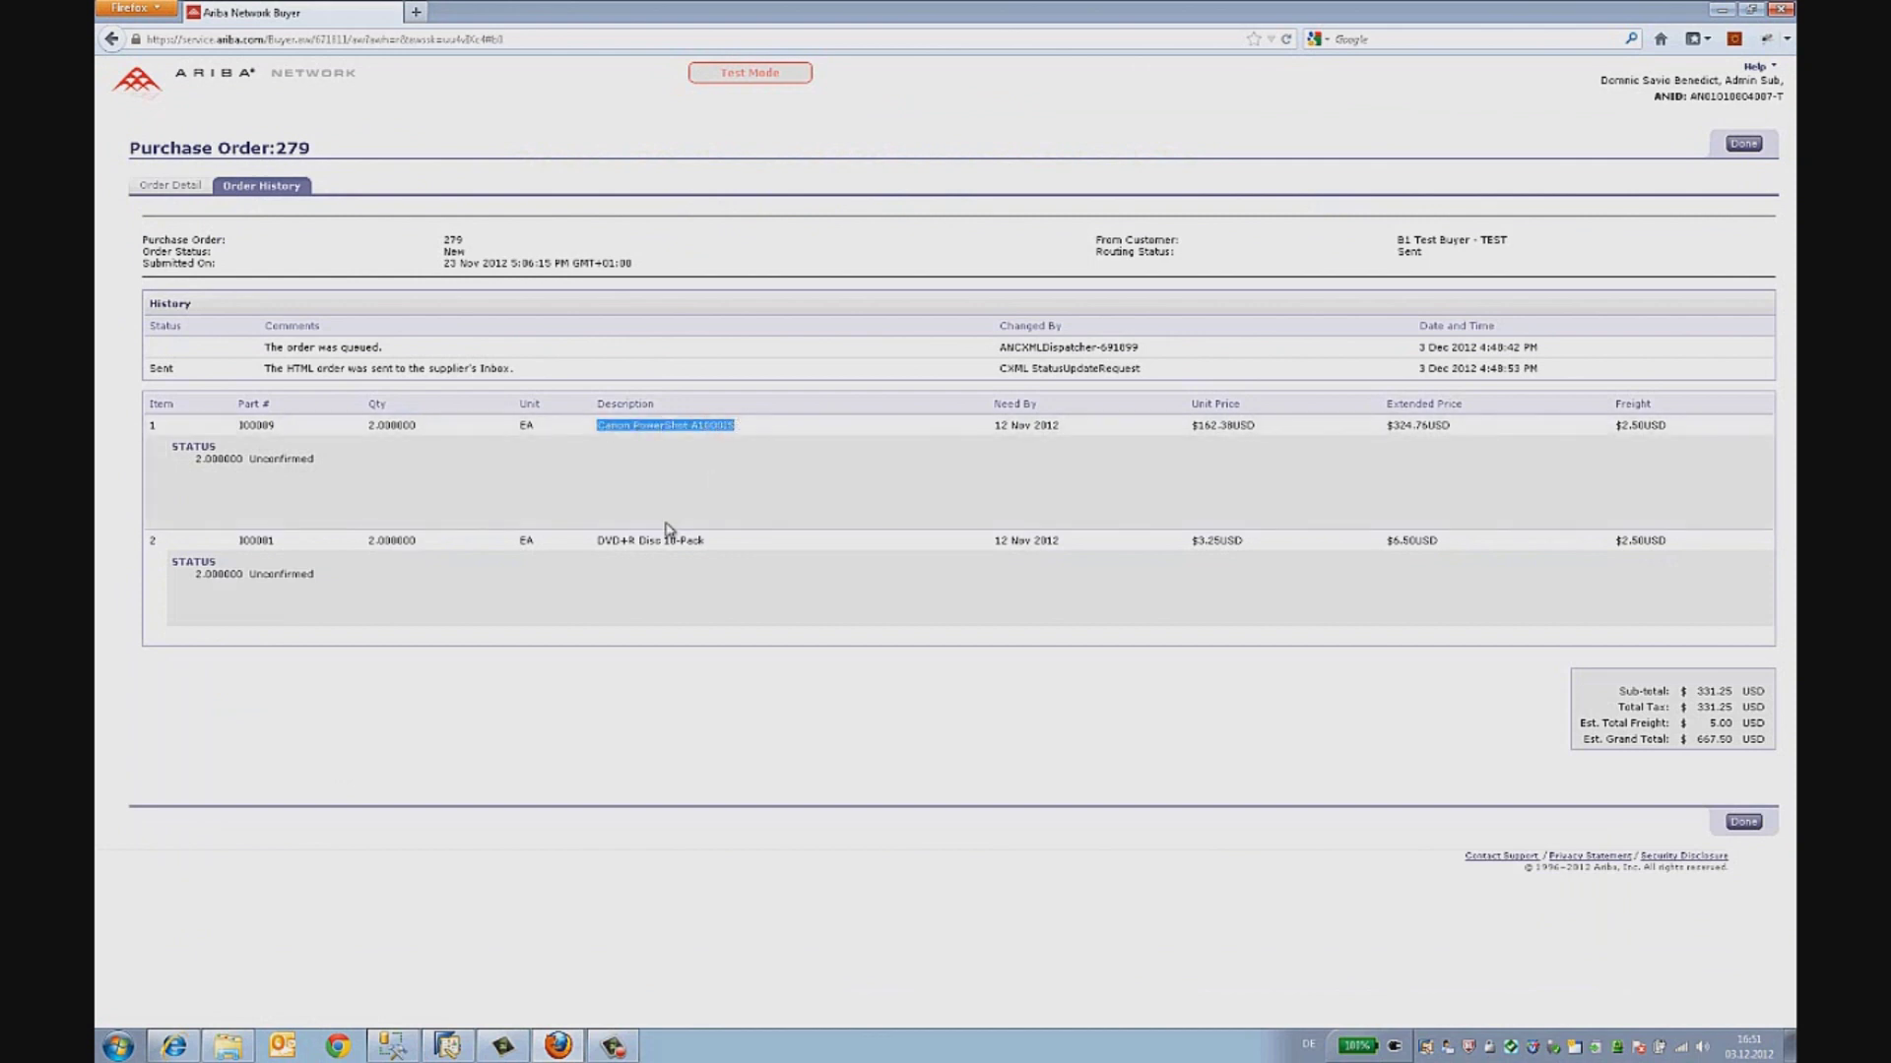
drag(598, 541, 698, 542)
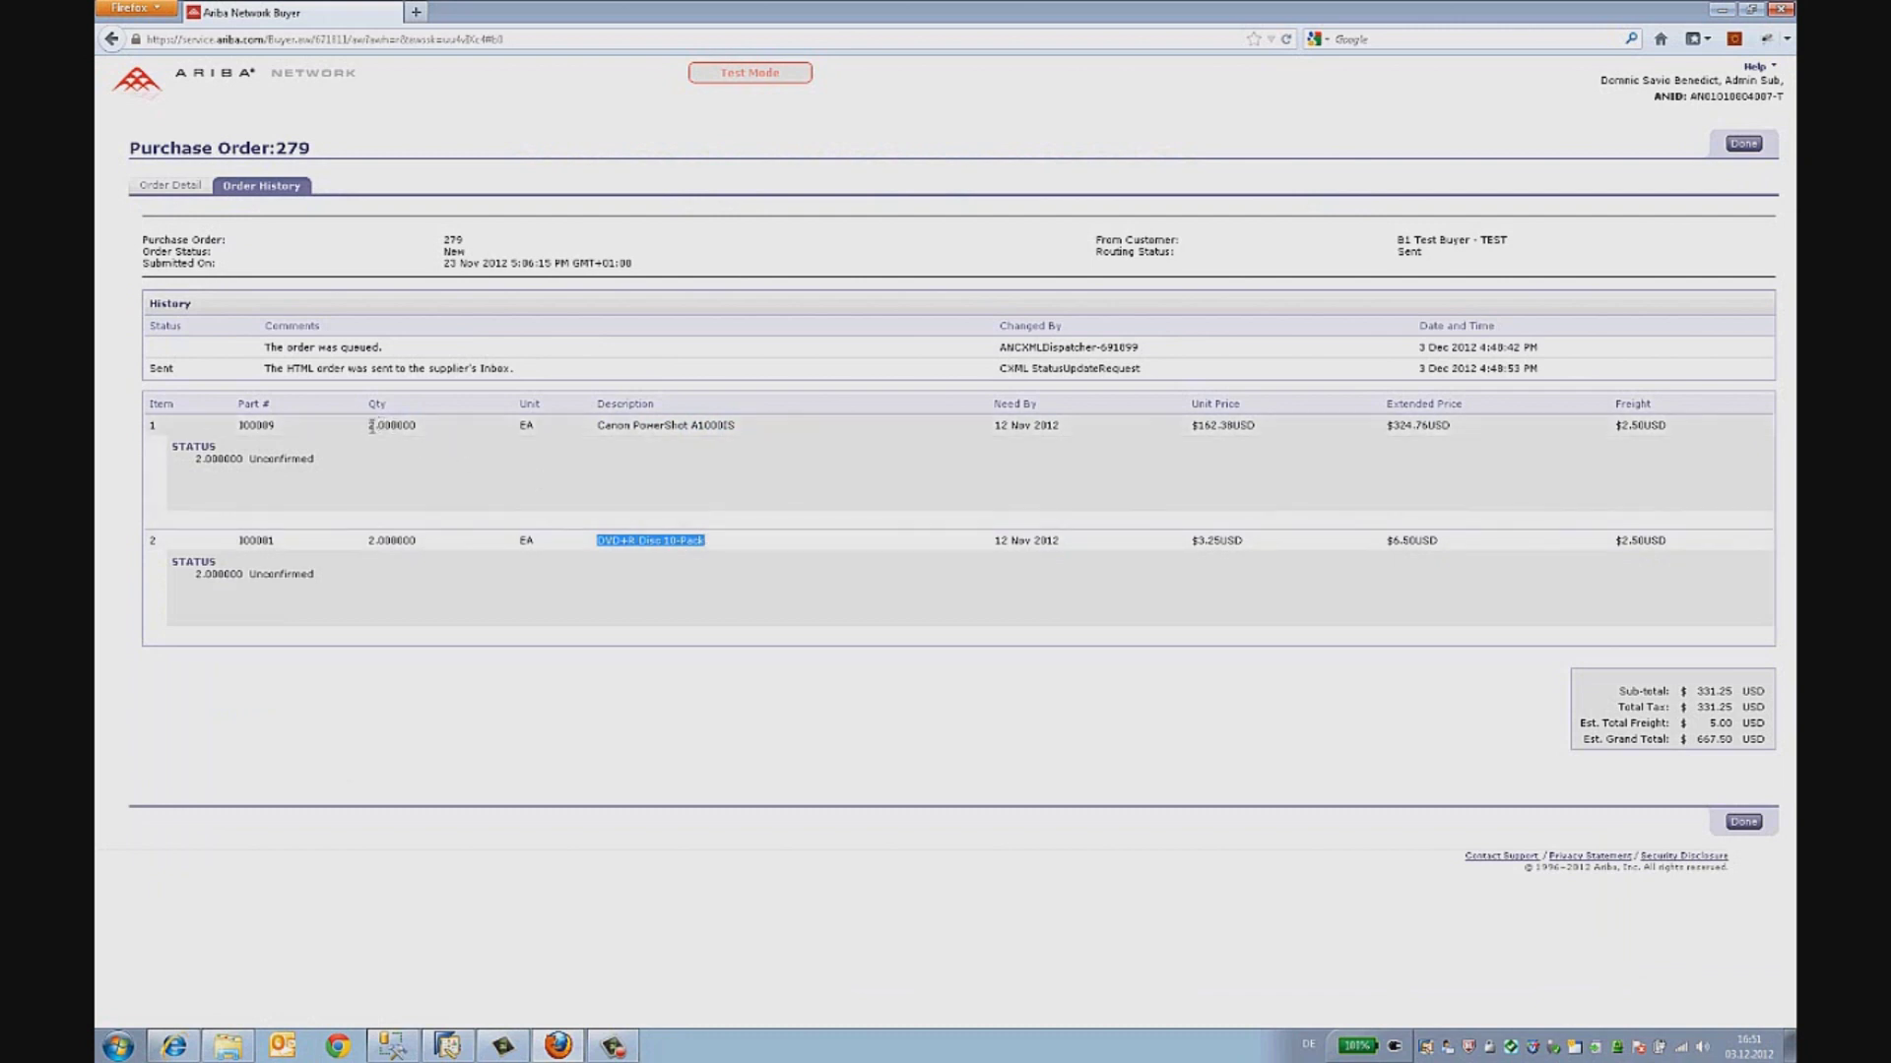
drag(369, 425, 375, 426)
click(372, 540)
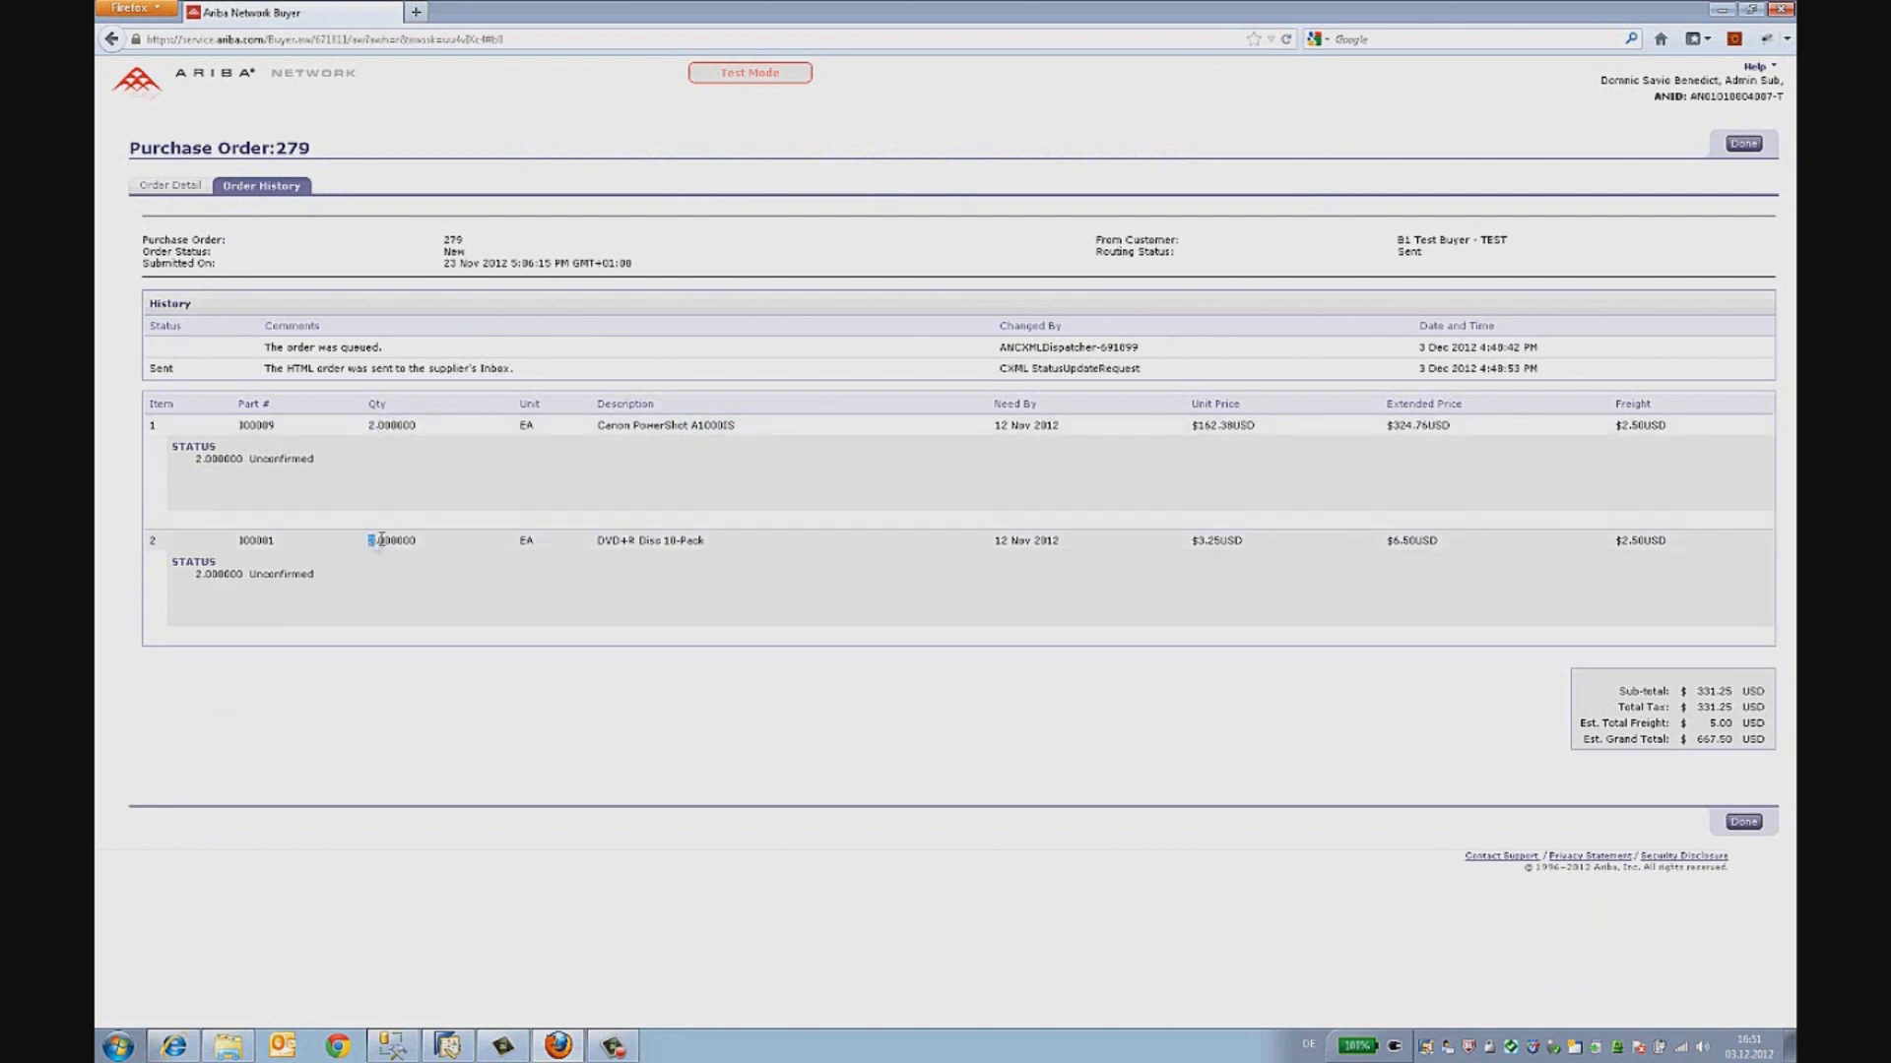
click(1751, 145)
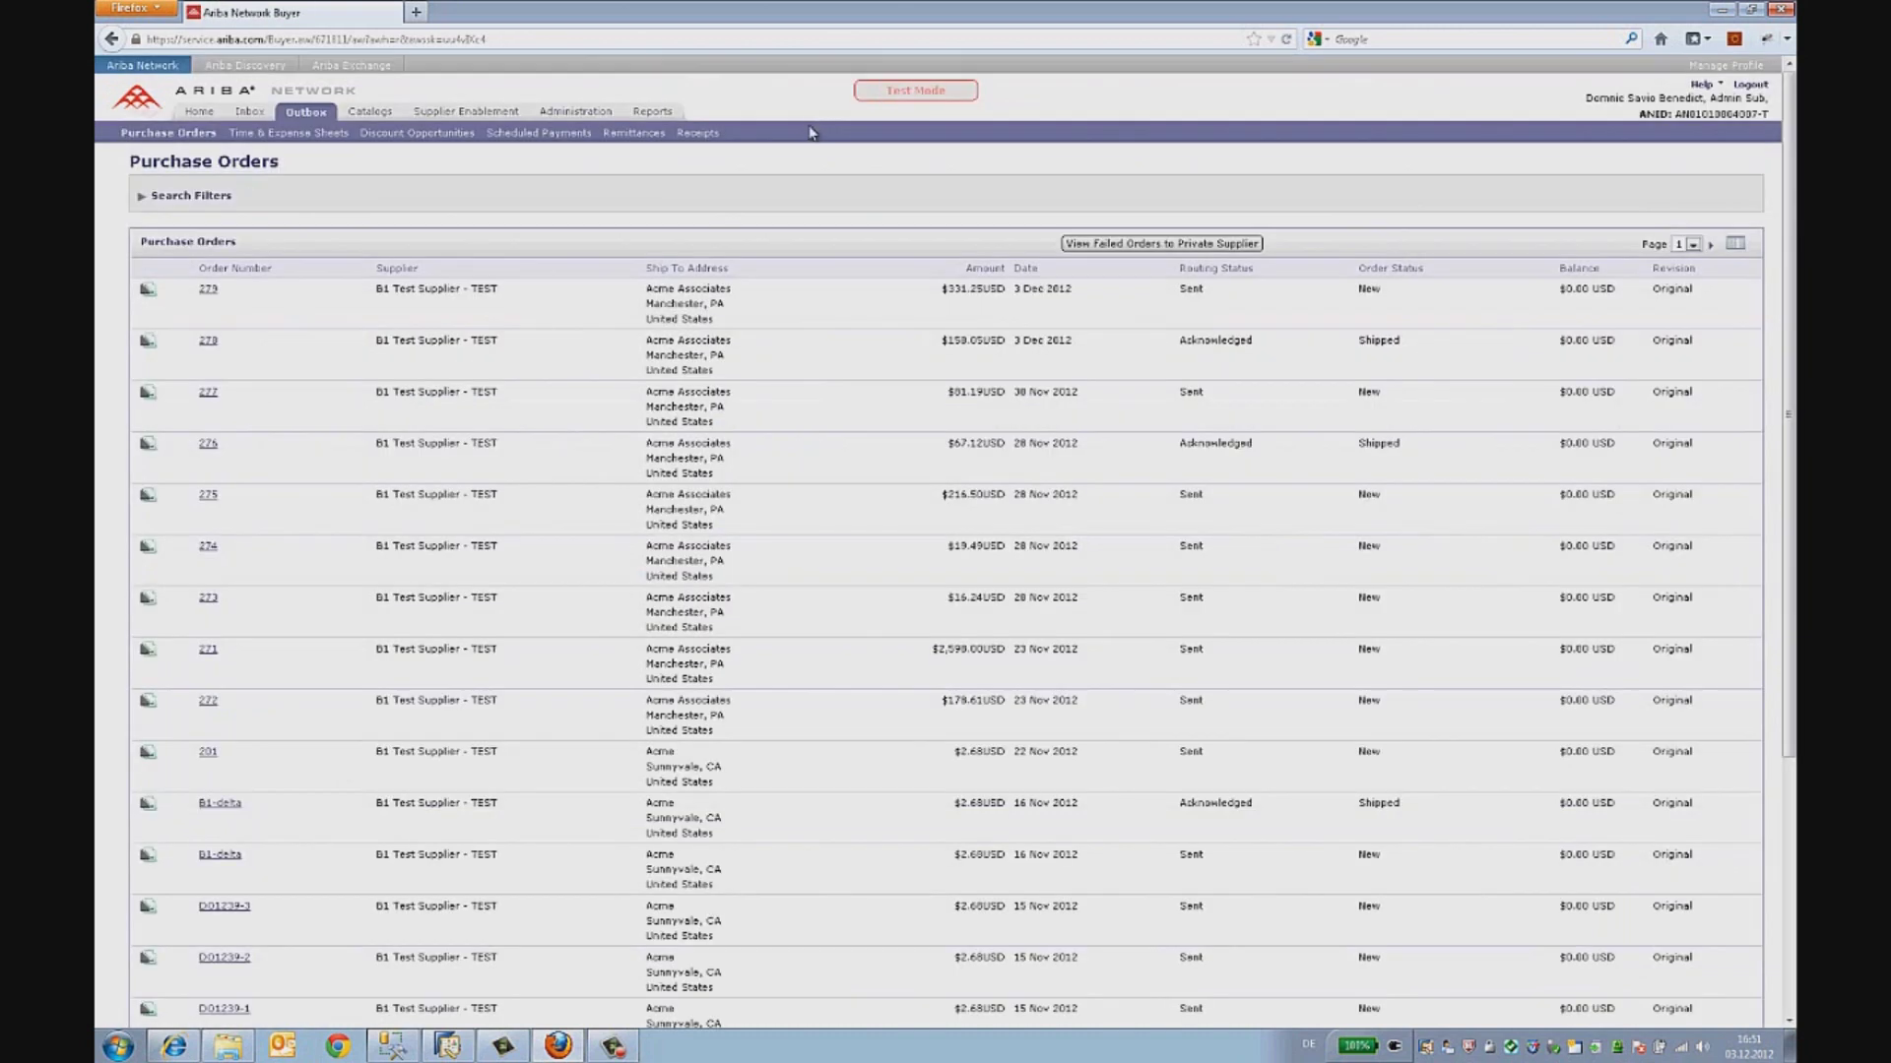
- Log out of the buyer account and sign in at supplier.ariba.com with the supplier's credentials
click(1765, 86)
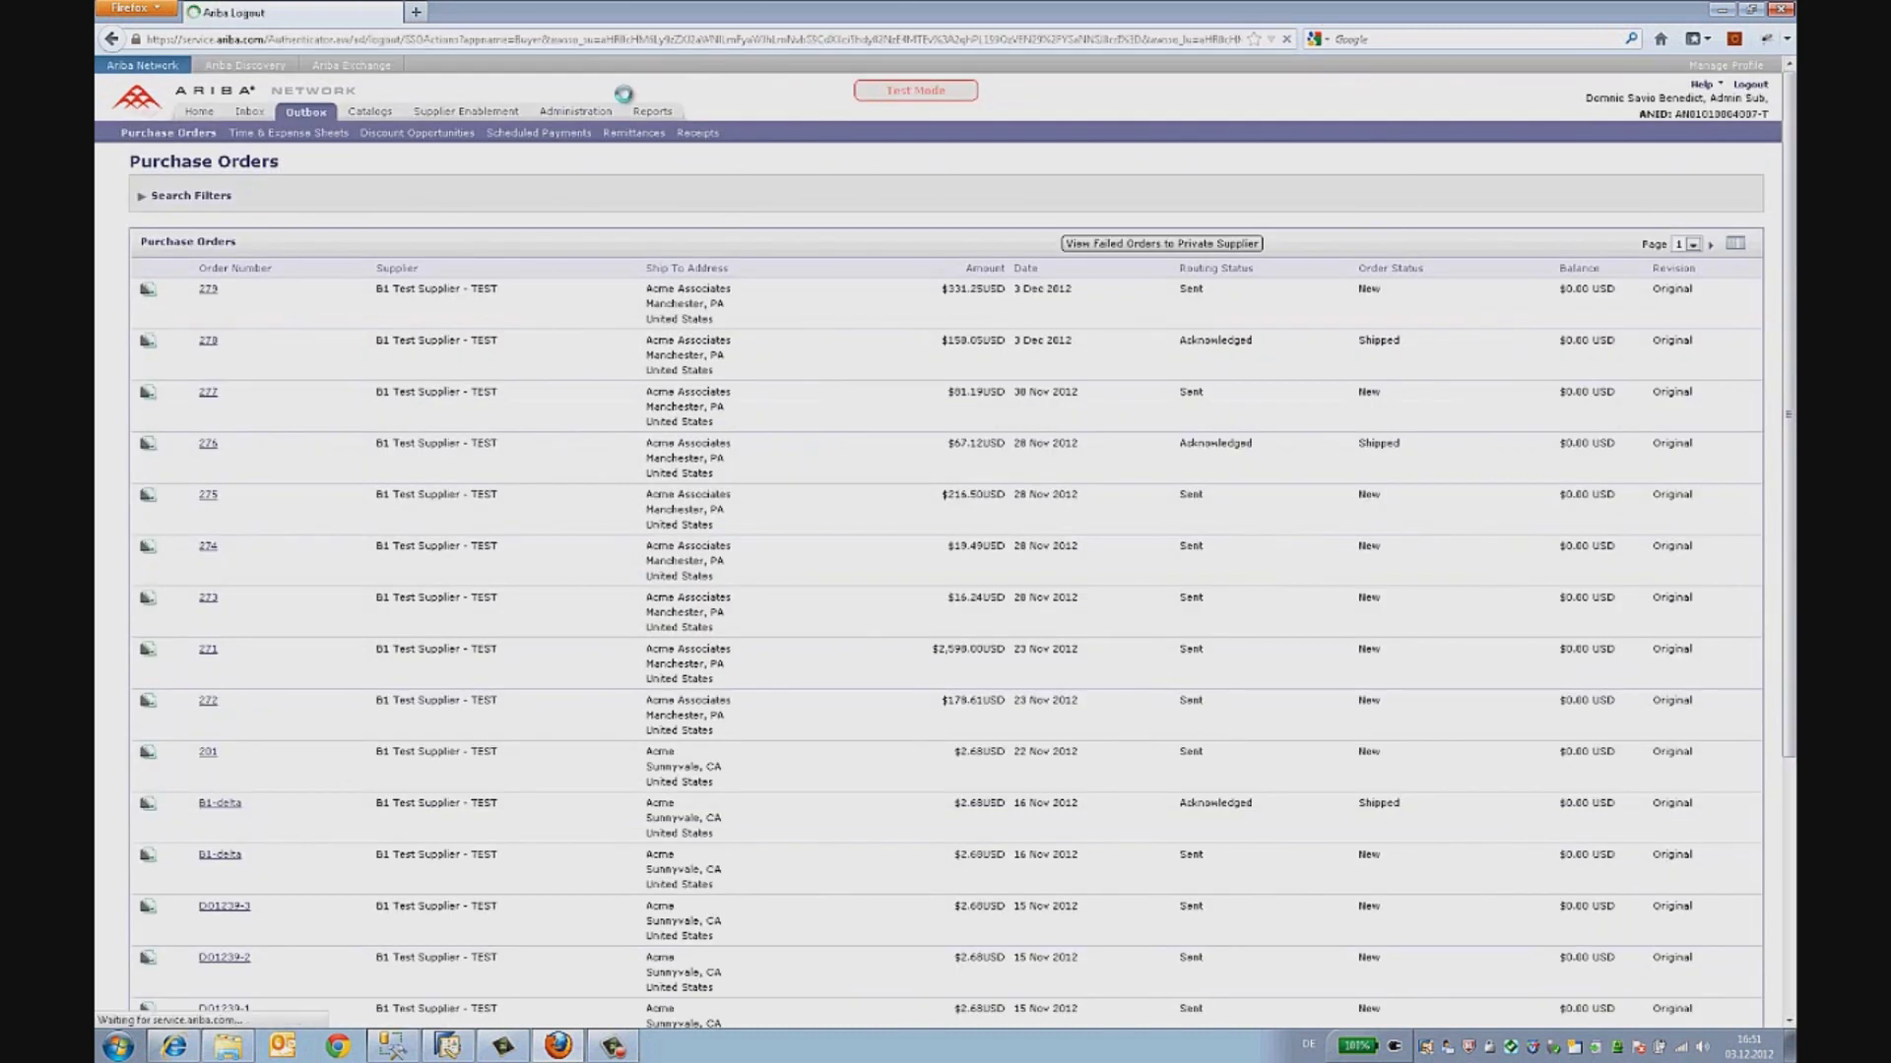
click(567, 39)
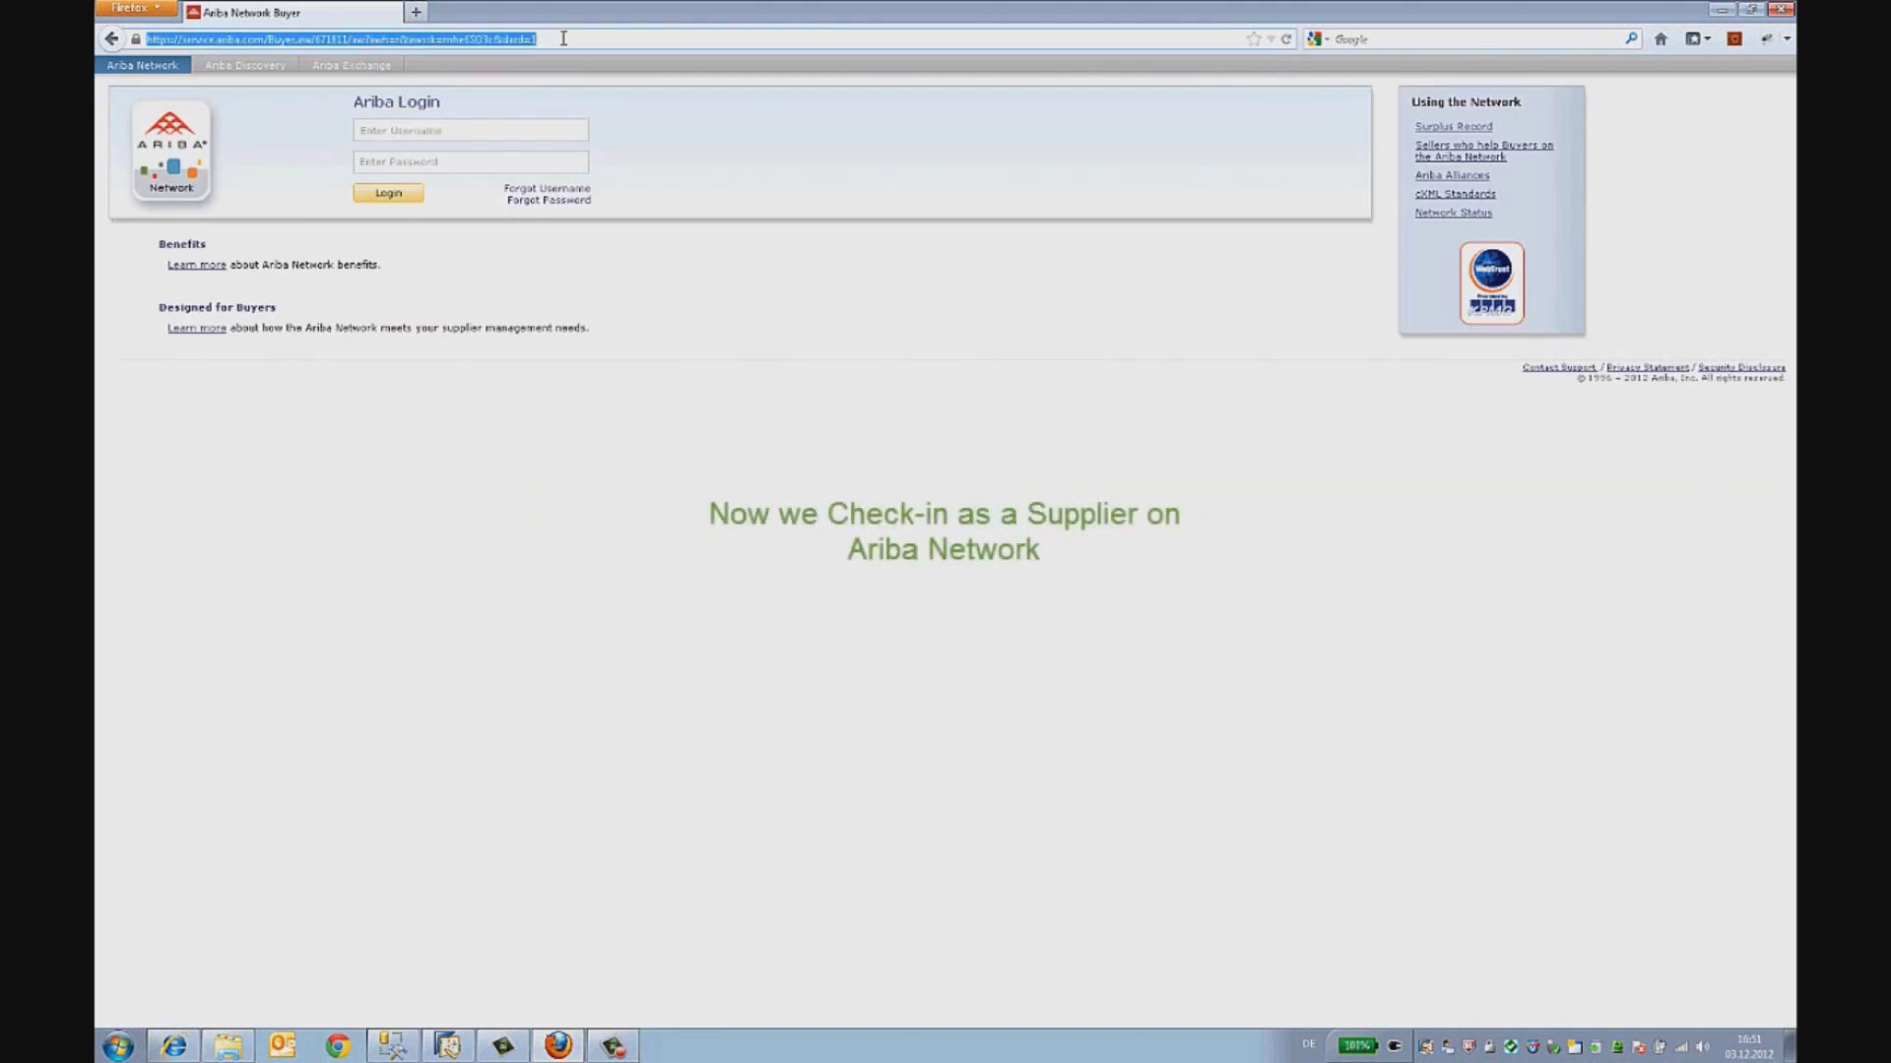
text(supplier.ar)
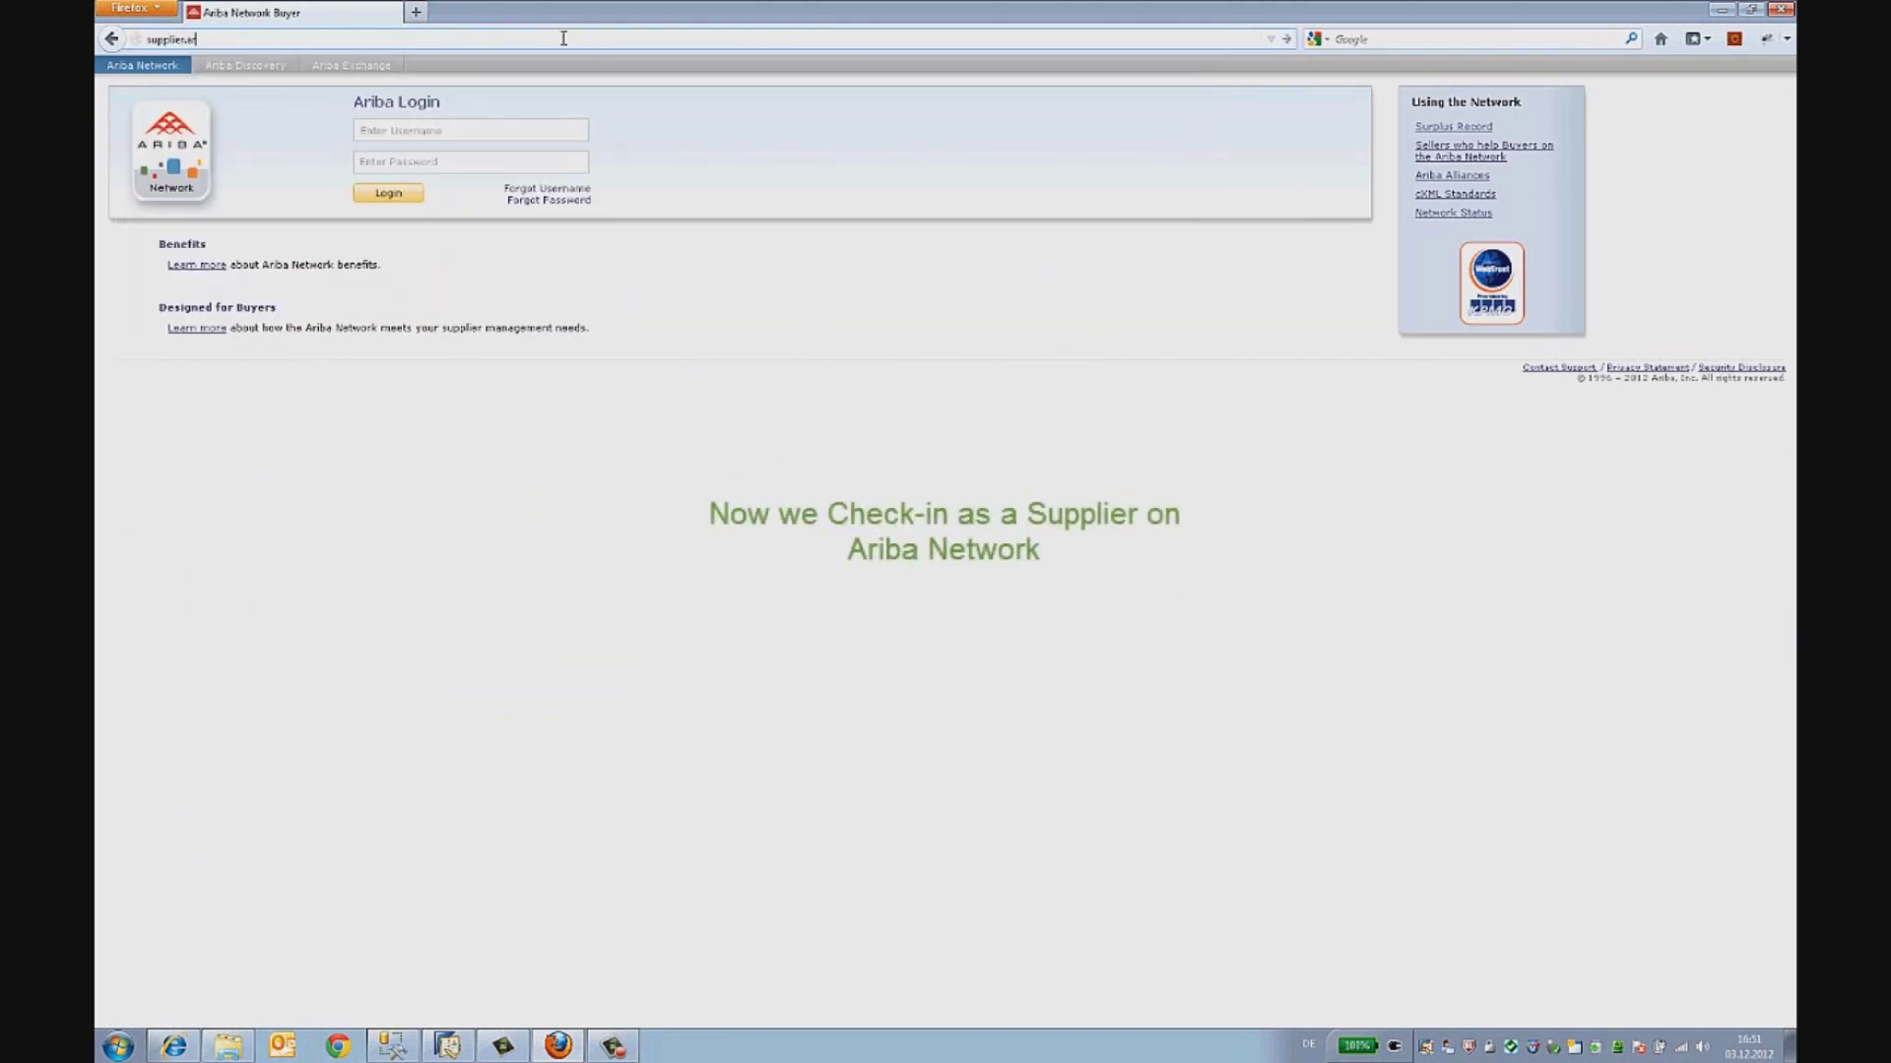
text(iba.com)
key(Return)
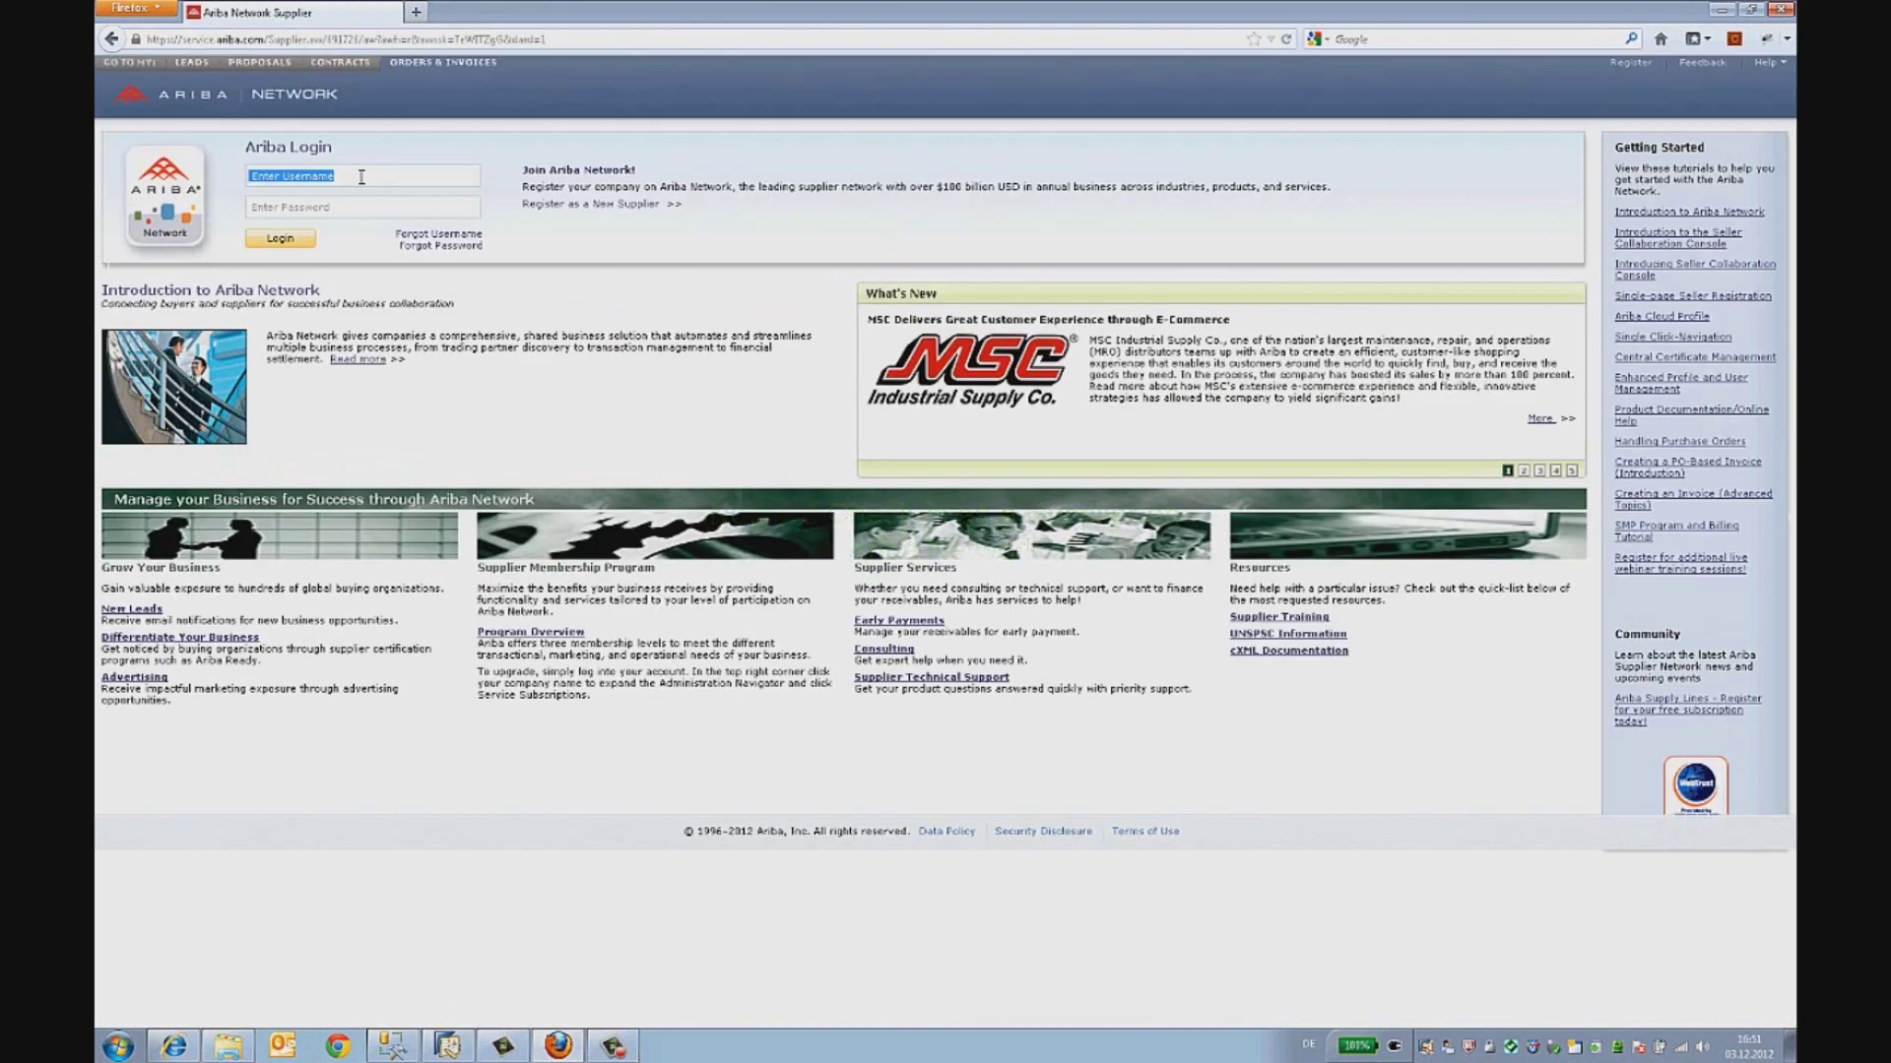
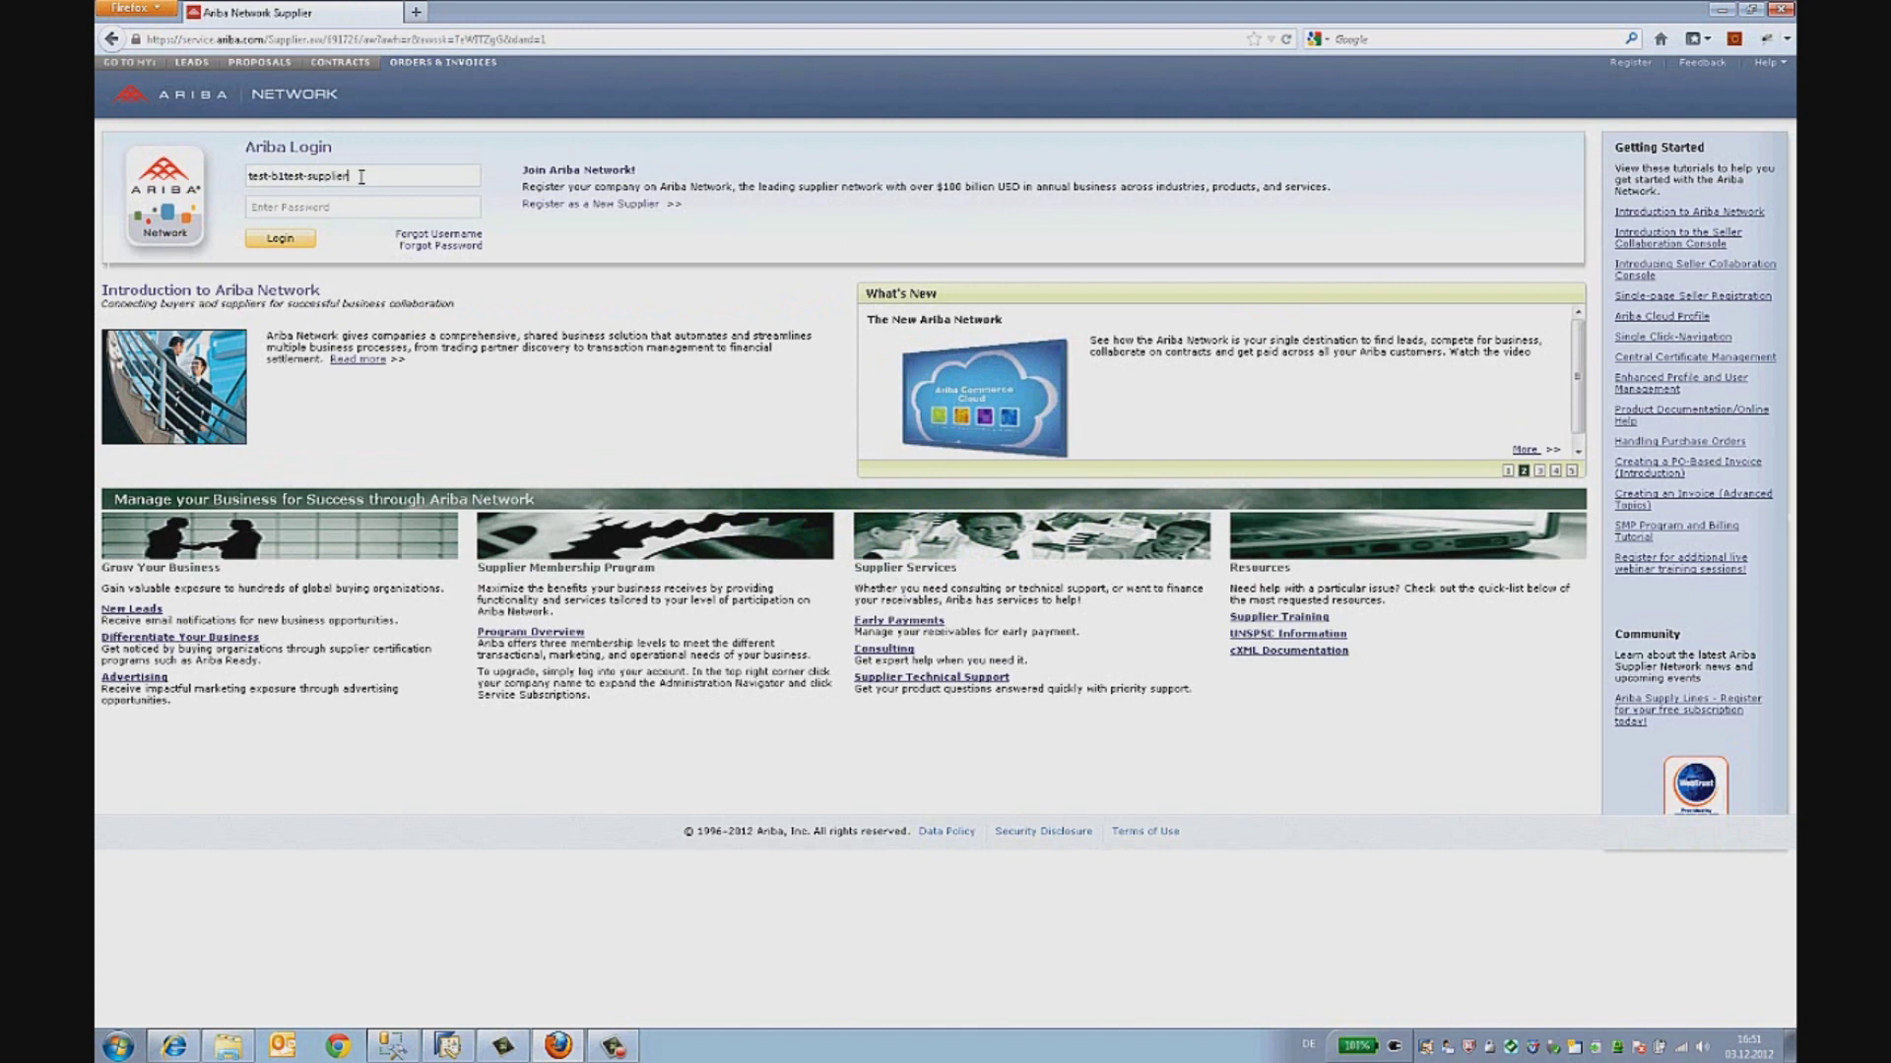
key(Tab)
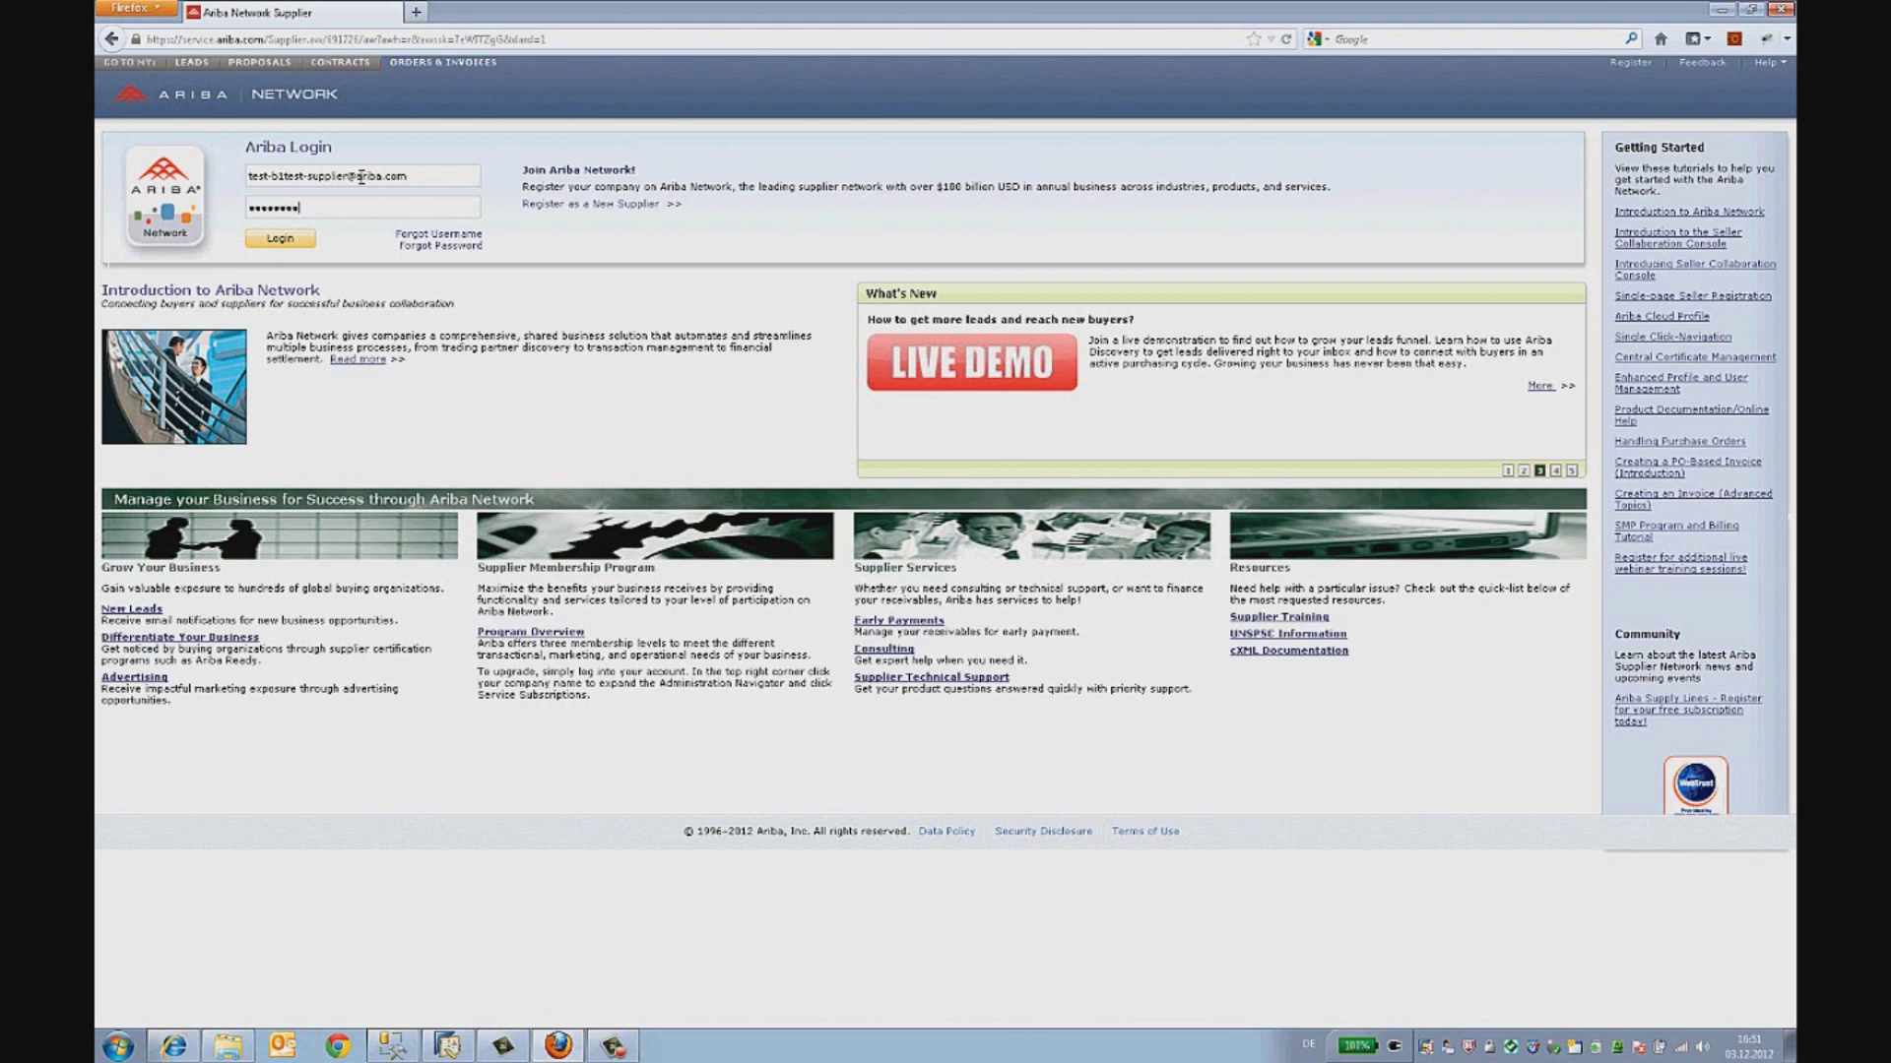
click(301, 243)
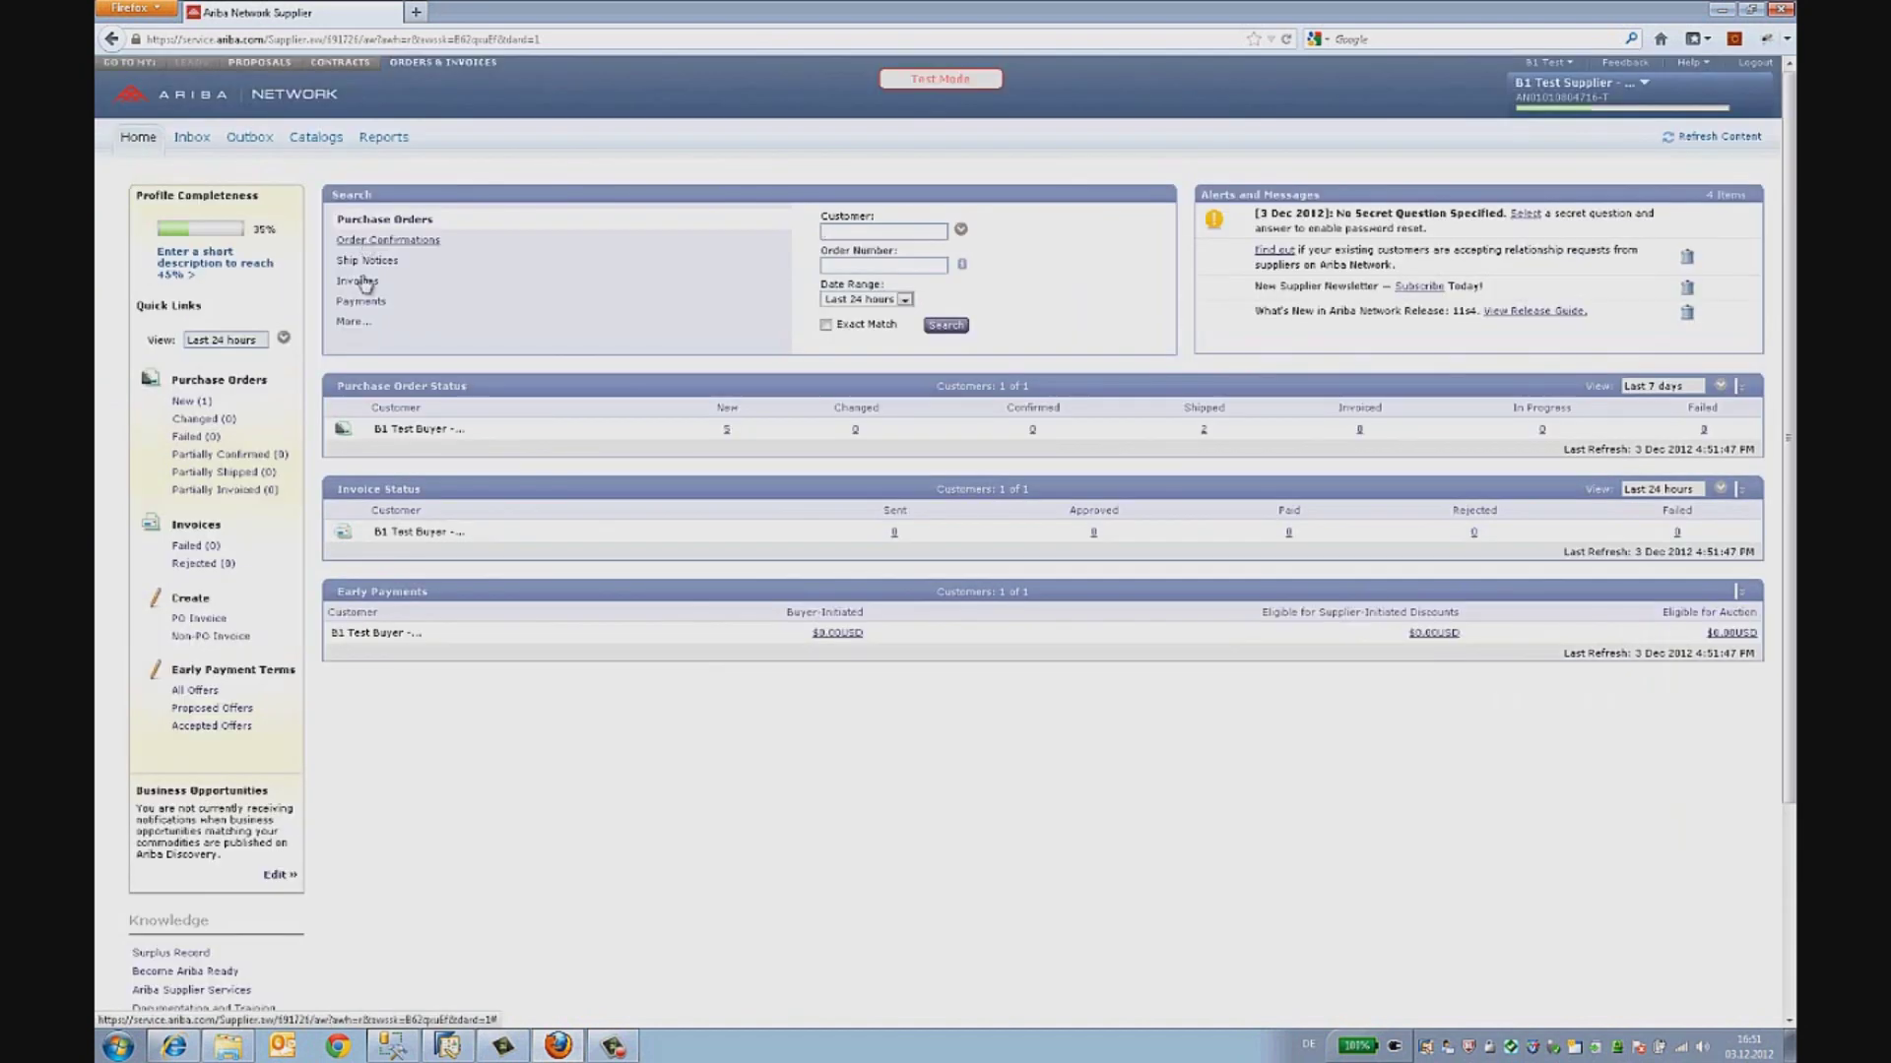
- Show the New (1) purchase orders in the supplier Inbox and open order 279
drag(375, 428, 464, 431)
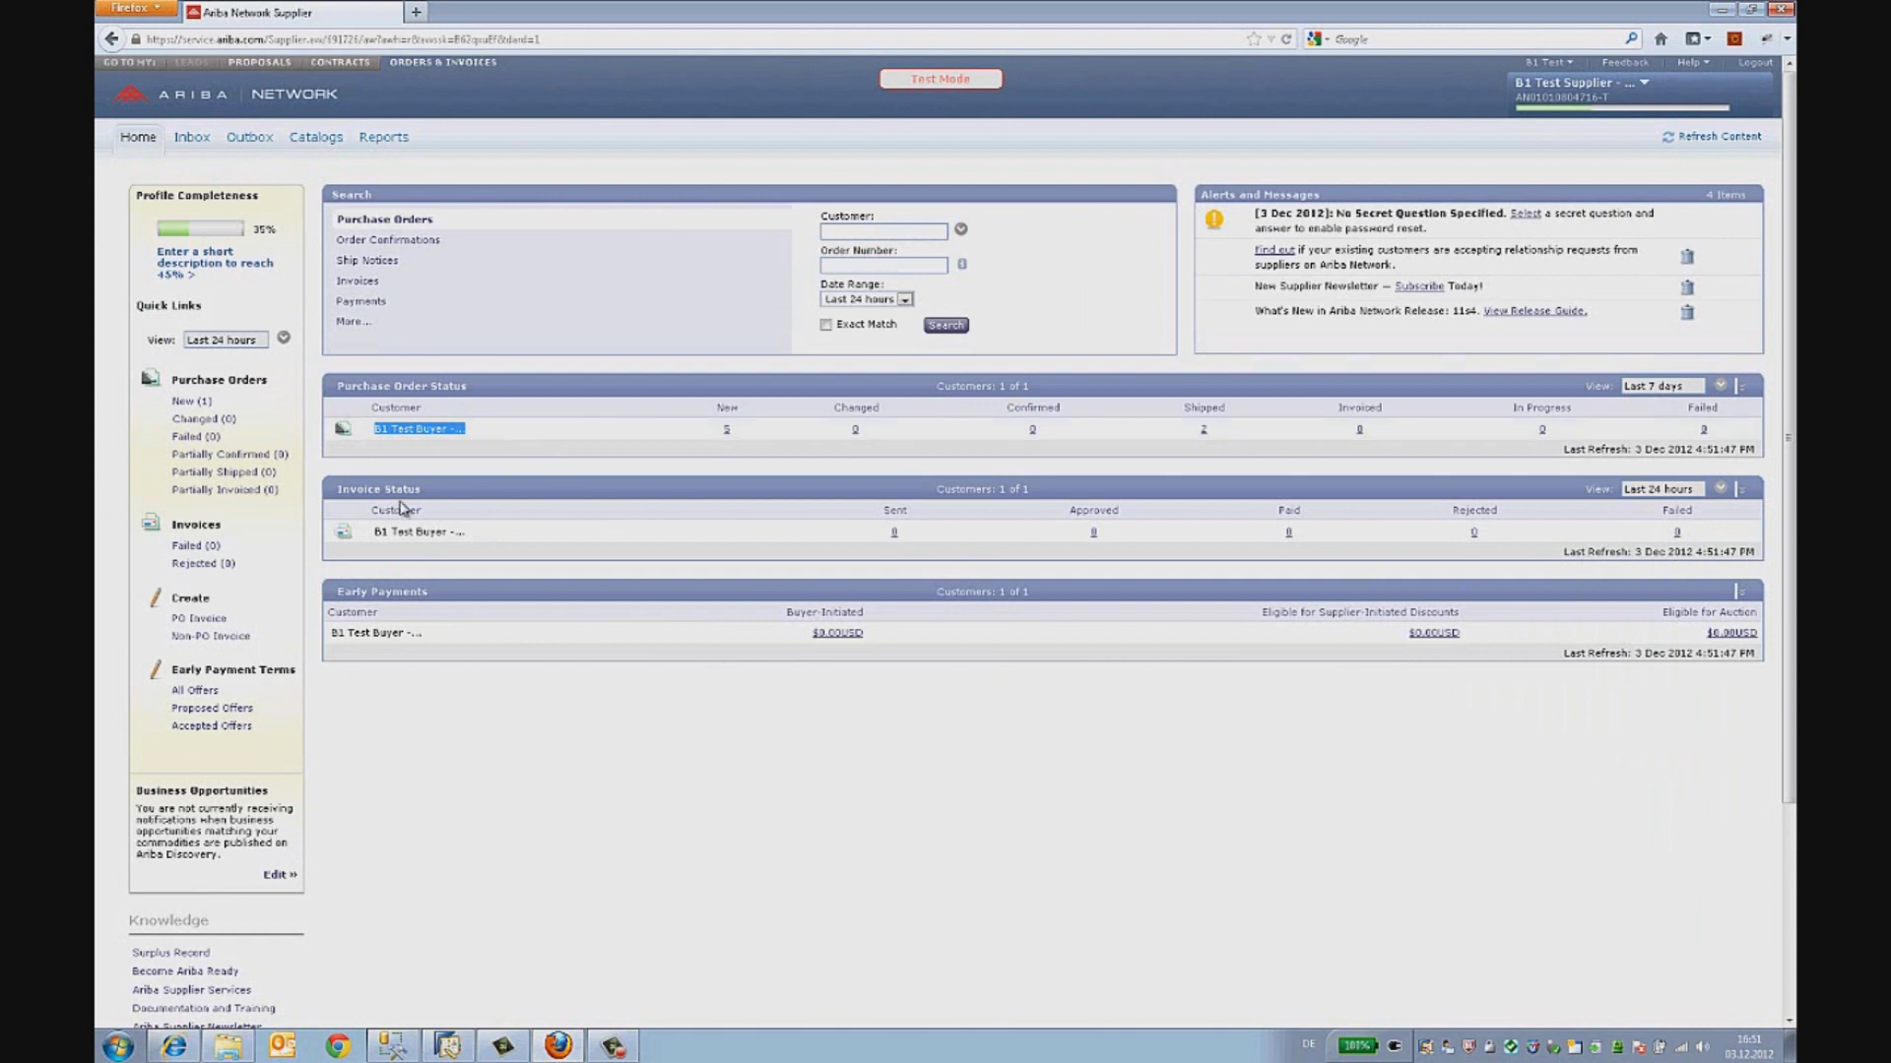
click(187, 402)
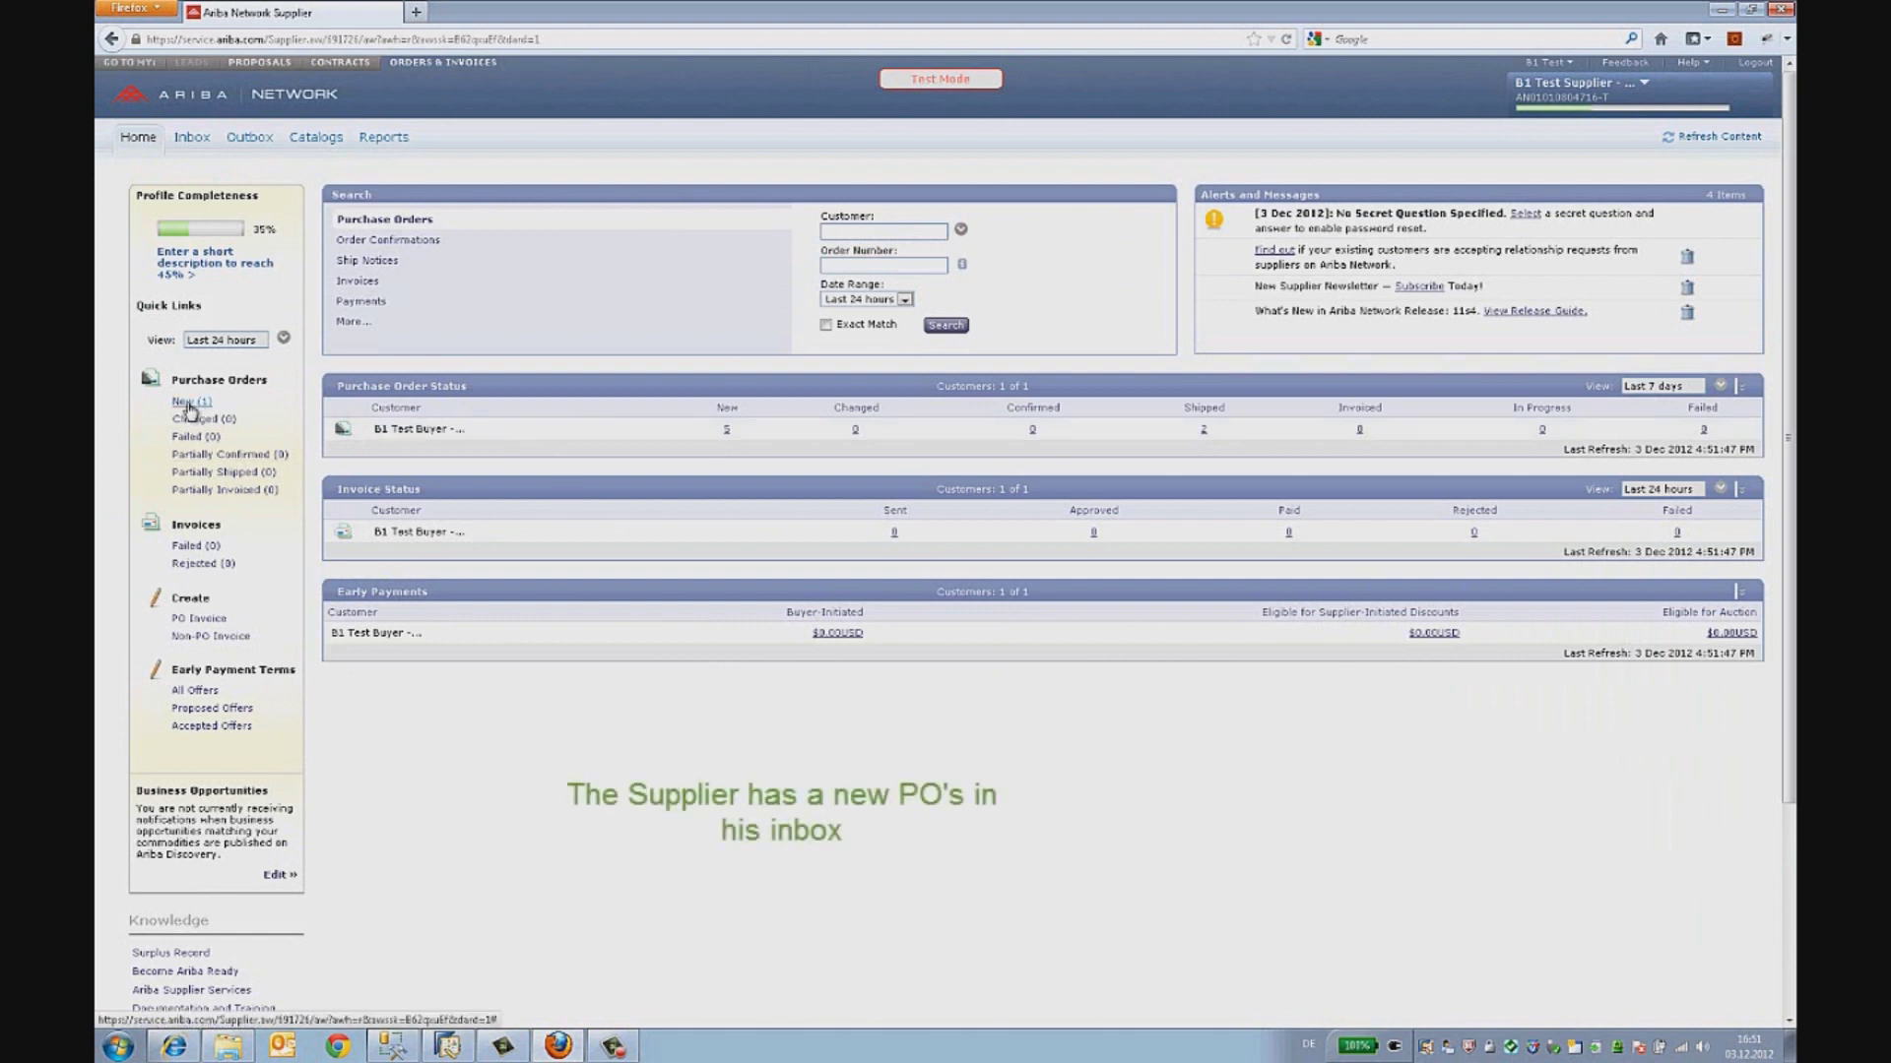
click(187, 403)
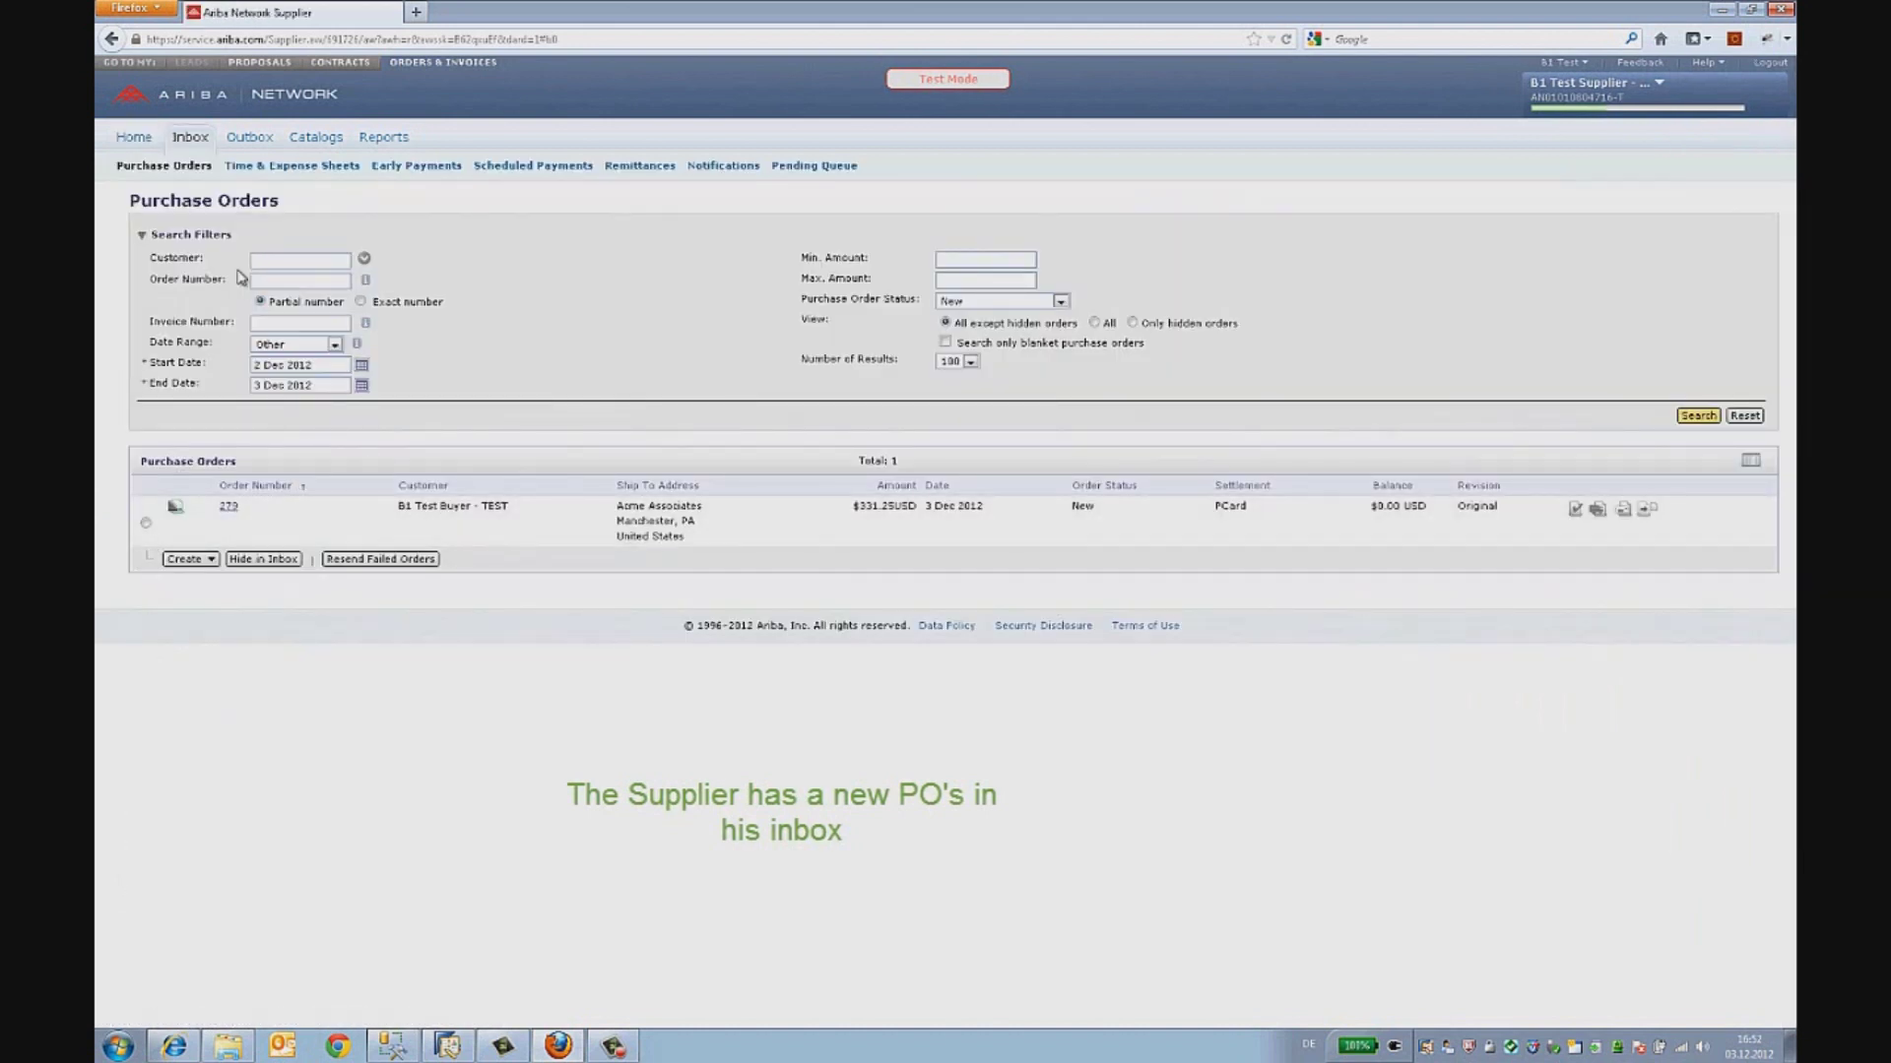
click(230, 508)
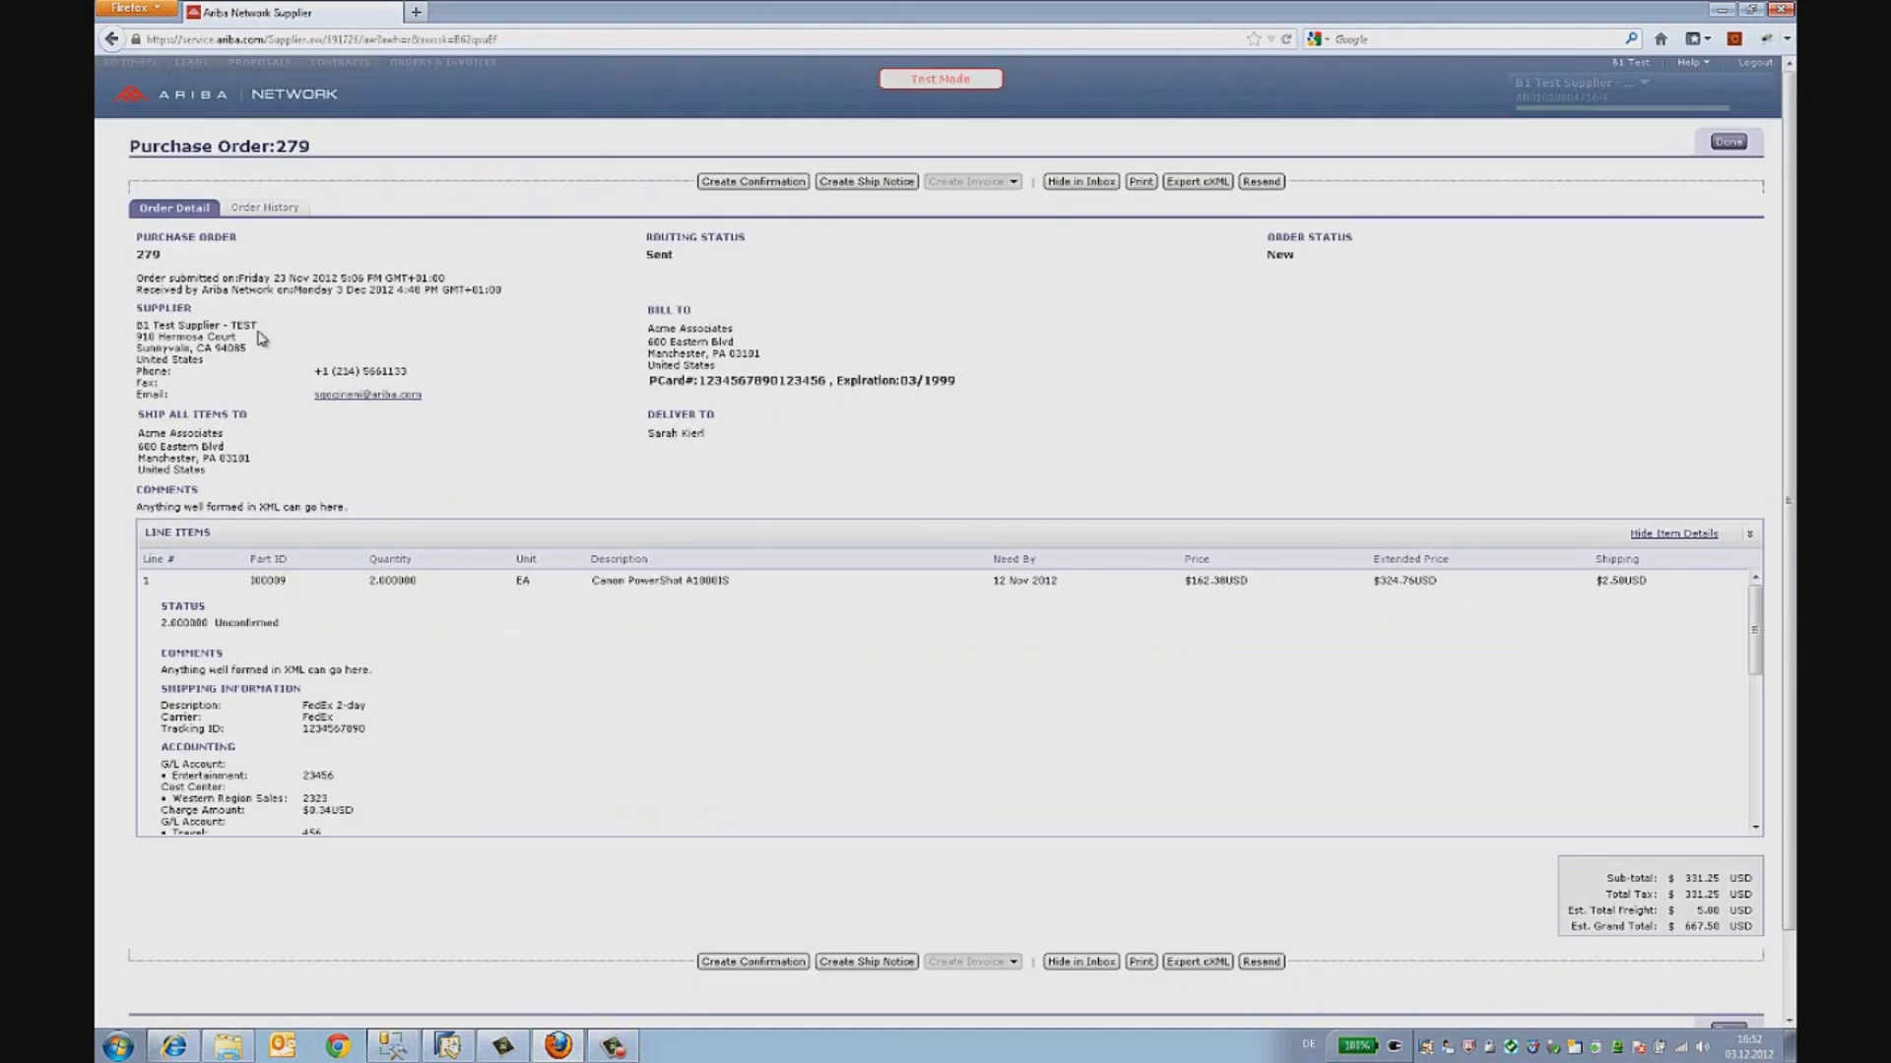
- Review order 279's Canon PowerShot A1000IS and DVD+R Disc 10-Pack history lines, then reopen the order
click(266, 208)
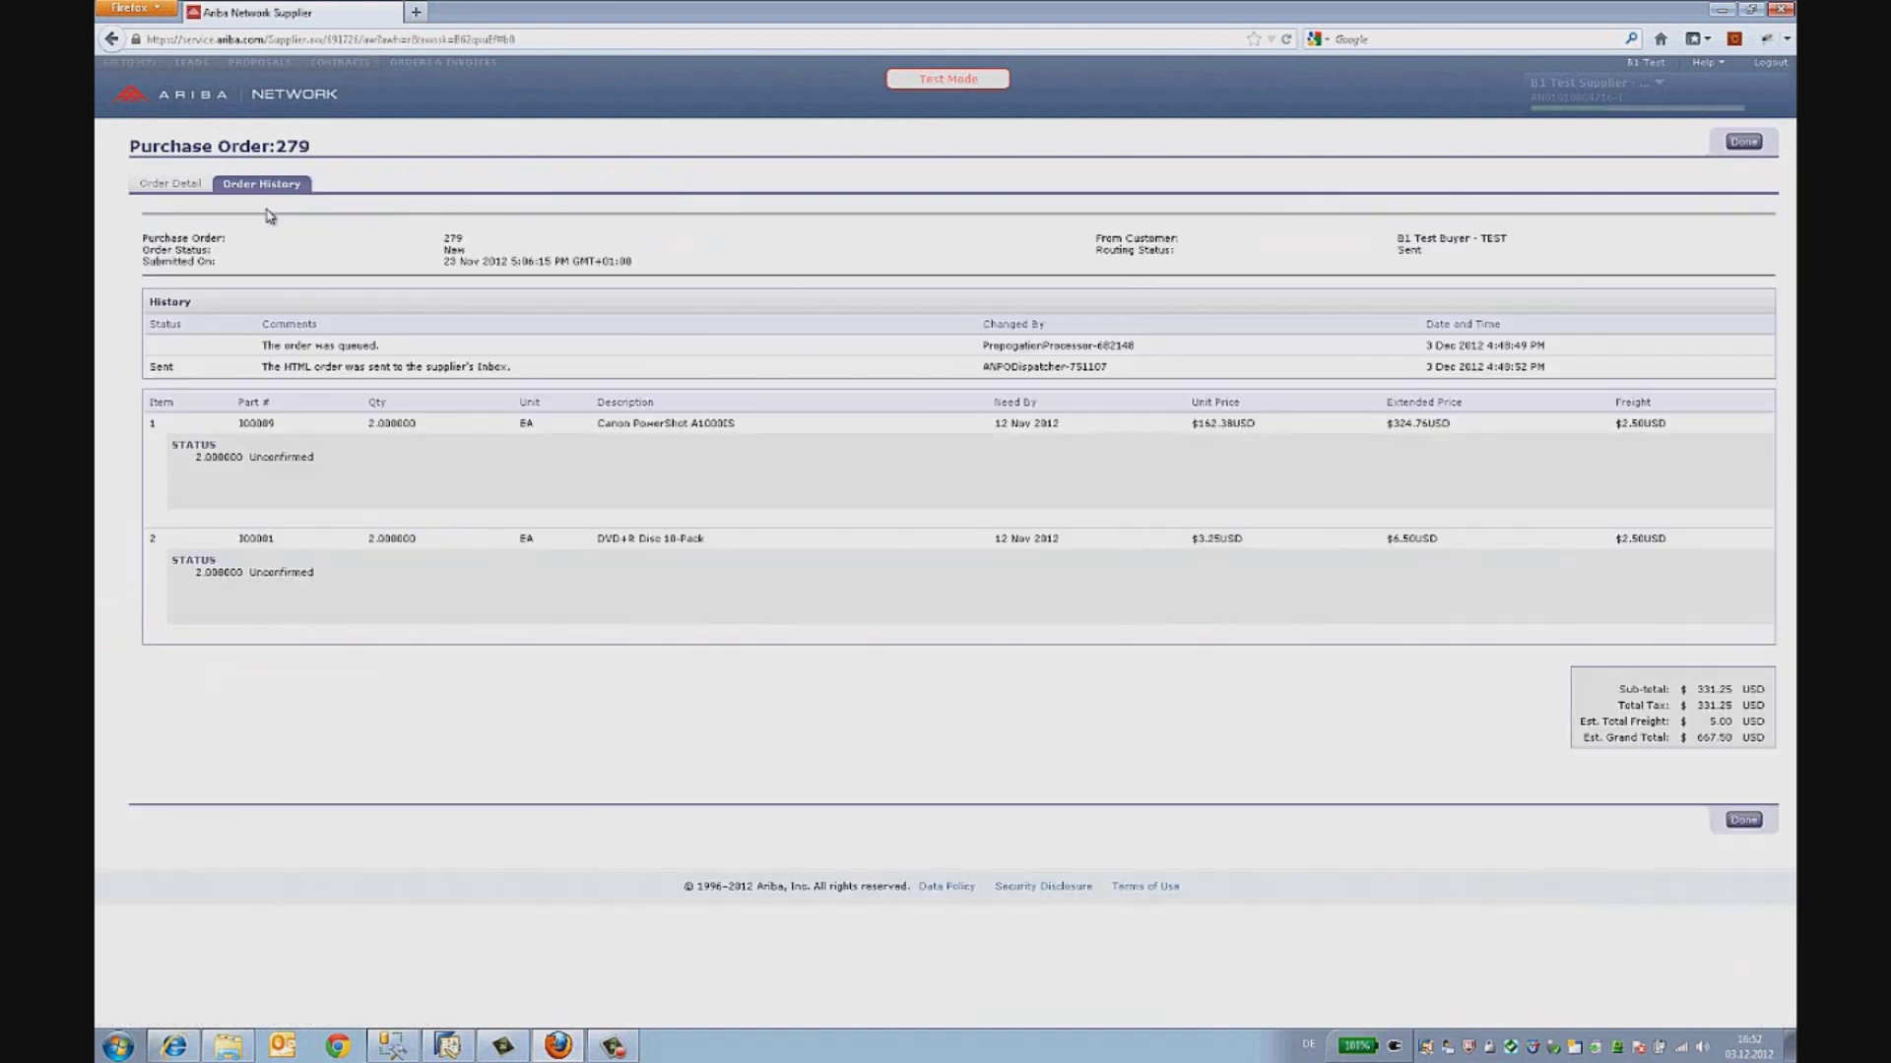
drag(594, 425, 743, 431)
drag(705, 539, 596, 545)
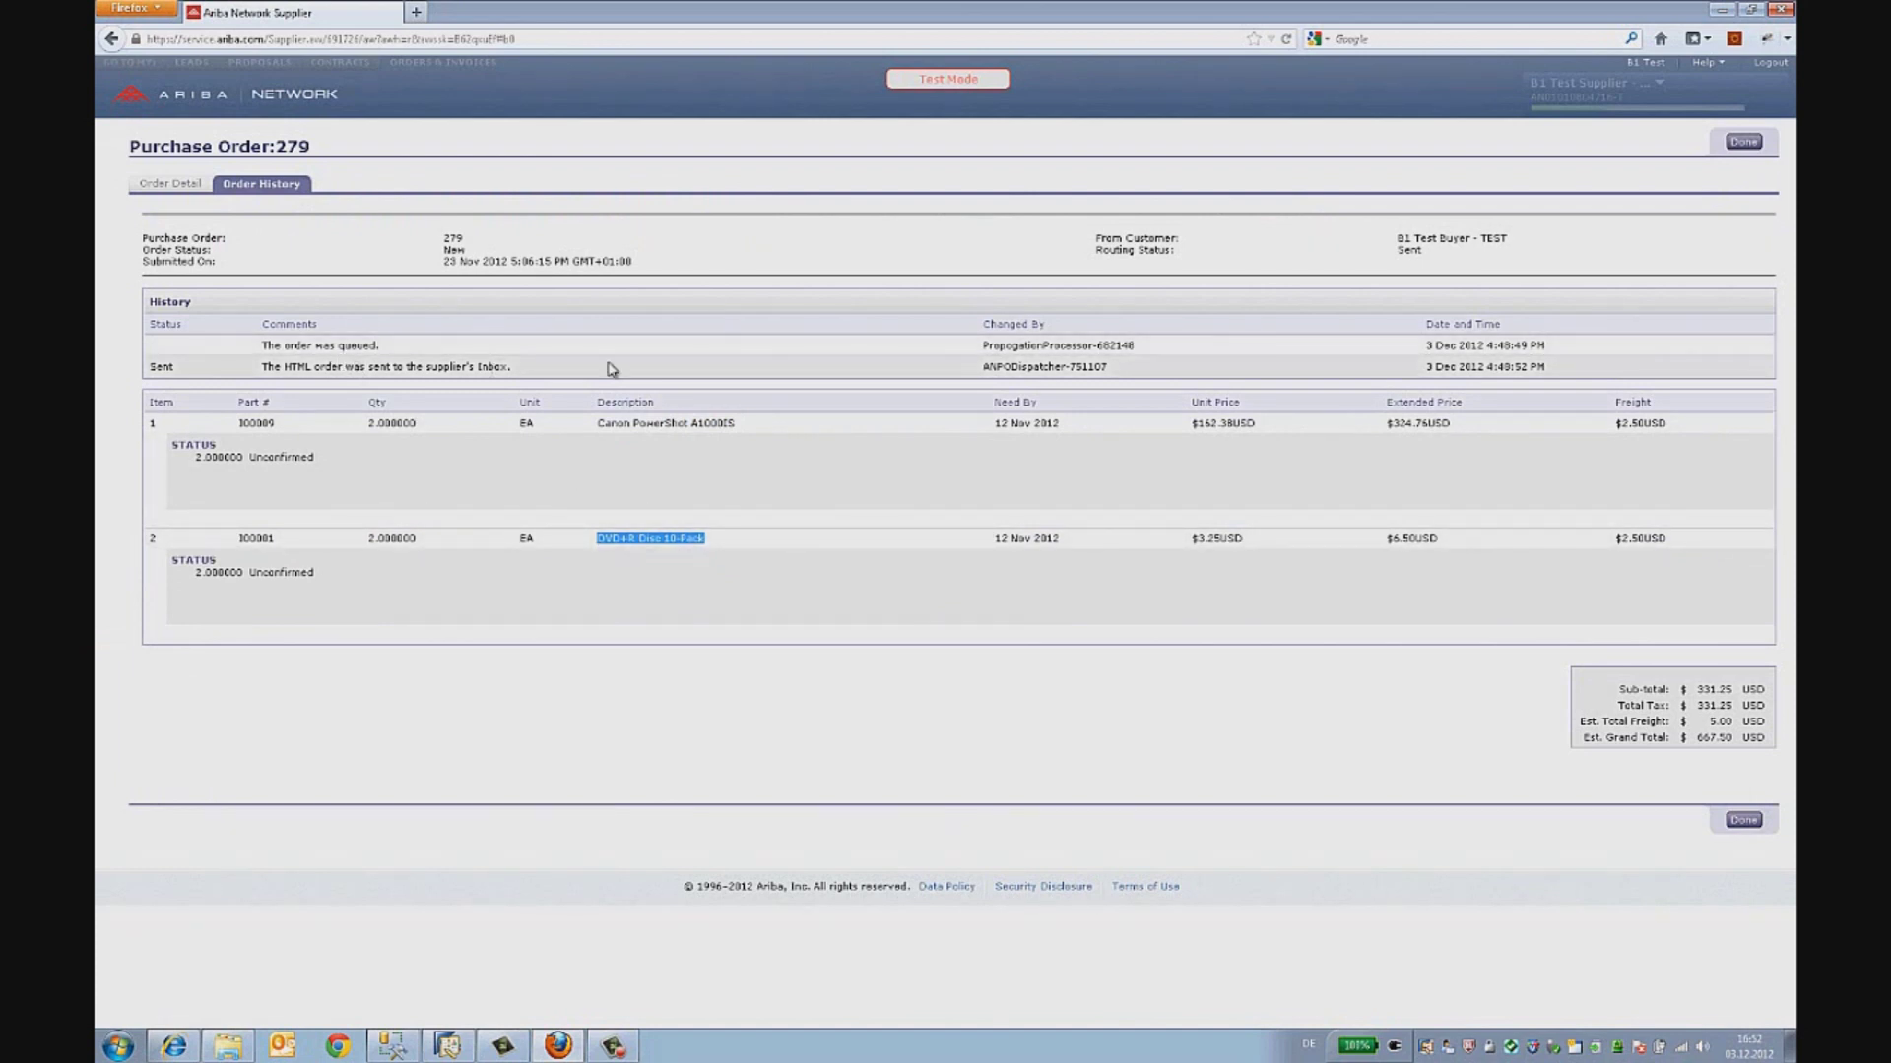
click(1741, 820)
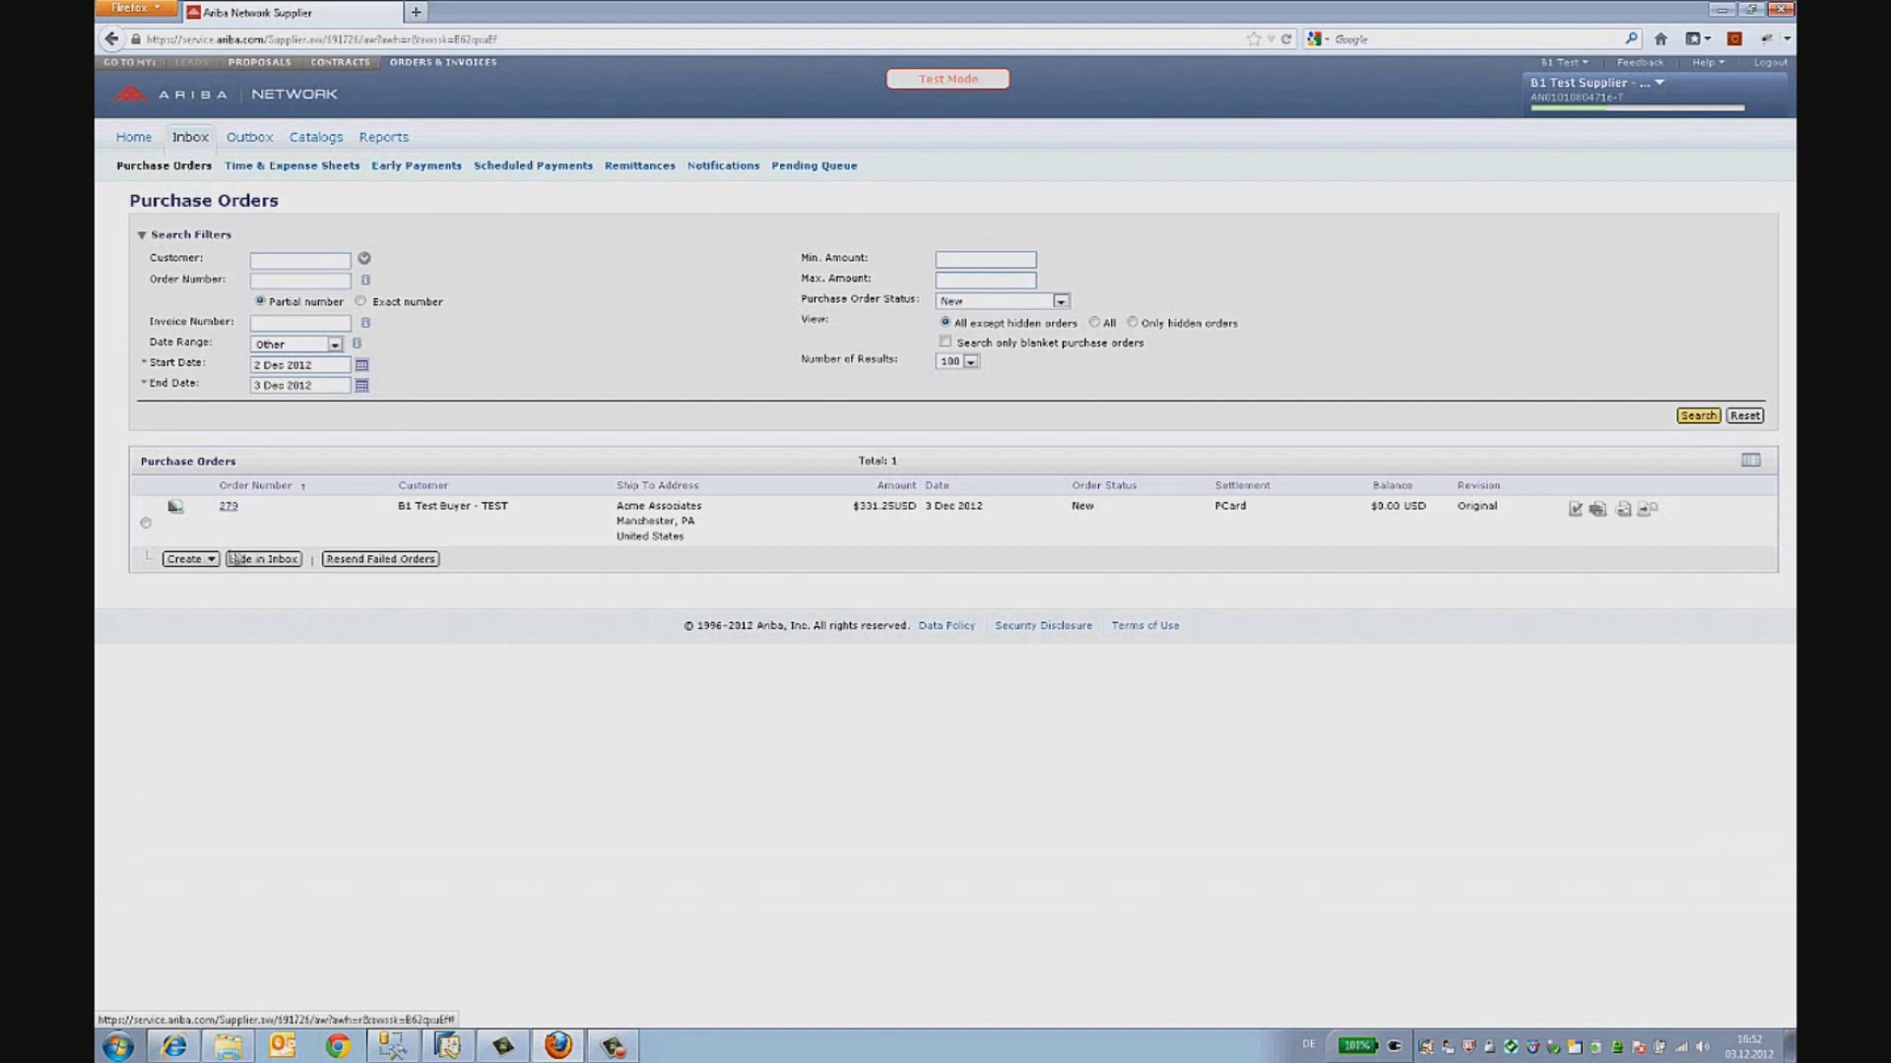
click(230, 508)
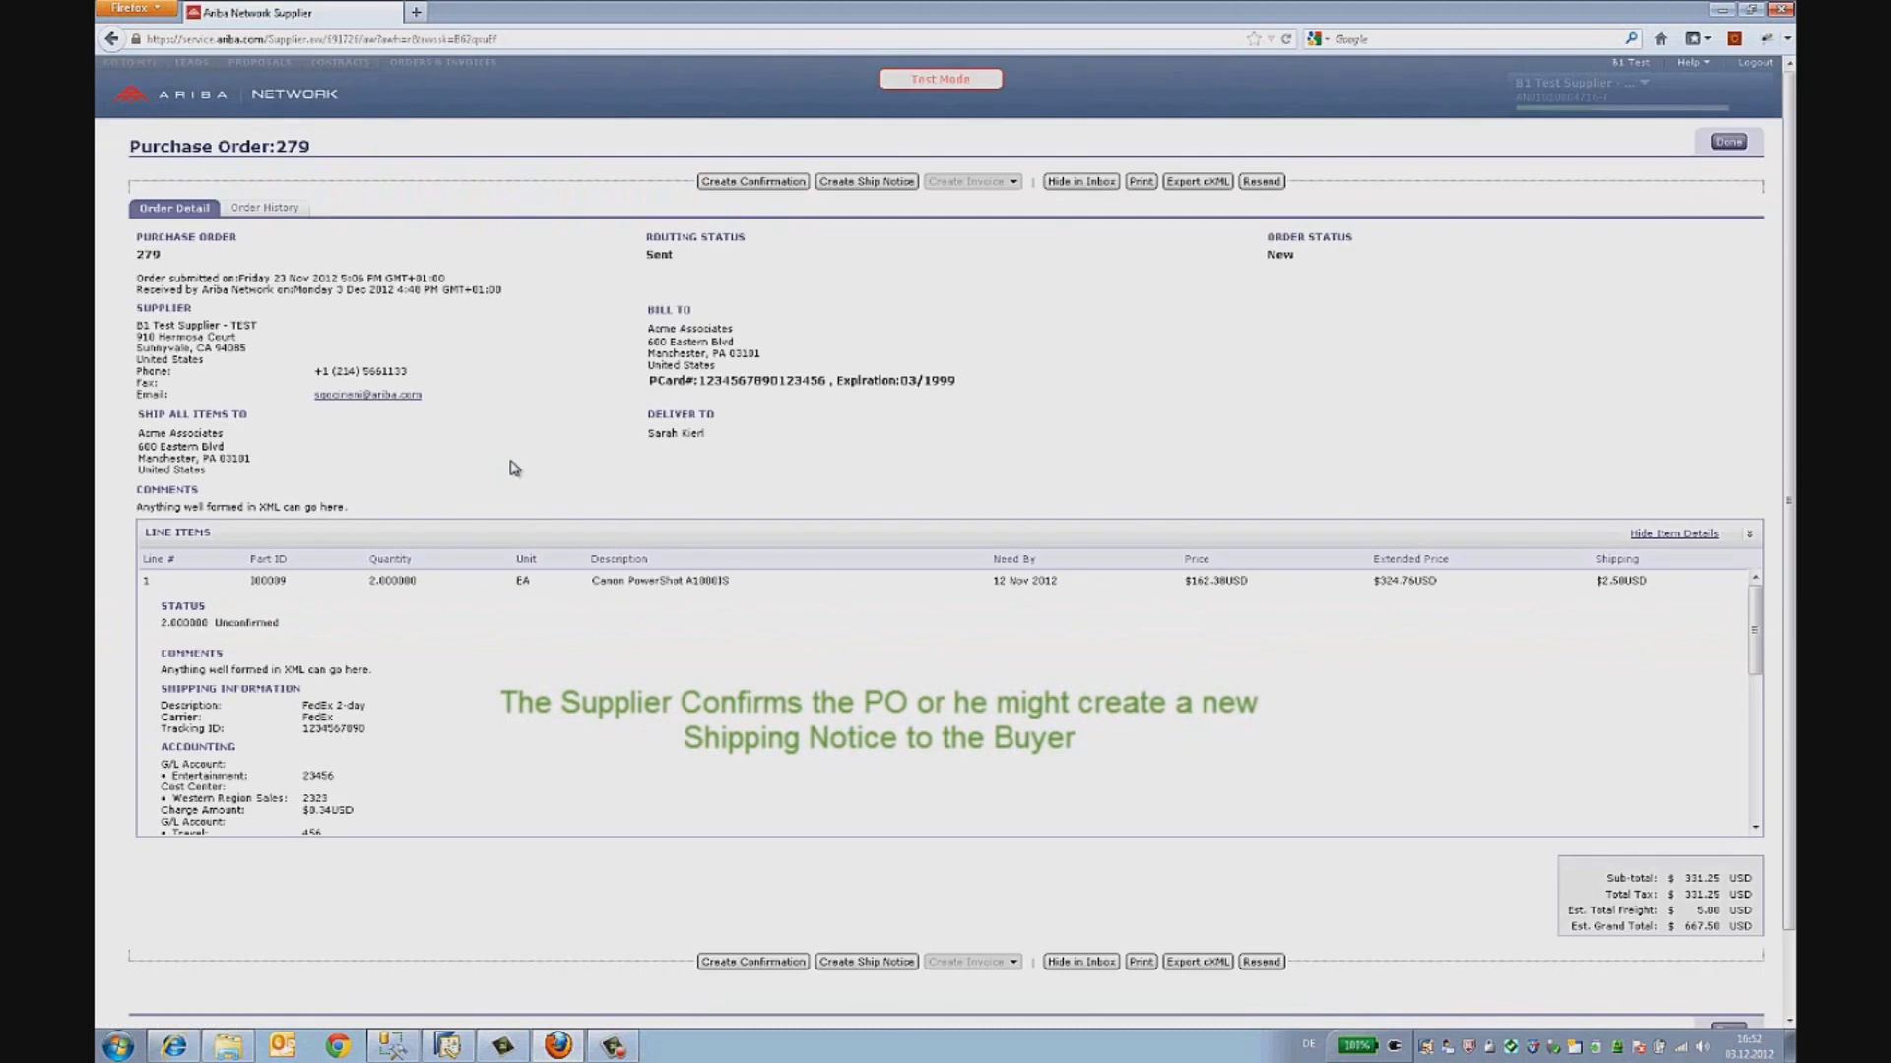
click(854, 180)
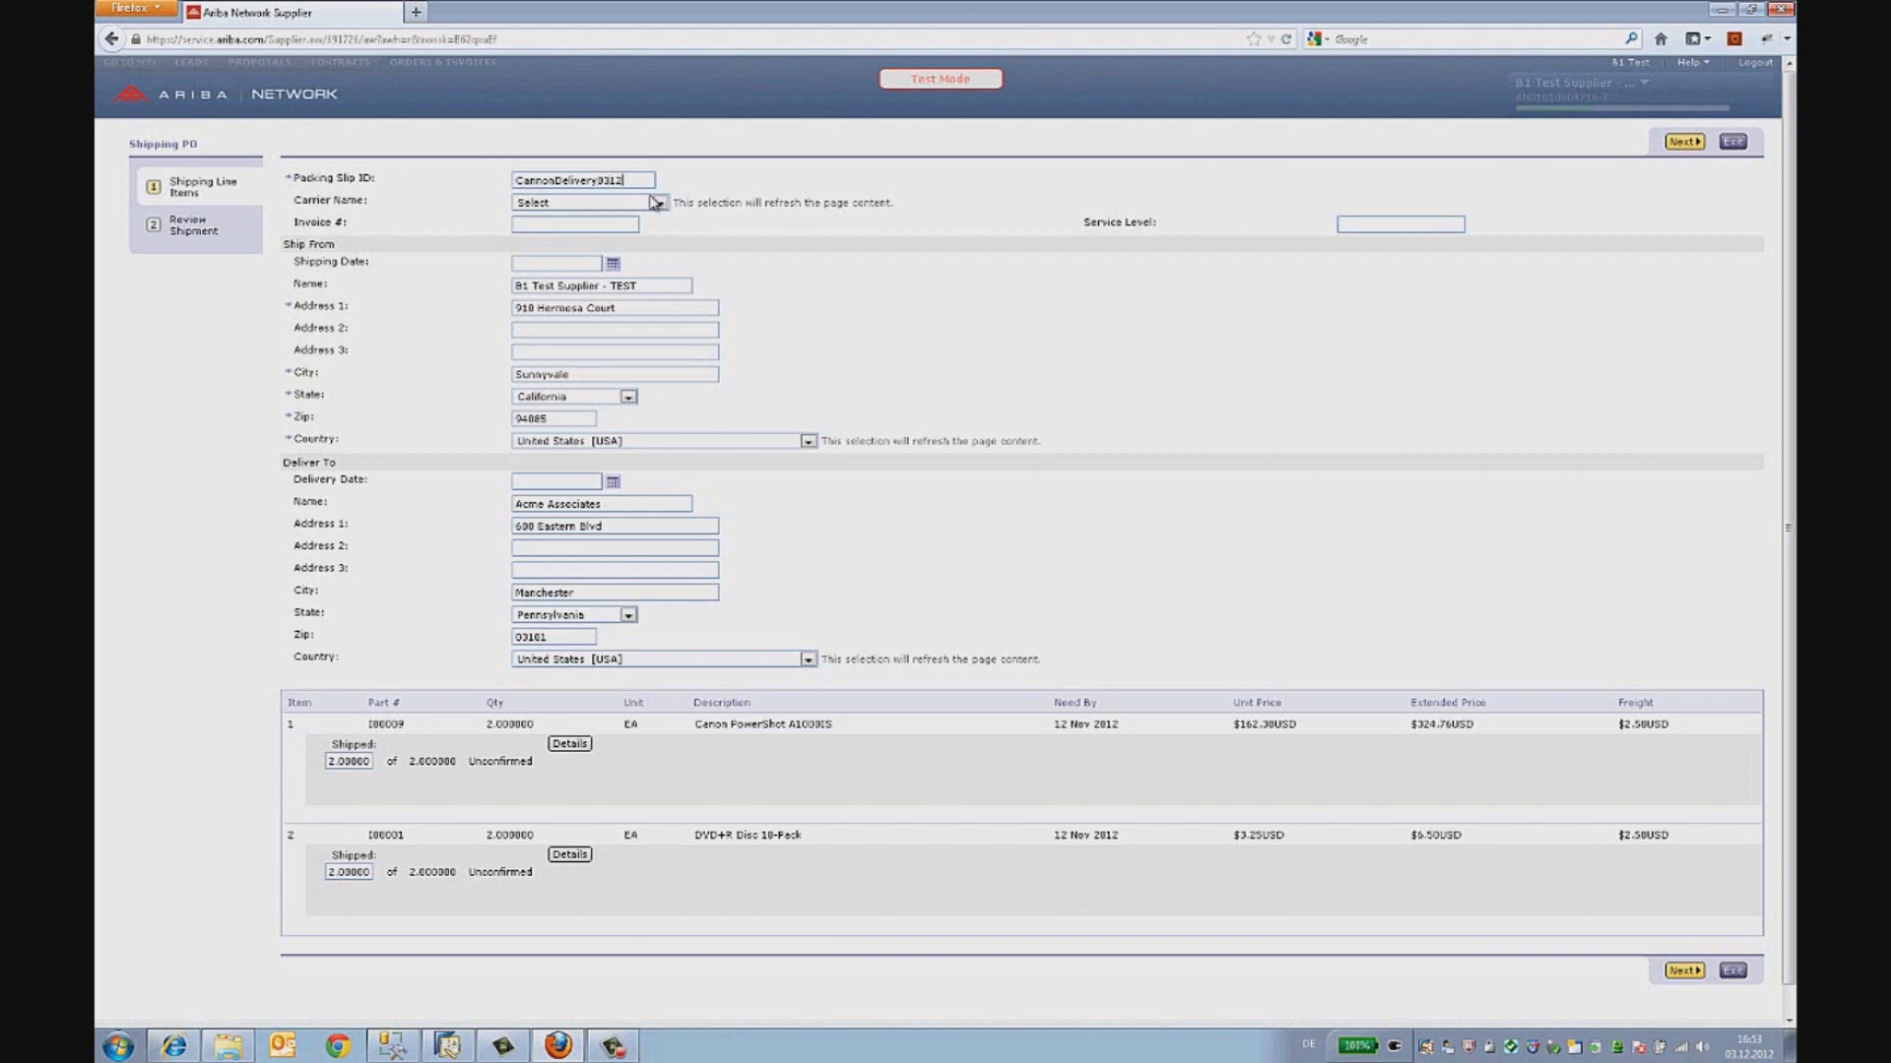
- Set the ship notice's shipping date to 24 Dec 2012
click(612, 264)
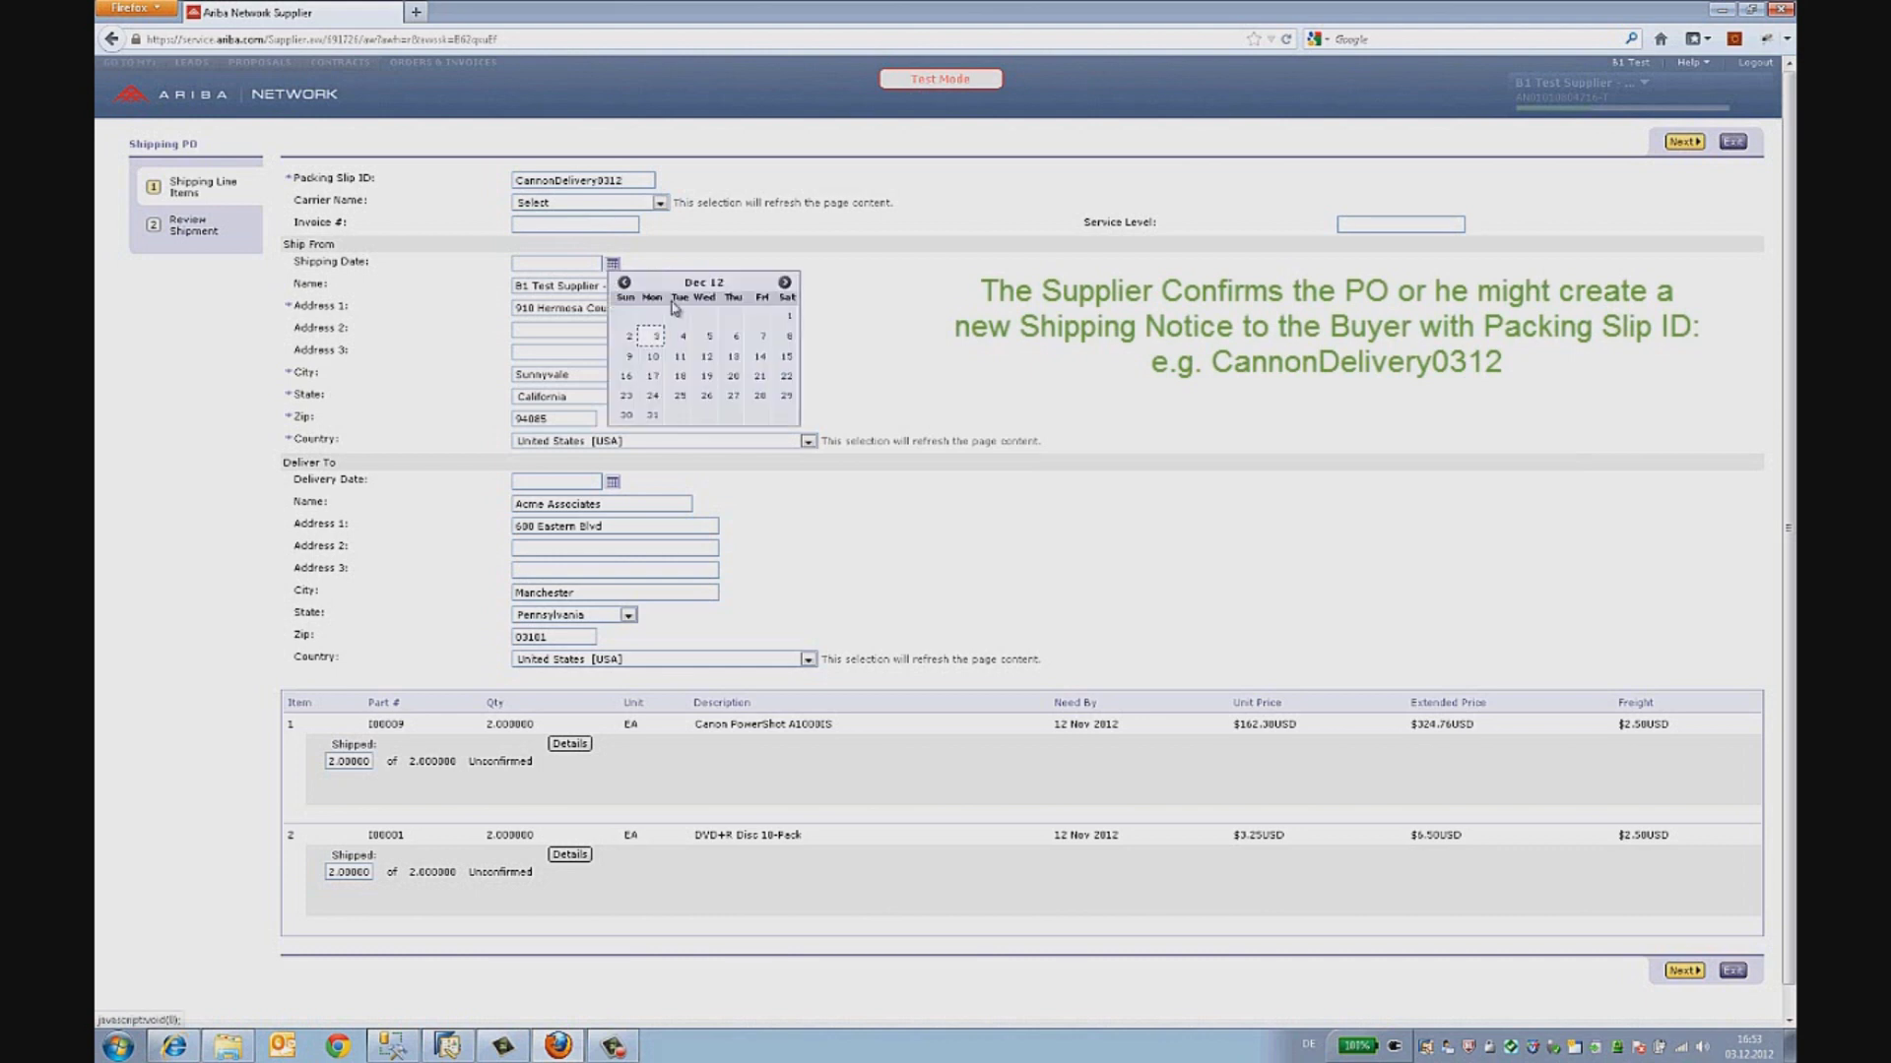
click(680, 396)
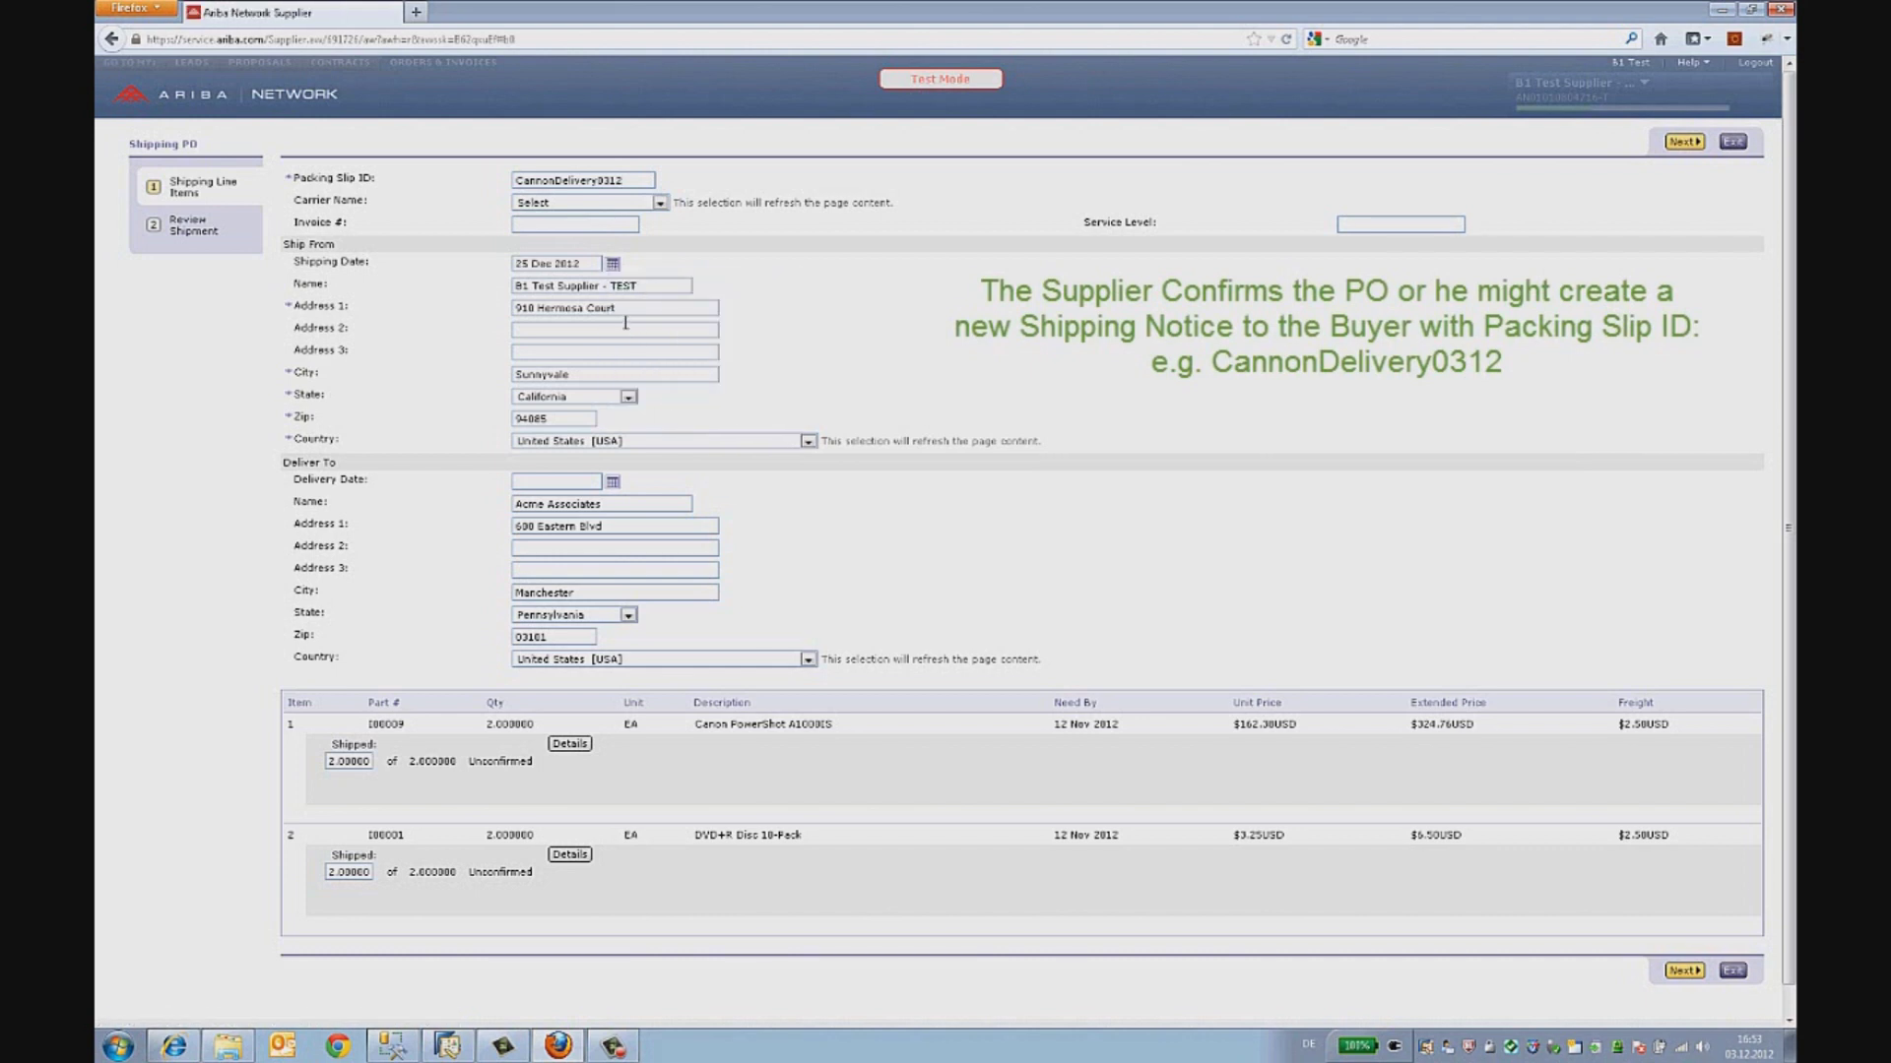
click(612, 264)
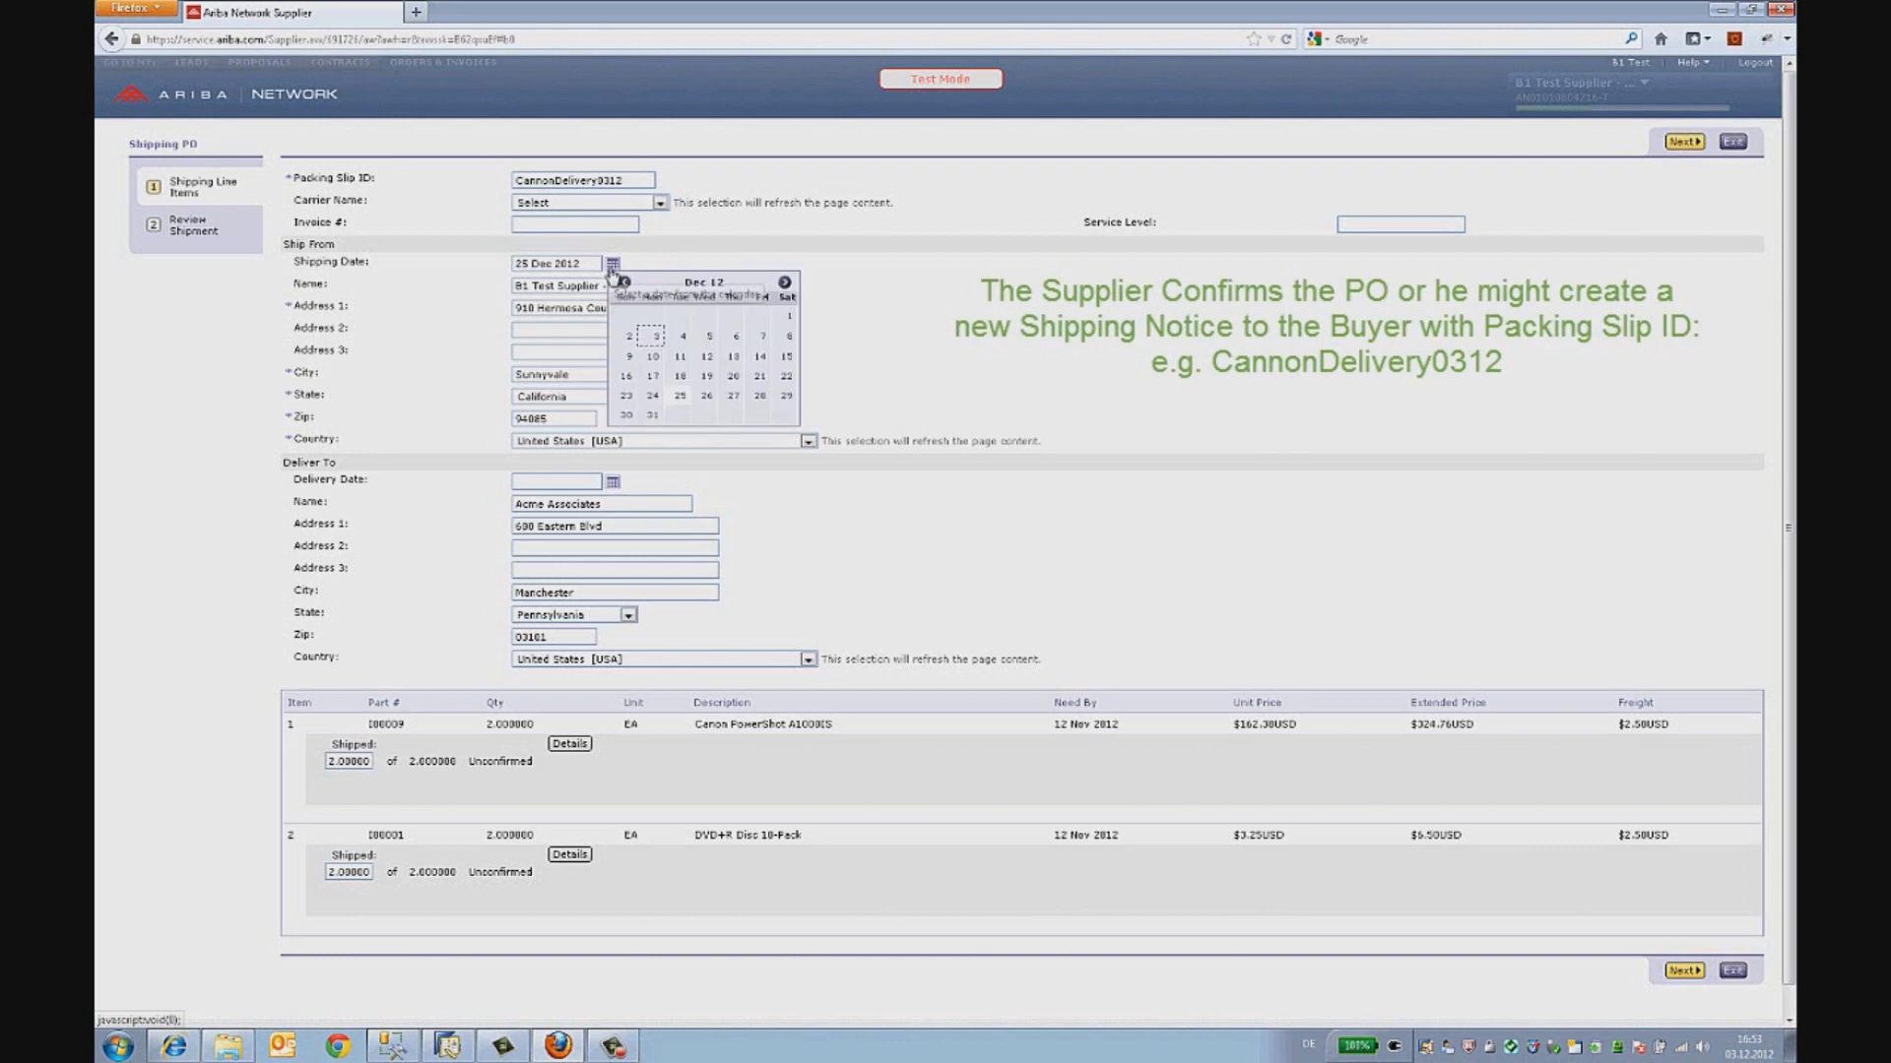
click(652, 396)
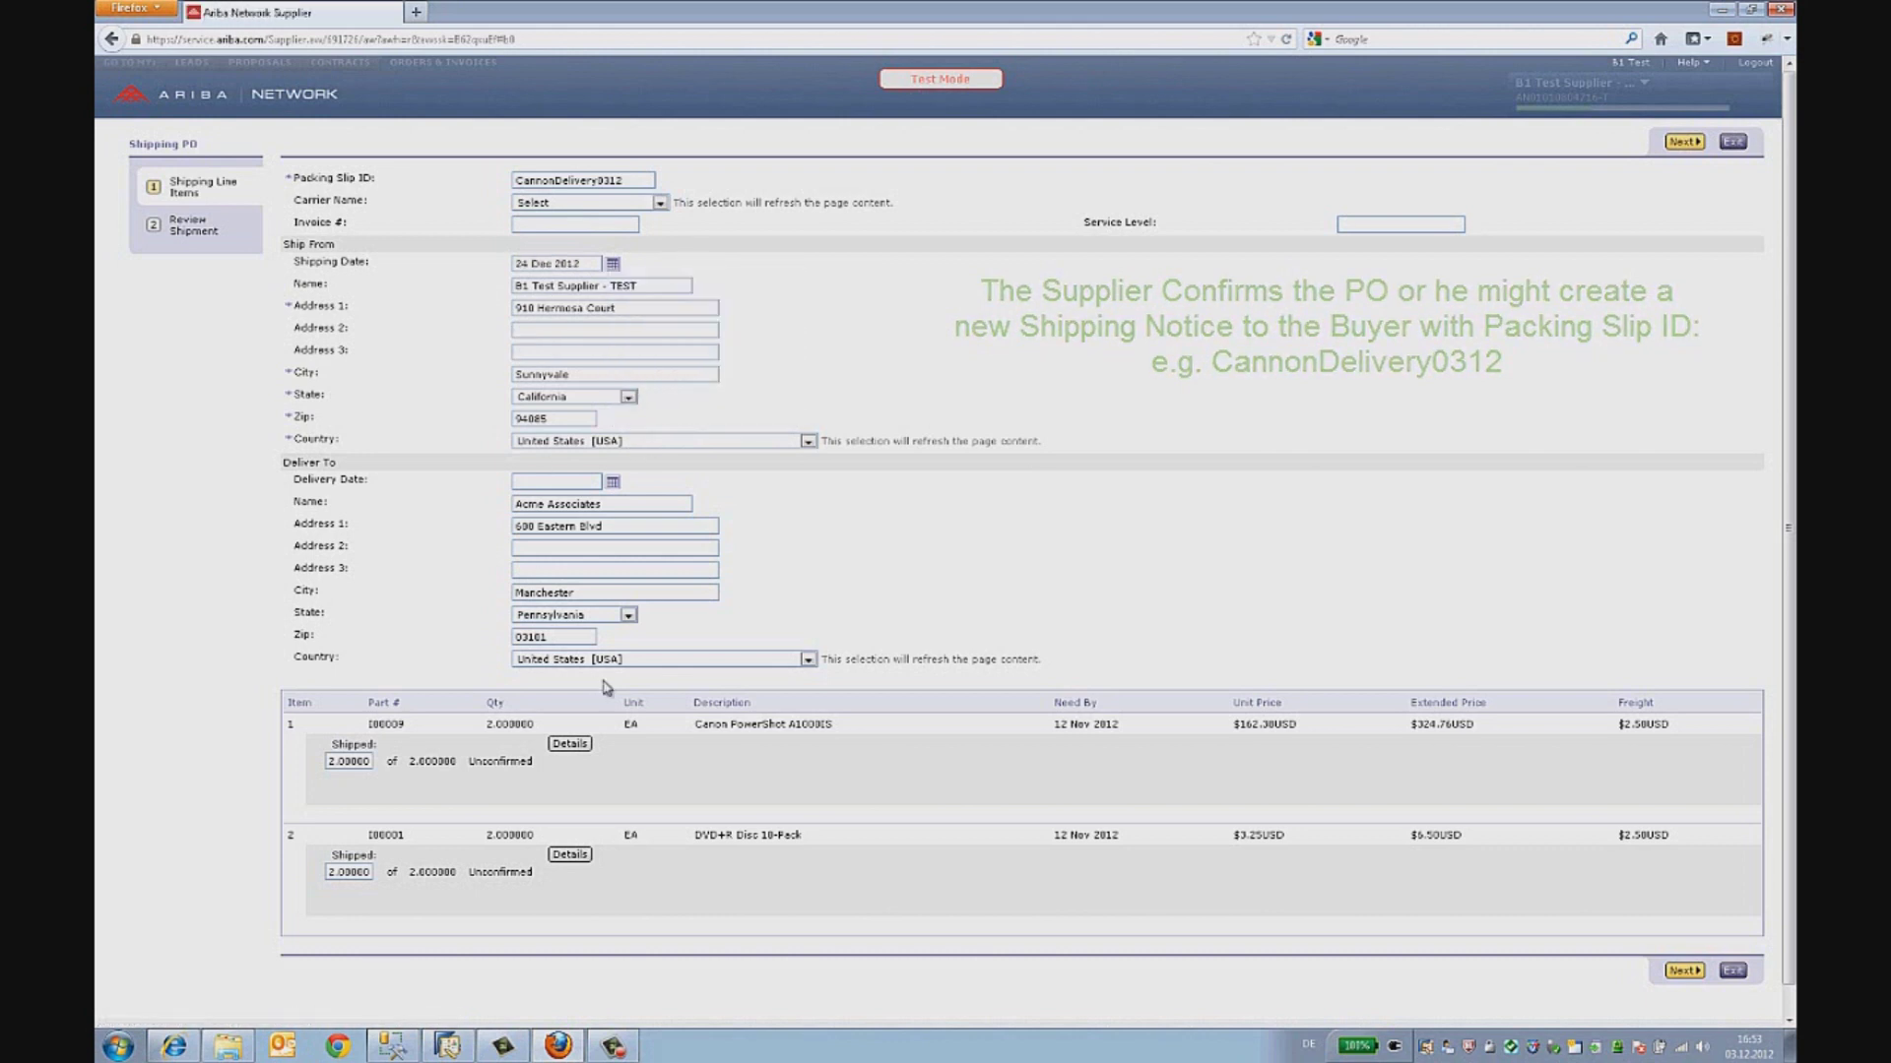
- Set the delivery state to California with a matching zip code, then continue to review
click(598, 617)
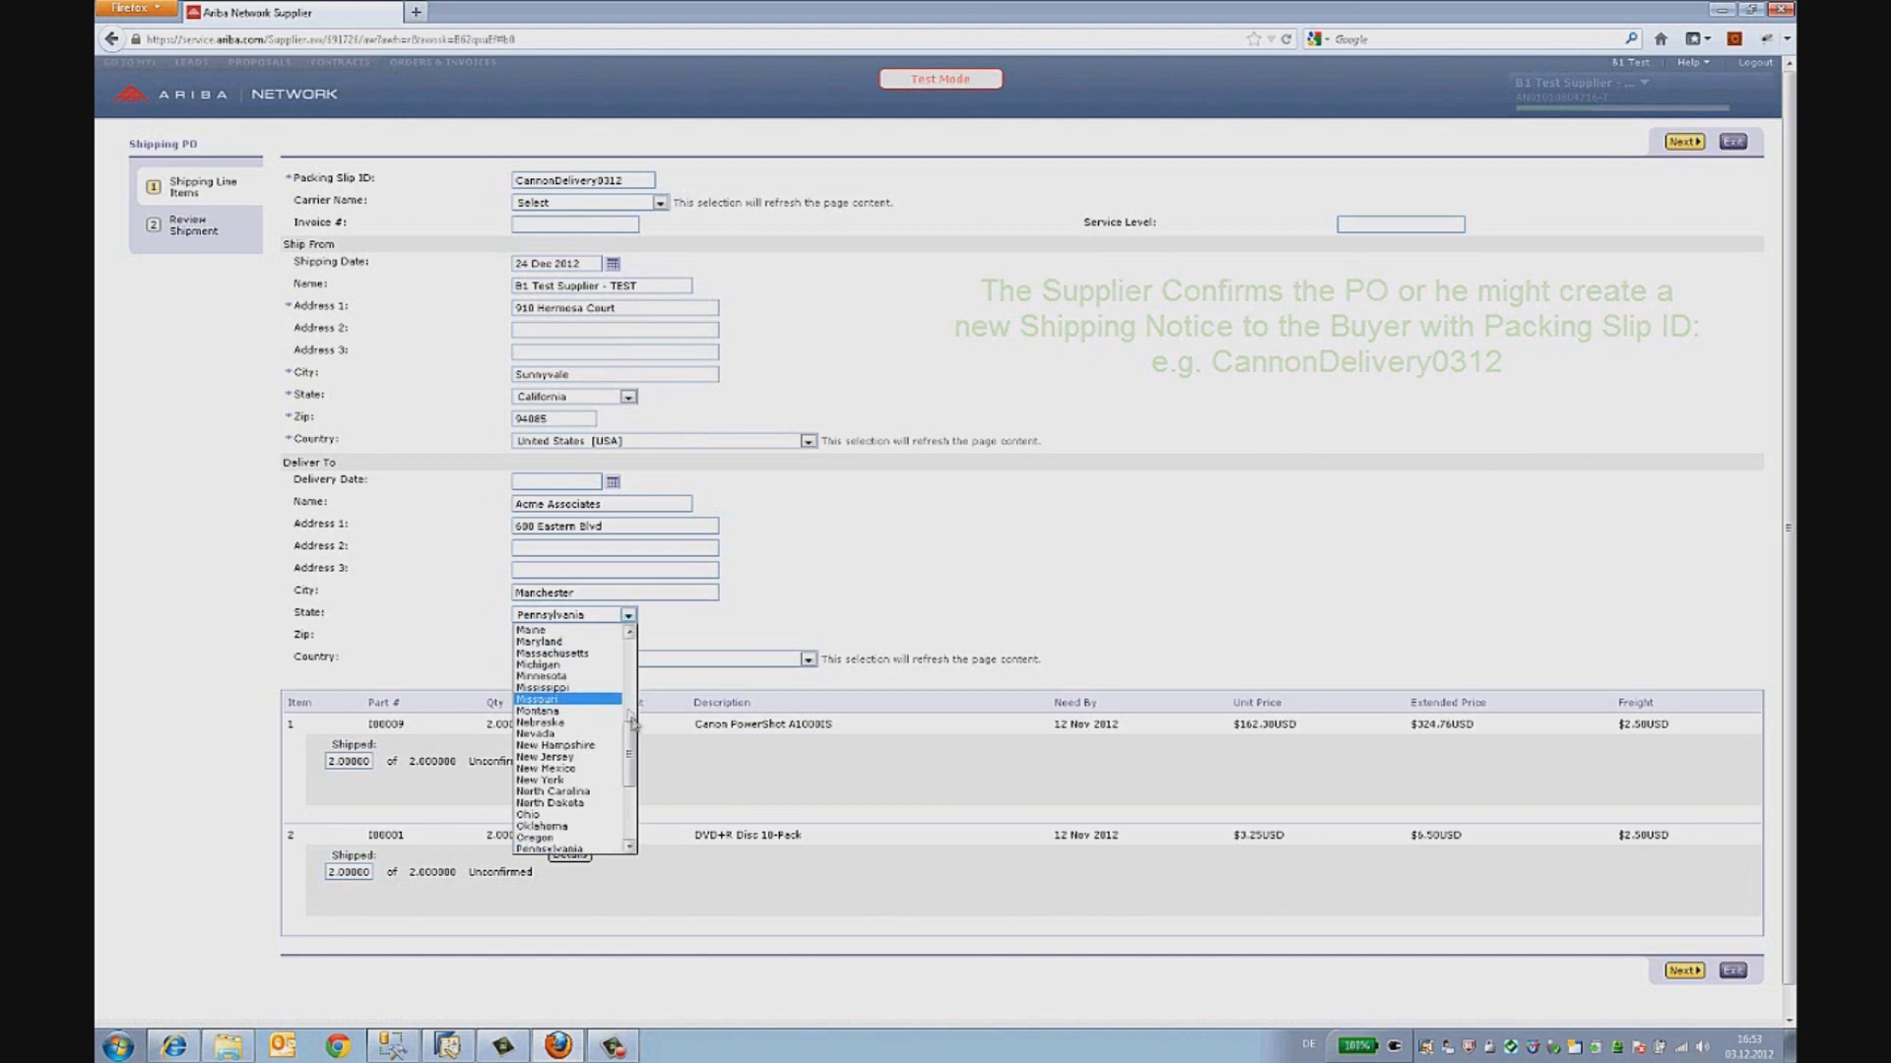
drag(632, 754, 630, 650)
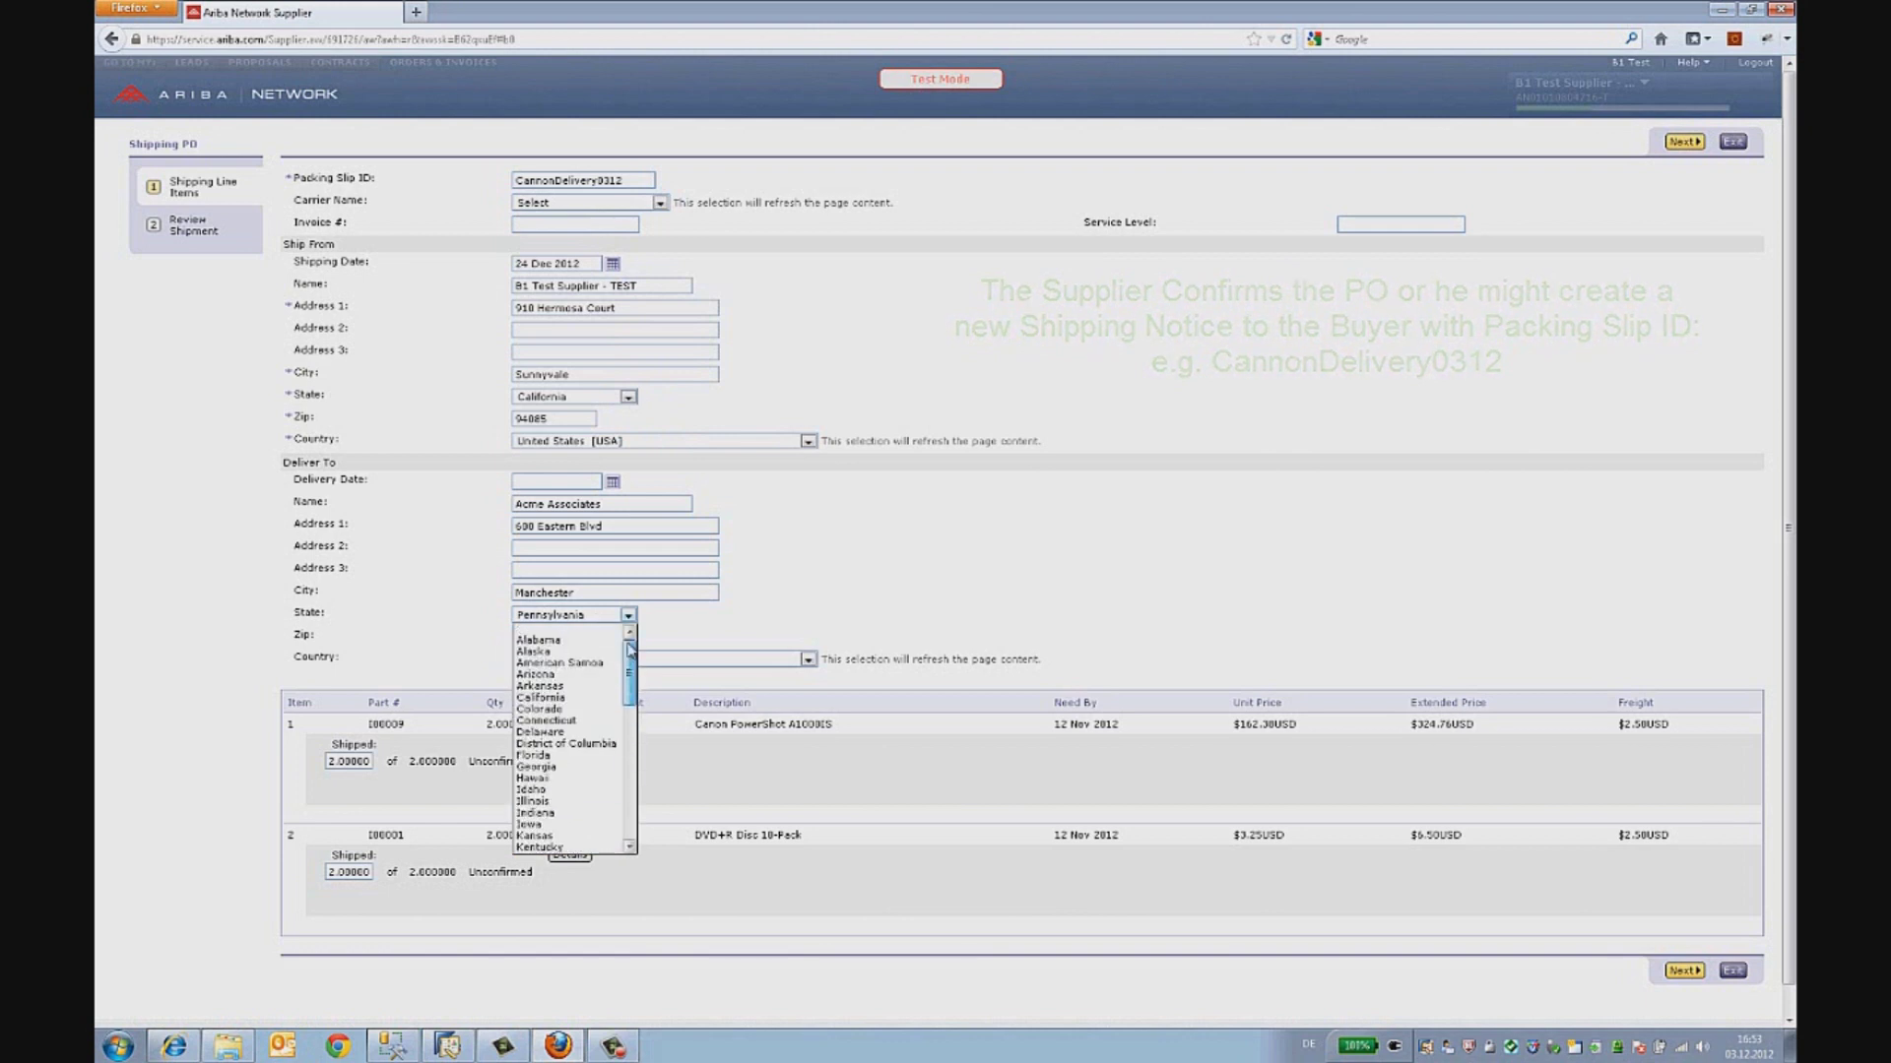
click(542, 697)
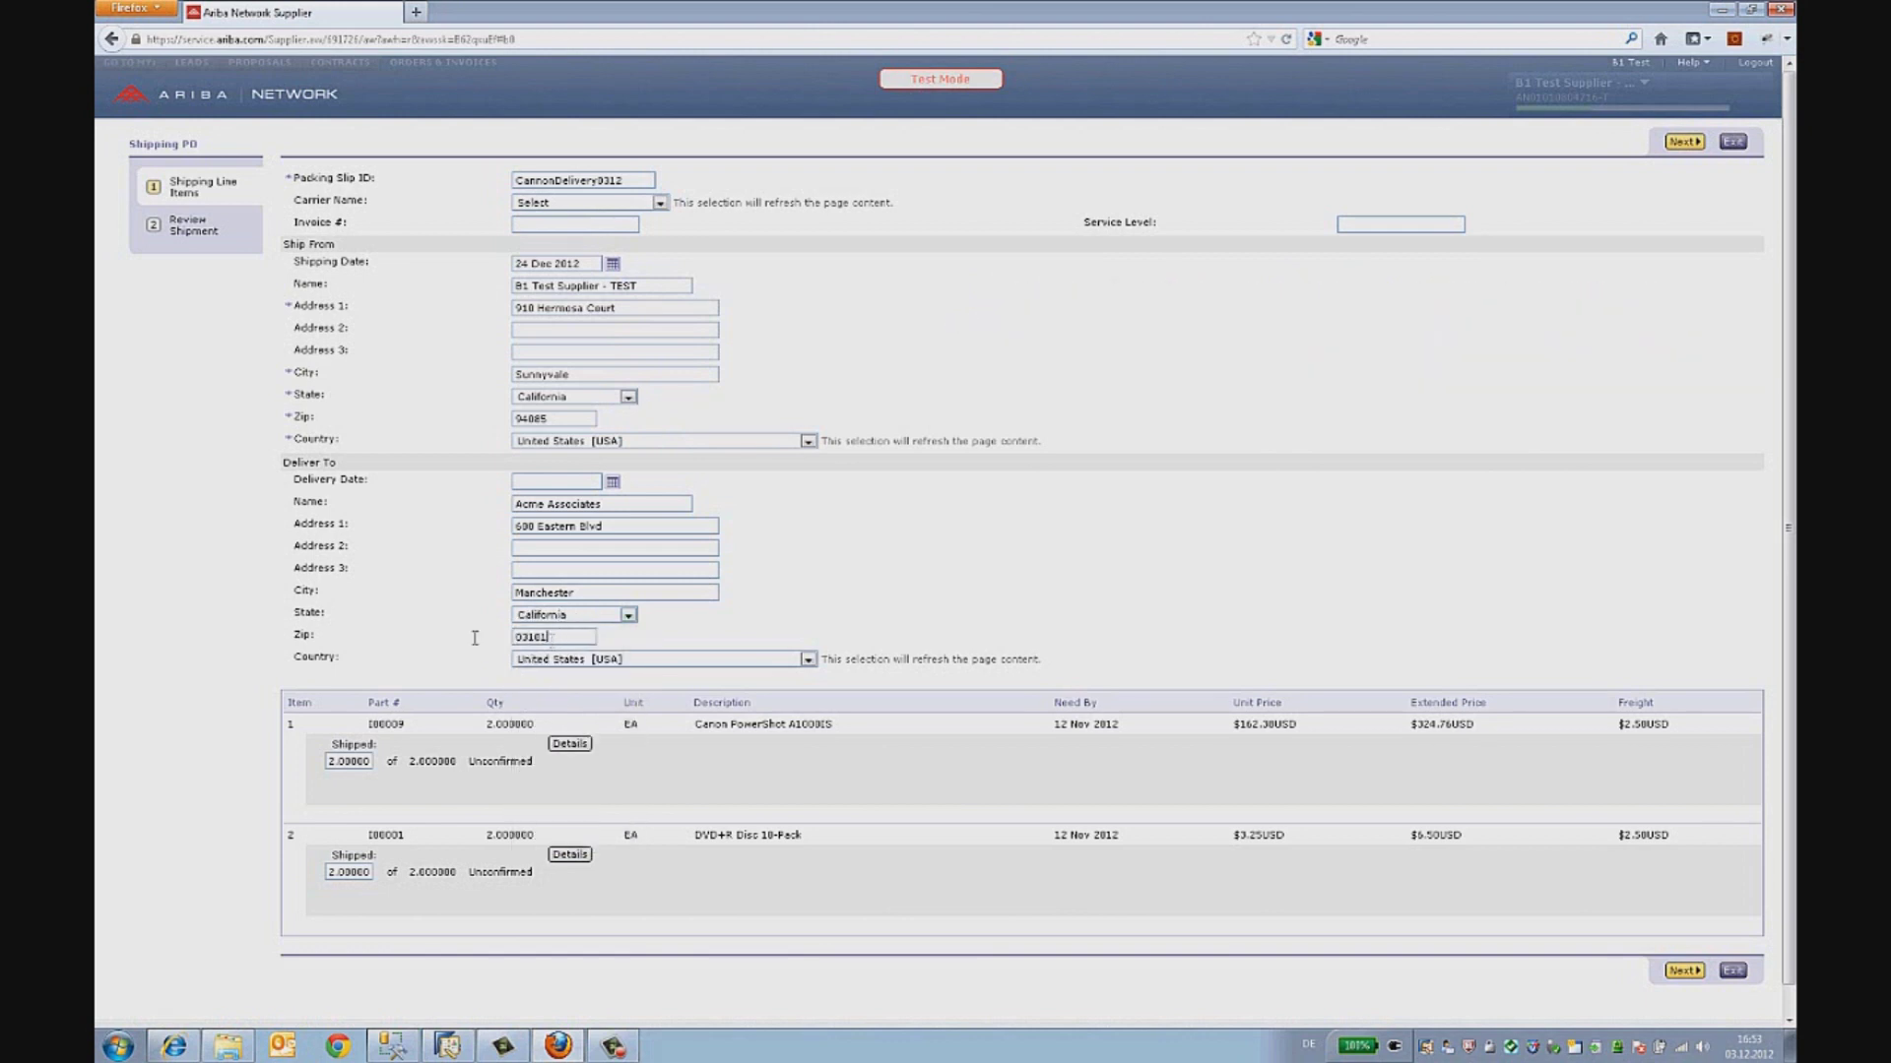
key(ctrl+a)
text(94)
click(1684, 971)
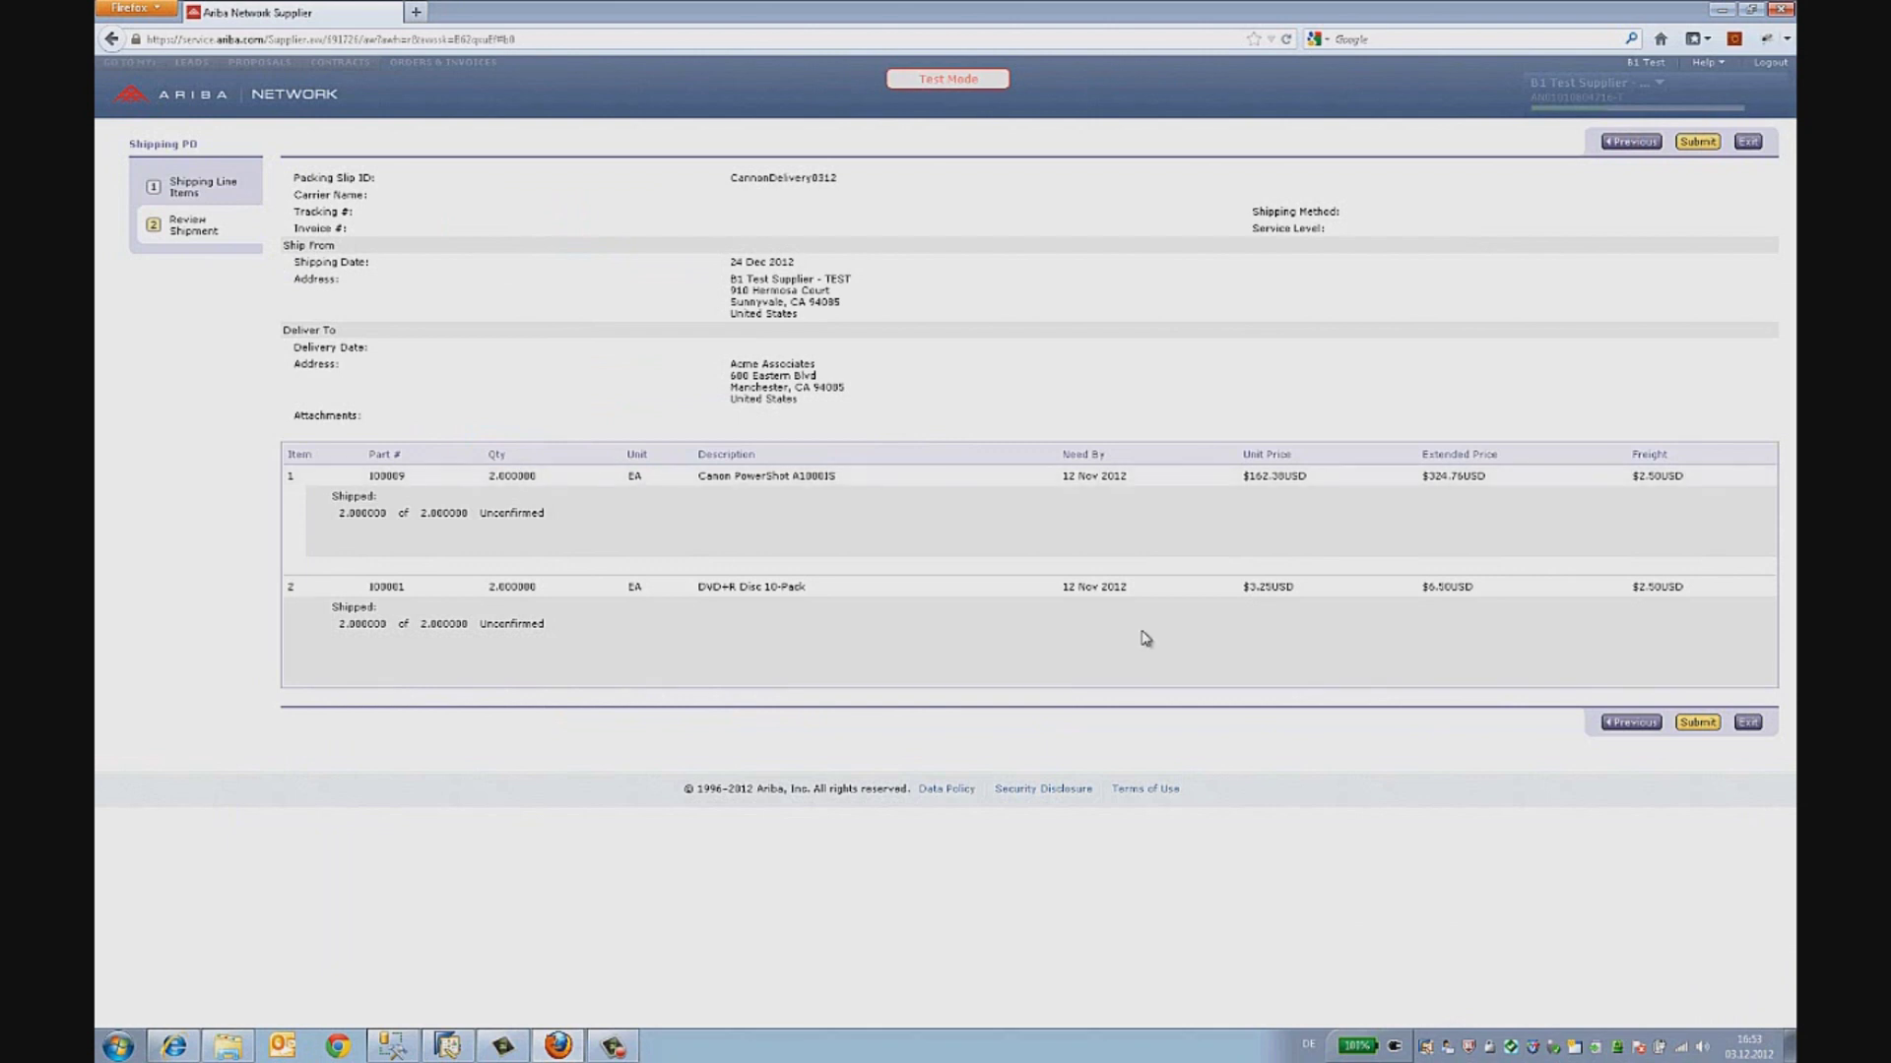
- Submit ship notice CannonDelivery0312 and close order 279 back to the inbox
click(1705, 724)
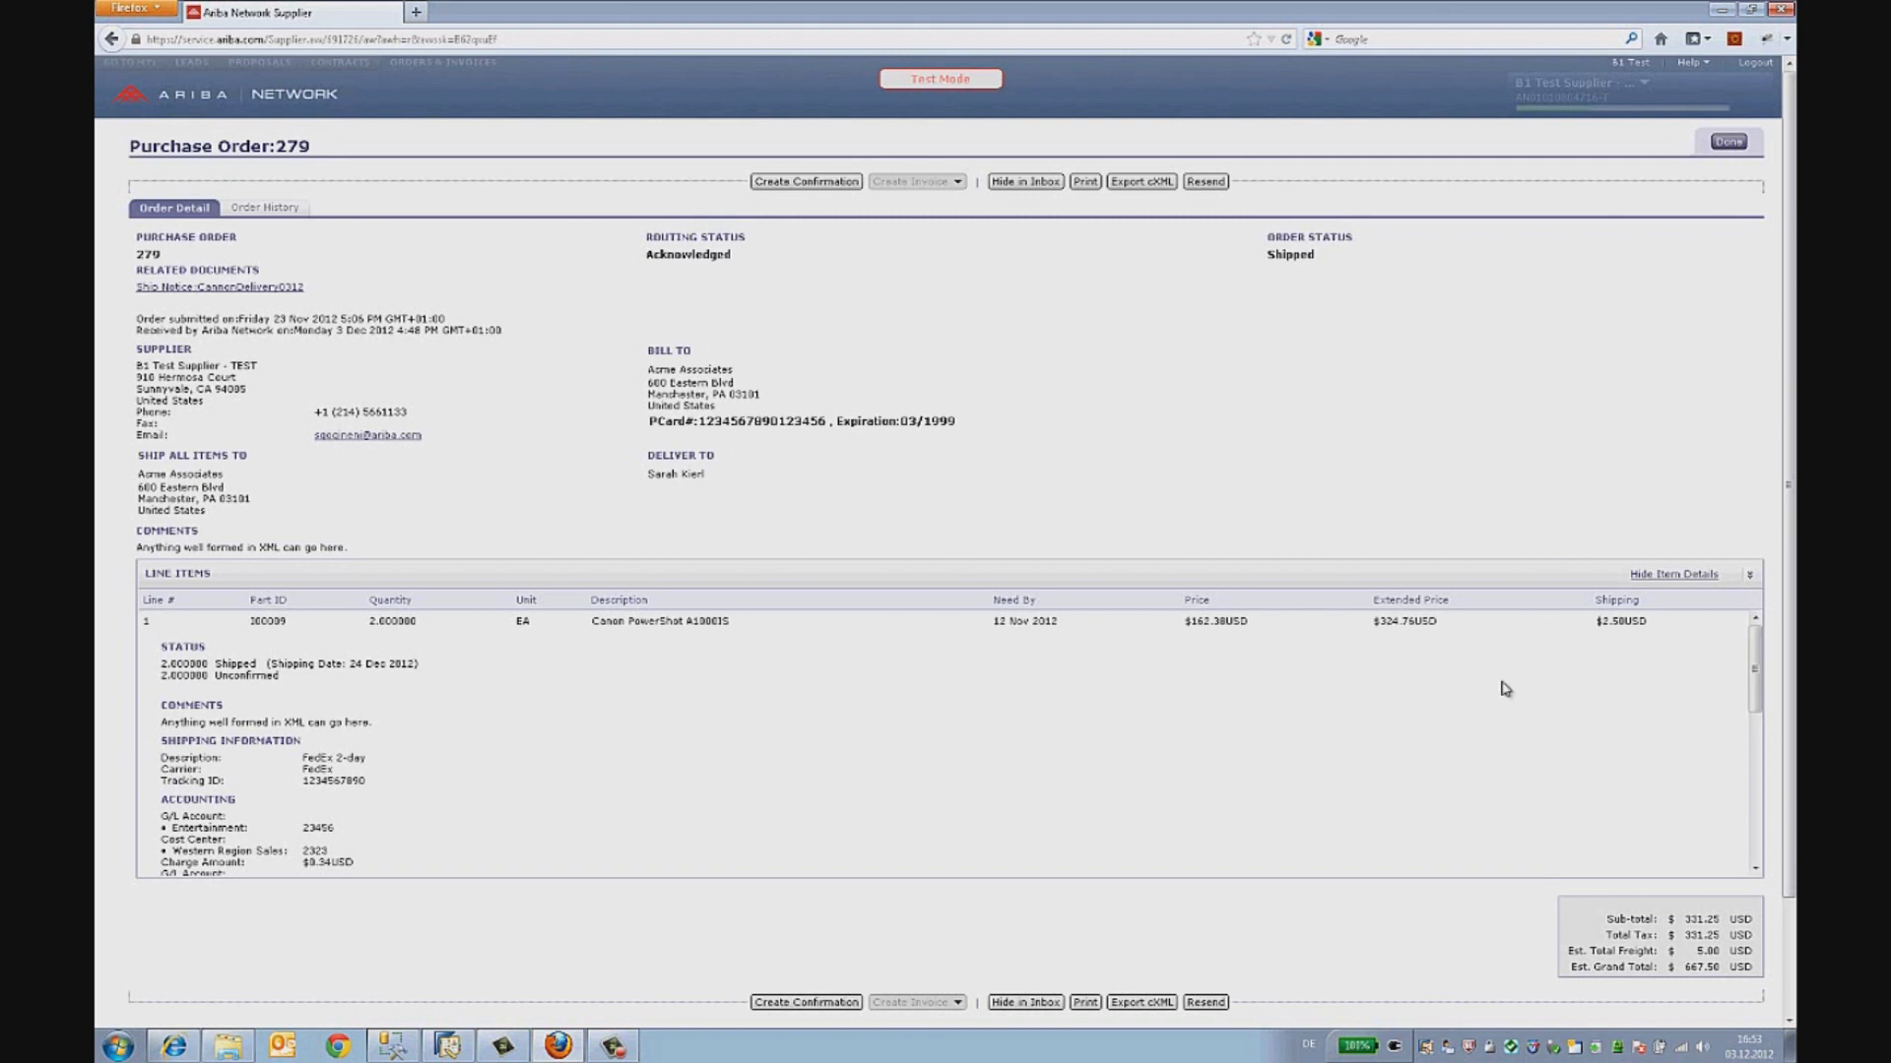
click(1729, 144)
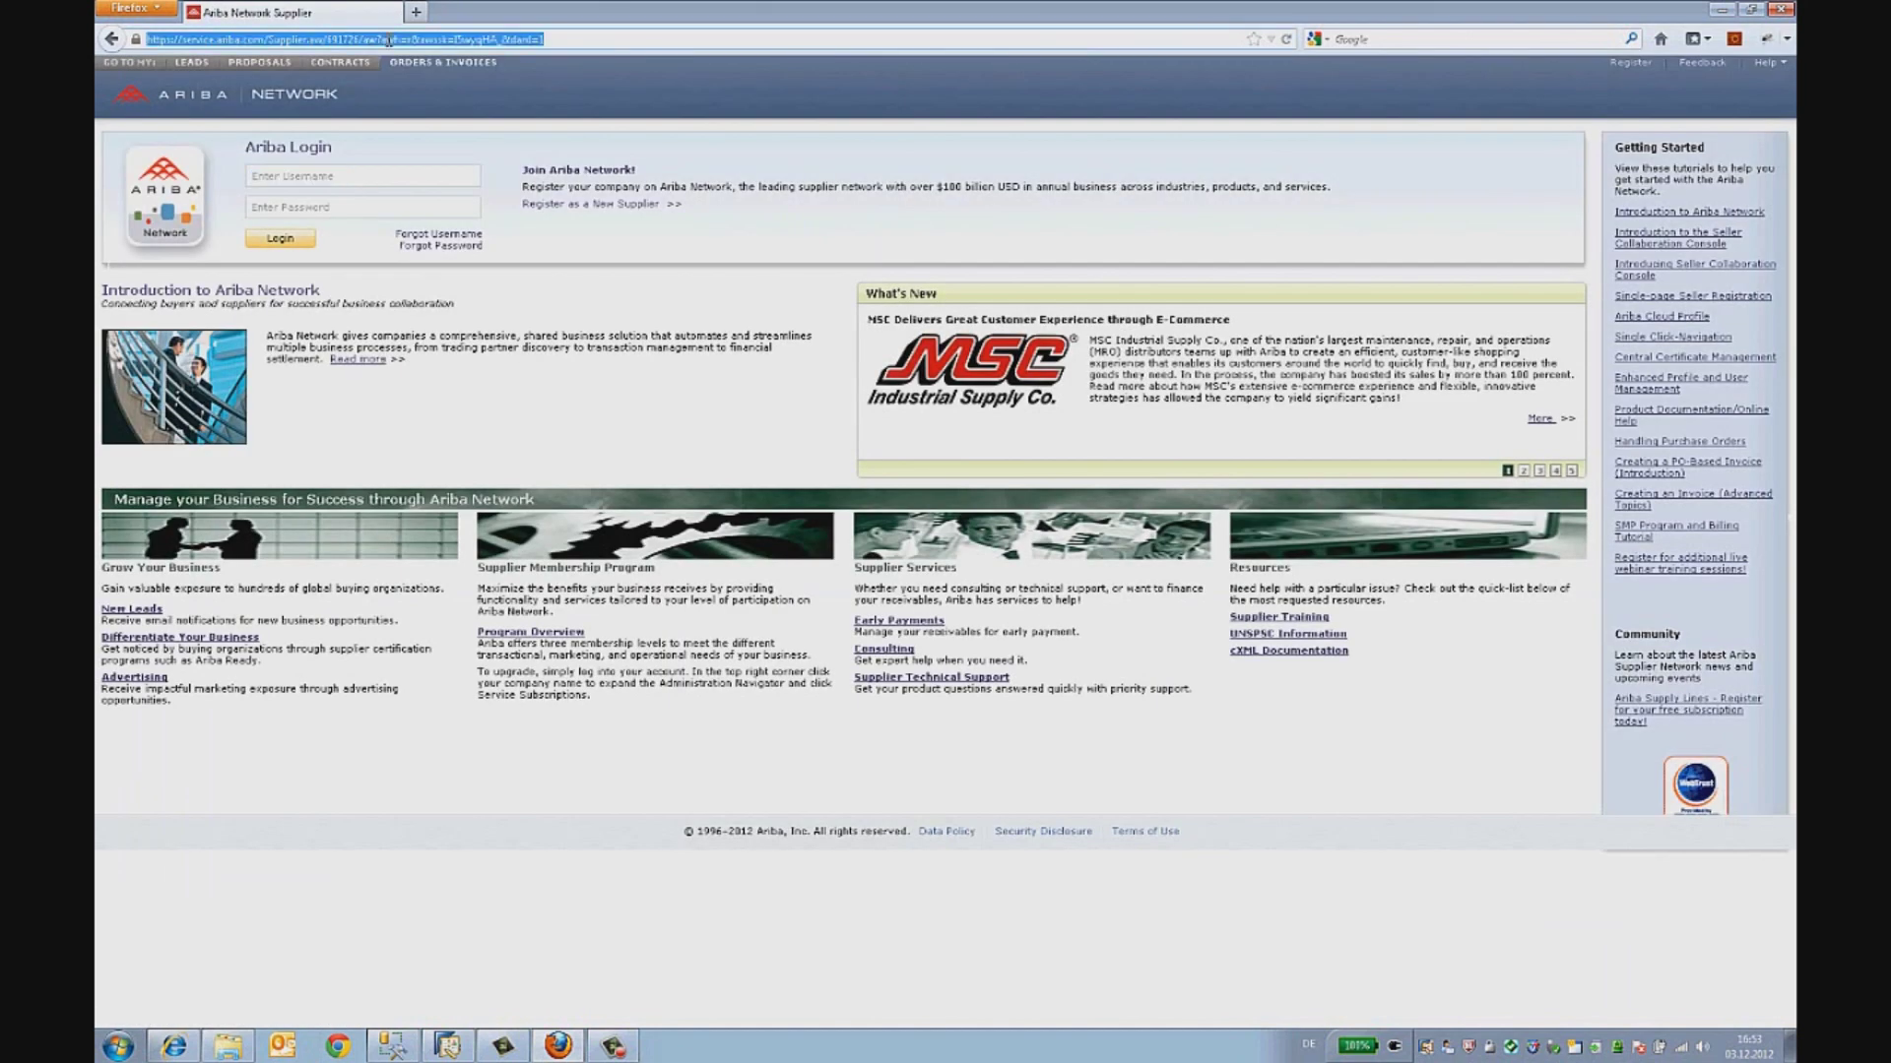
- Go to buyer.ariba, log in with the buyer's username and password, and open the Inbox
text(buyer)
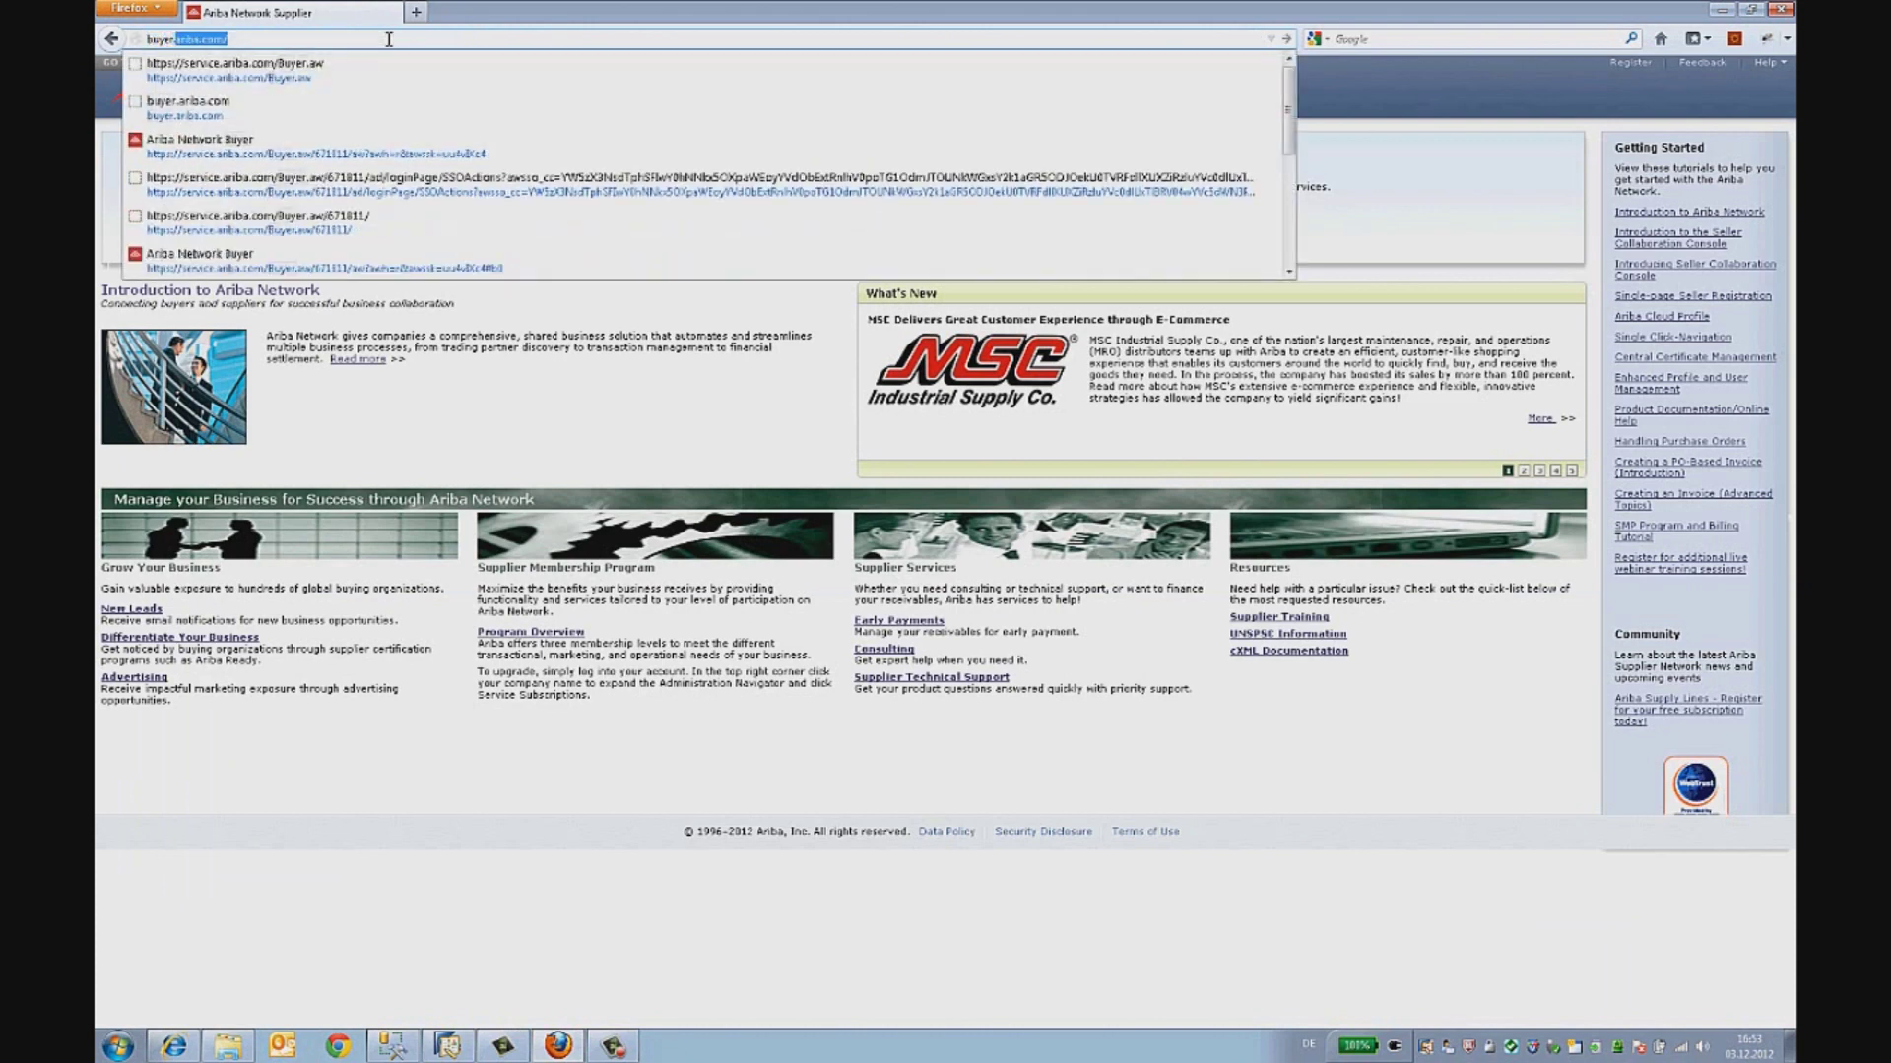
text(.ariba.co)
key(Return)
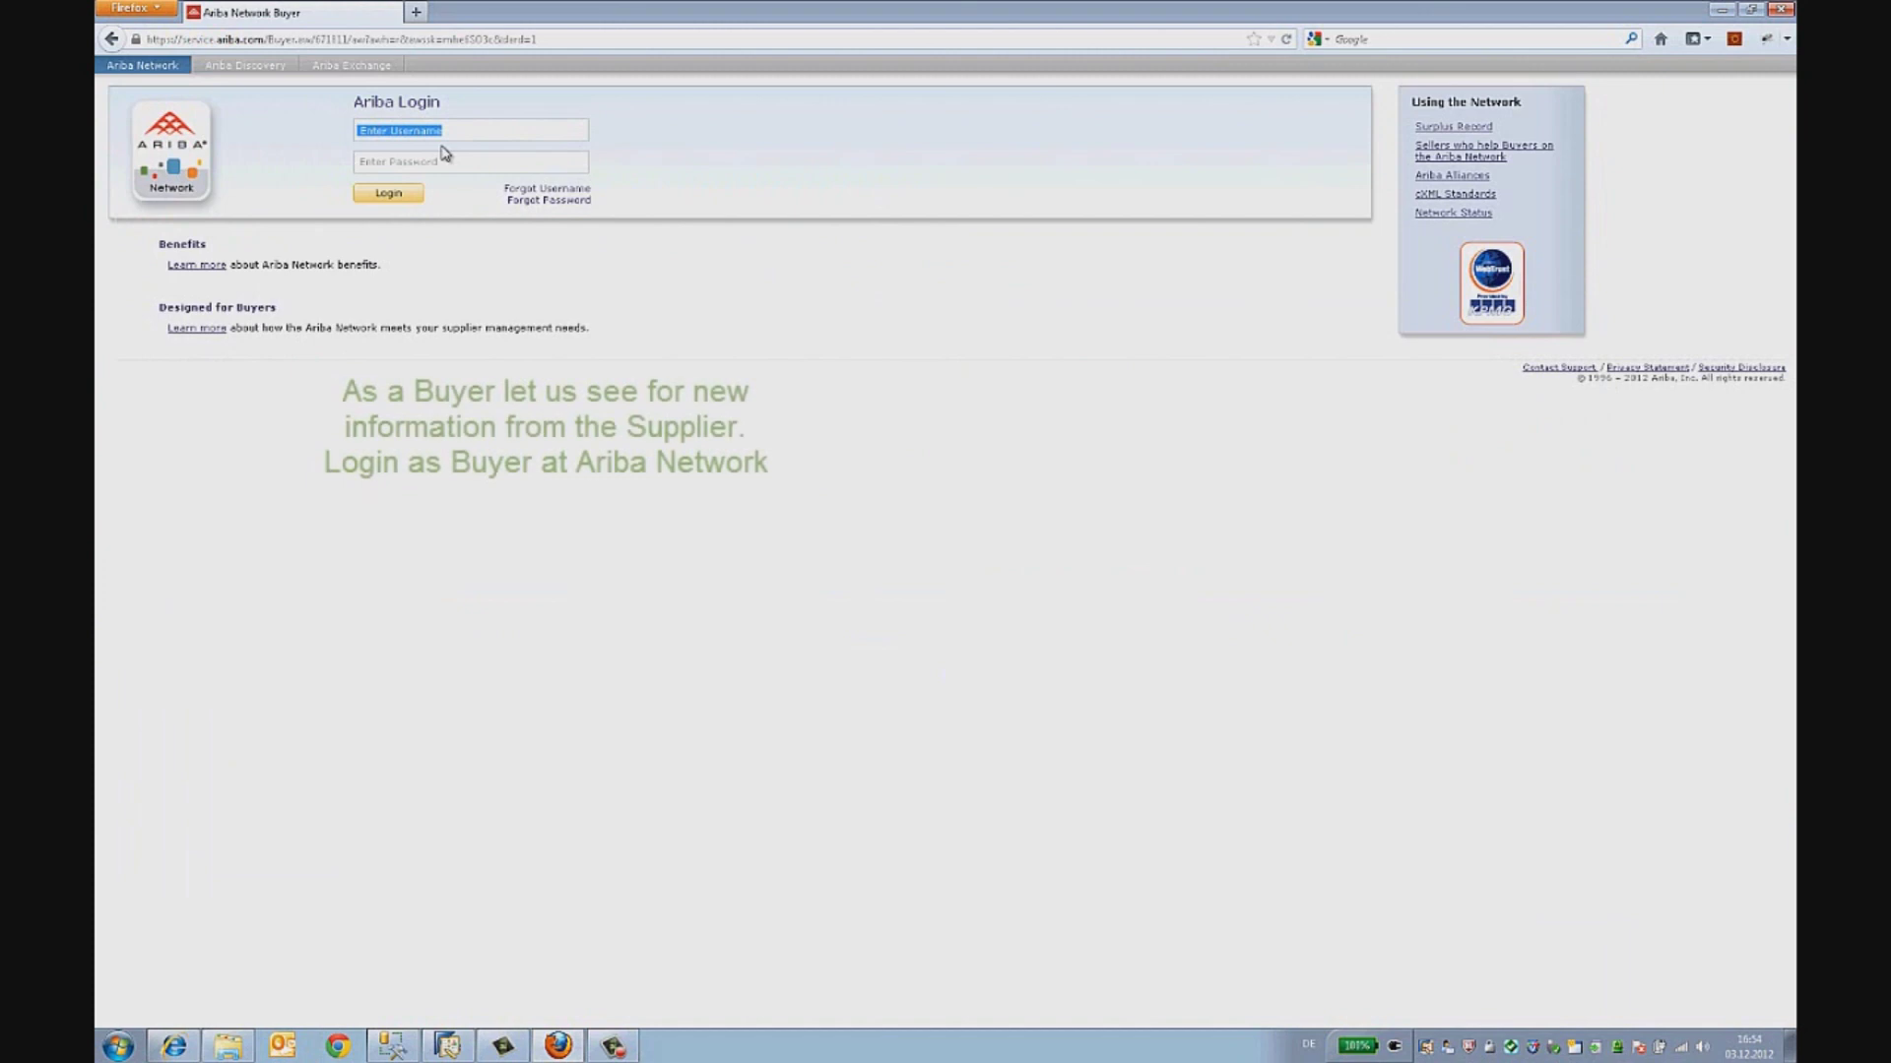
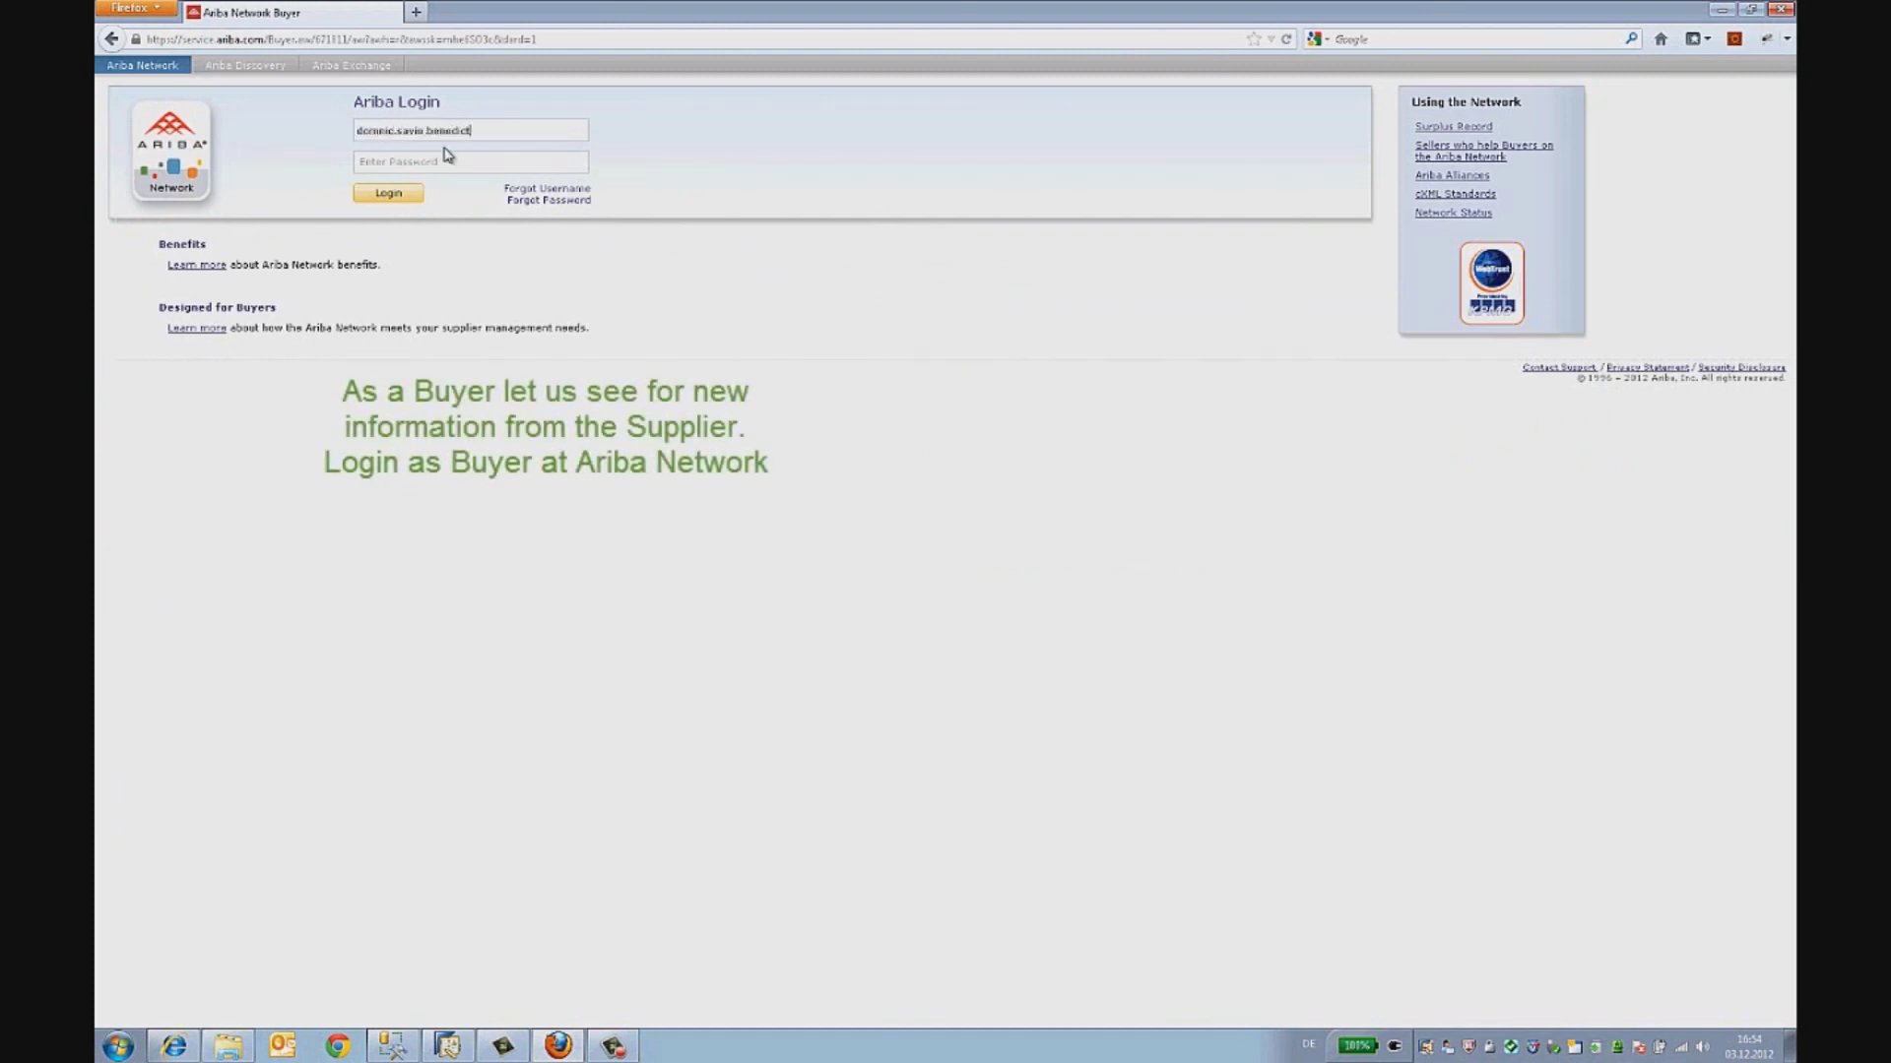
key(Tab)
click(418, 194)
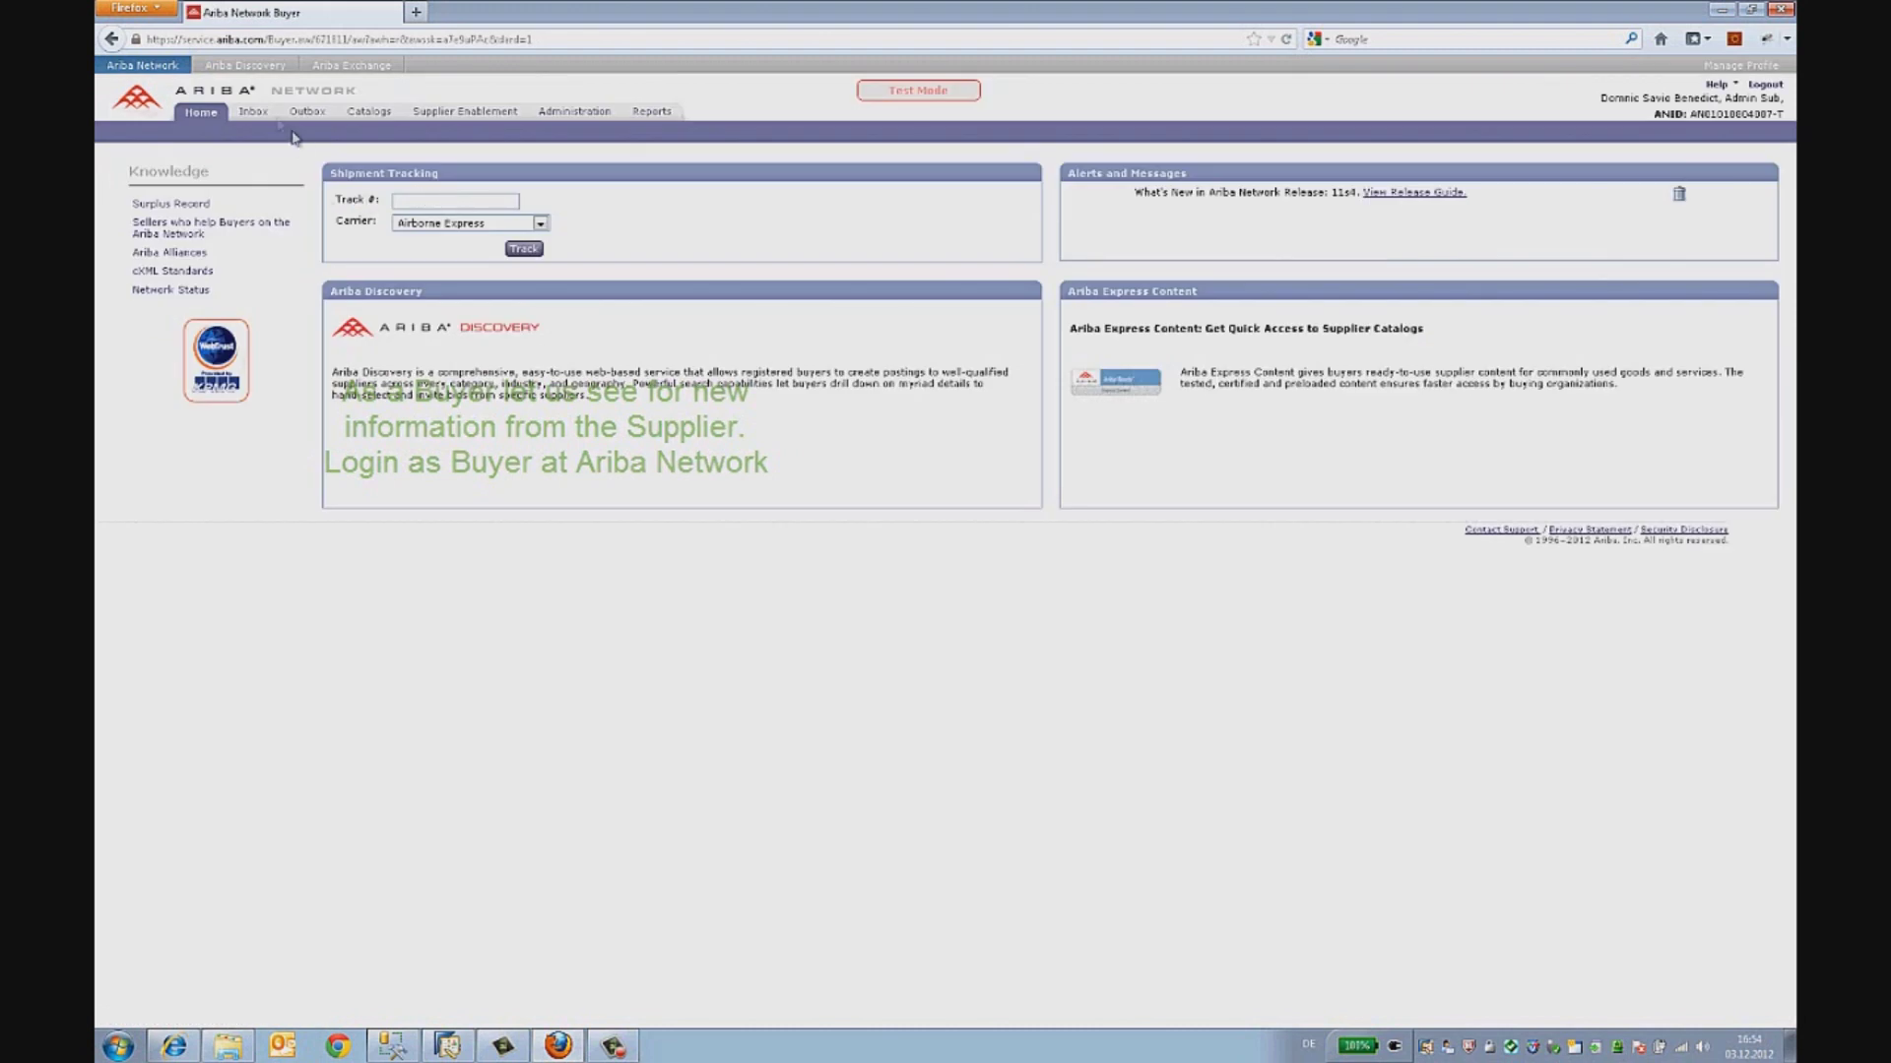
click(259, 115)
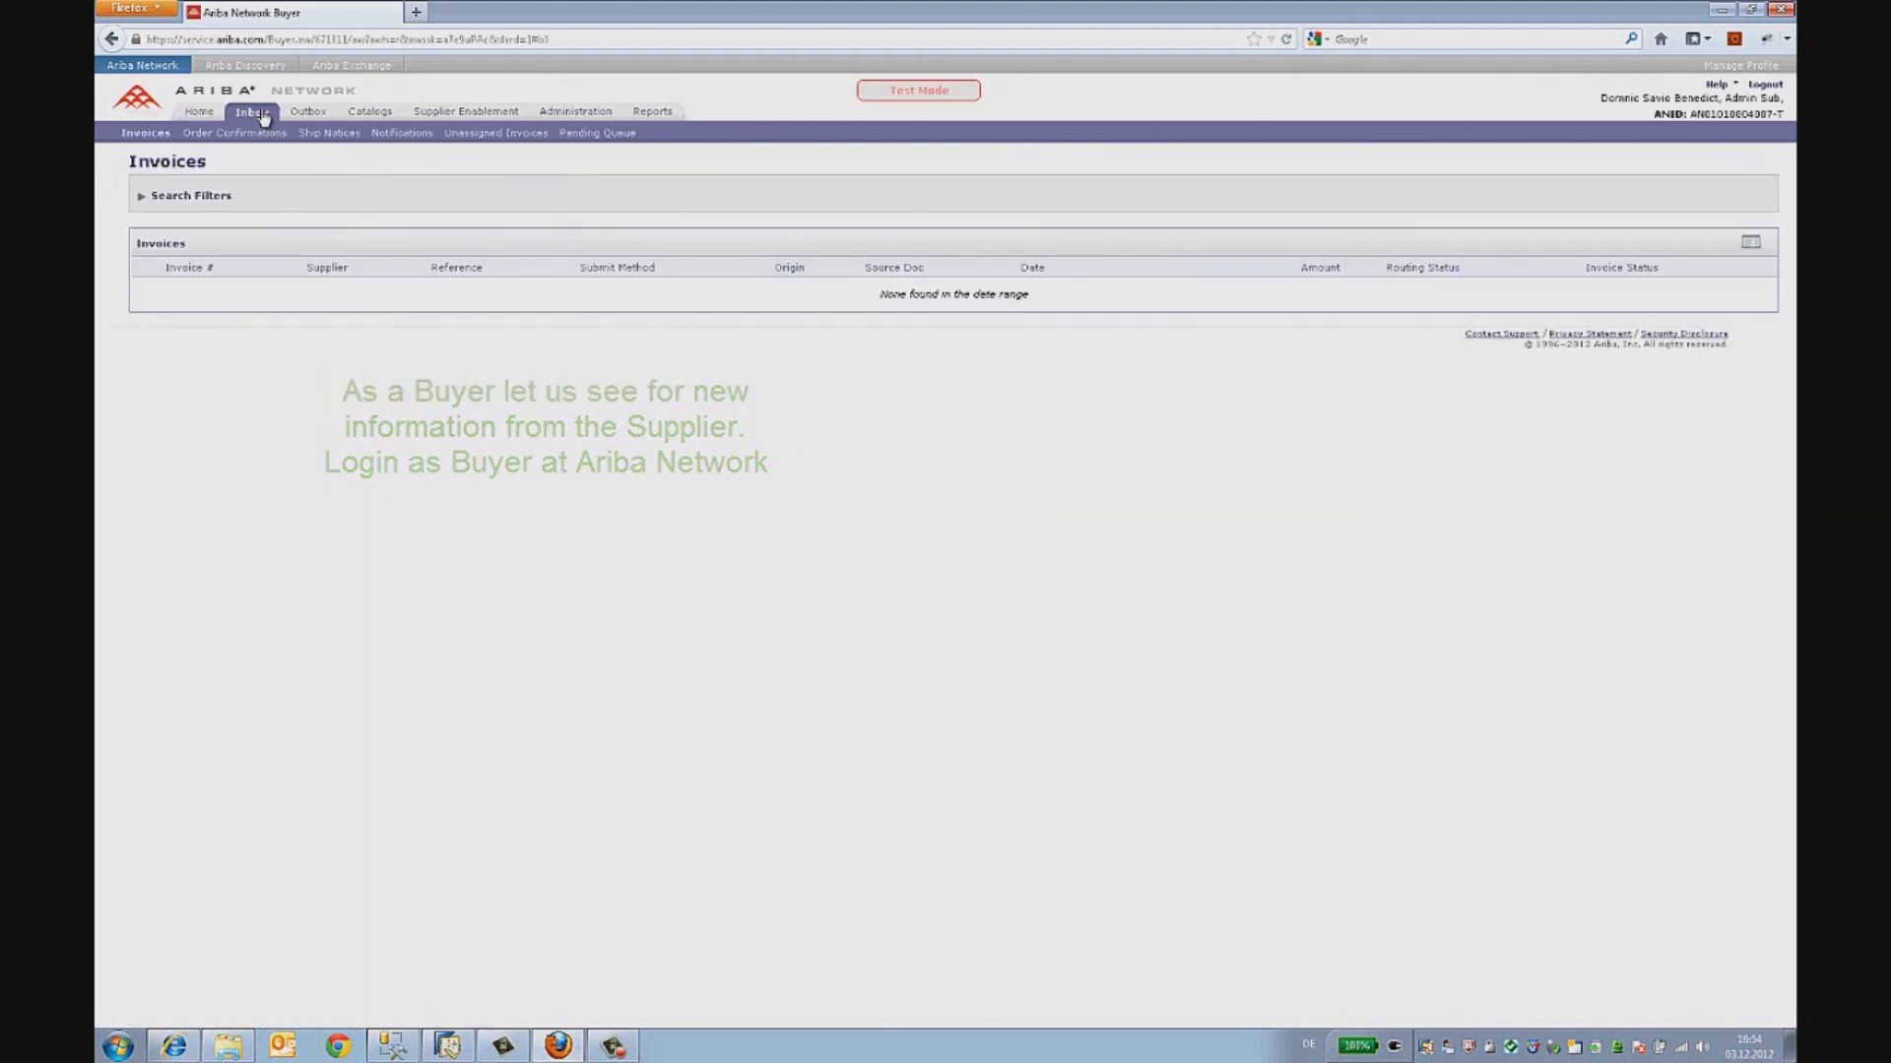
- Open ship notice CannonDelivery0312 and check its 24 Dec 2012 date and Canon PowerShot A1000IS item
click(325, 136)
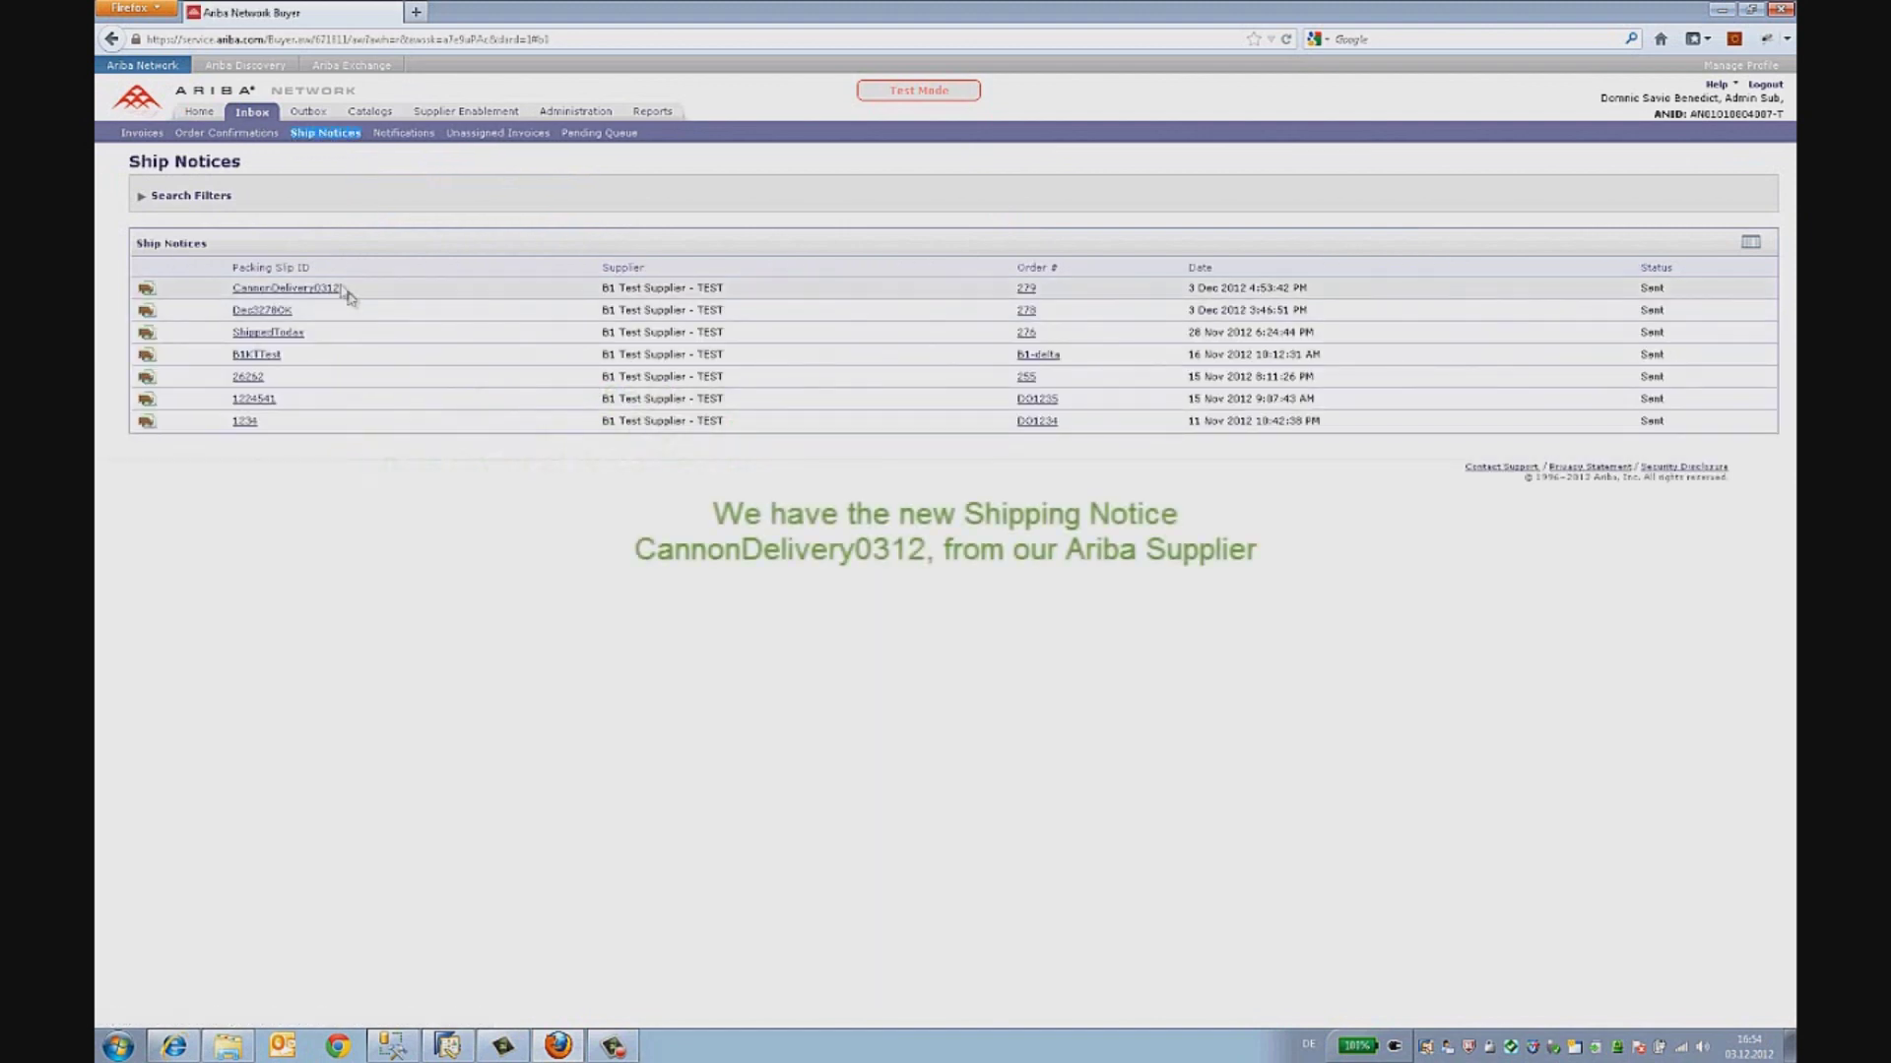
drag(342, 291, 234, 297)
click(276, 295)
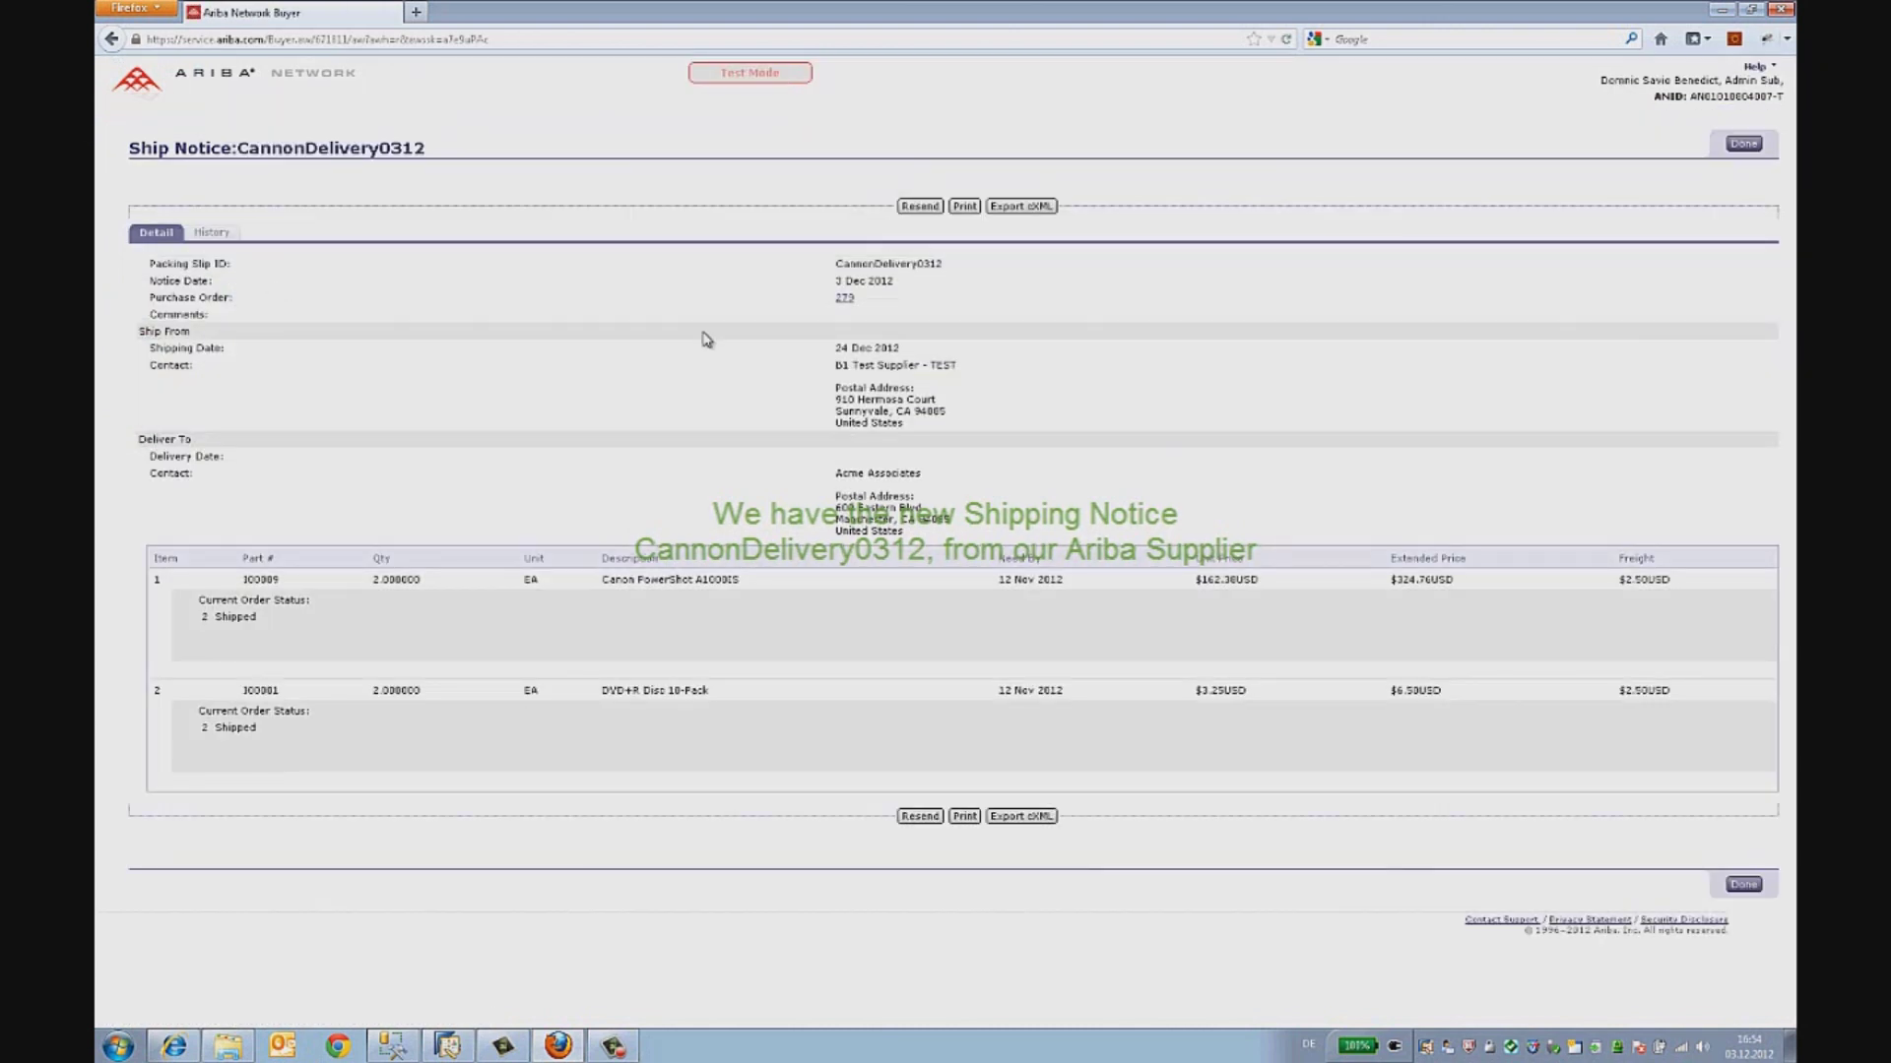
drag(834, 348, 900, 349)
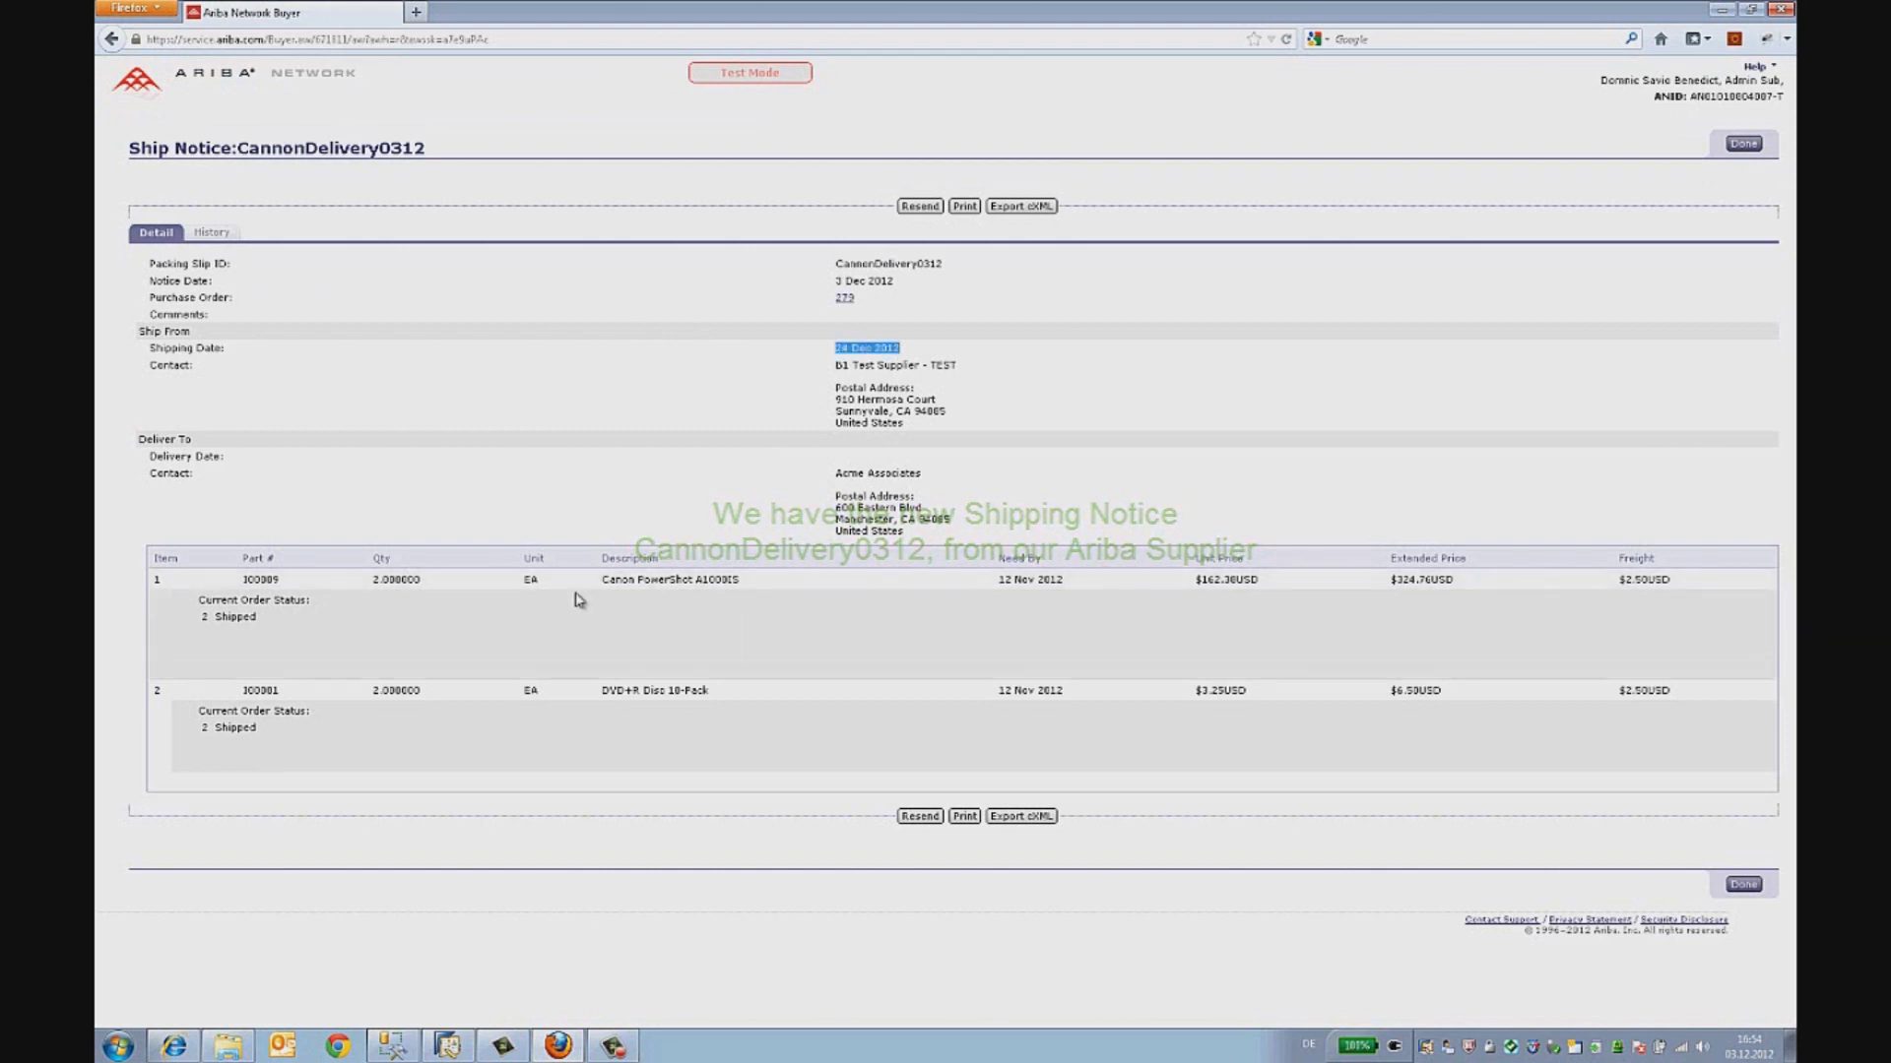
drag(600, 580, 739, 582)
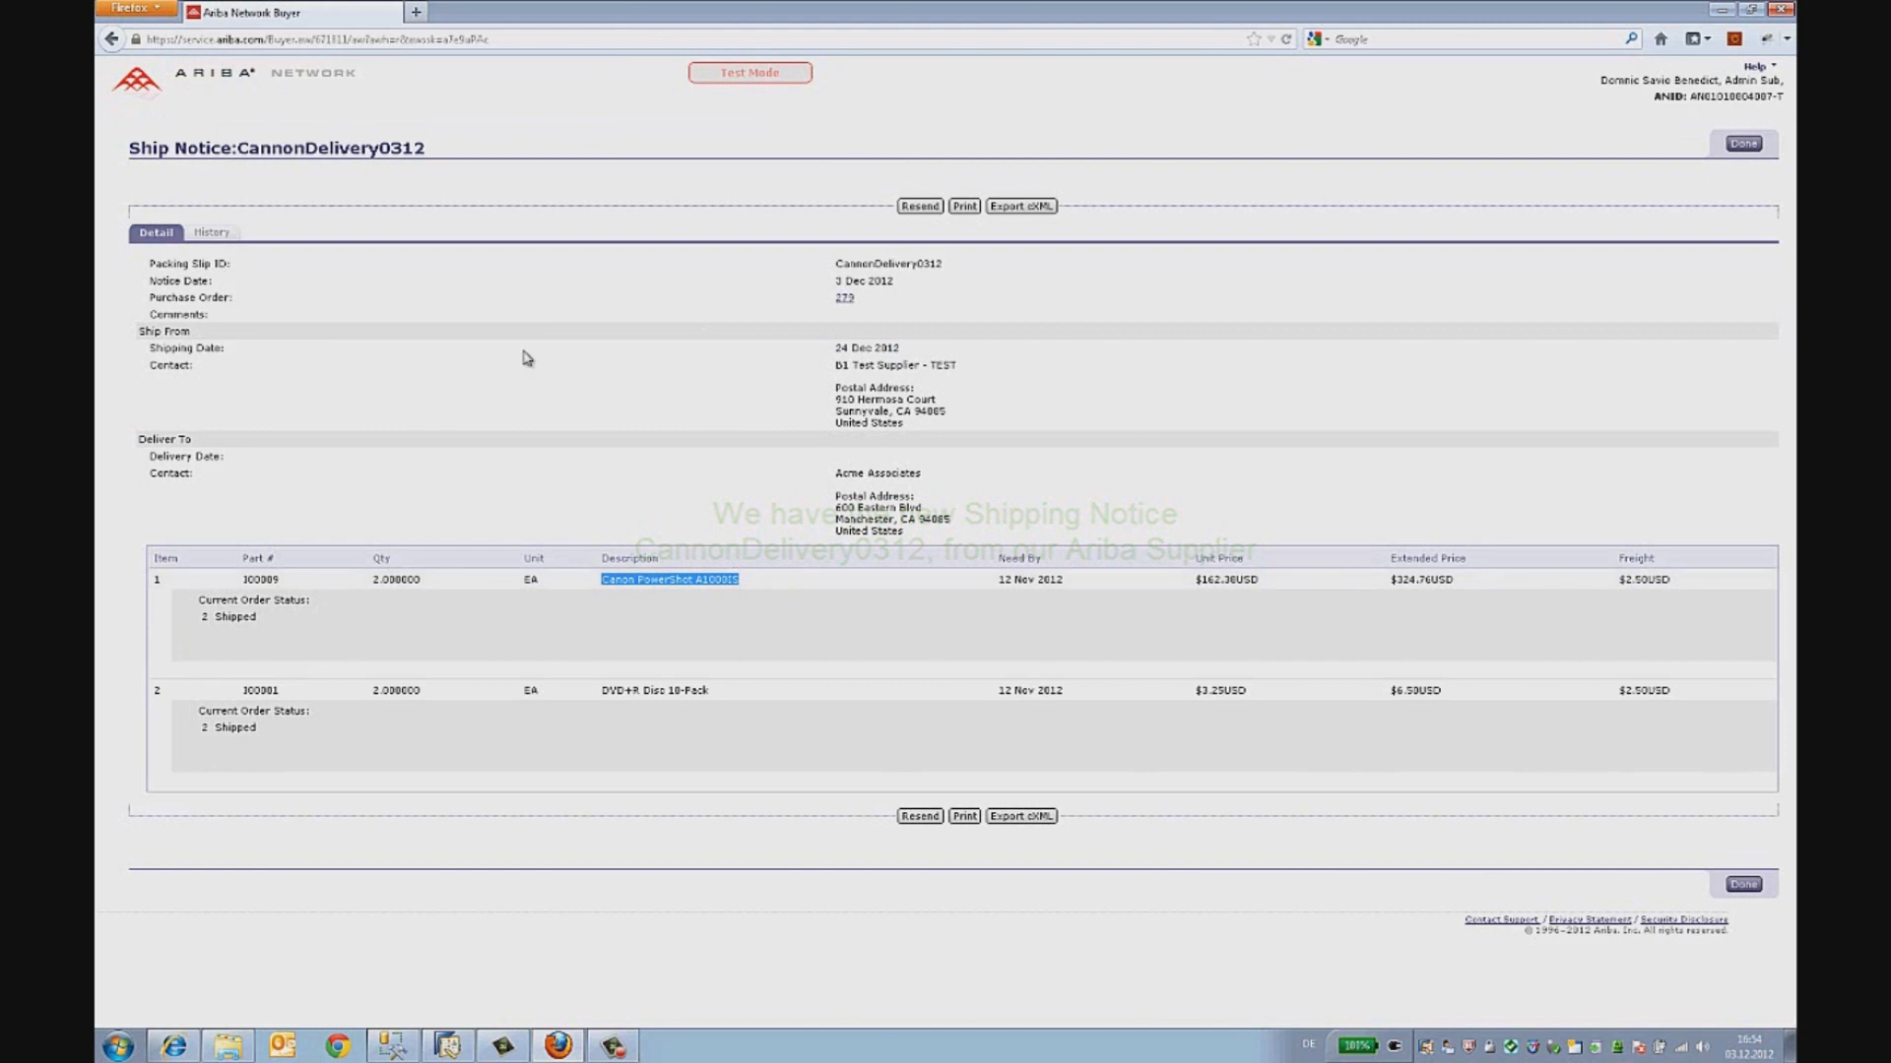
click(1744, 146)
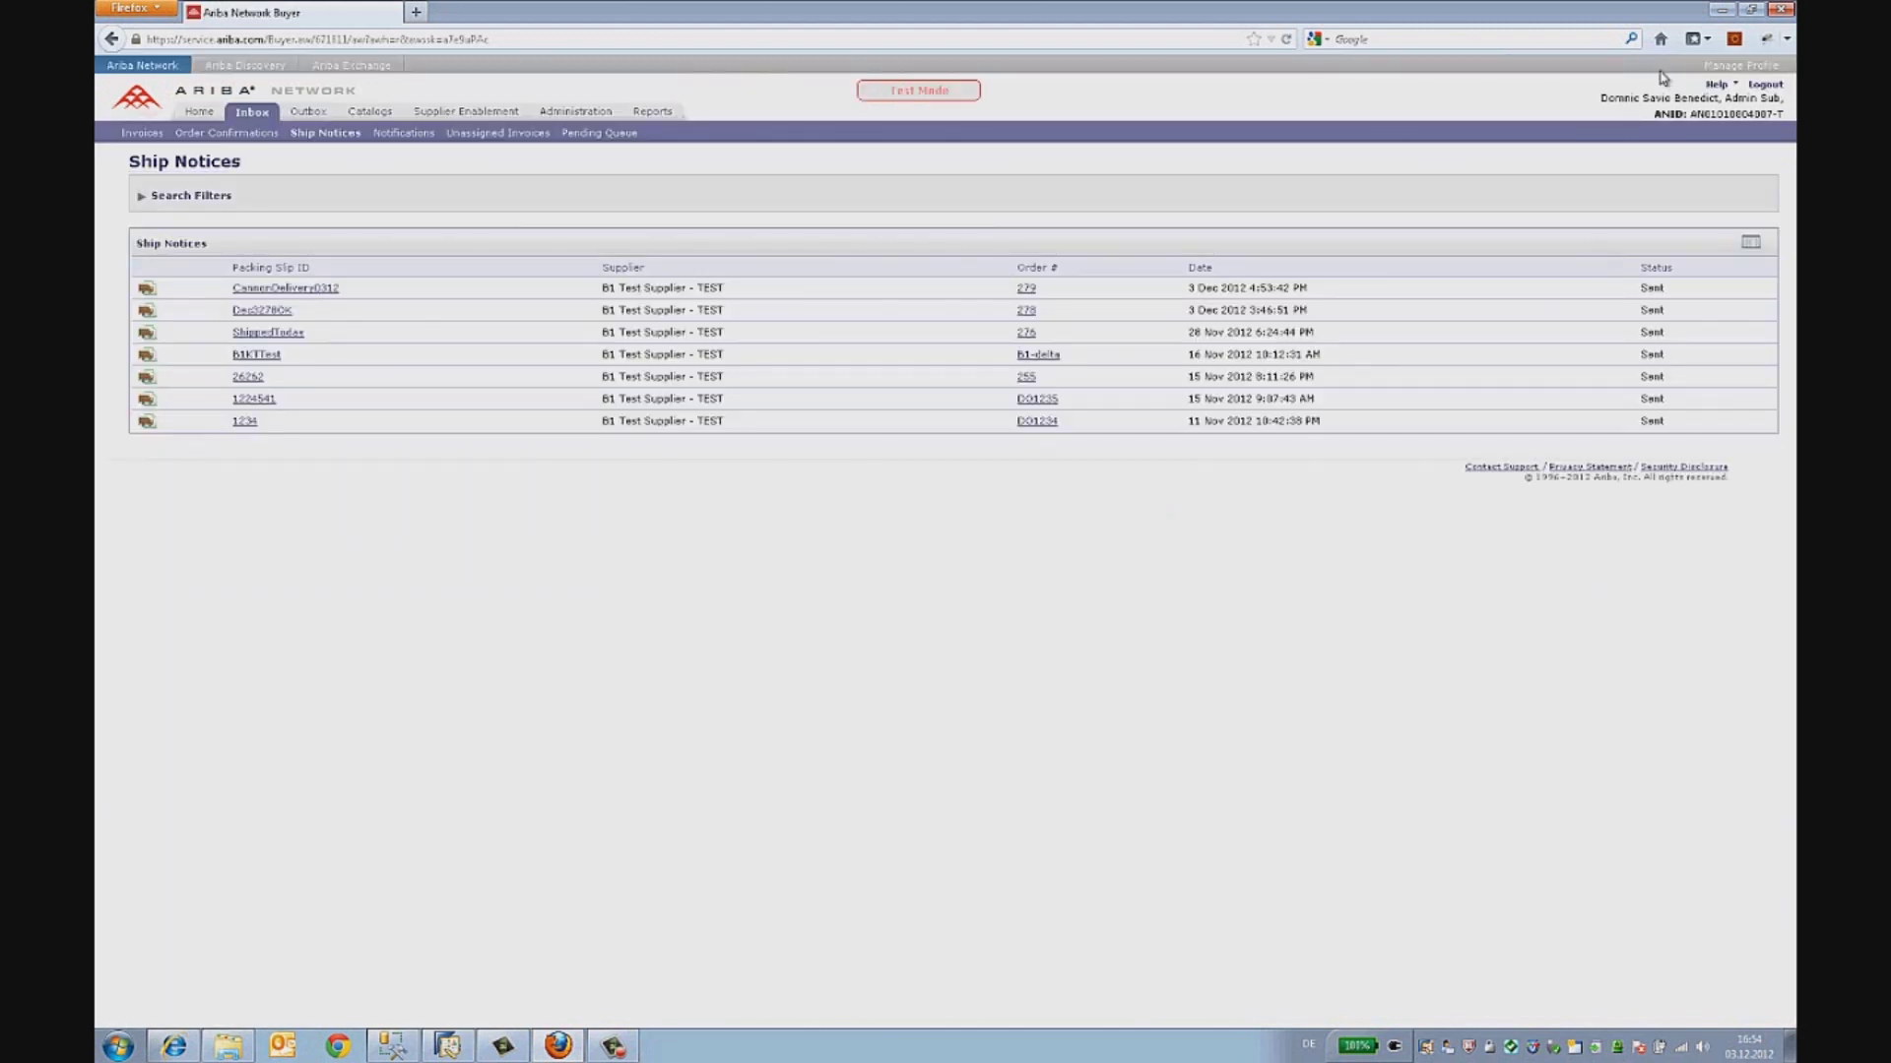
- Close the transaction details in the message log and open the sap.B1Ariba scenario overview
click(174, 1046)
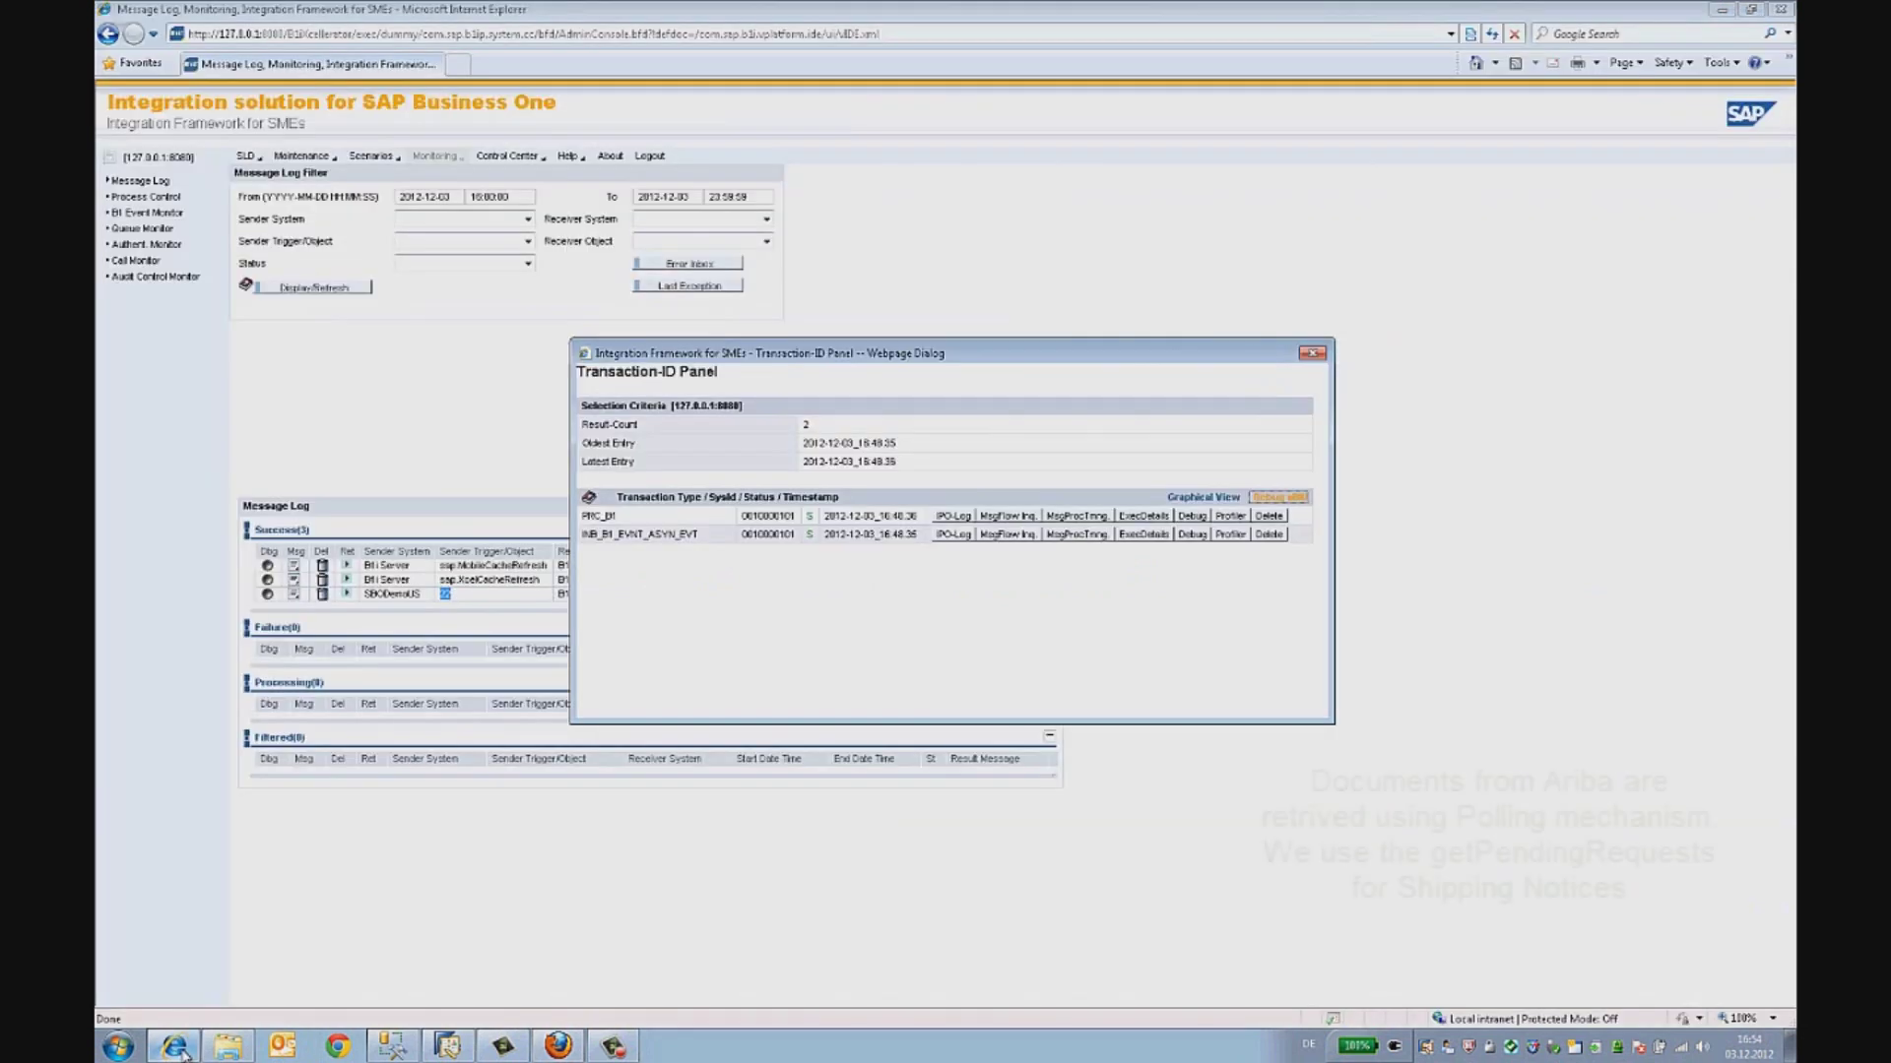
click(1312, 352)
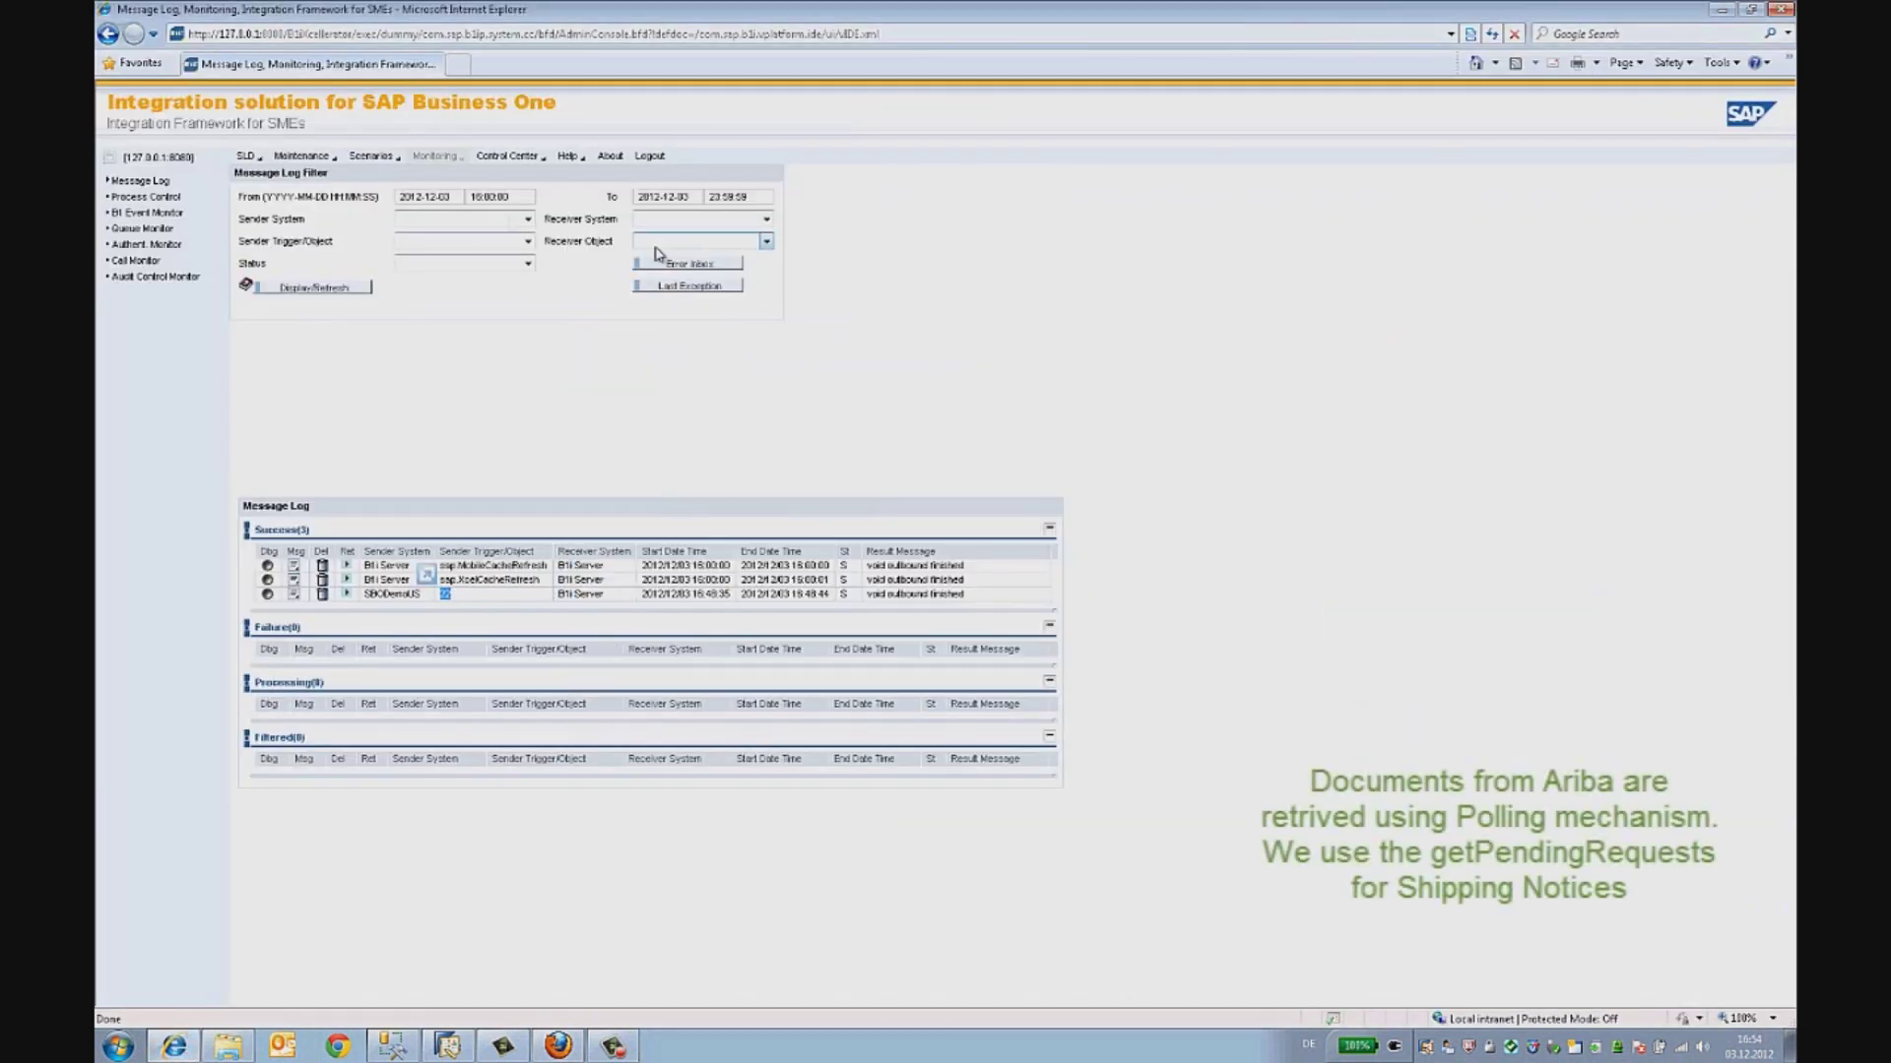
click(373, 158)
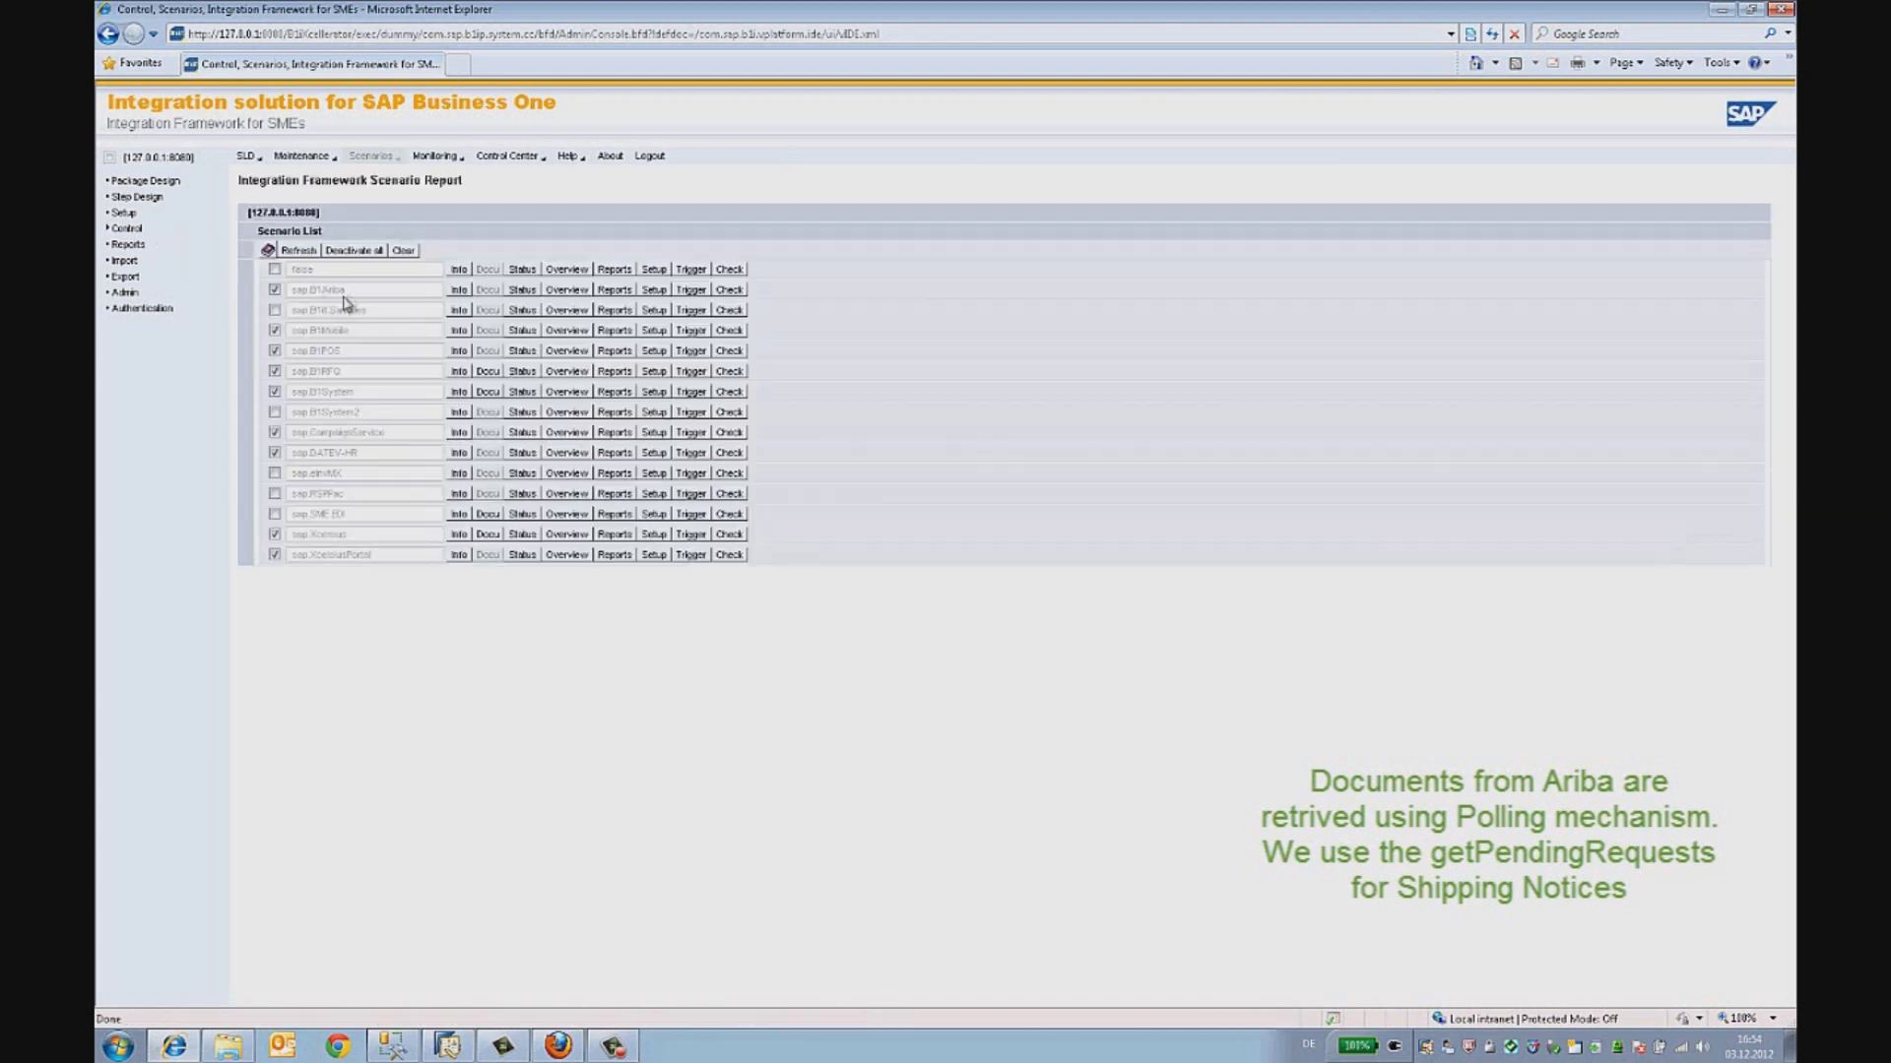
drag(343, 288, 294, 289)
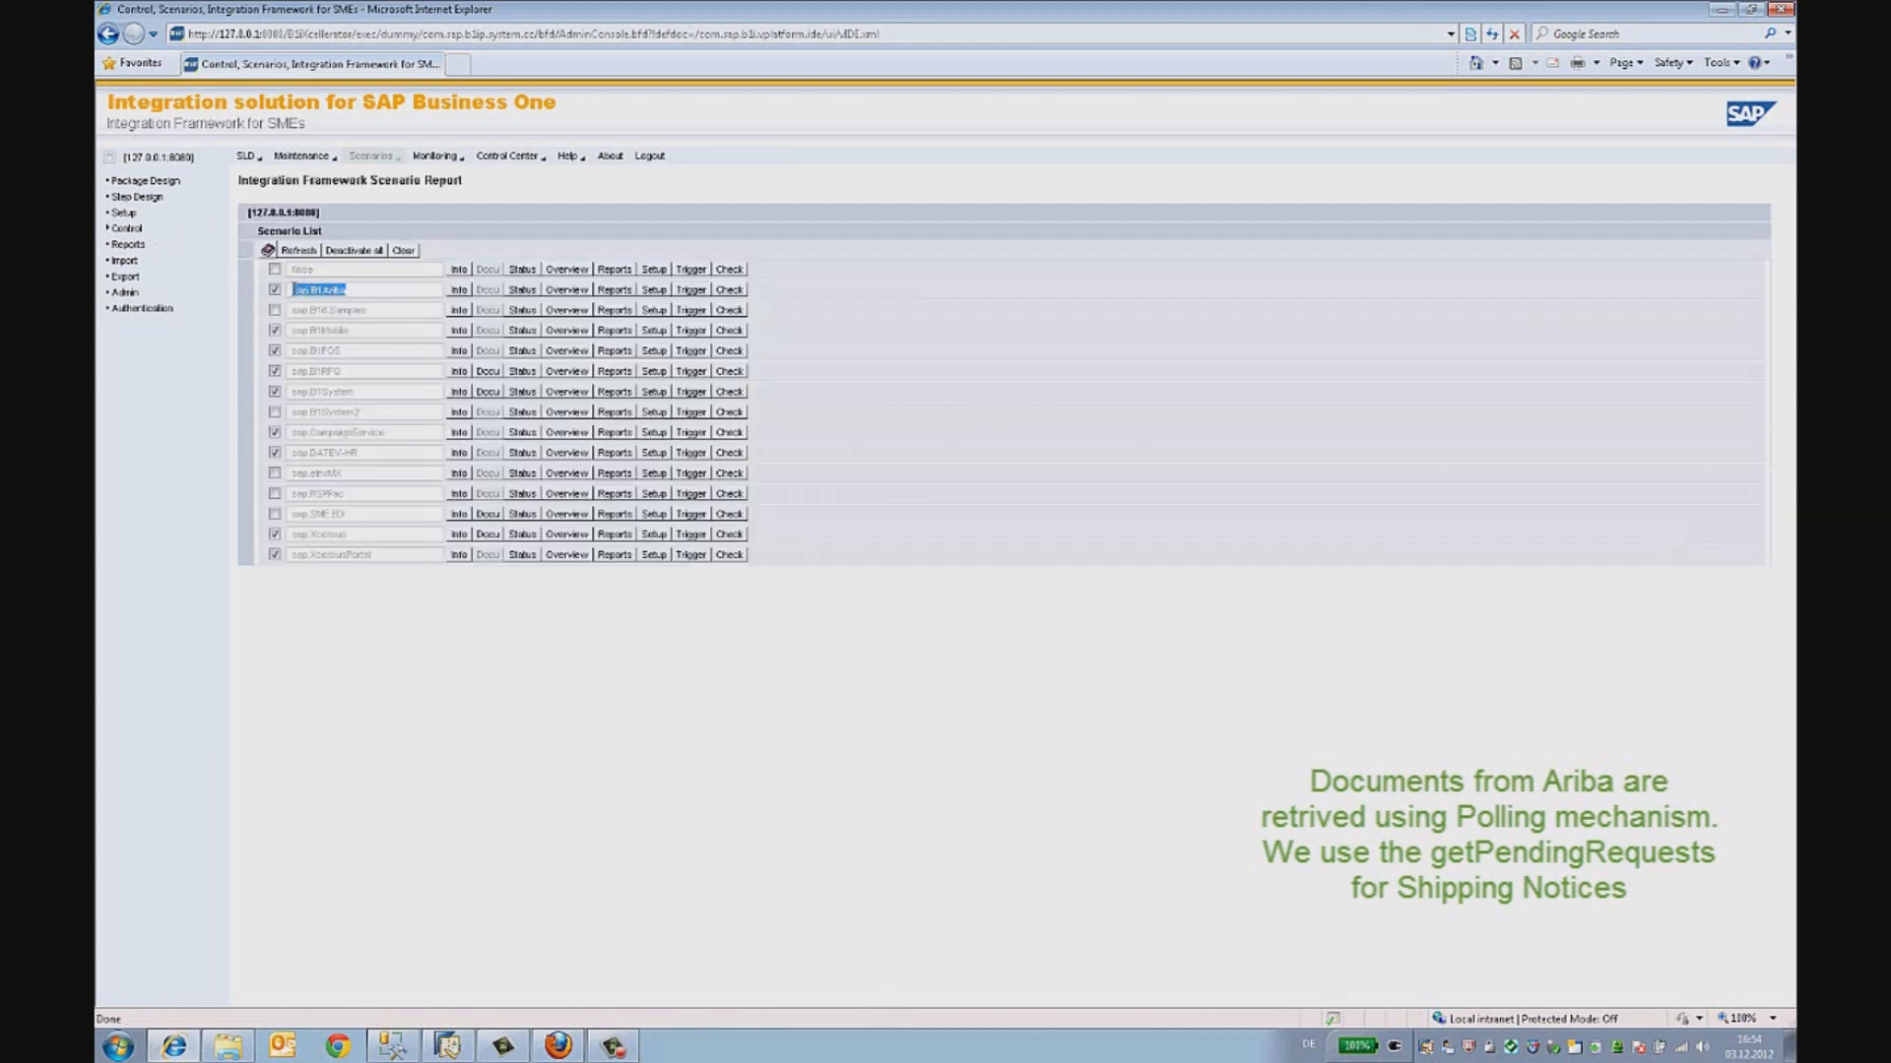
click(588, 293)
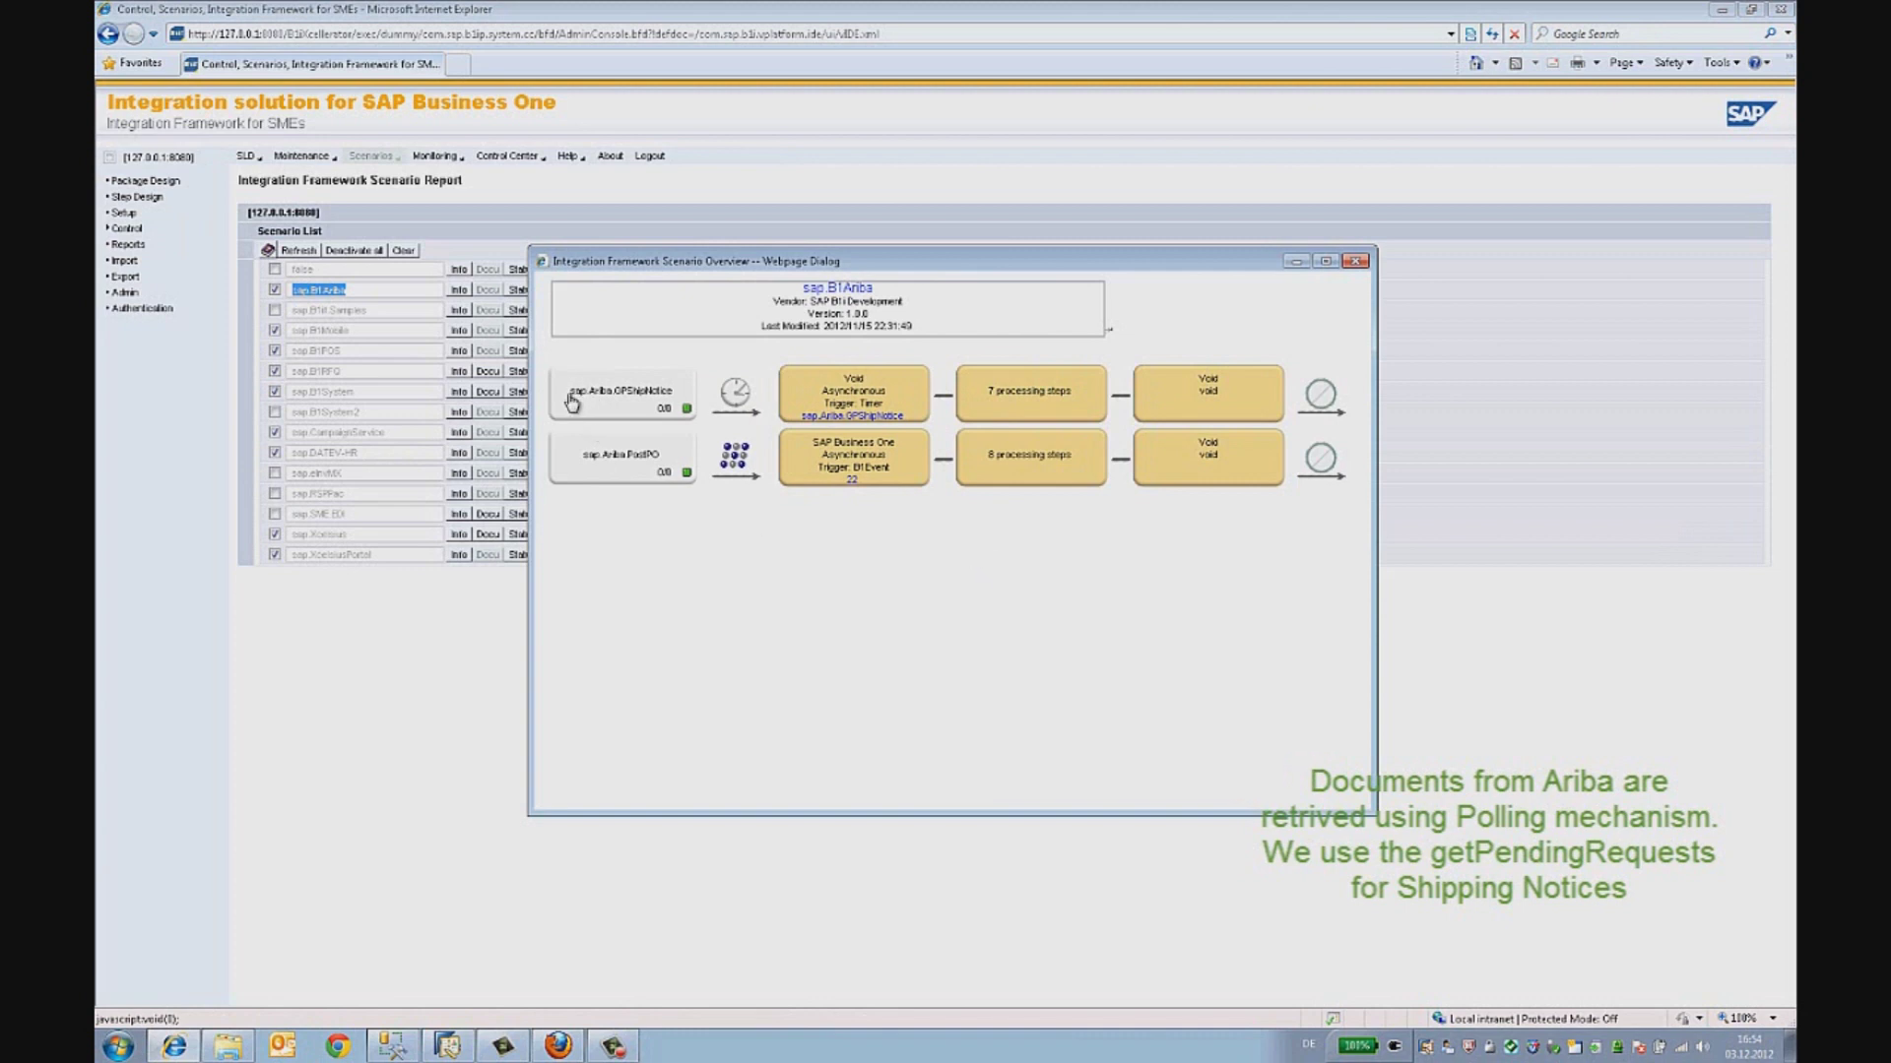
- Open the seven-step GPShipNotice flow and review the second xform step's stylesheet
click(1011, 401)
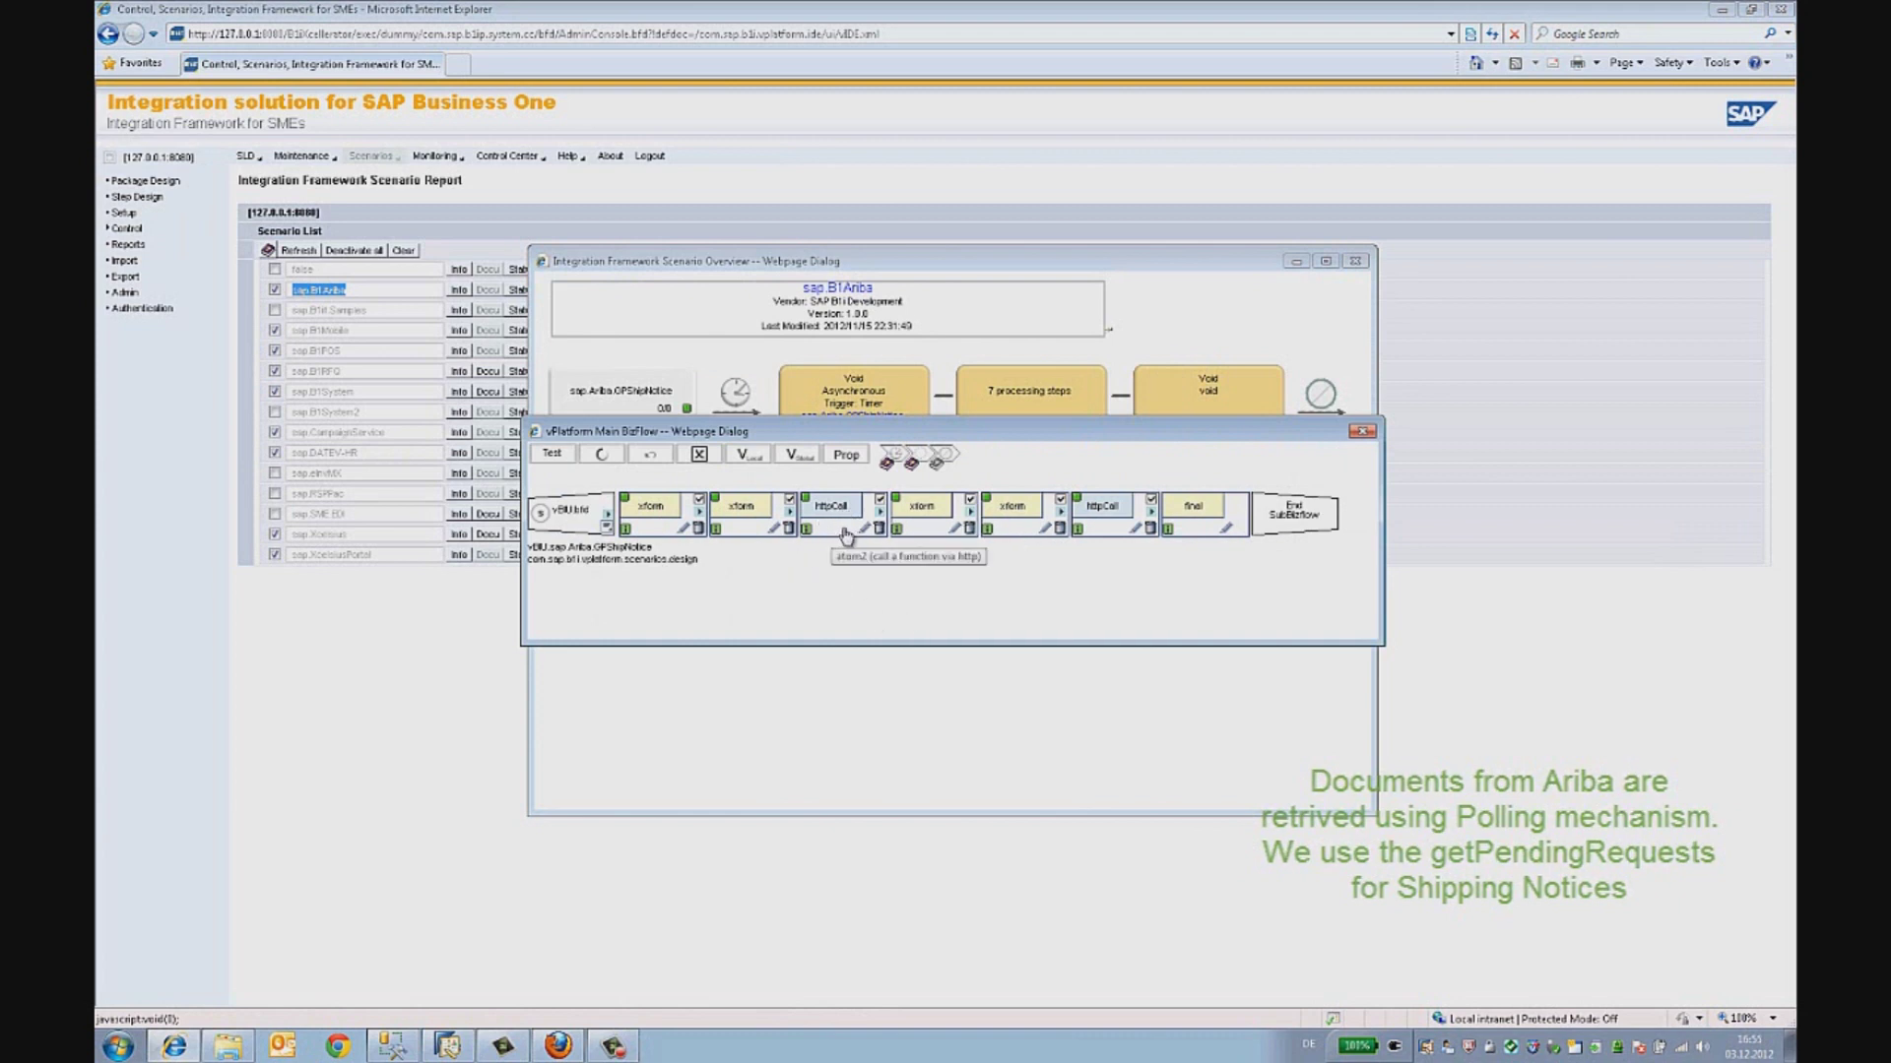
click(763, 522)
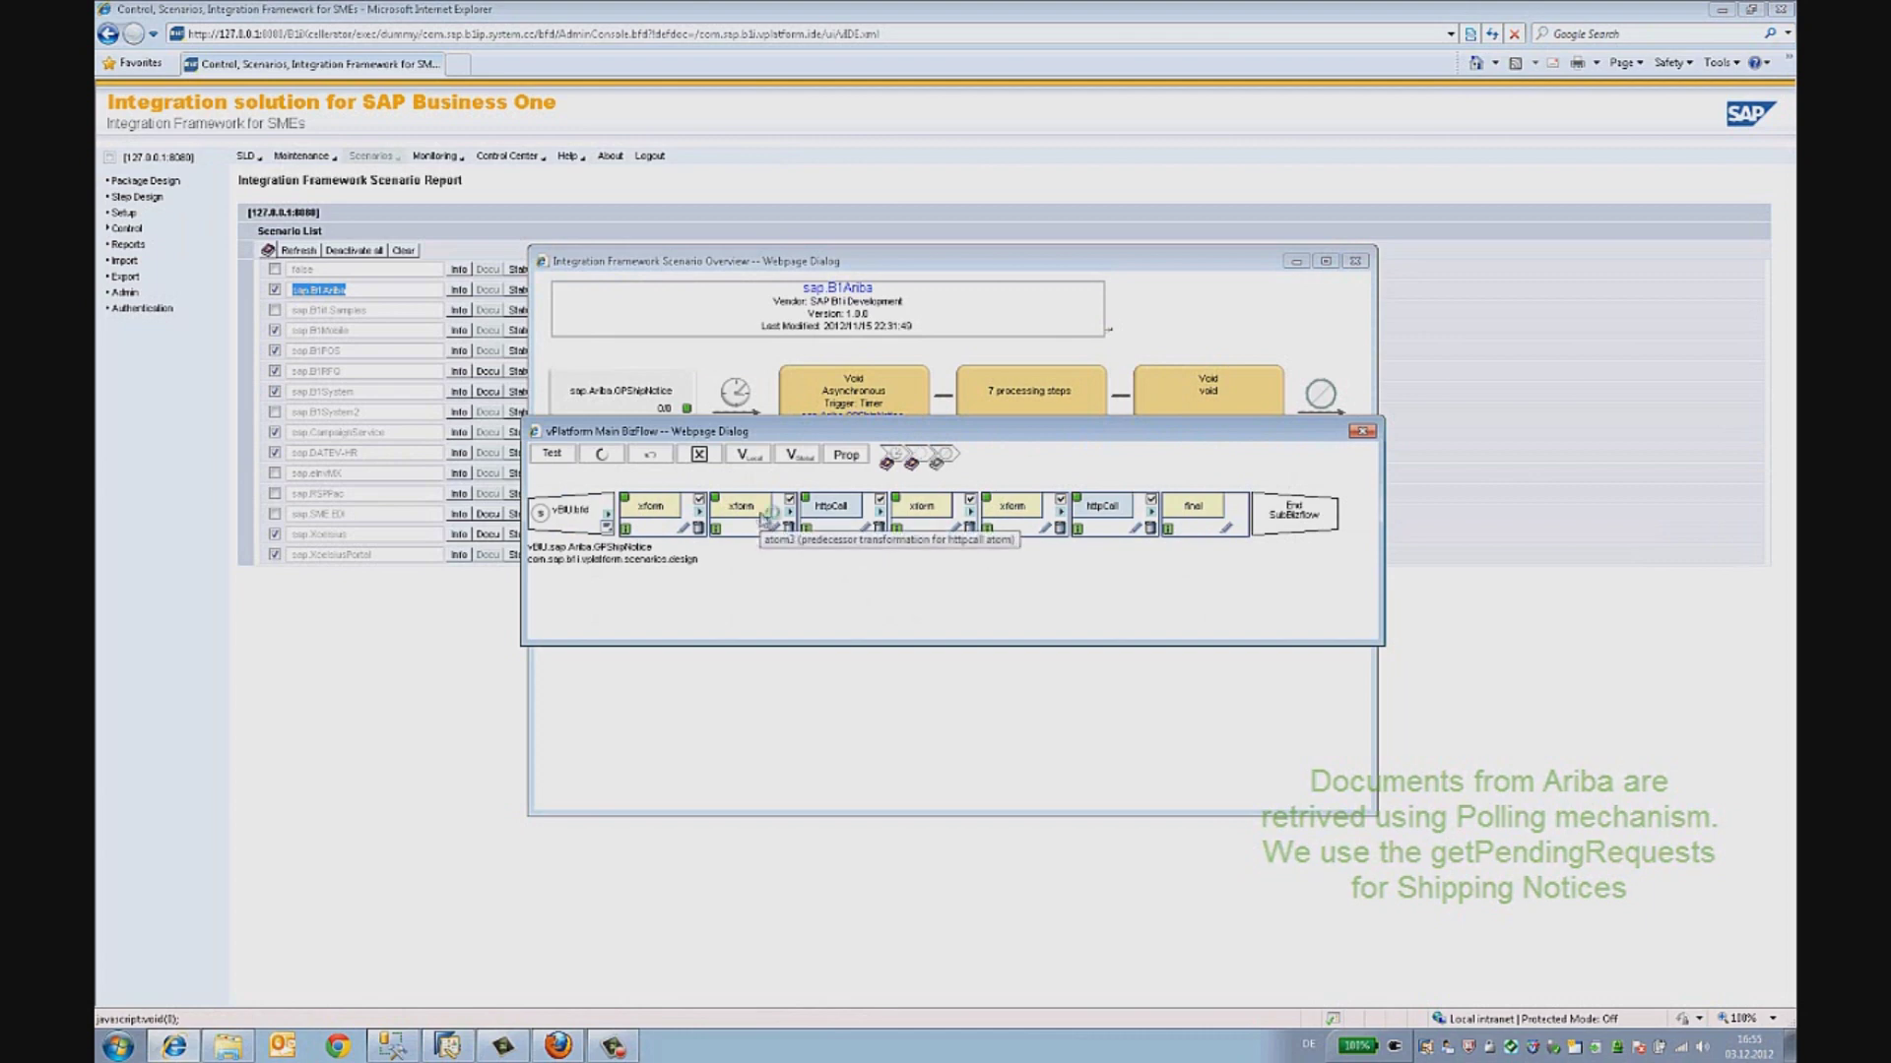
scroll(787, 559, down, 10)
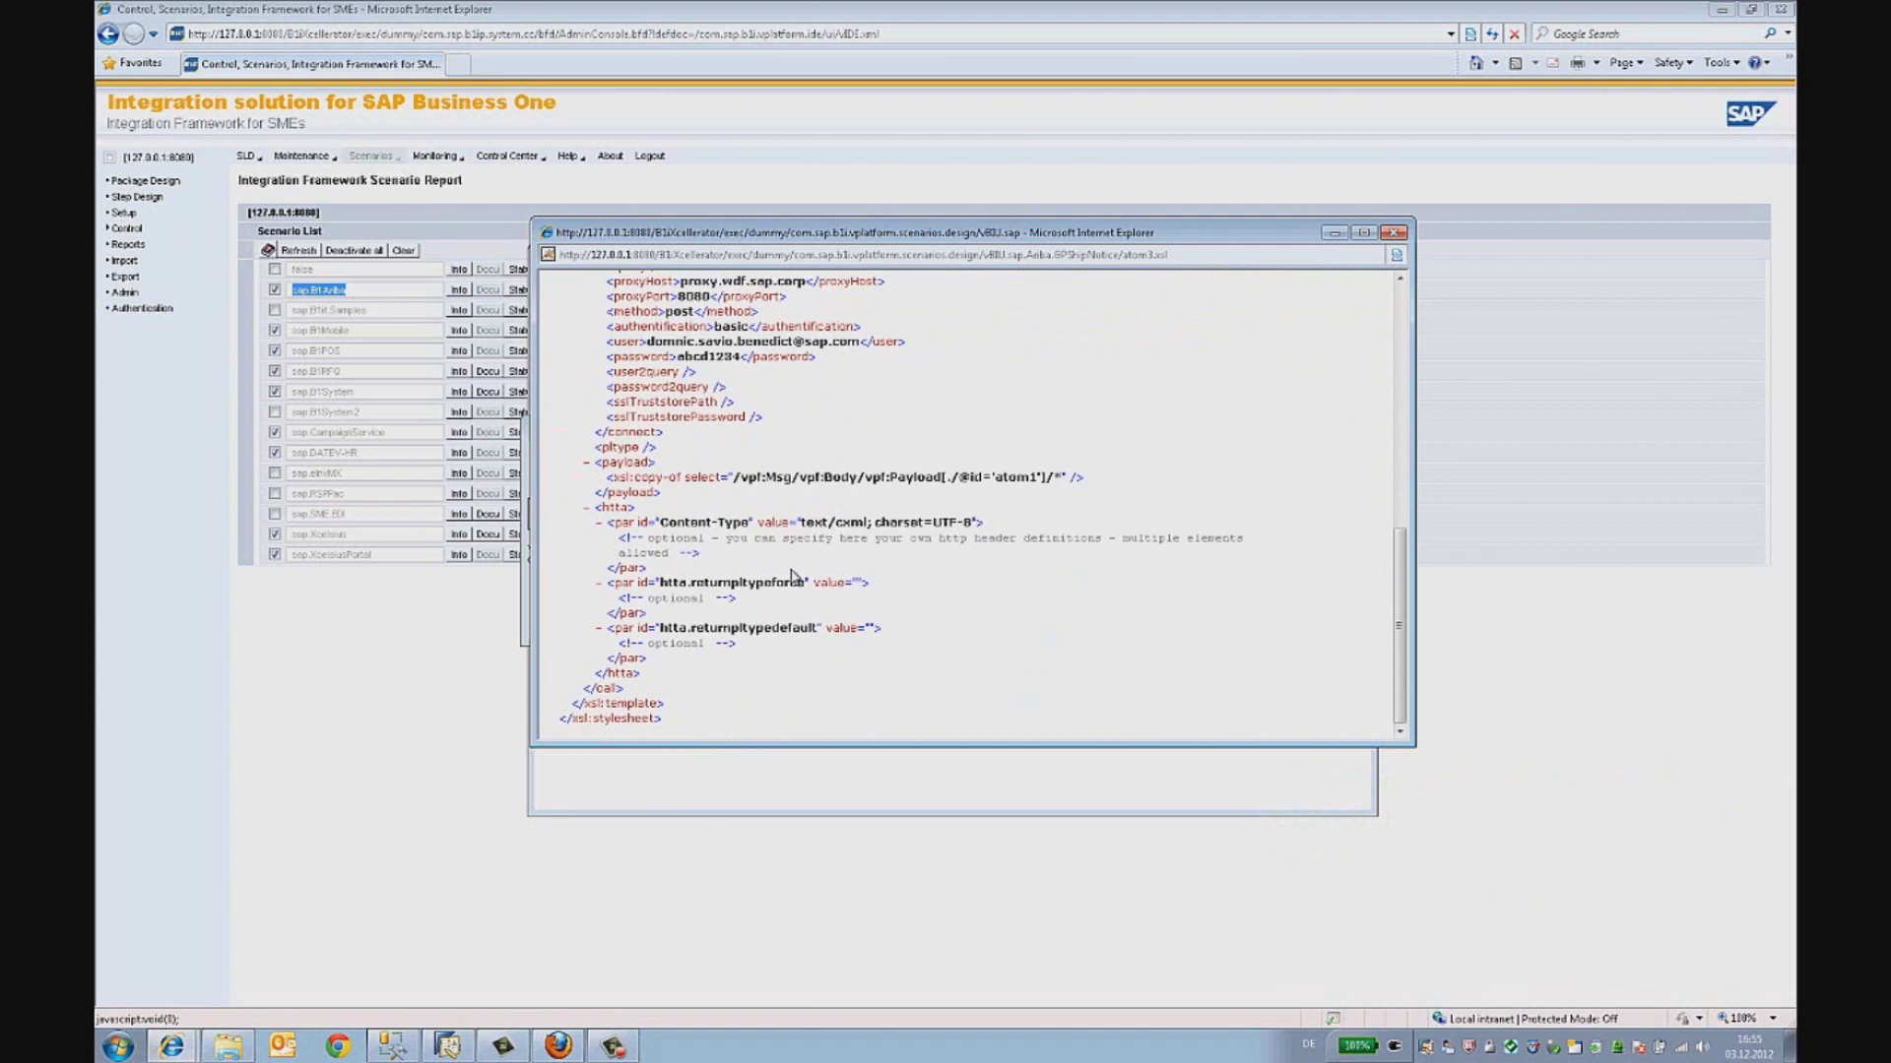
click(1392, 232)
- Review the first xform step's stylesheet, noting its ShipNoticeRequest message type
click(658, 522)
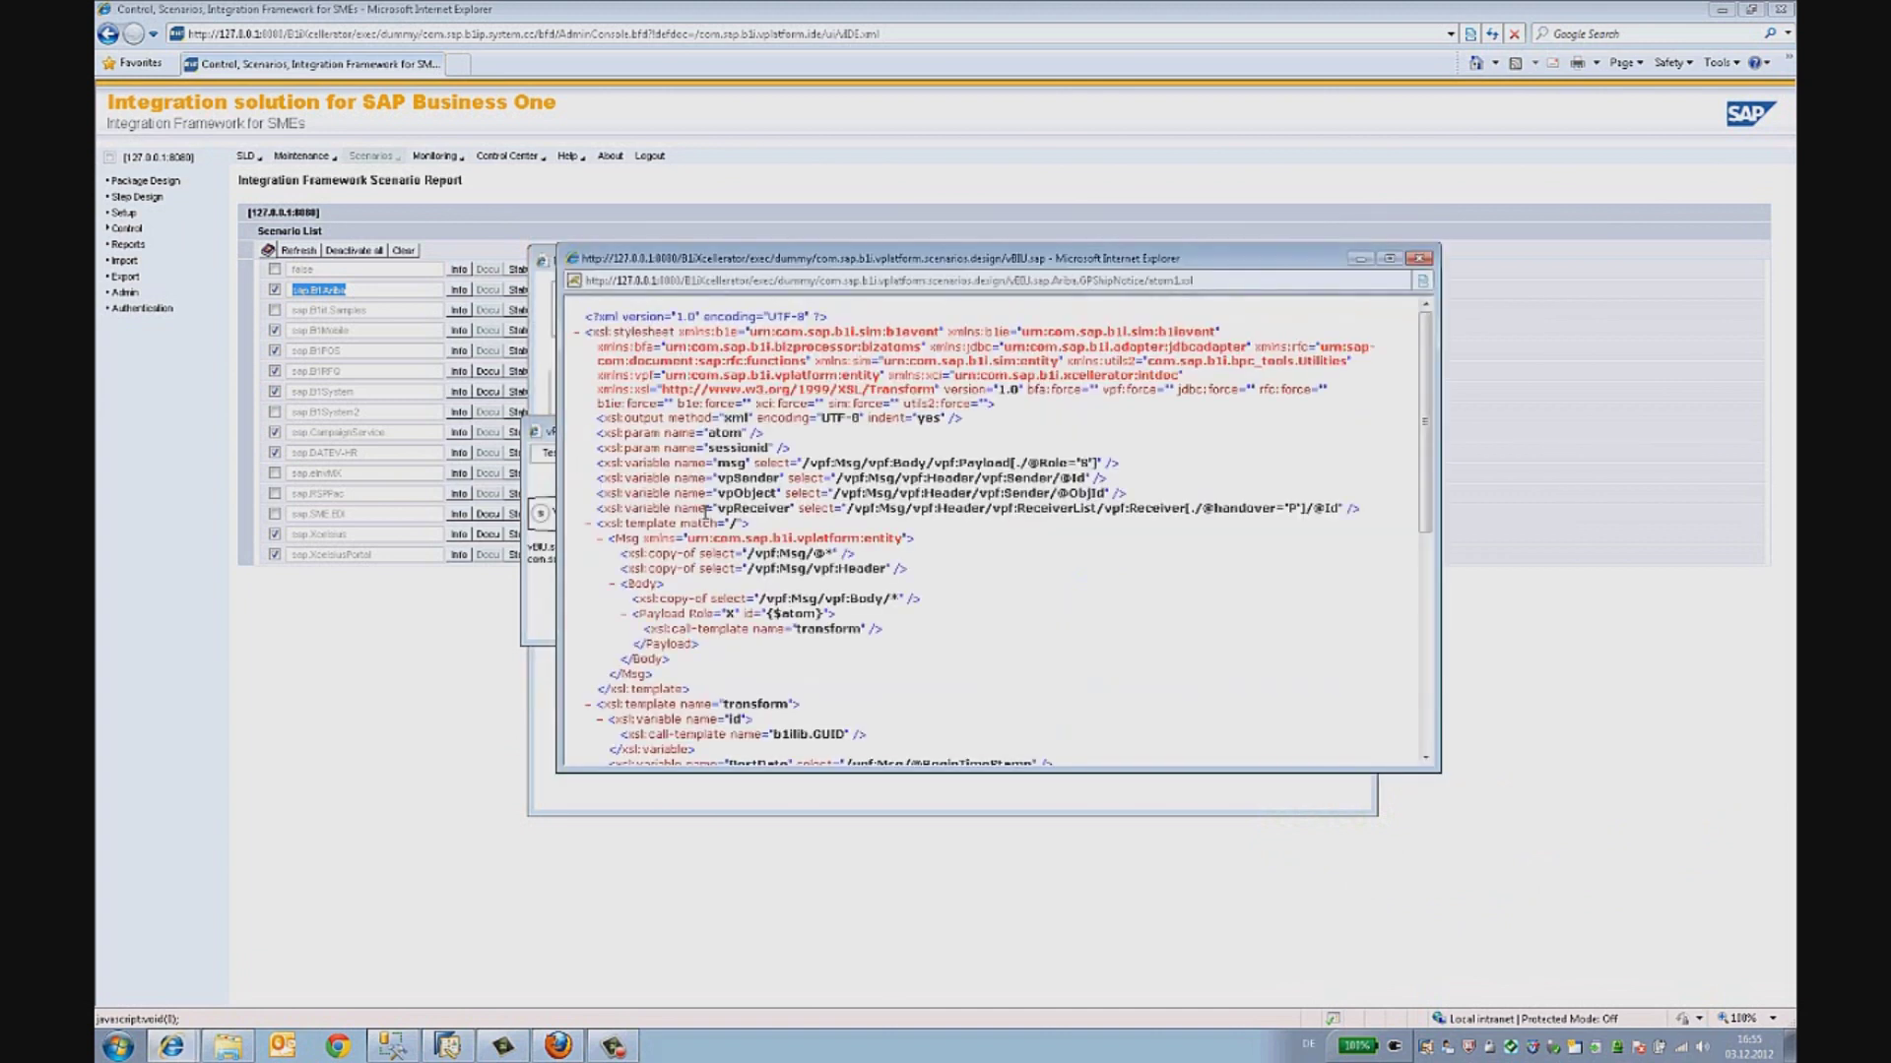
scroll(832, 508, down, 10)
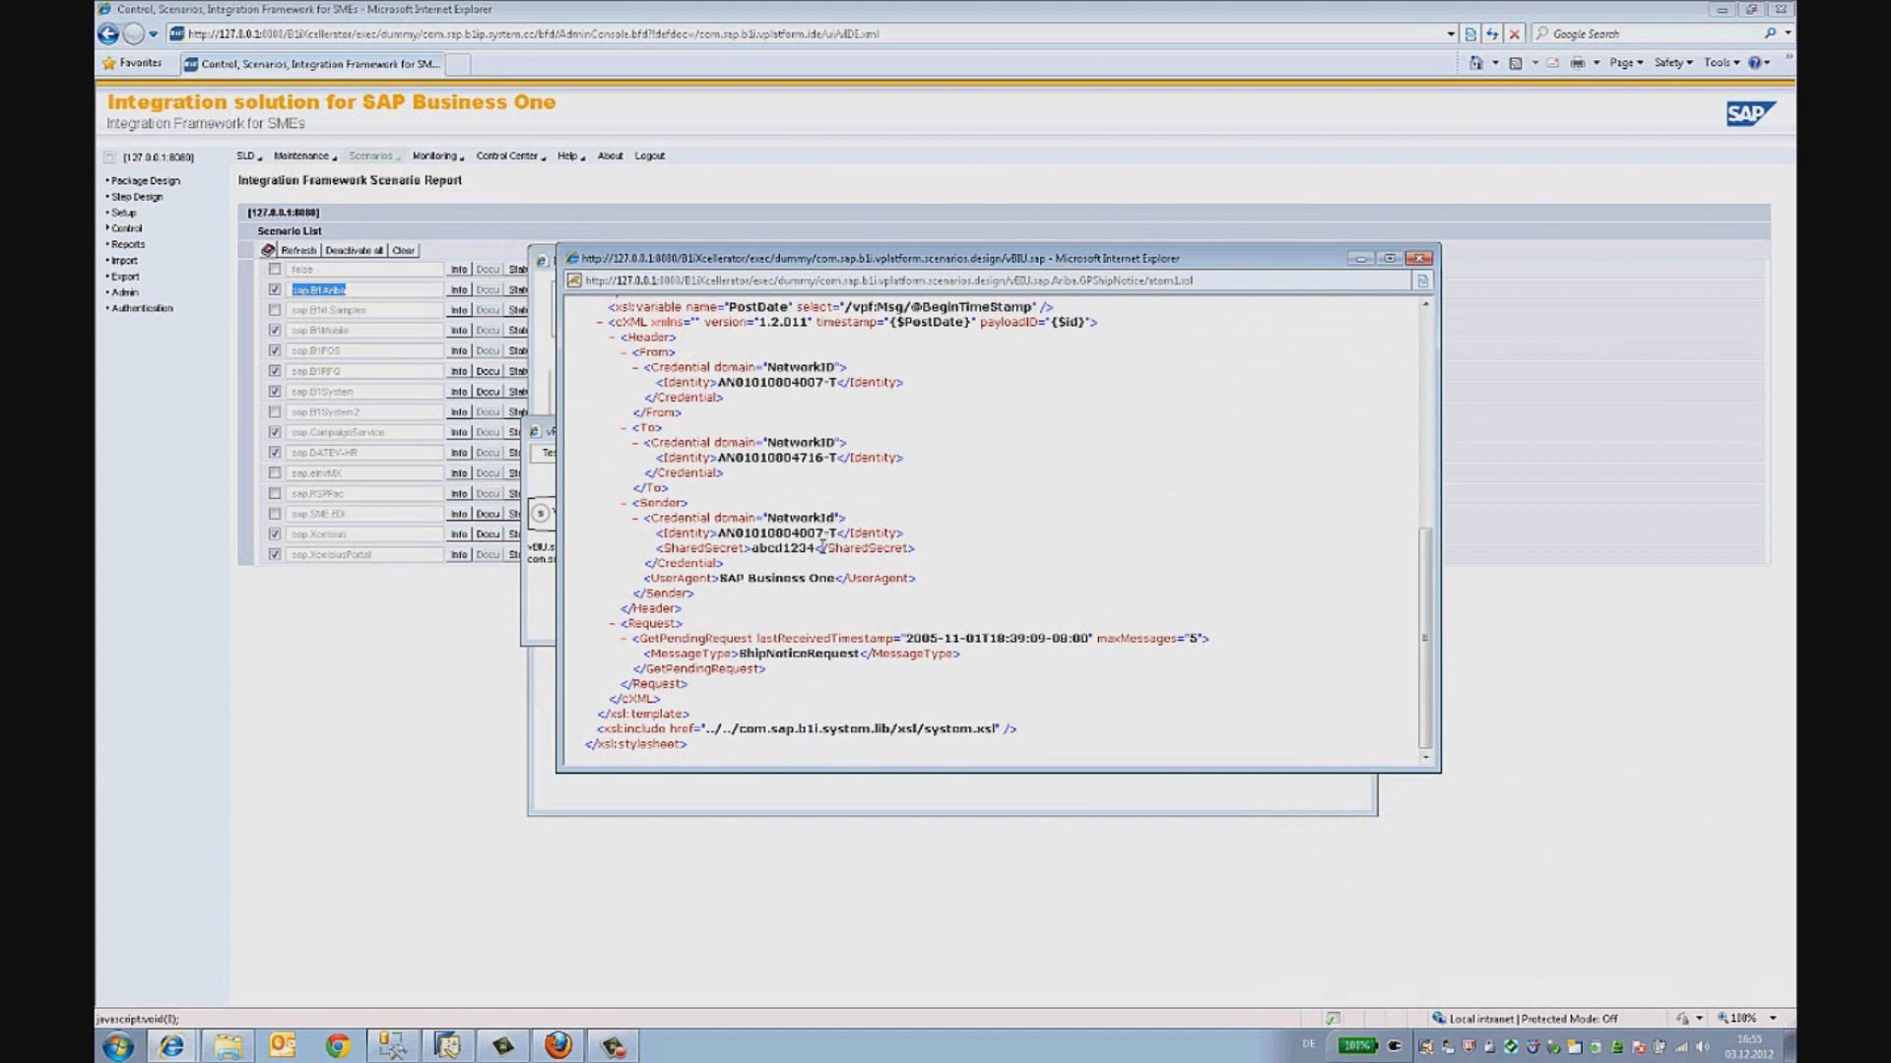
drag(741, 656, 861, 661)
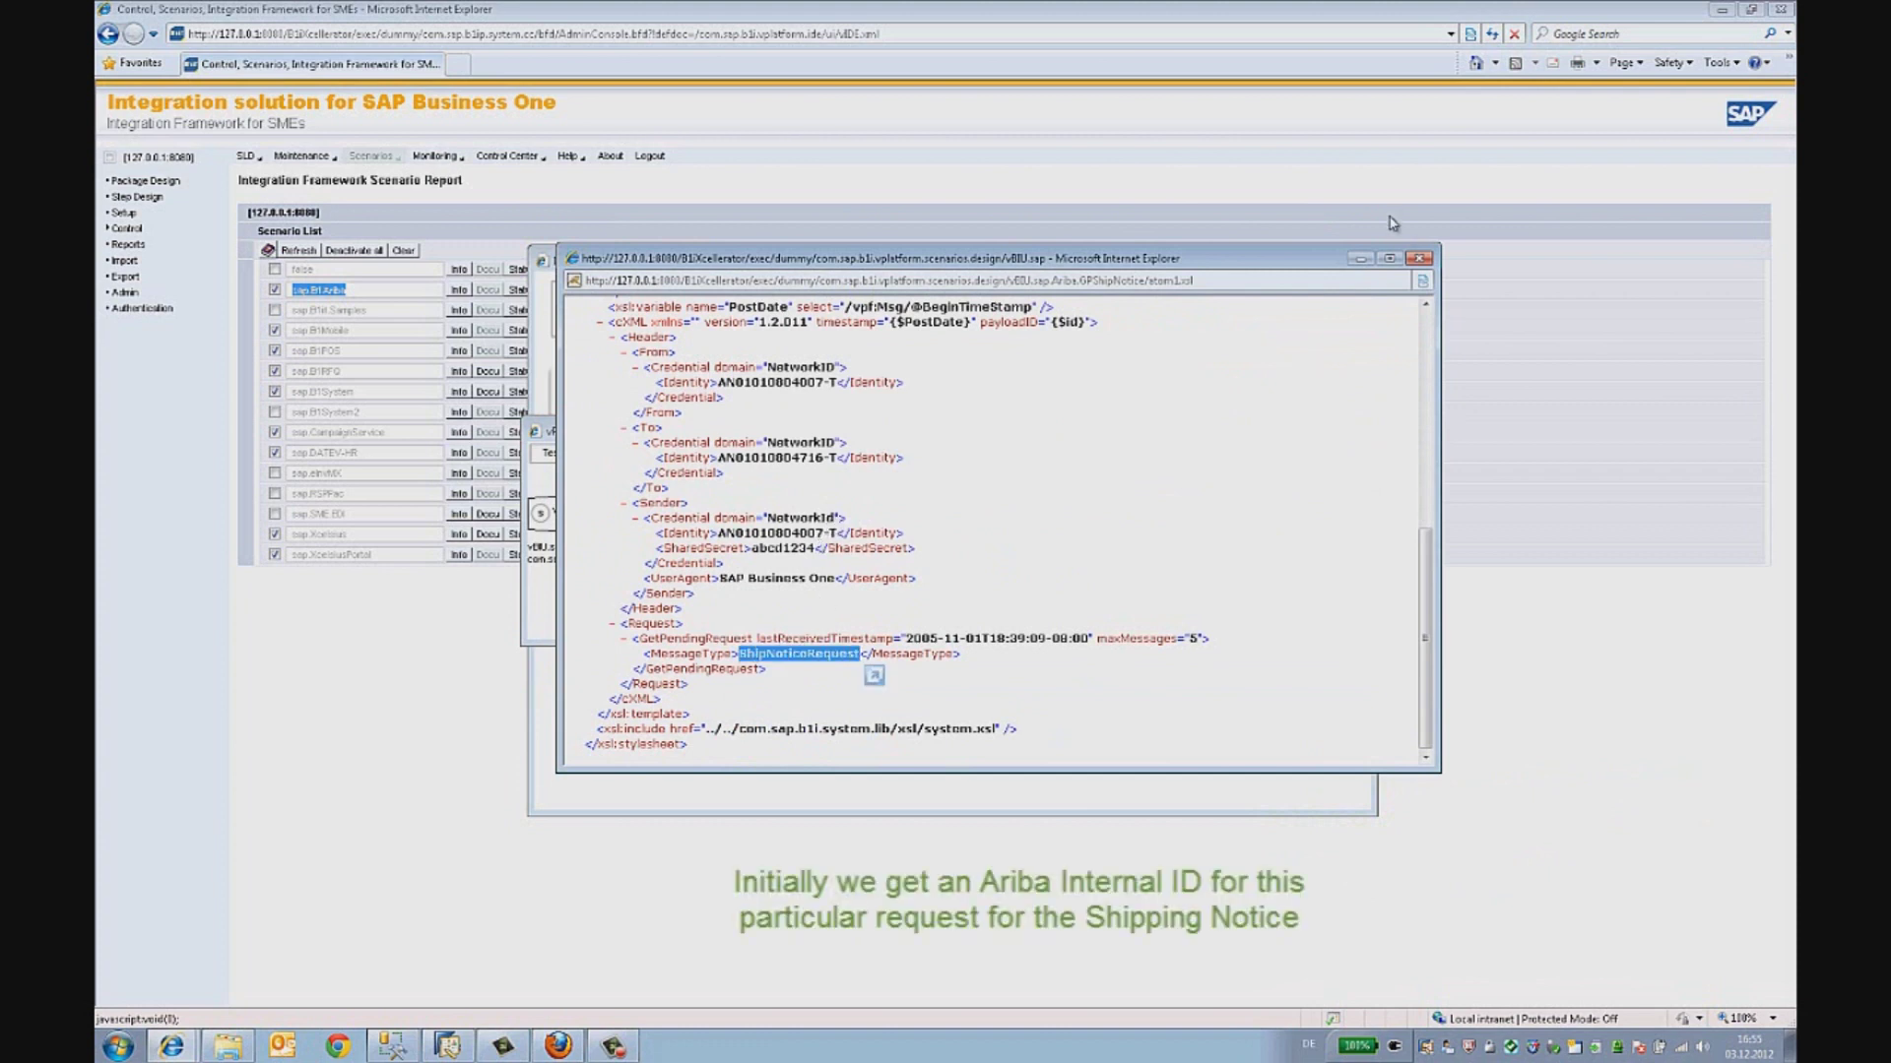
click(1420, 259)
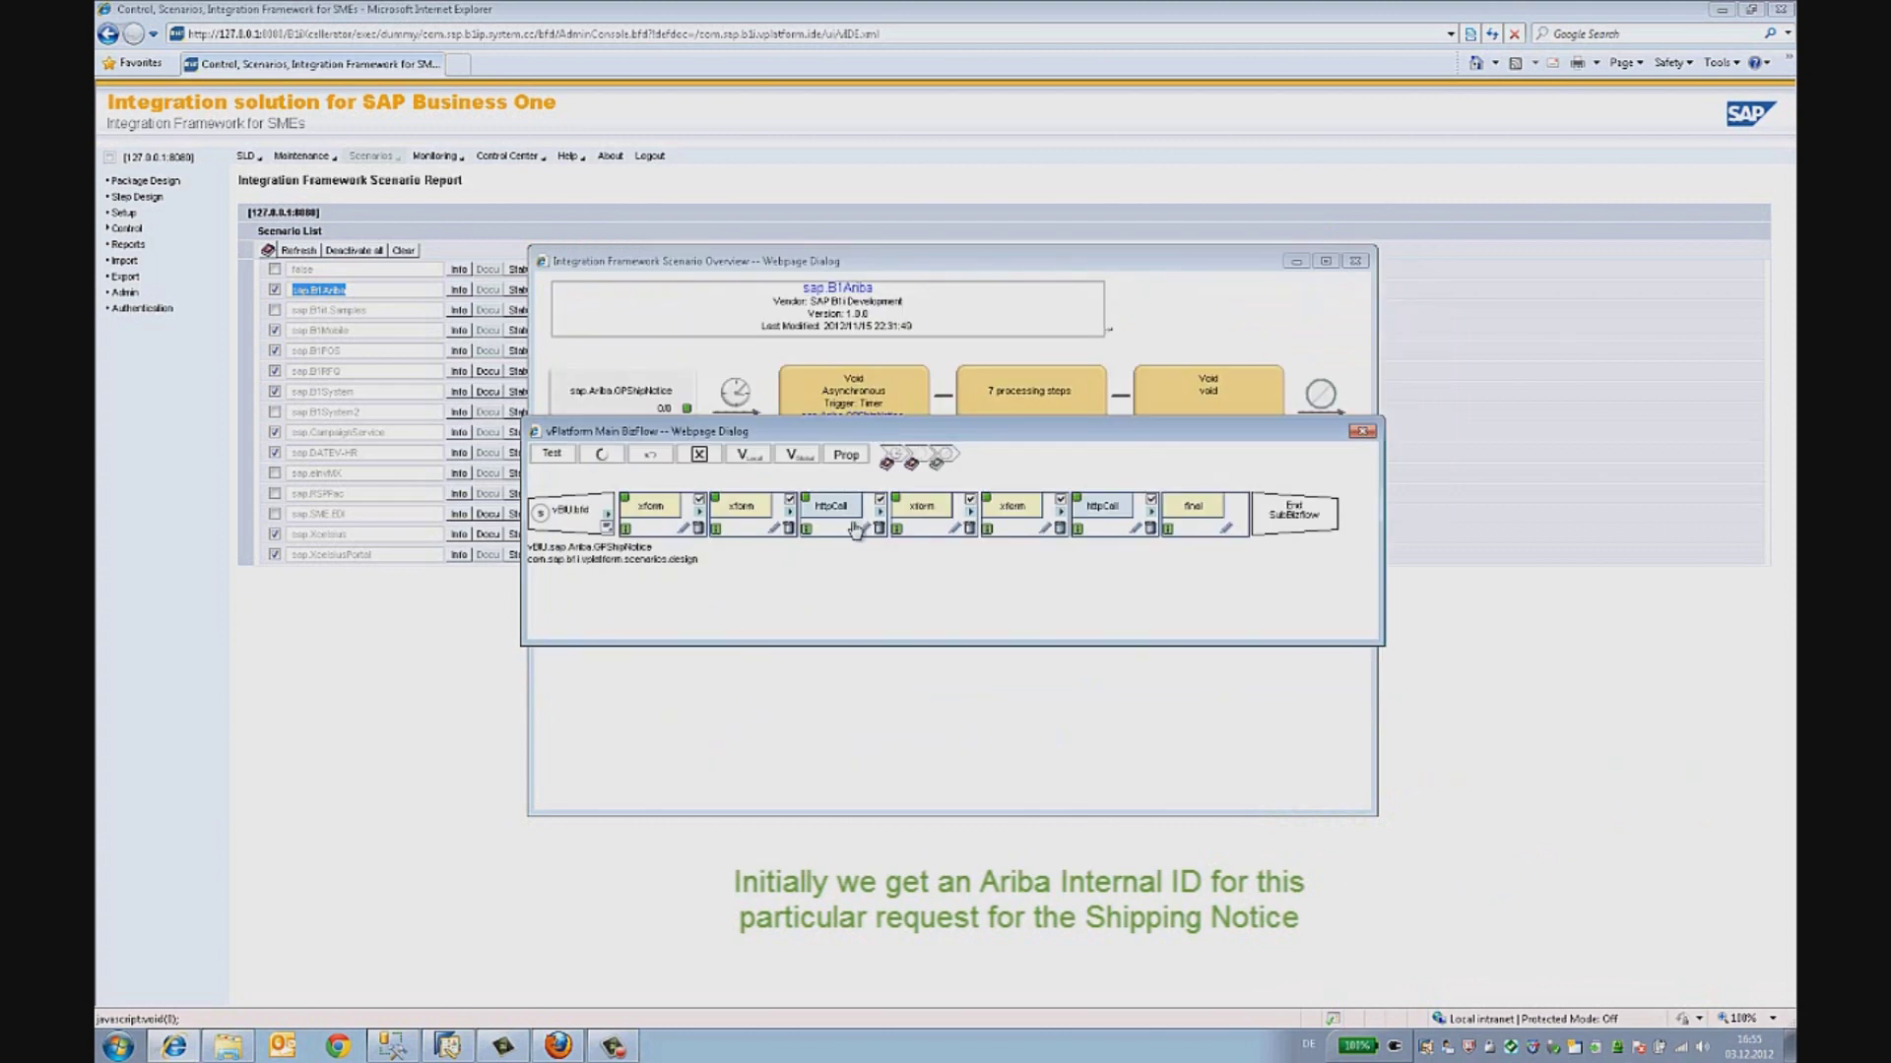
click(936, 519)
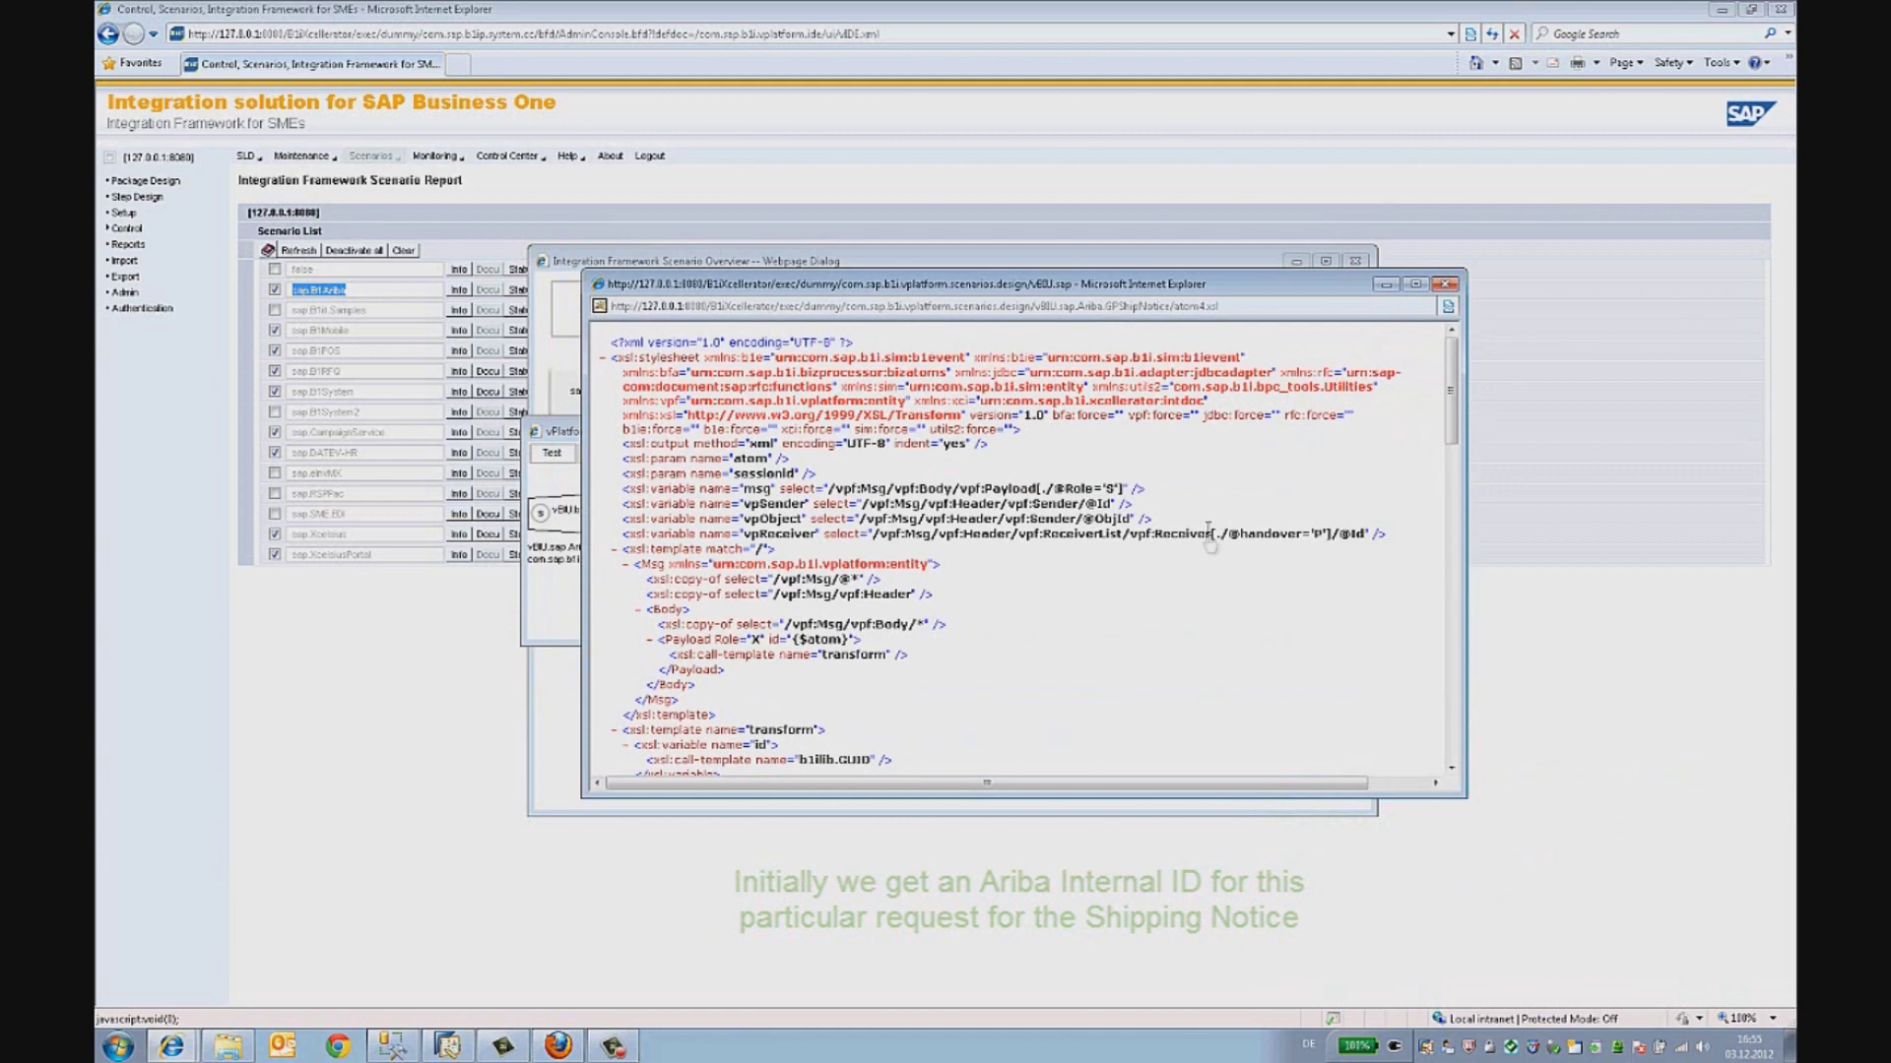
scroll(1210, 537, down, 8)
scroll(1209, 545, down, 20)
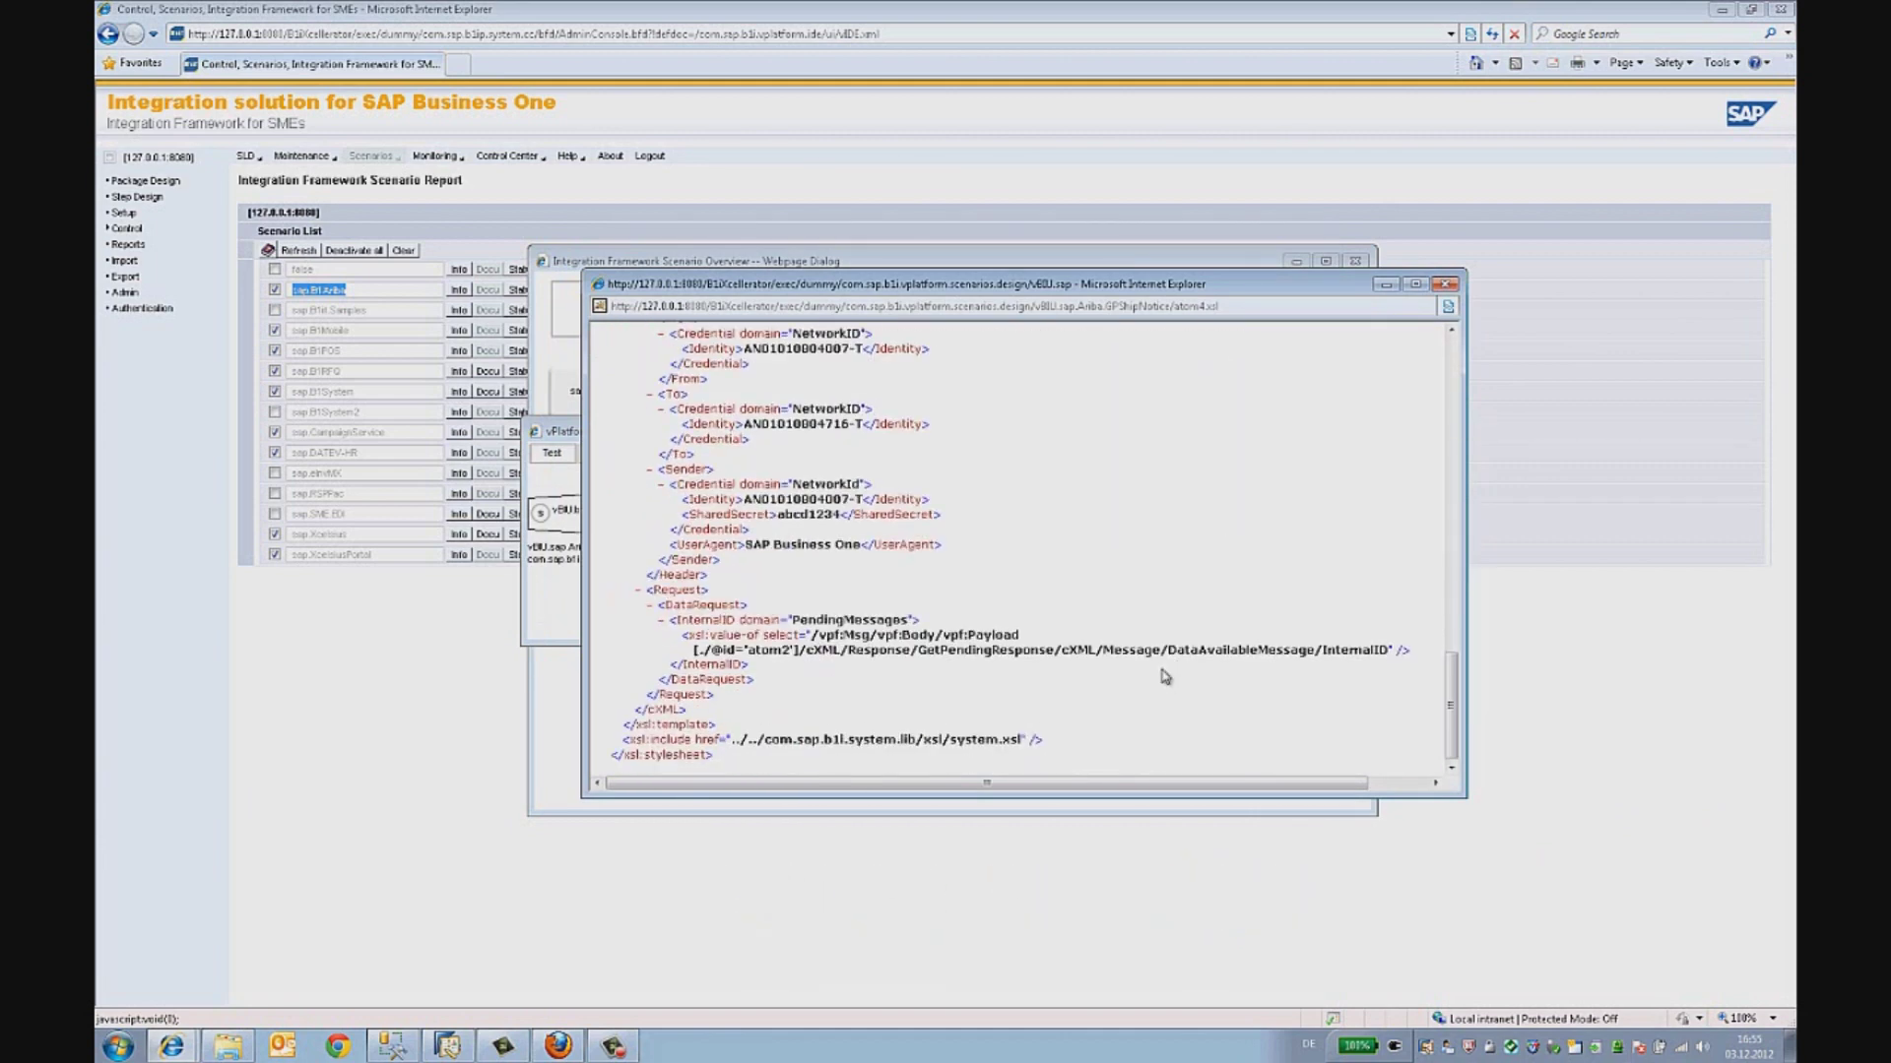
drag(1385, 649, 816, 659)
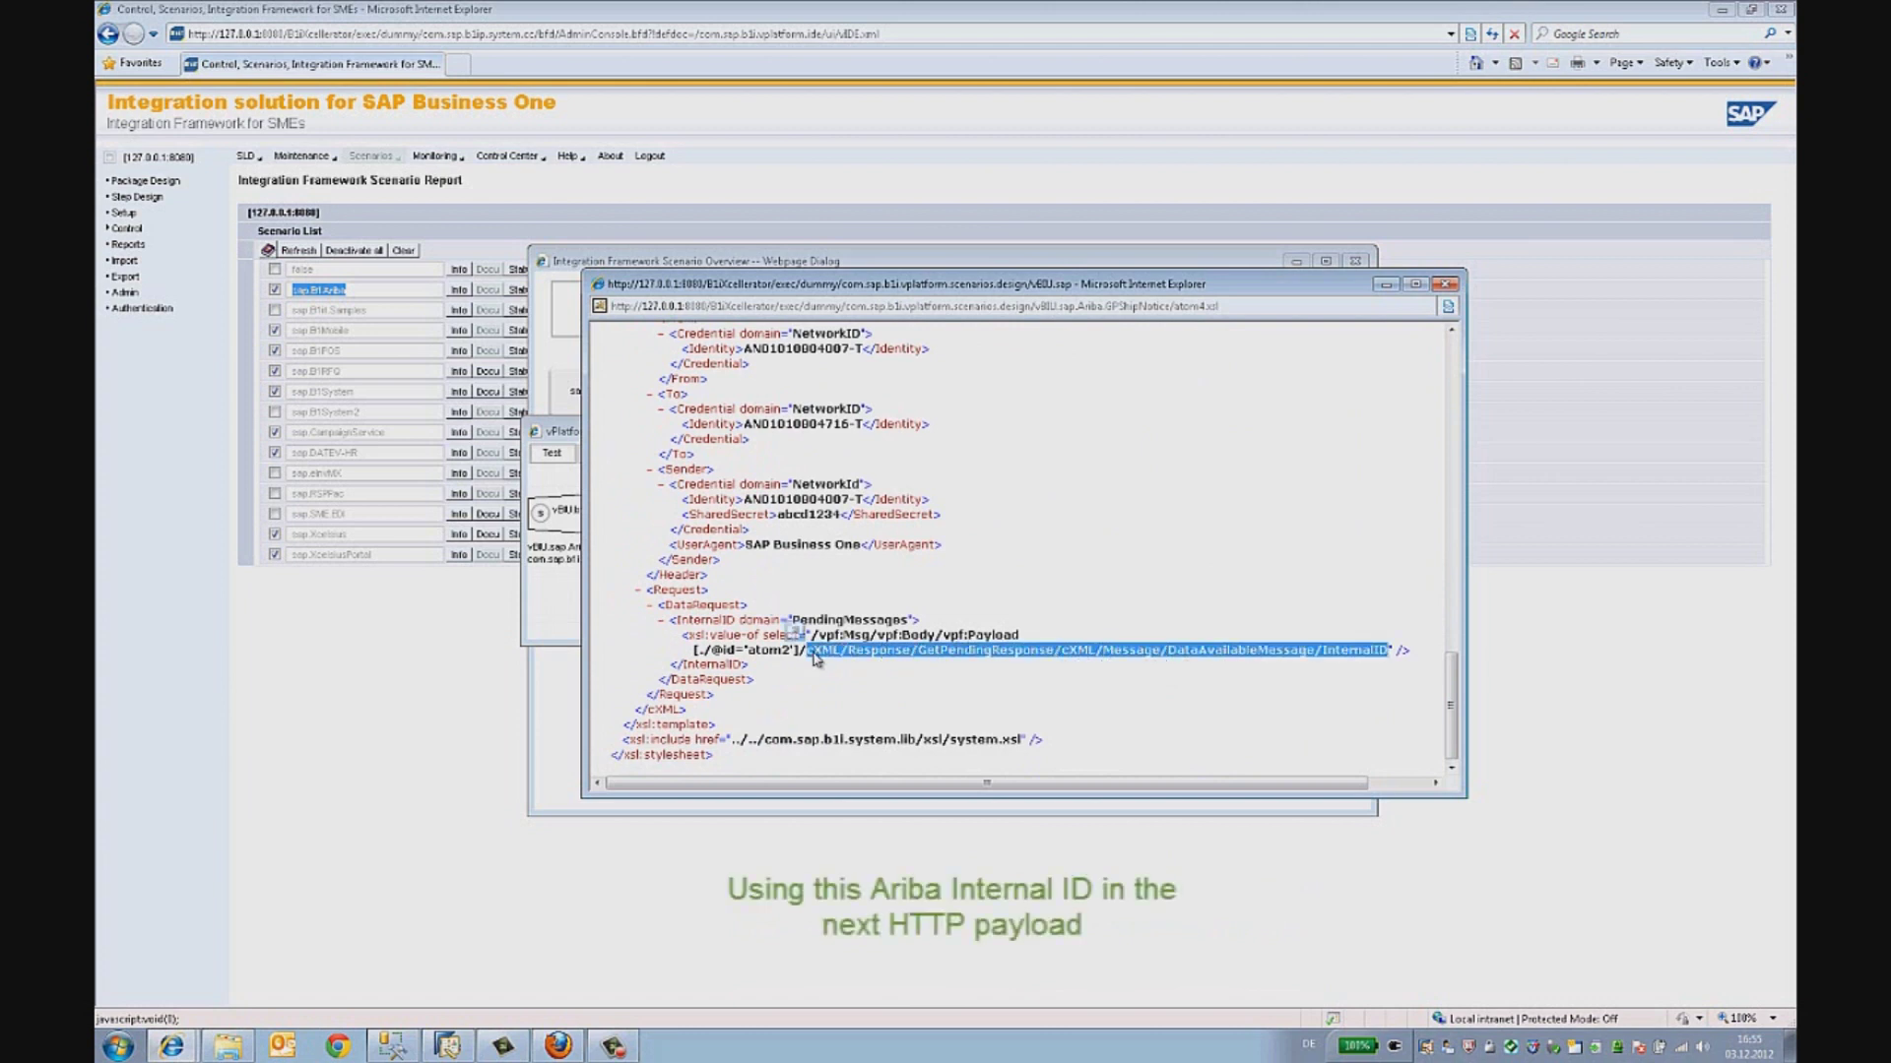
click(1445, 283)
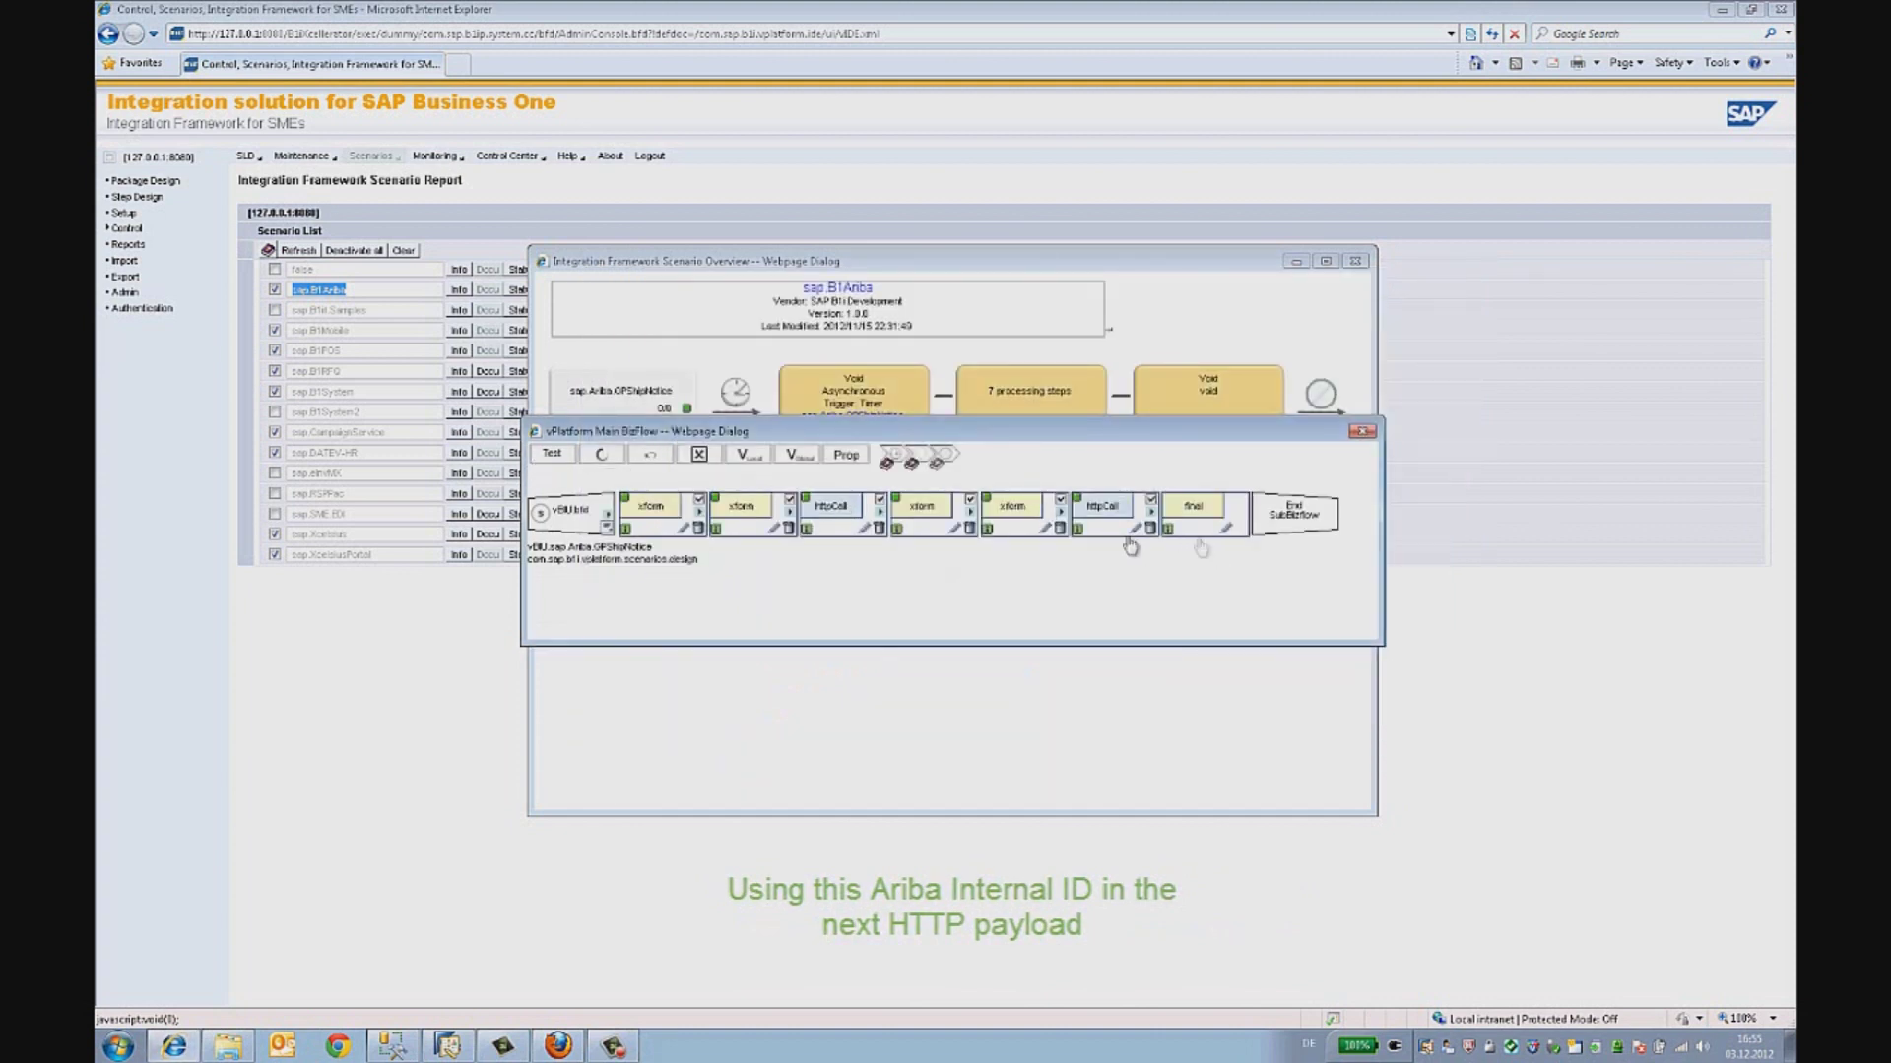
click(1047, 522)
scroll(813, 525, down, 10)
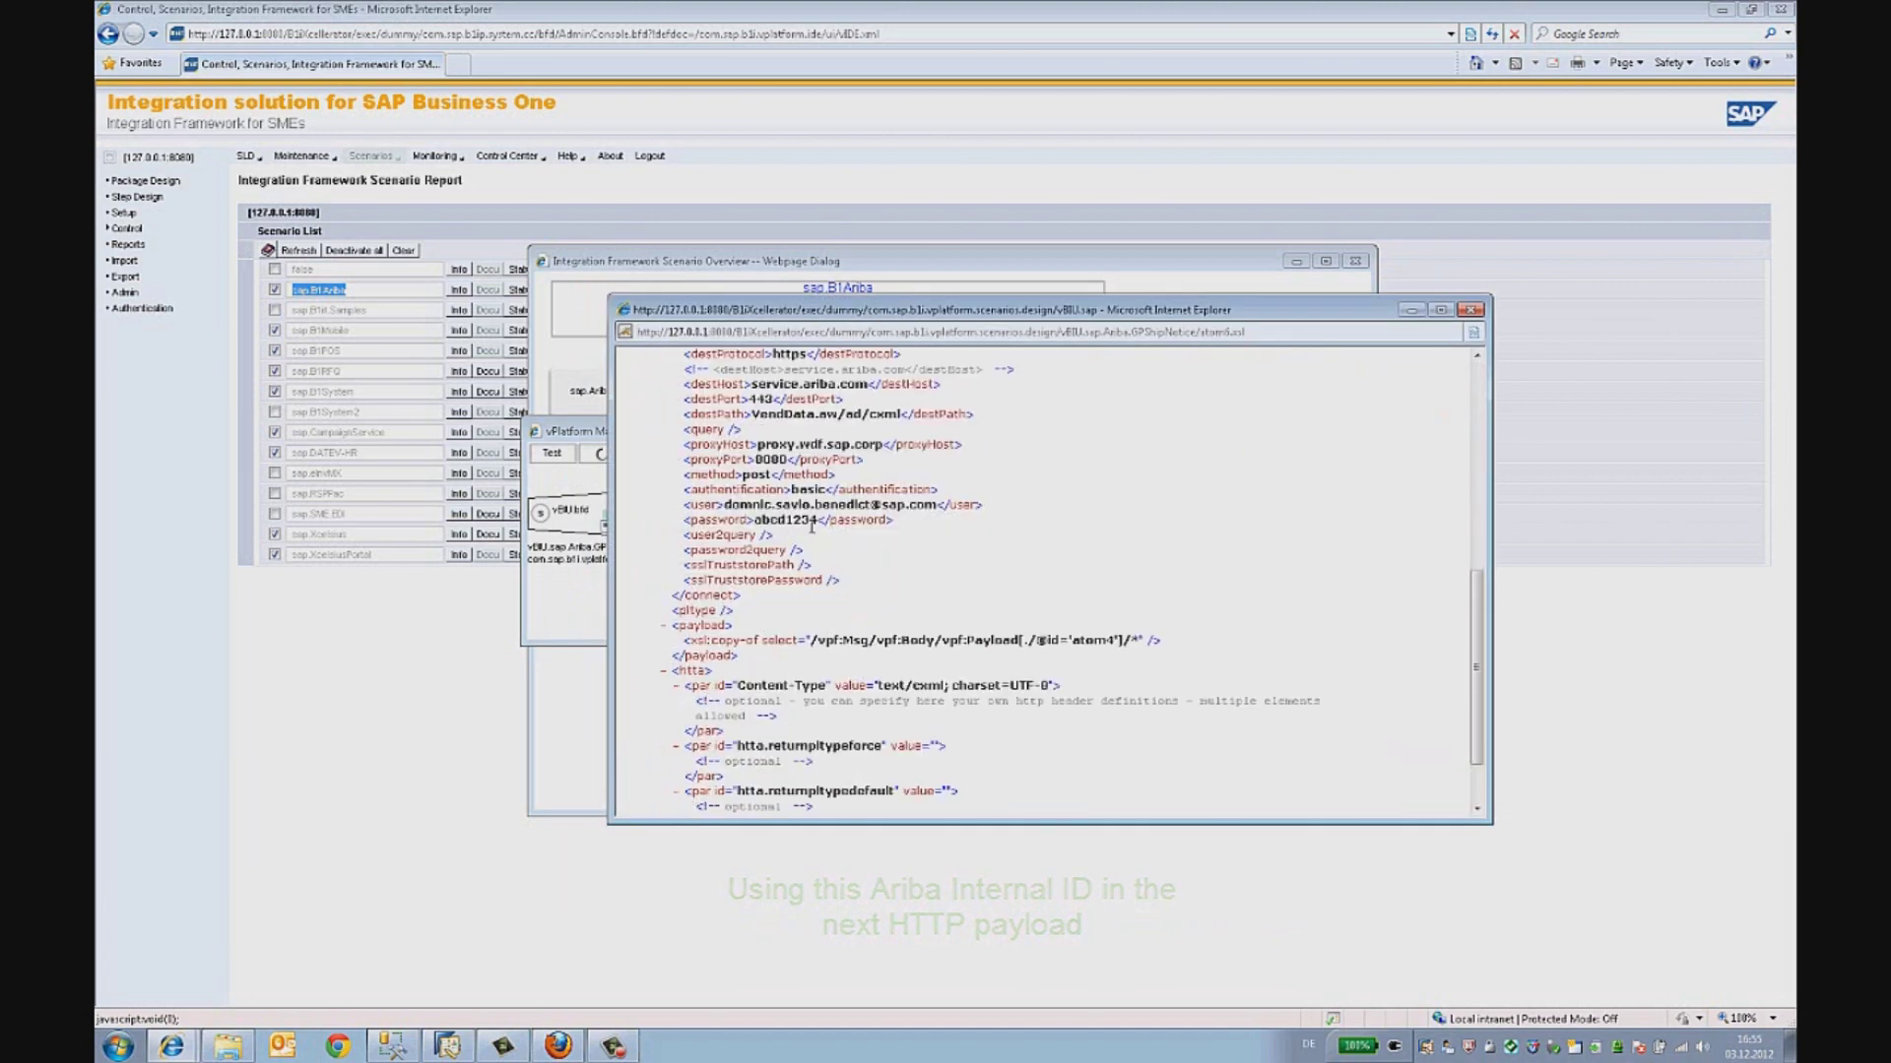
scroll(814, 529, up, 2)
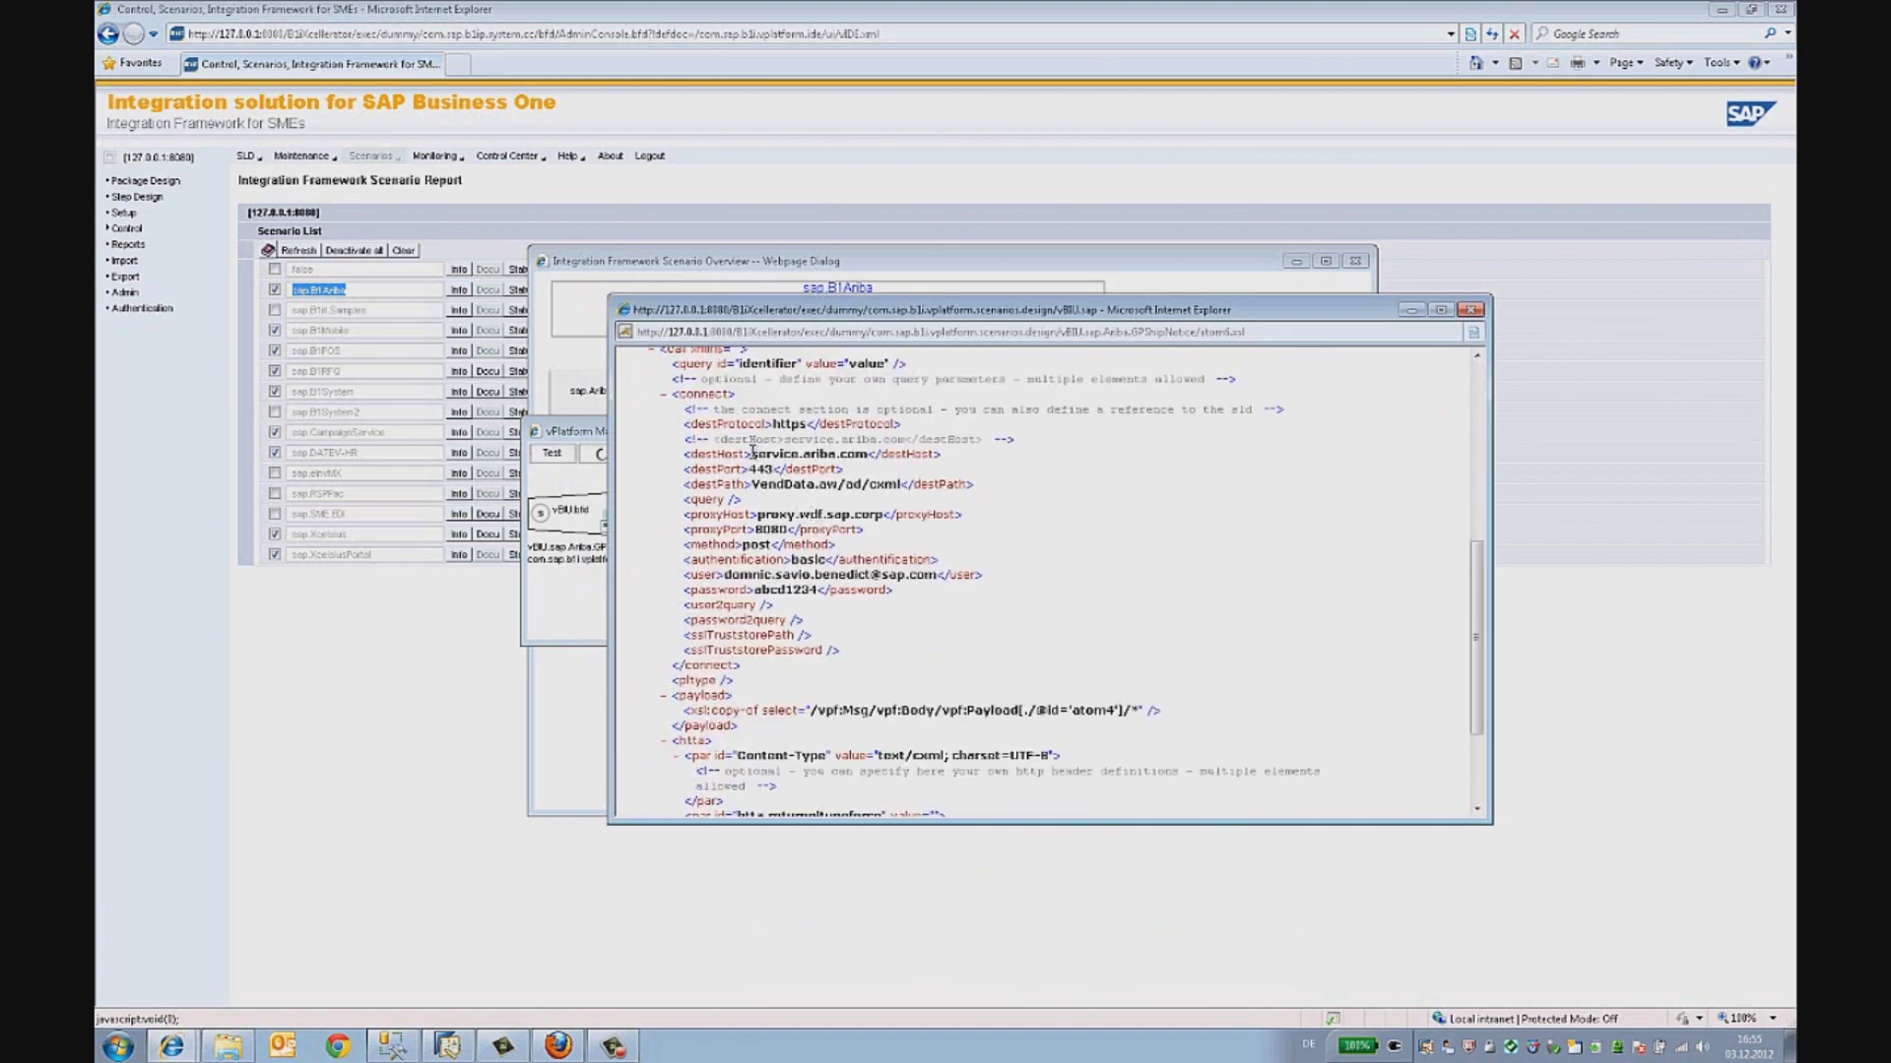
drag(752, 454, 867, 455)
drag(753, 484, 899, 484)
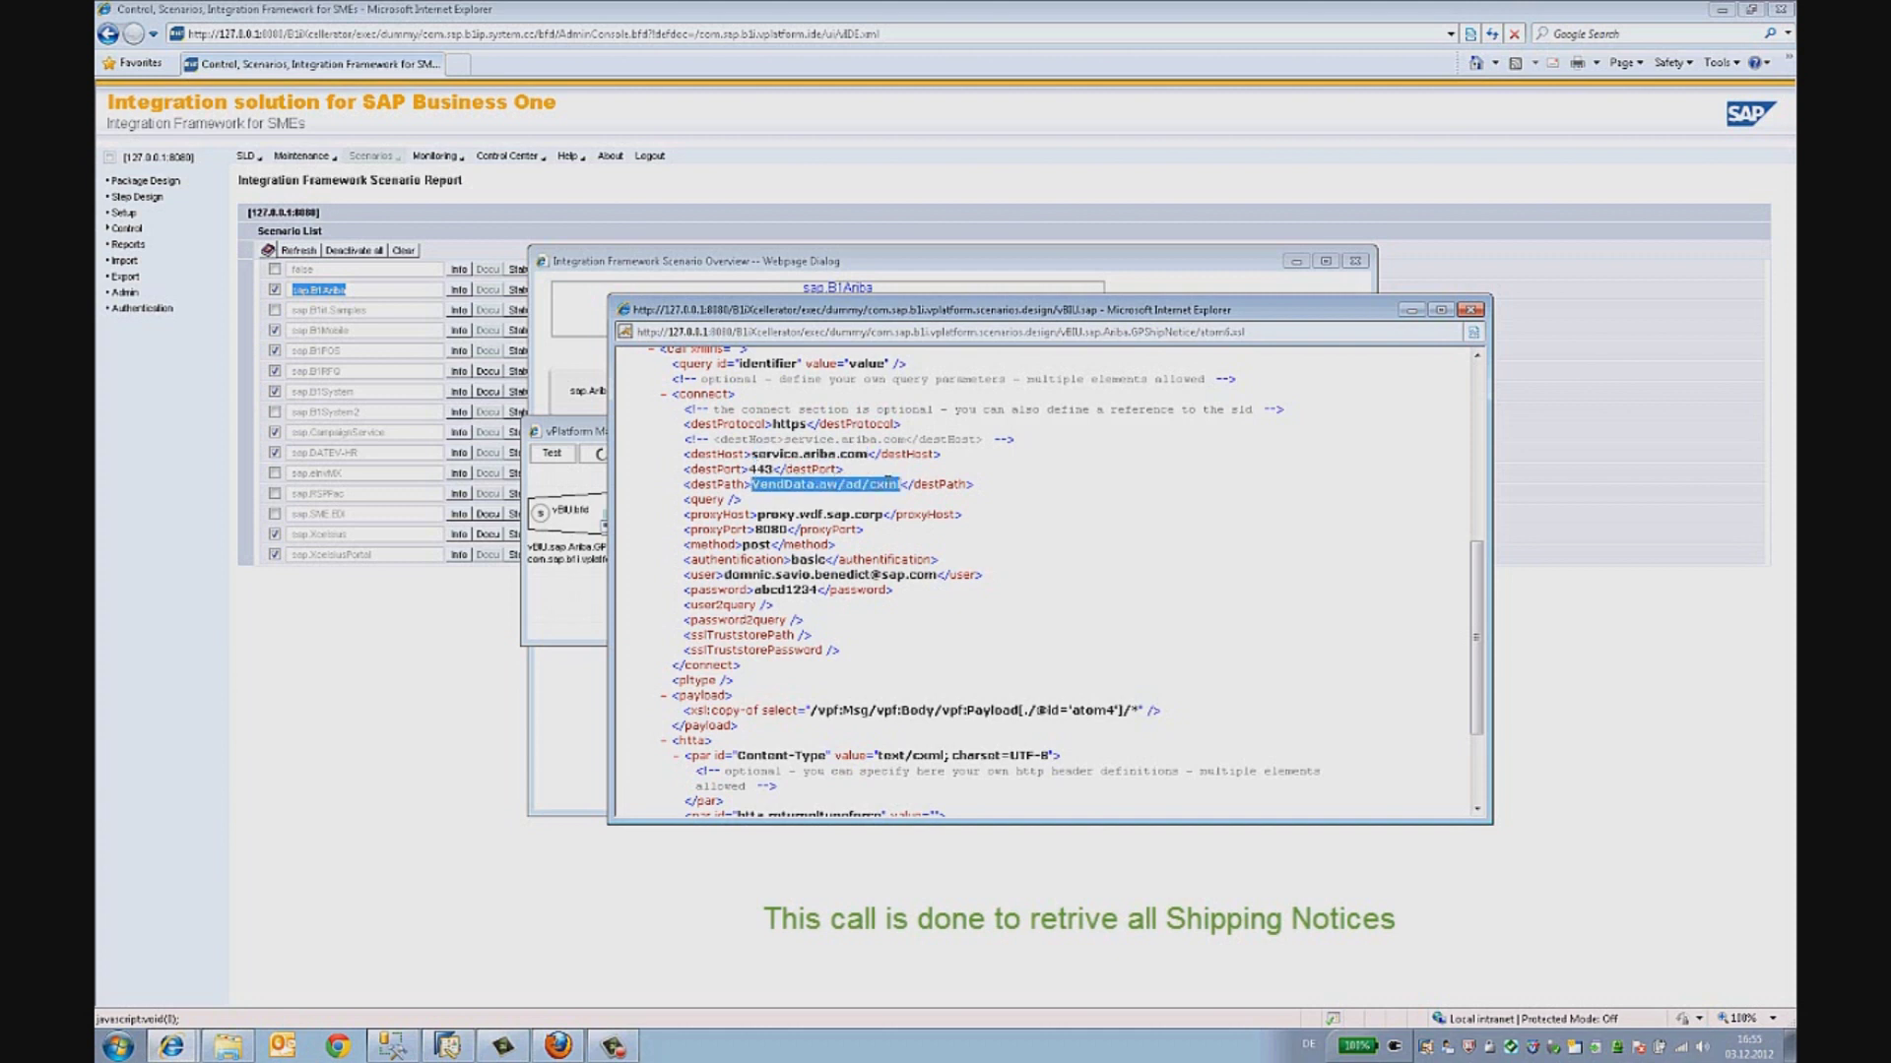
click(1470, 311)
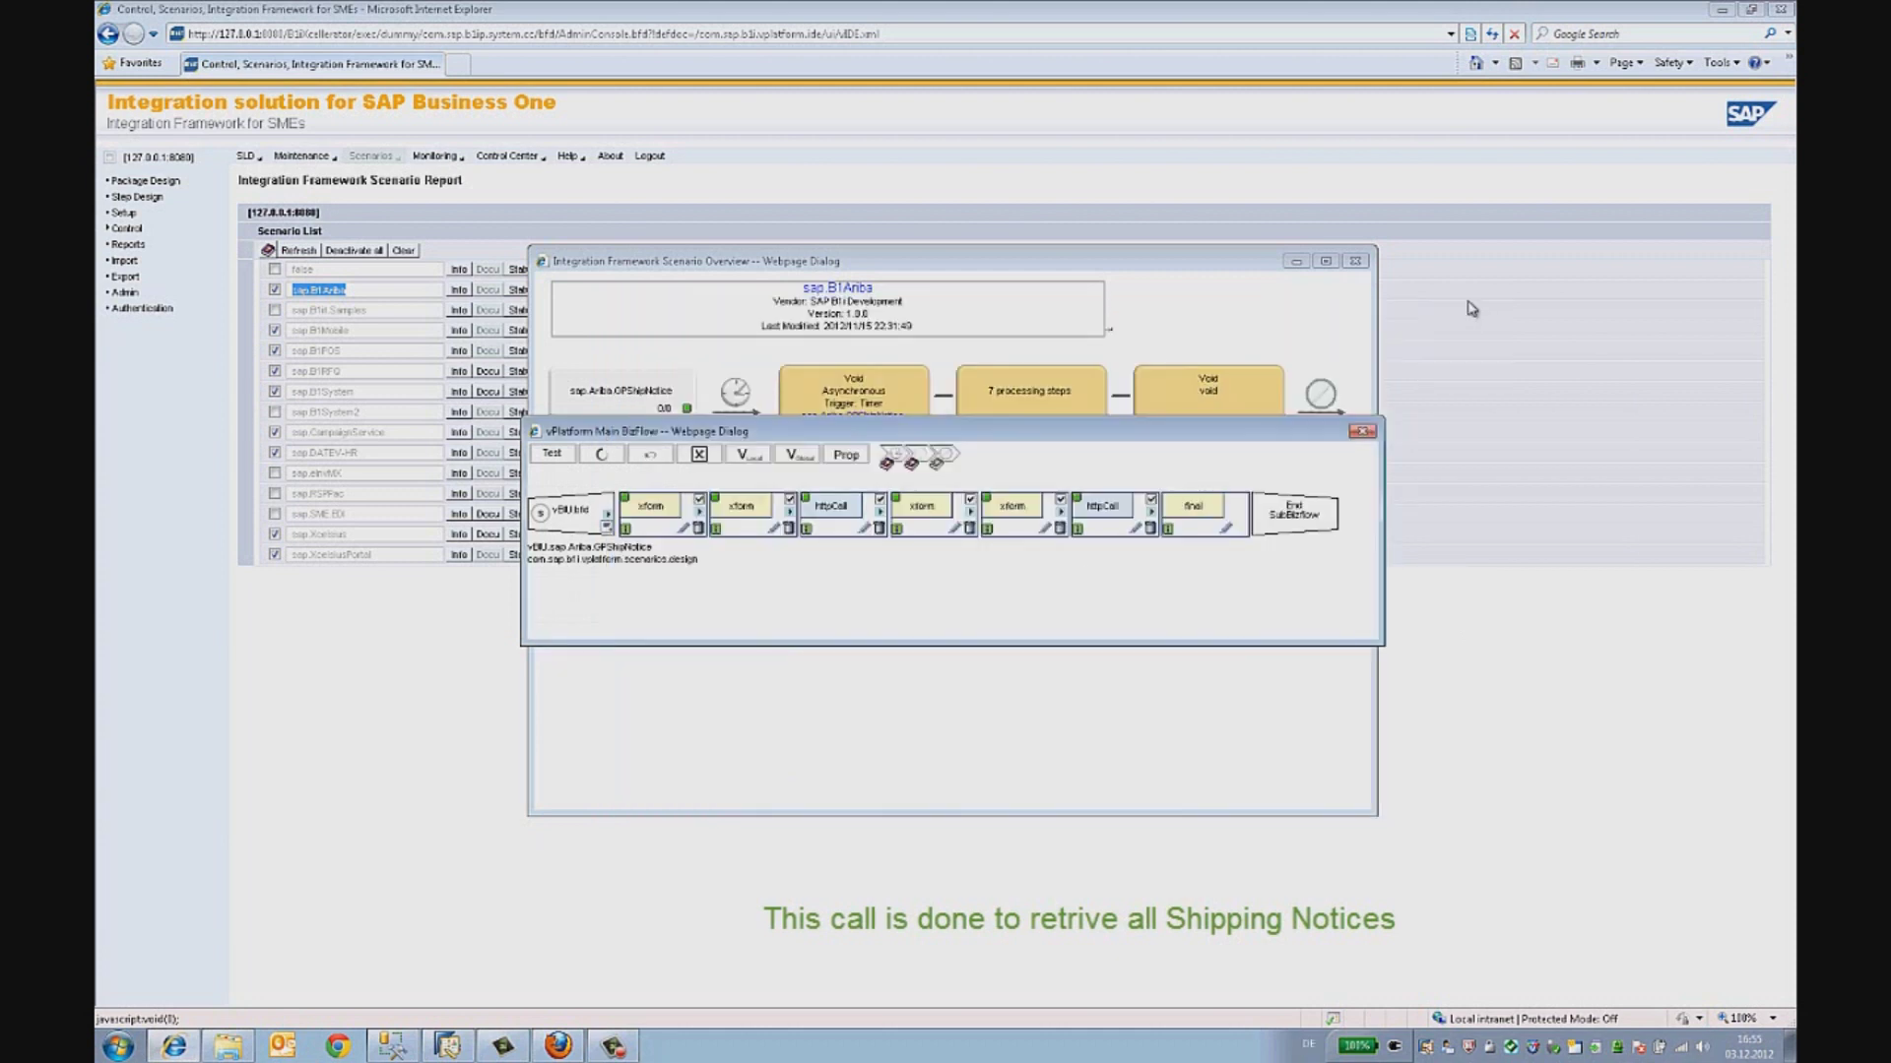
- Test-run the ship notice flow, dismiss the XML error, and rerun it in debug mode
click(553, 455)
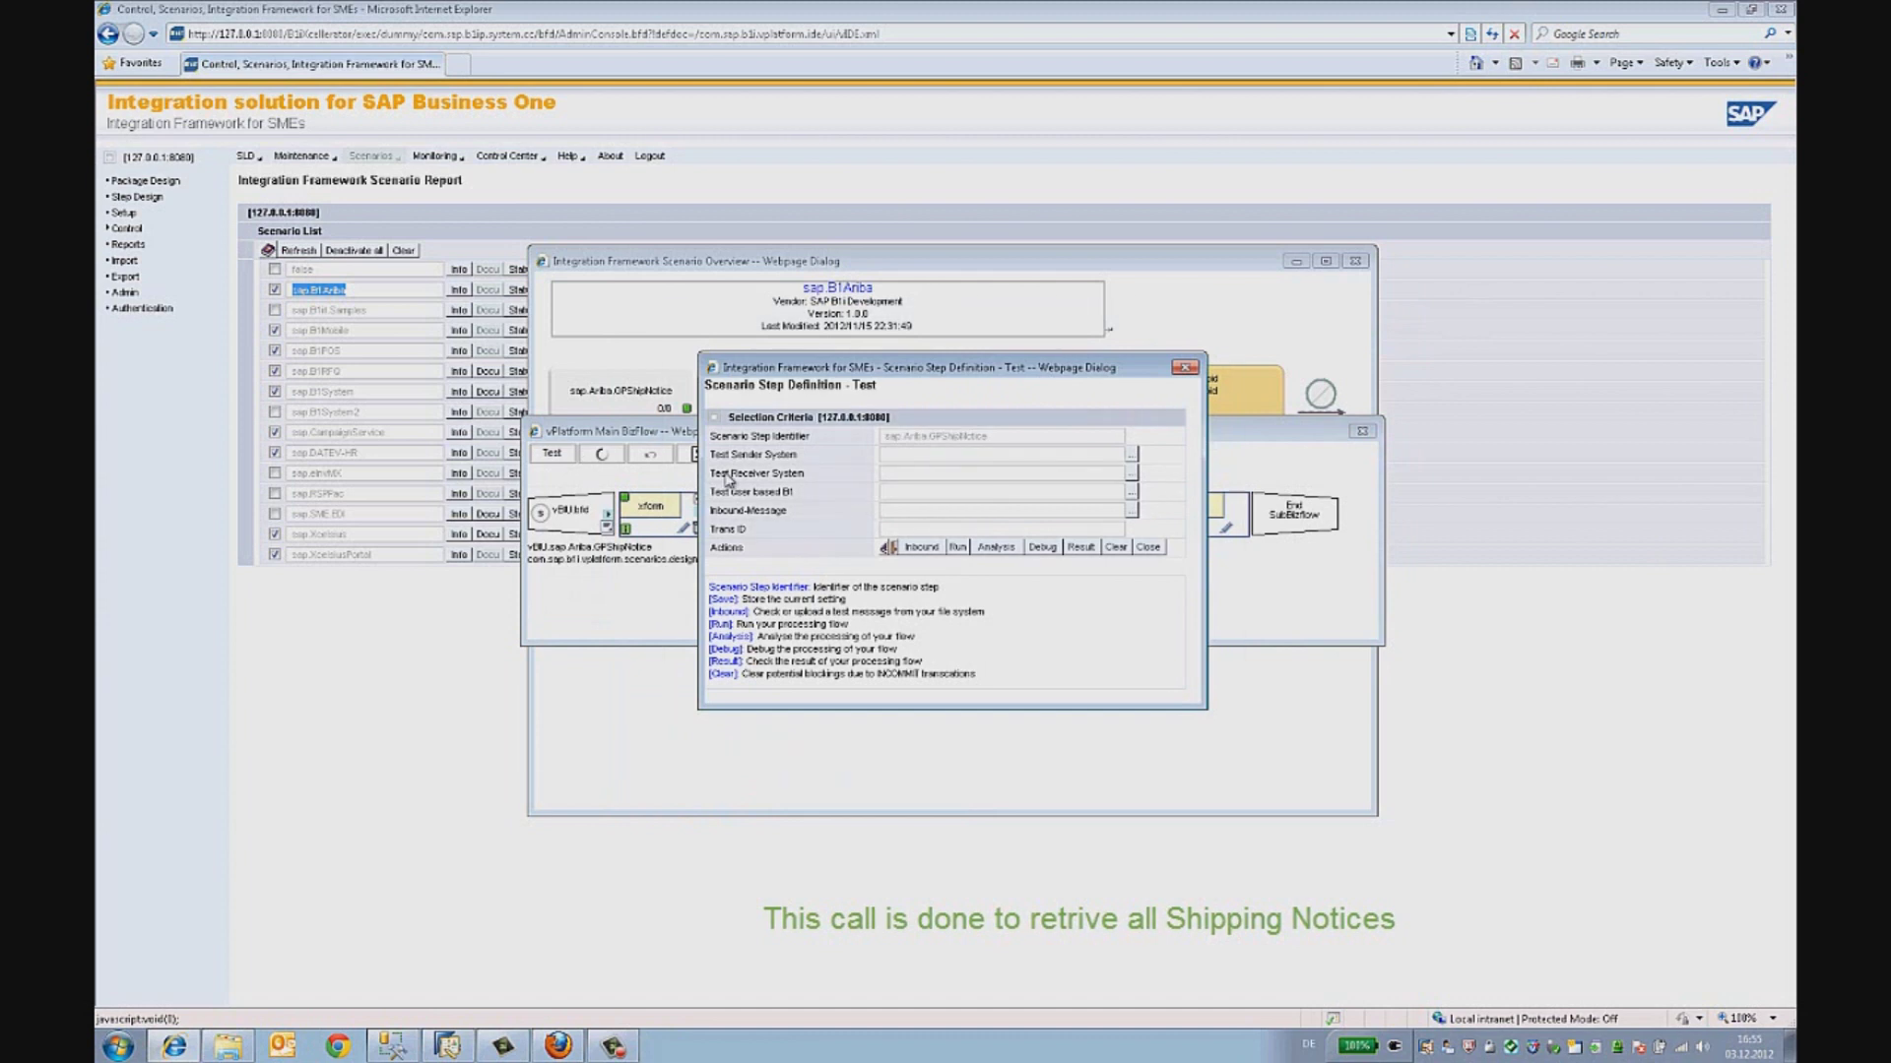
click(971, 549)
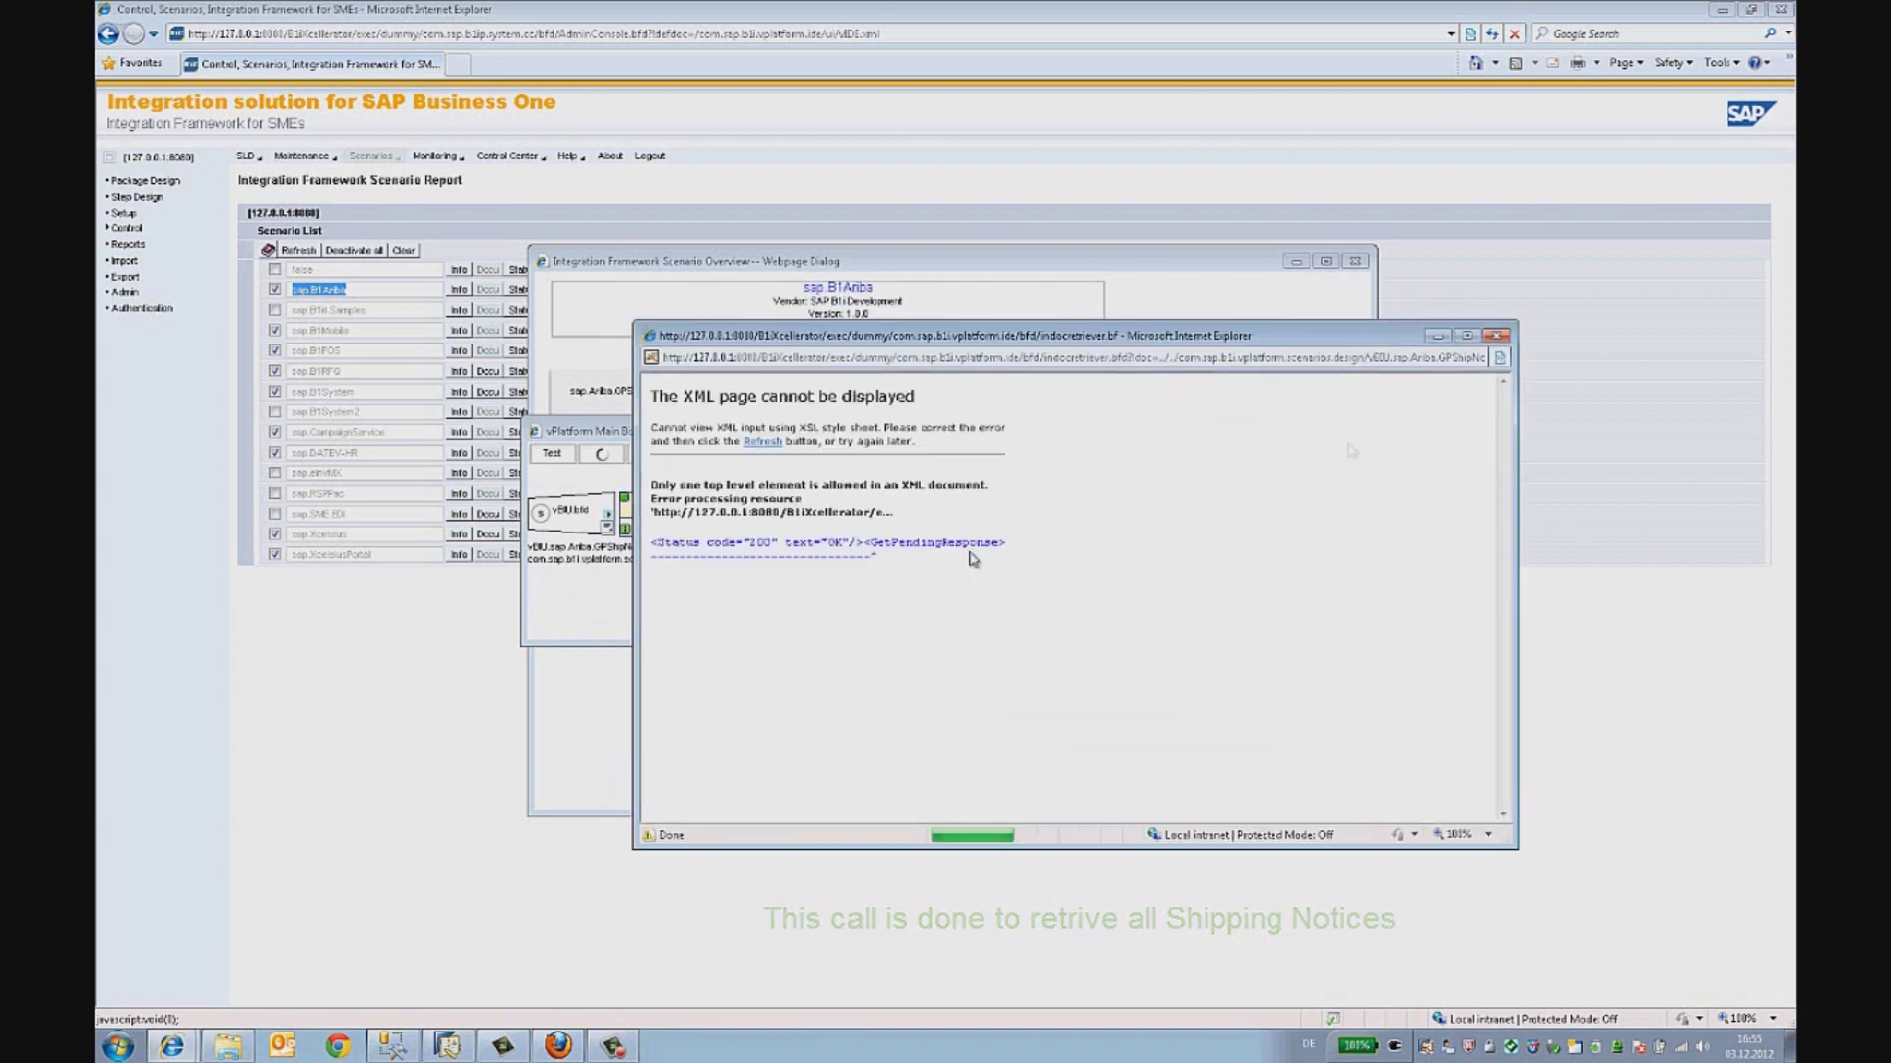
click(1496, 336)
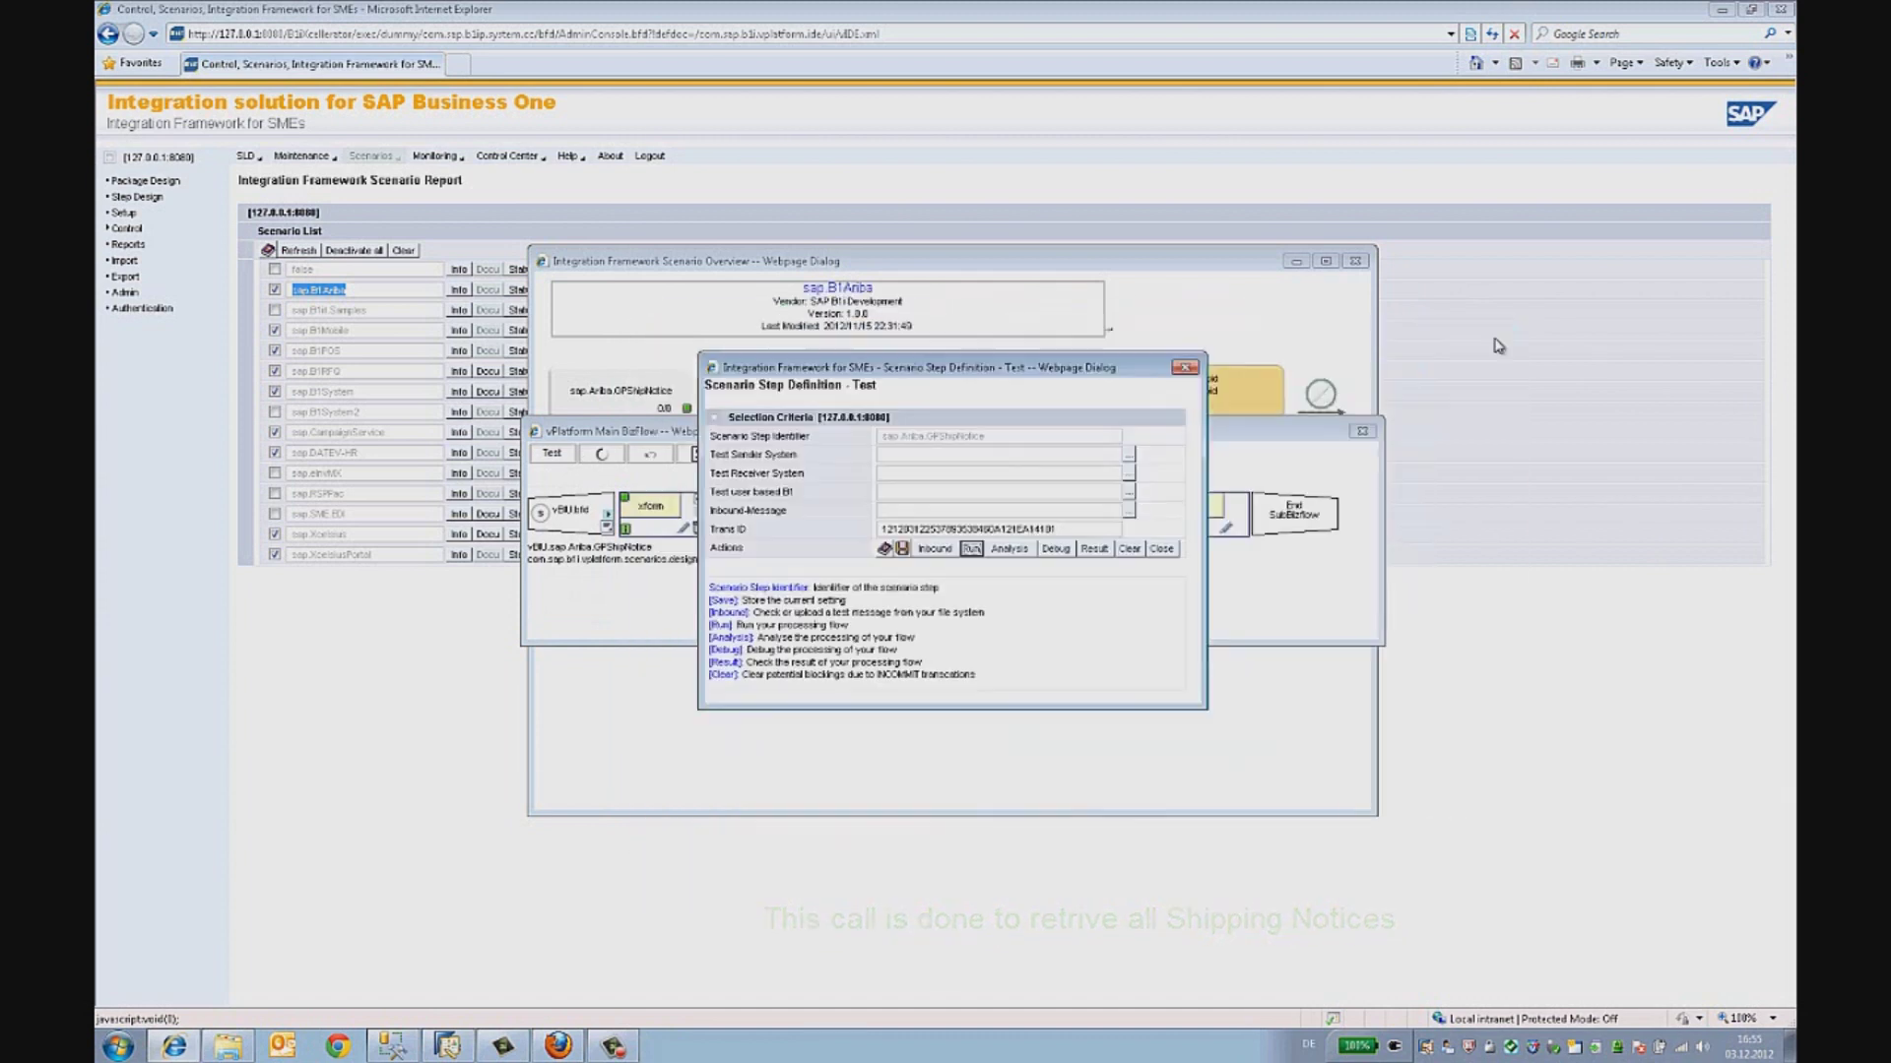
click(1061, 550)
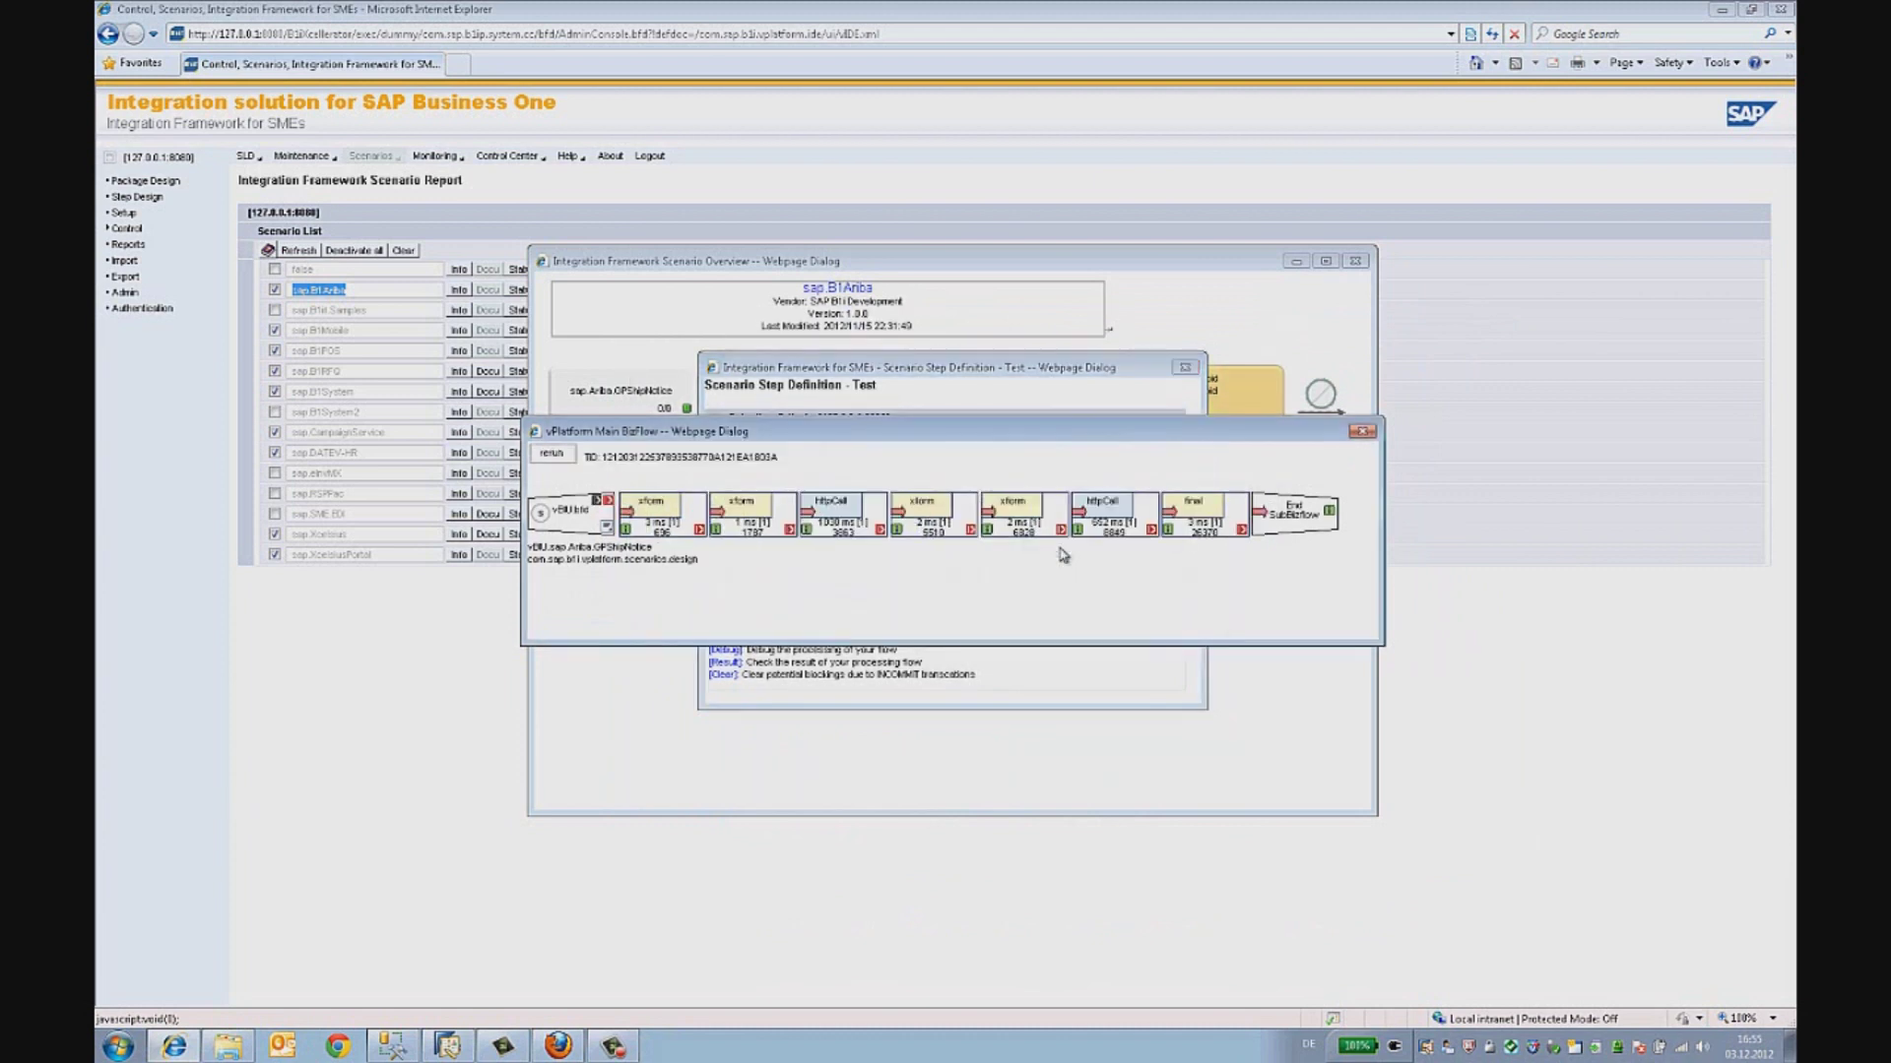
- Inspect a step's Ariba response to check its pending-message InternalID value
click(906, 522)
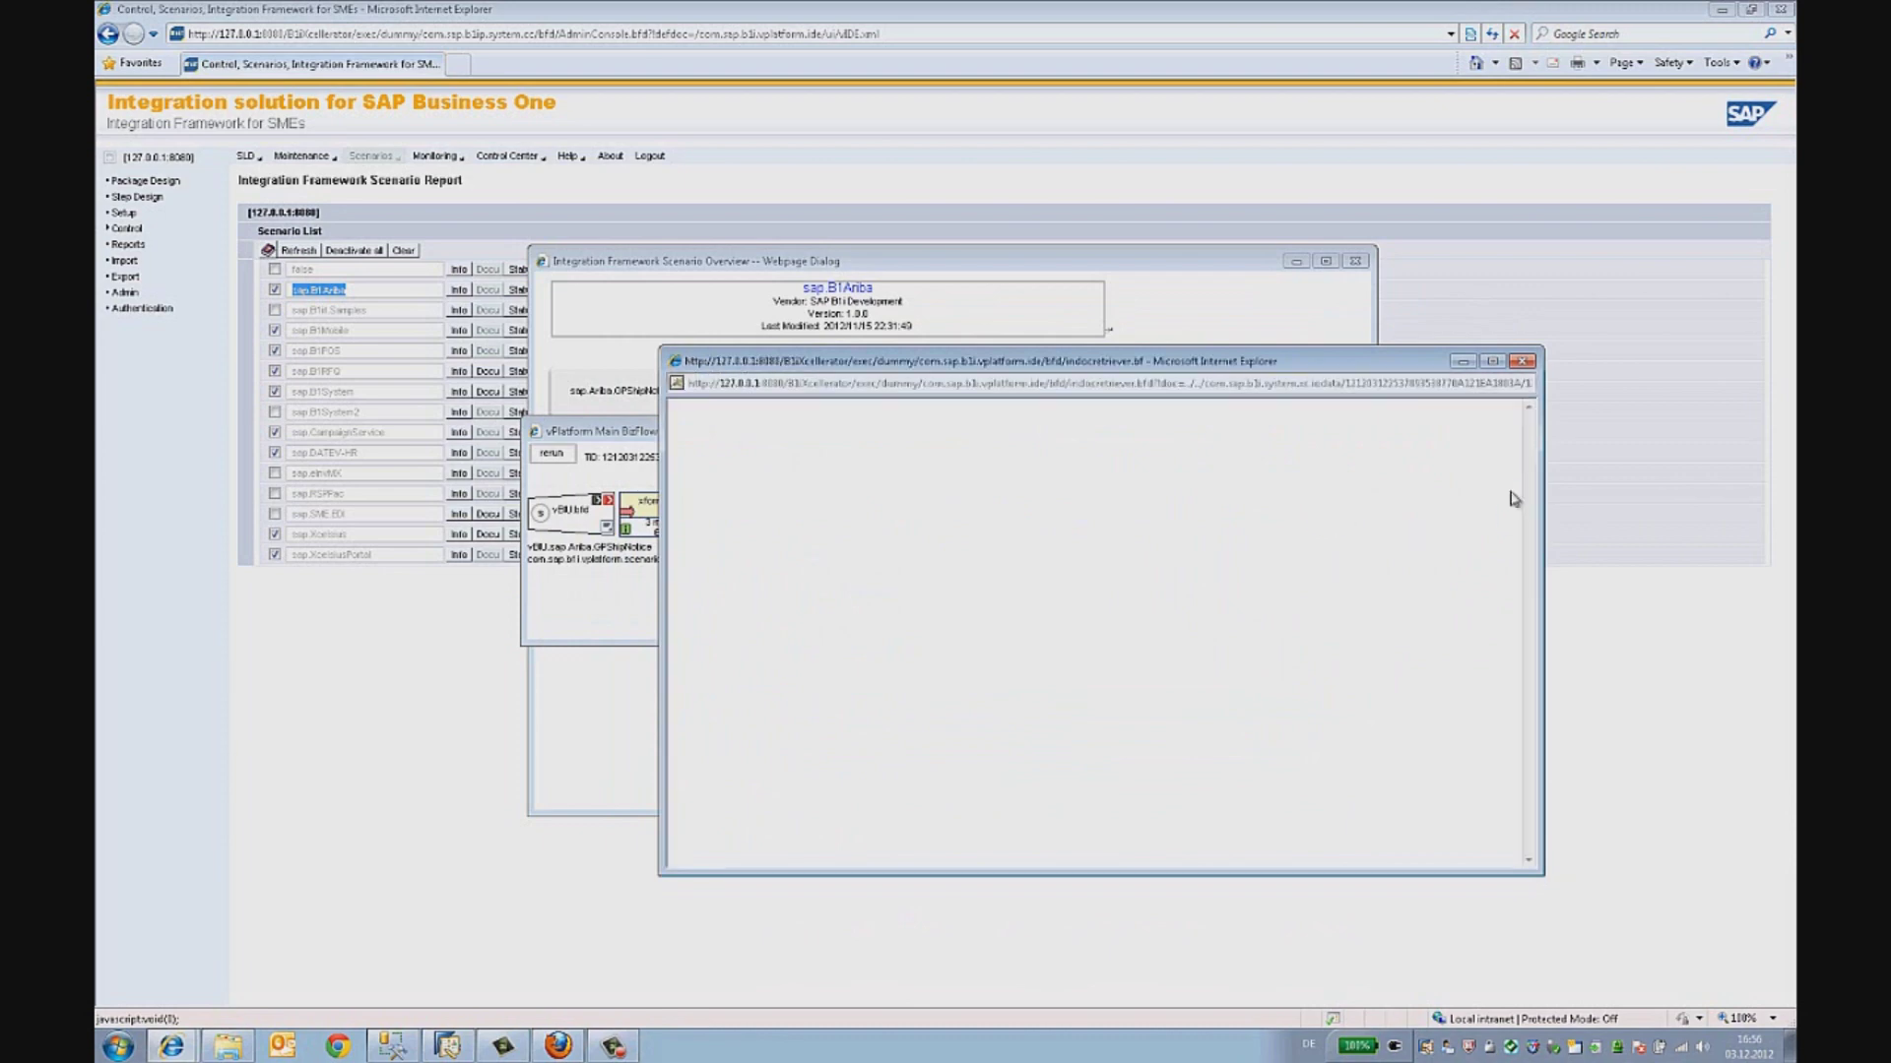
drag(1527, 458, 1532, 740)
scroll(969, 740, down, 10)
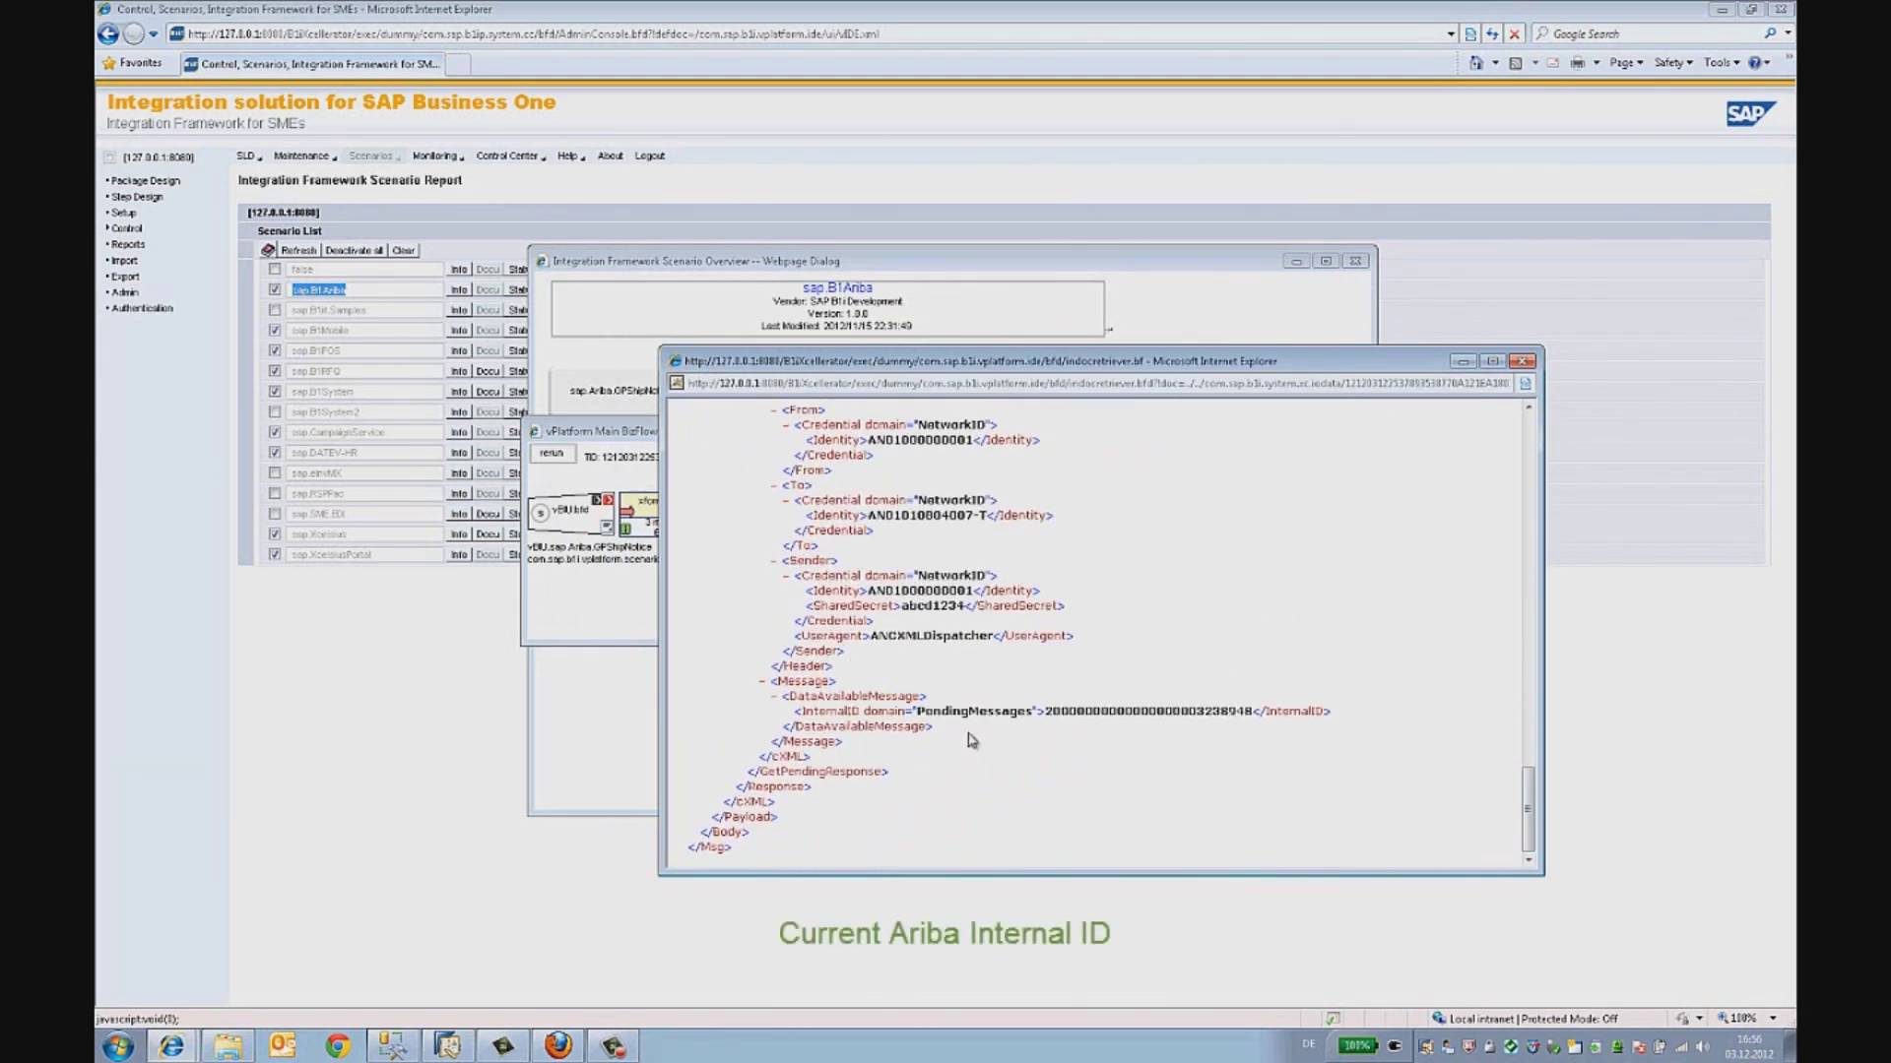
drag(1042, 711, 1256, 712)
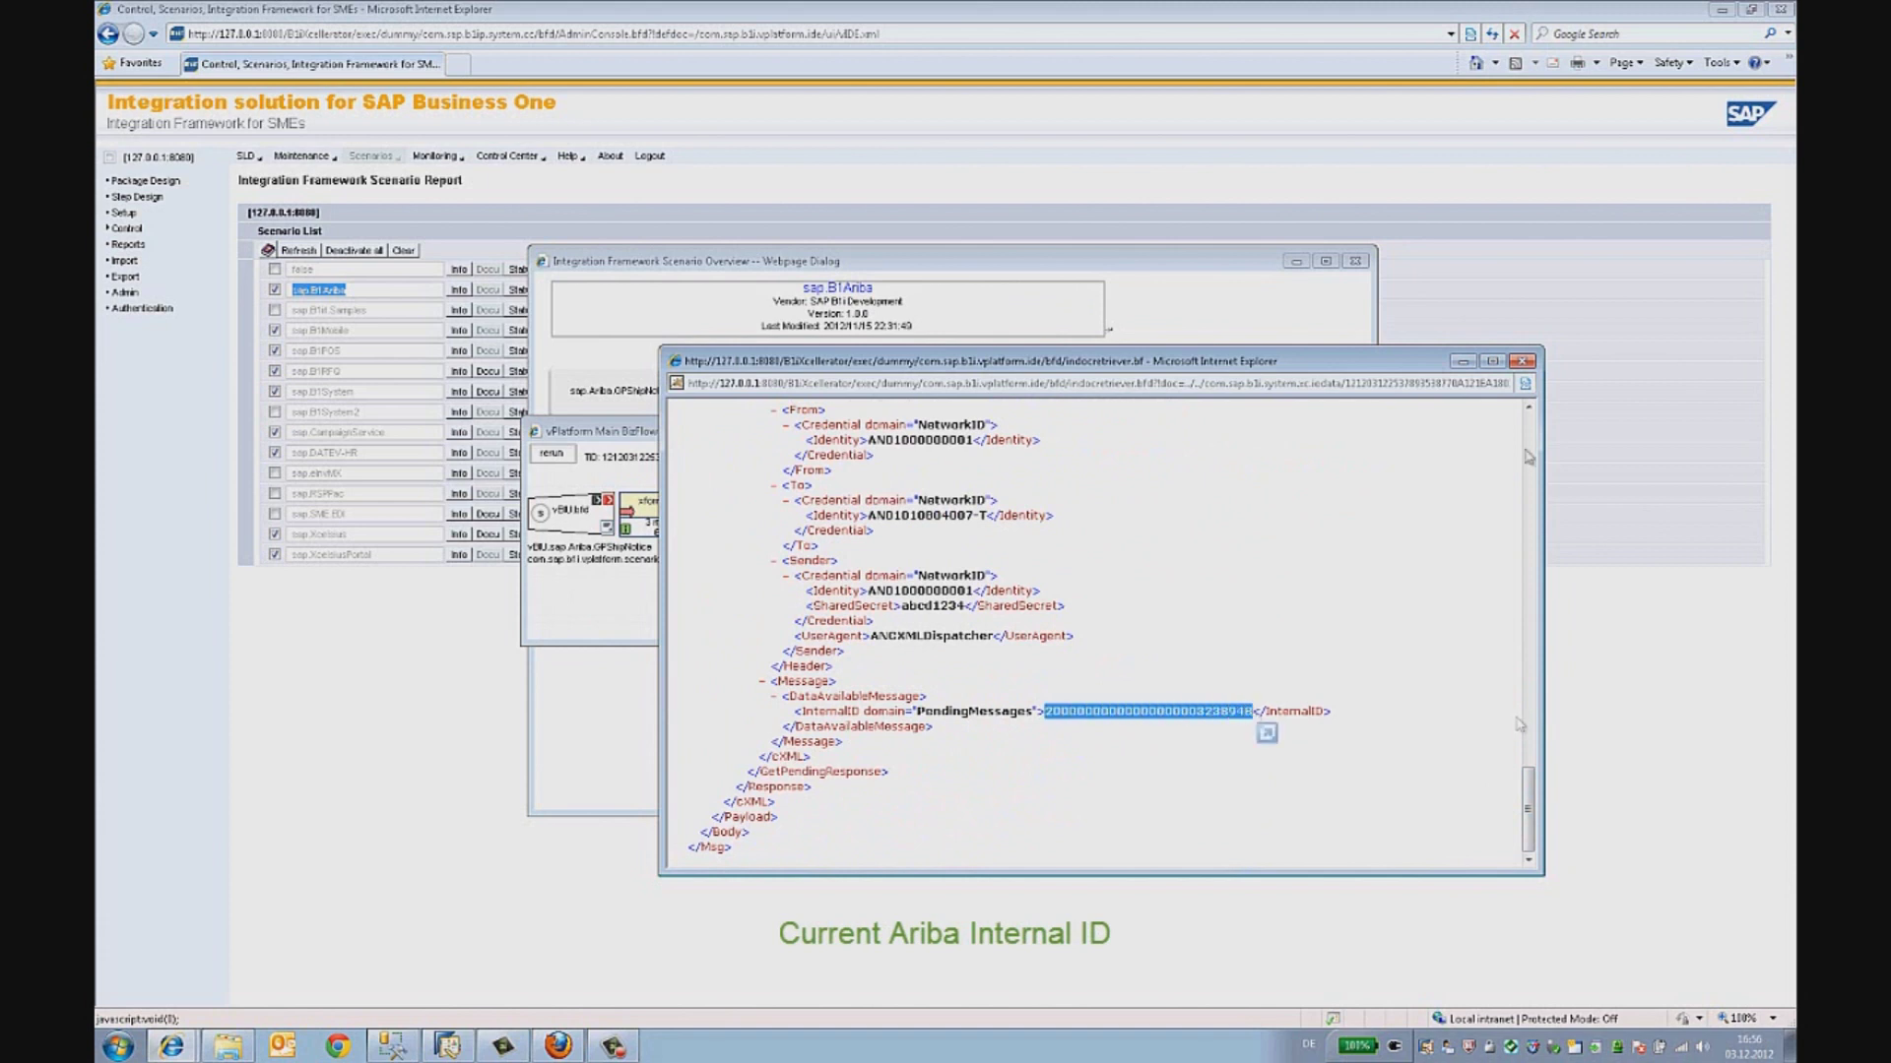
click(1523, 362)
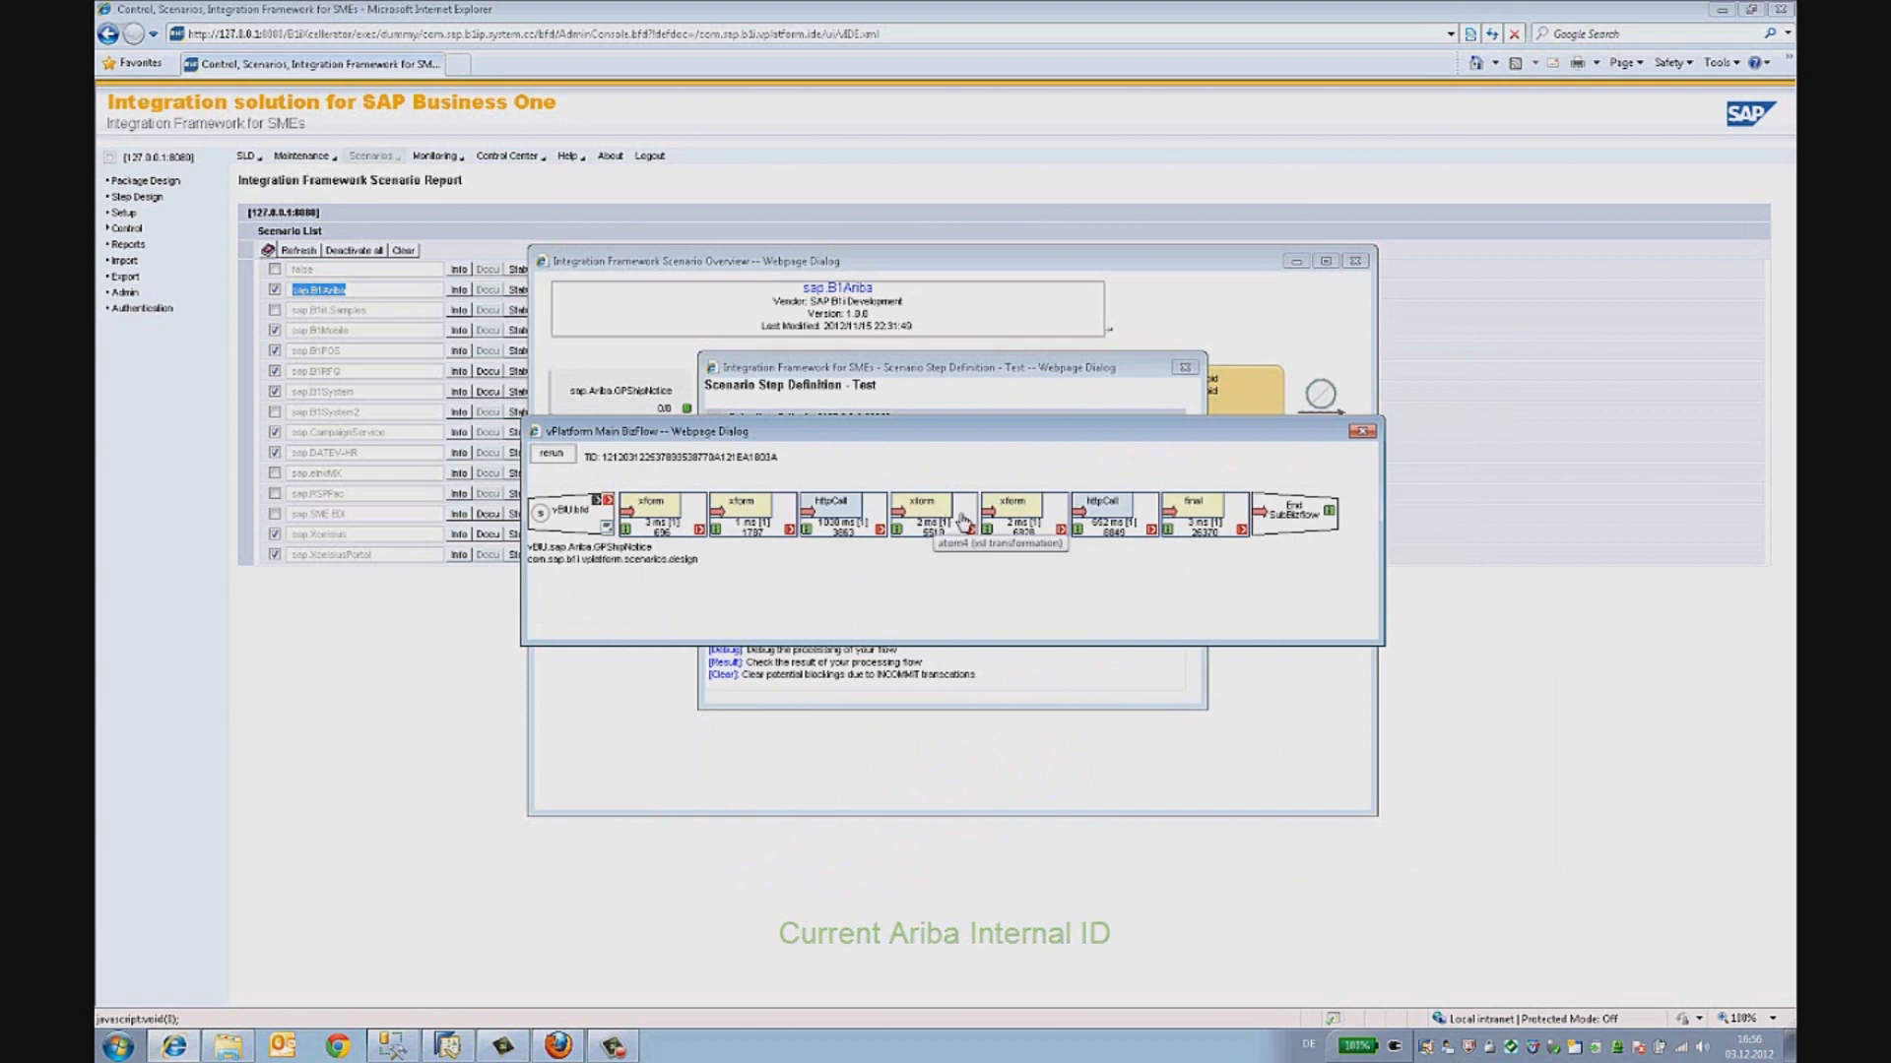
- Inspect the final step's response, highlighting the multipart/mixed content type and success status
click(1178, 523)
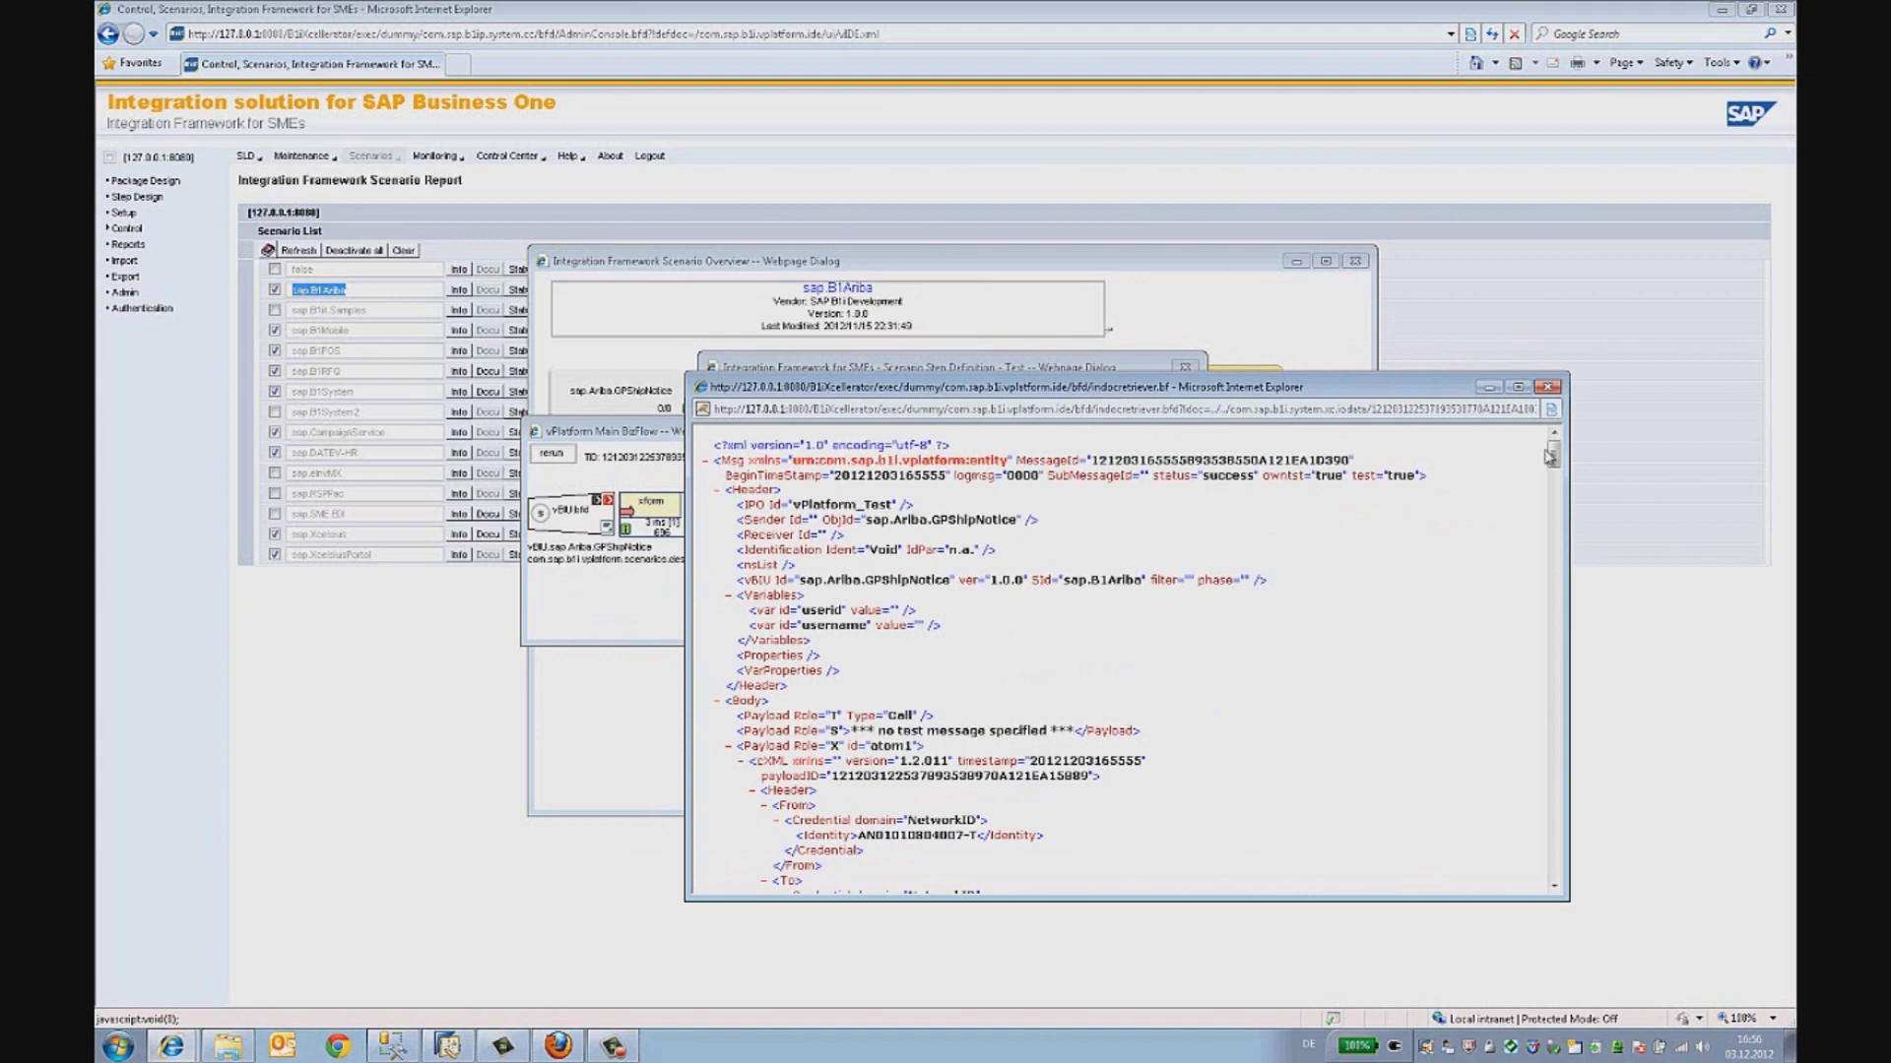
drag(1552, 456, 1552, 673)
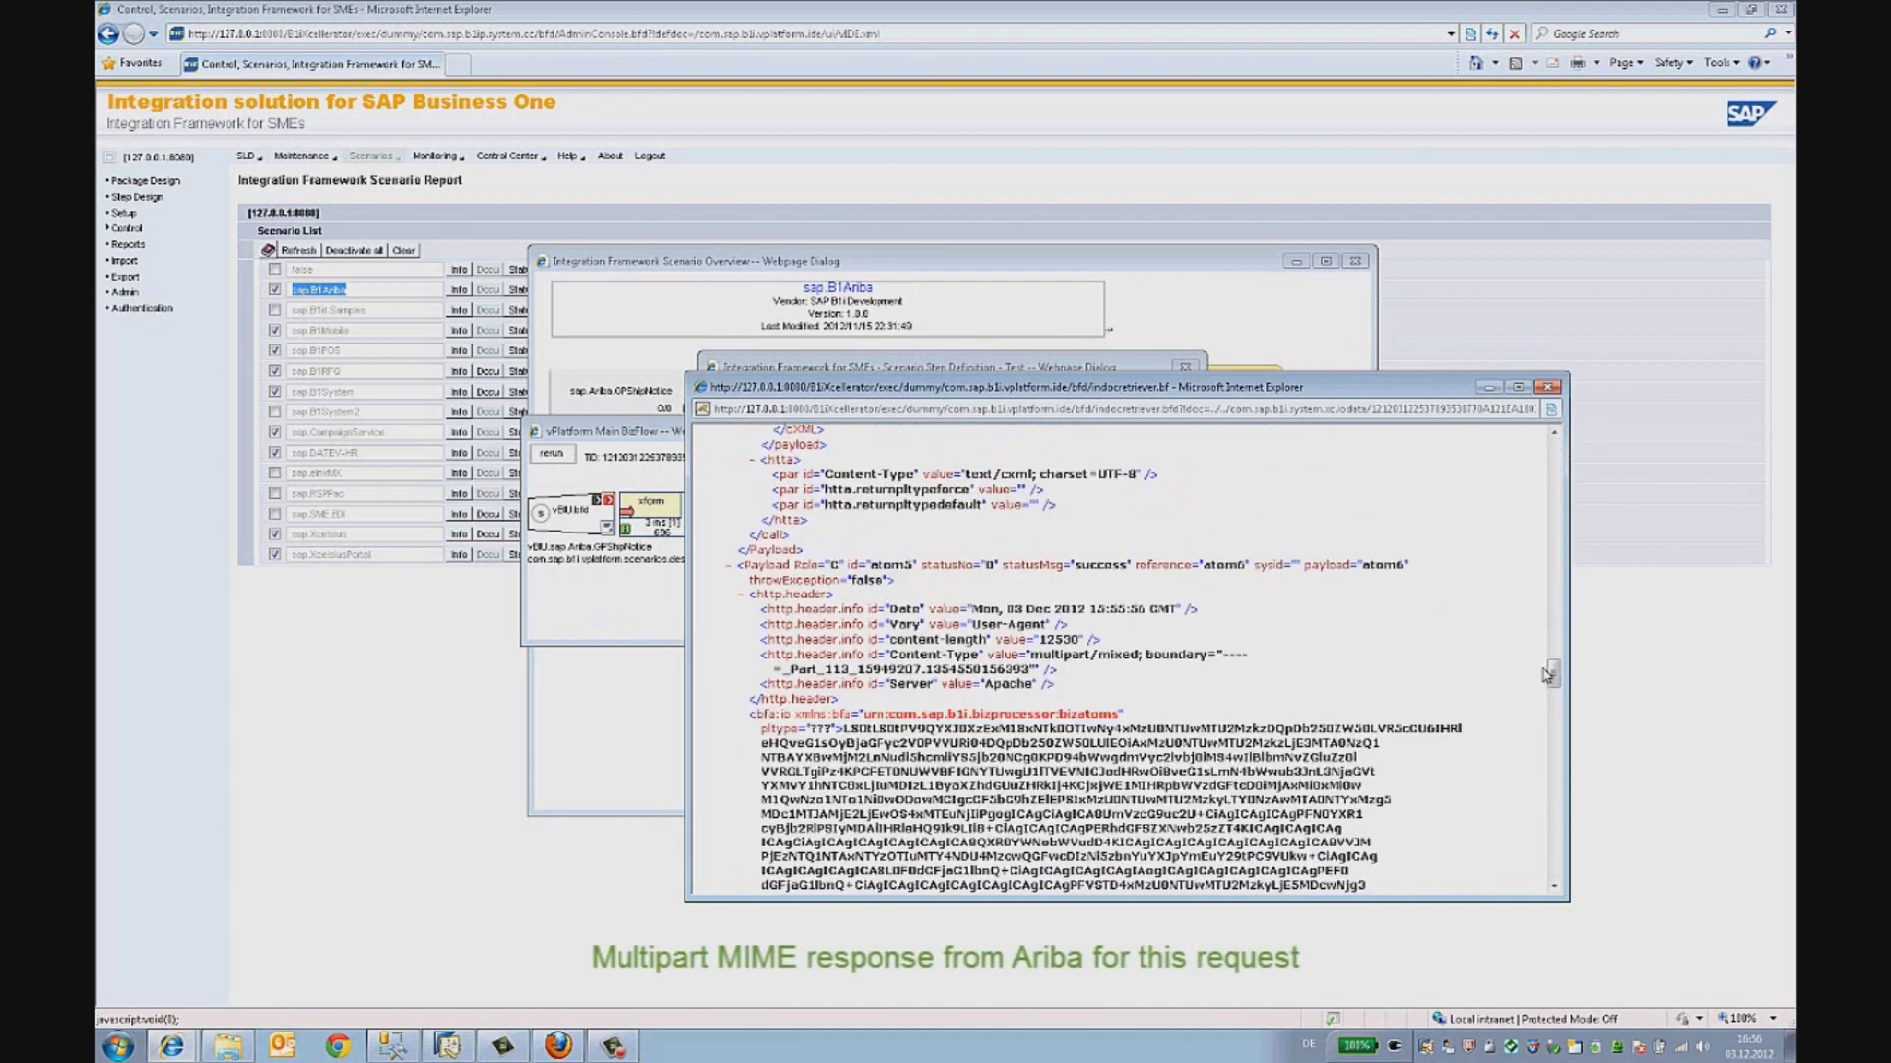
drag(1032, 655, 1207, 653)
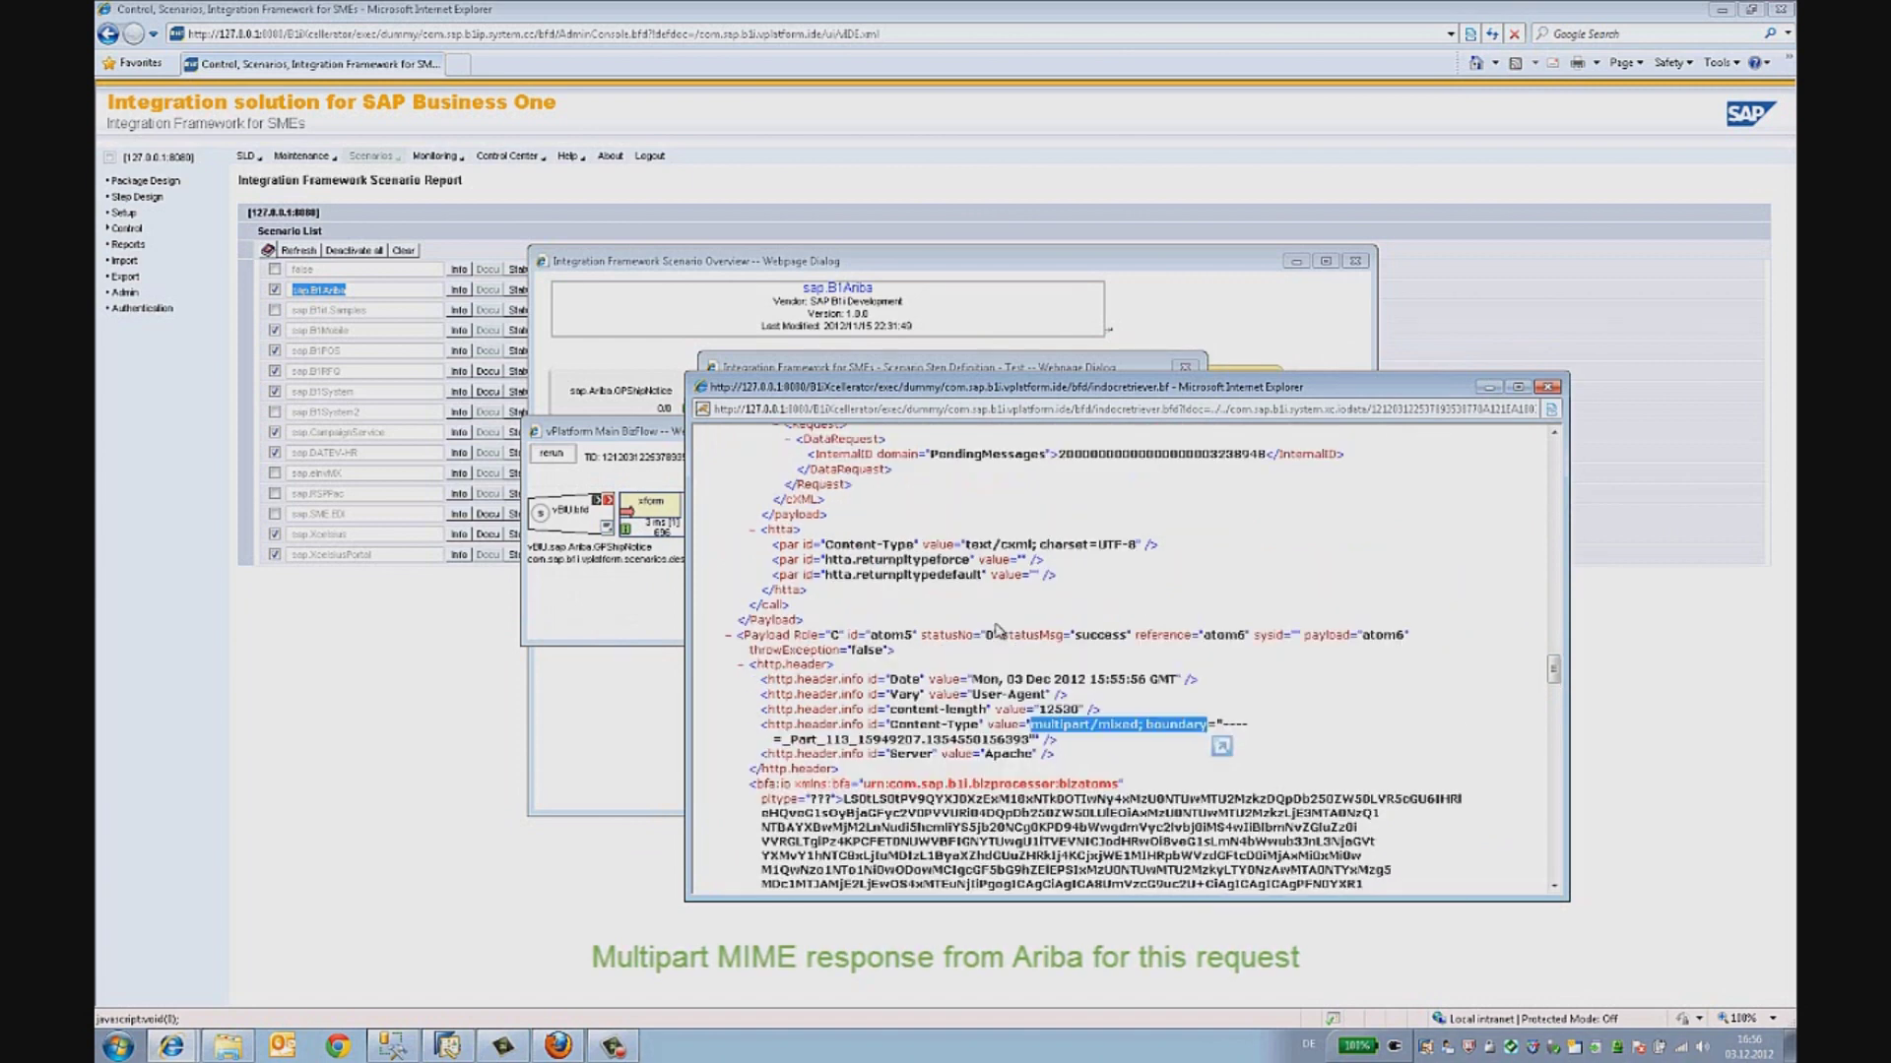
scroll(1000, 616, up, 2)
drag(1076, 636, 1128, 640)
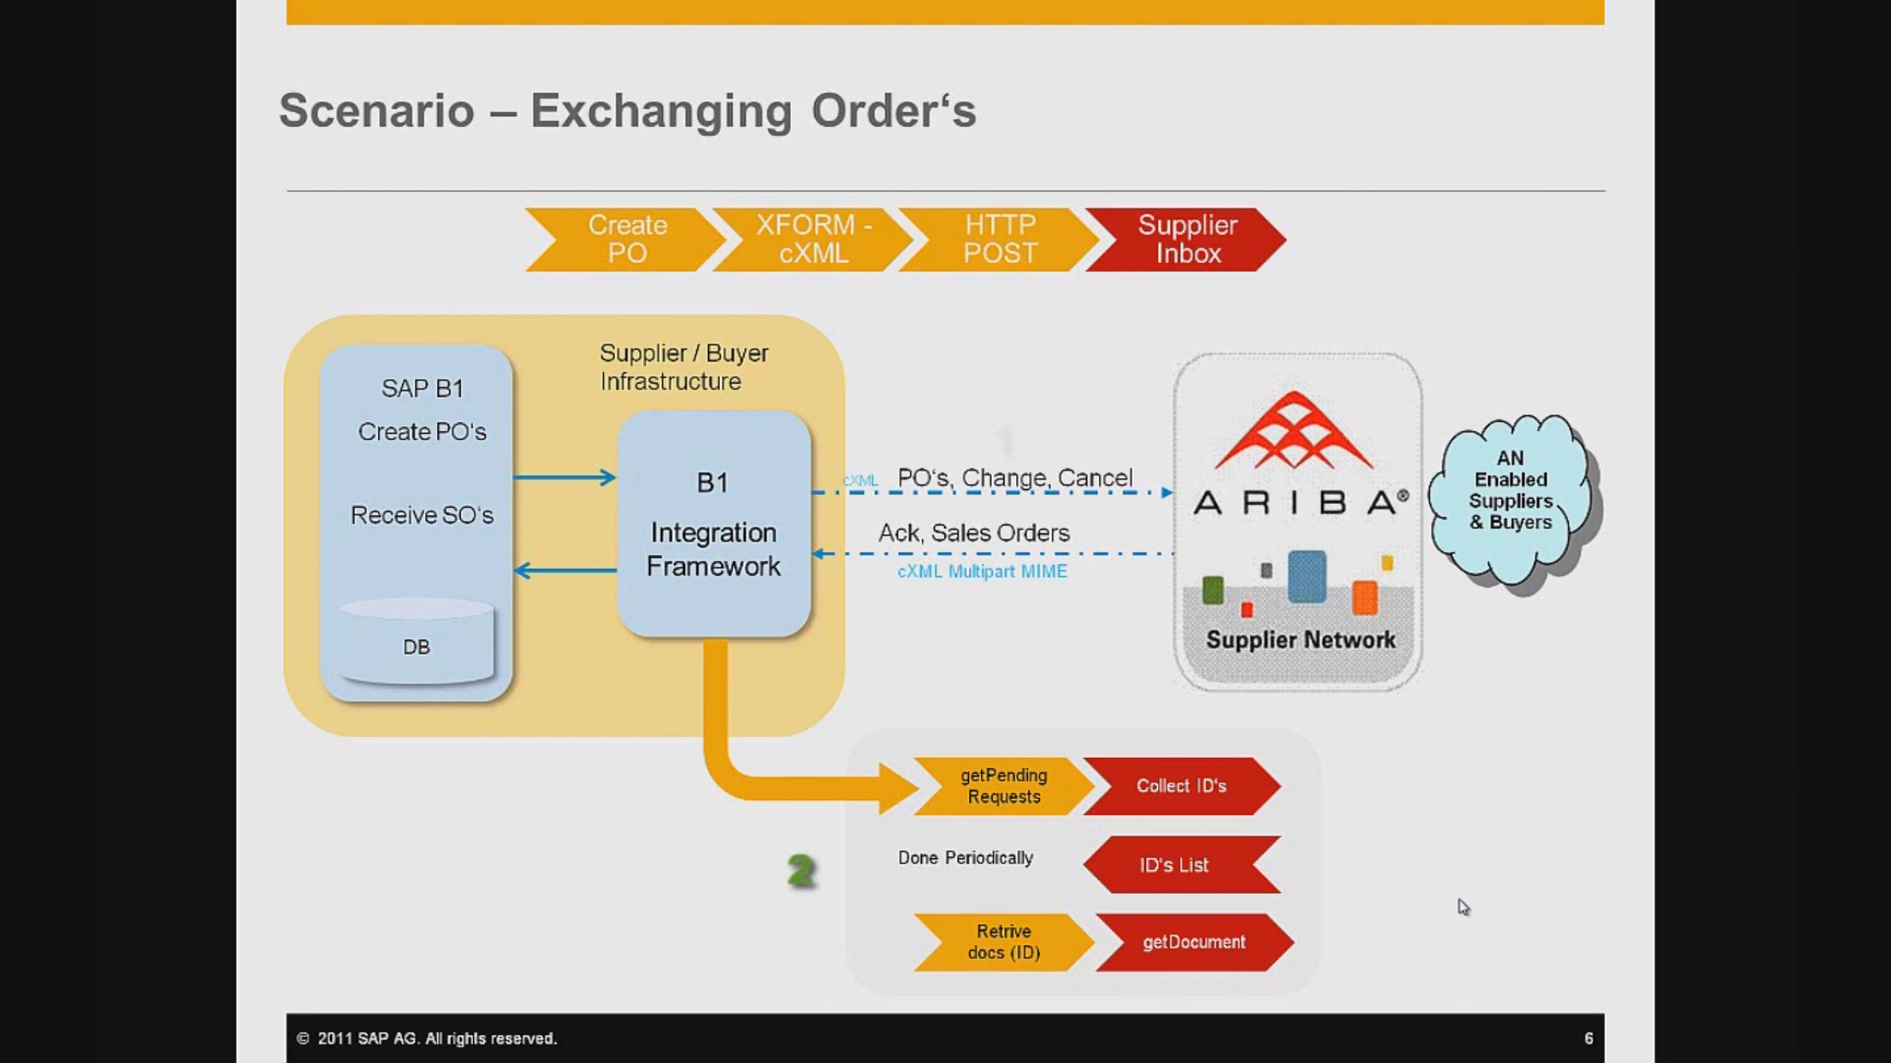
- Advance from the Flow Sequence slide to the closing Thank You slide
key(Right)
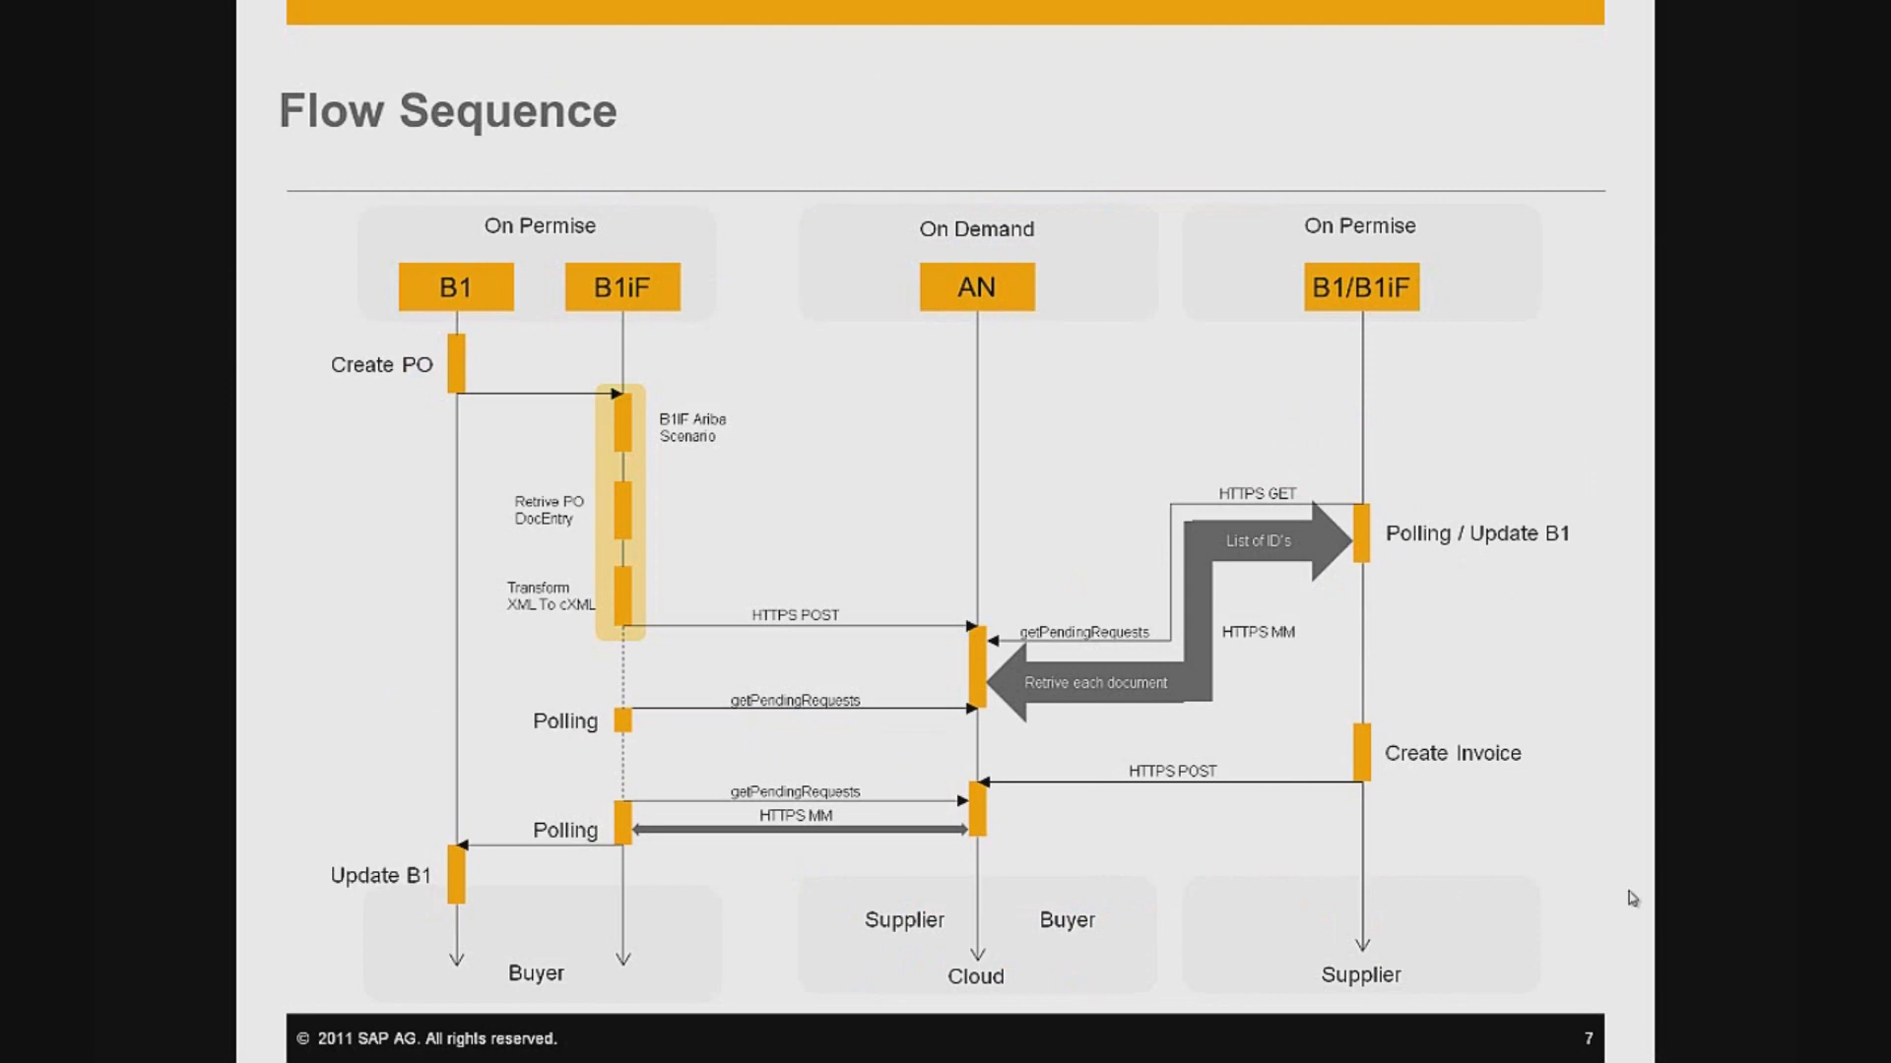
key(Right)
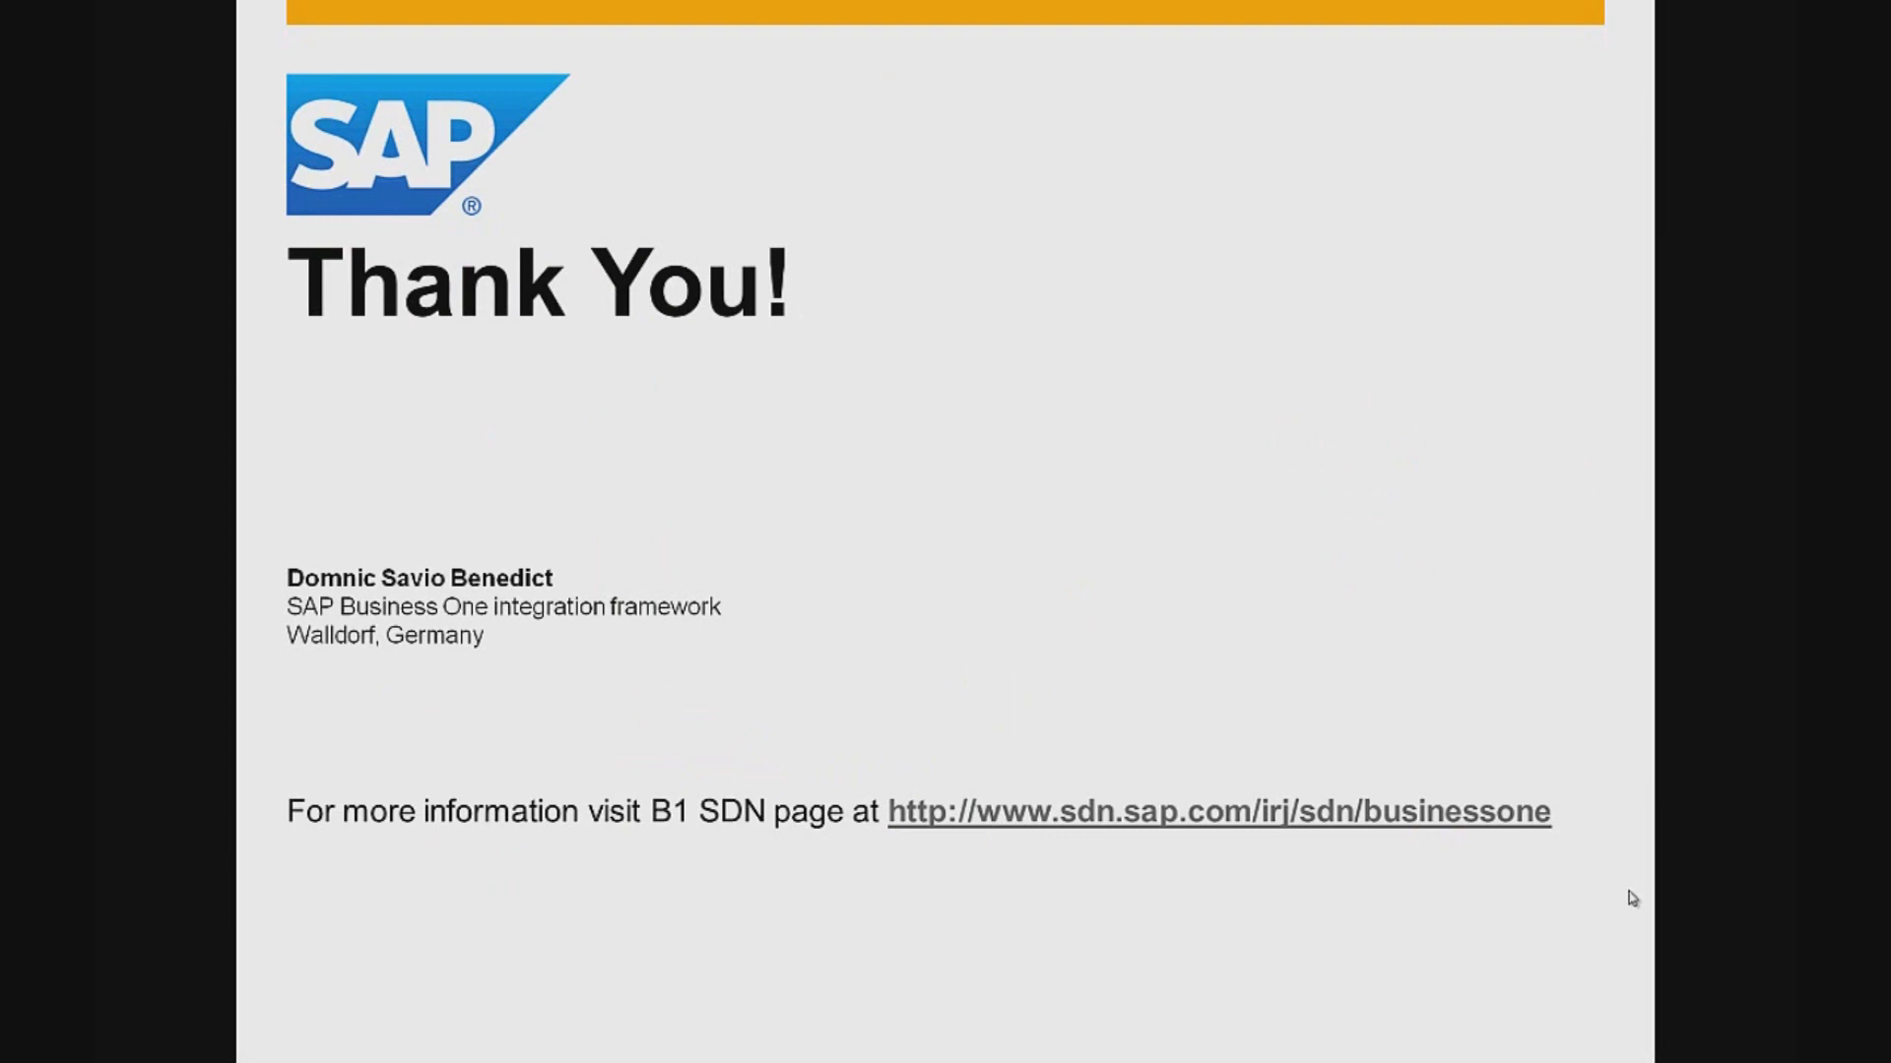